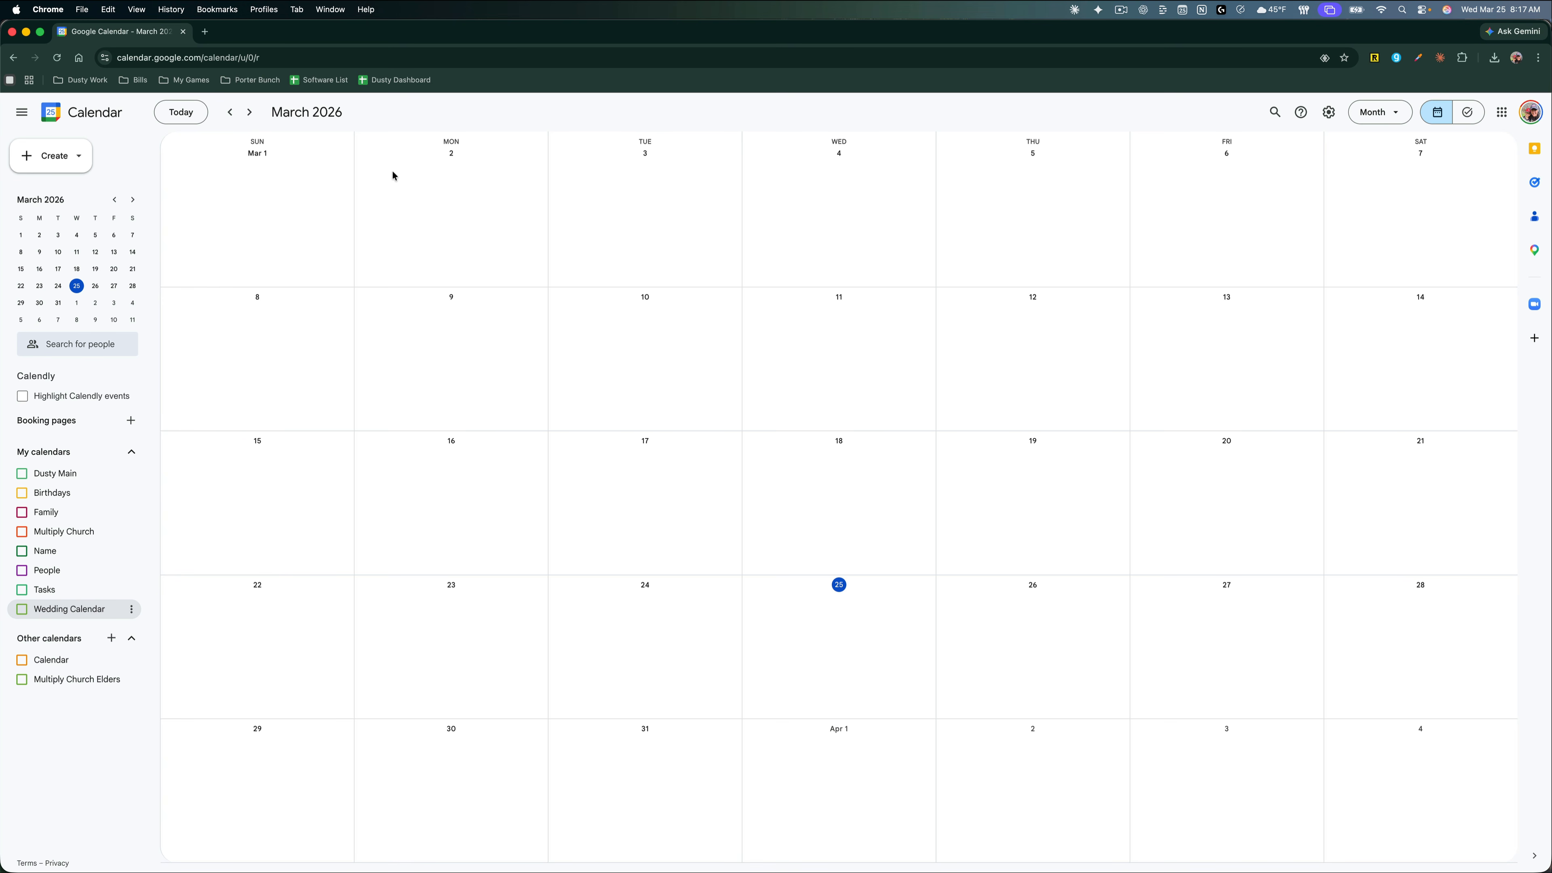
Step: Open Google Calendar from calendar.google.com in a new browser tab
{"action": "left_click", "coordinate": [206, 33]}
{"action": "type", "text": "cale"}
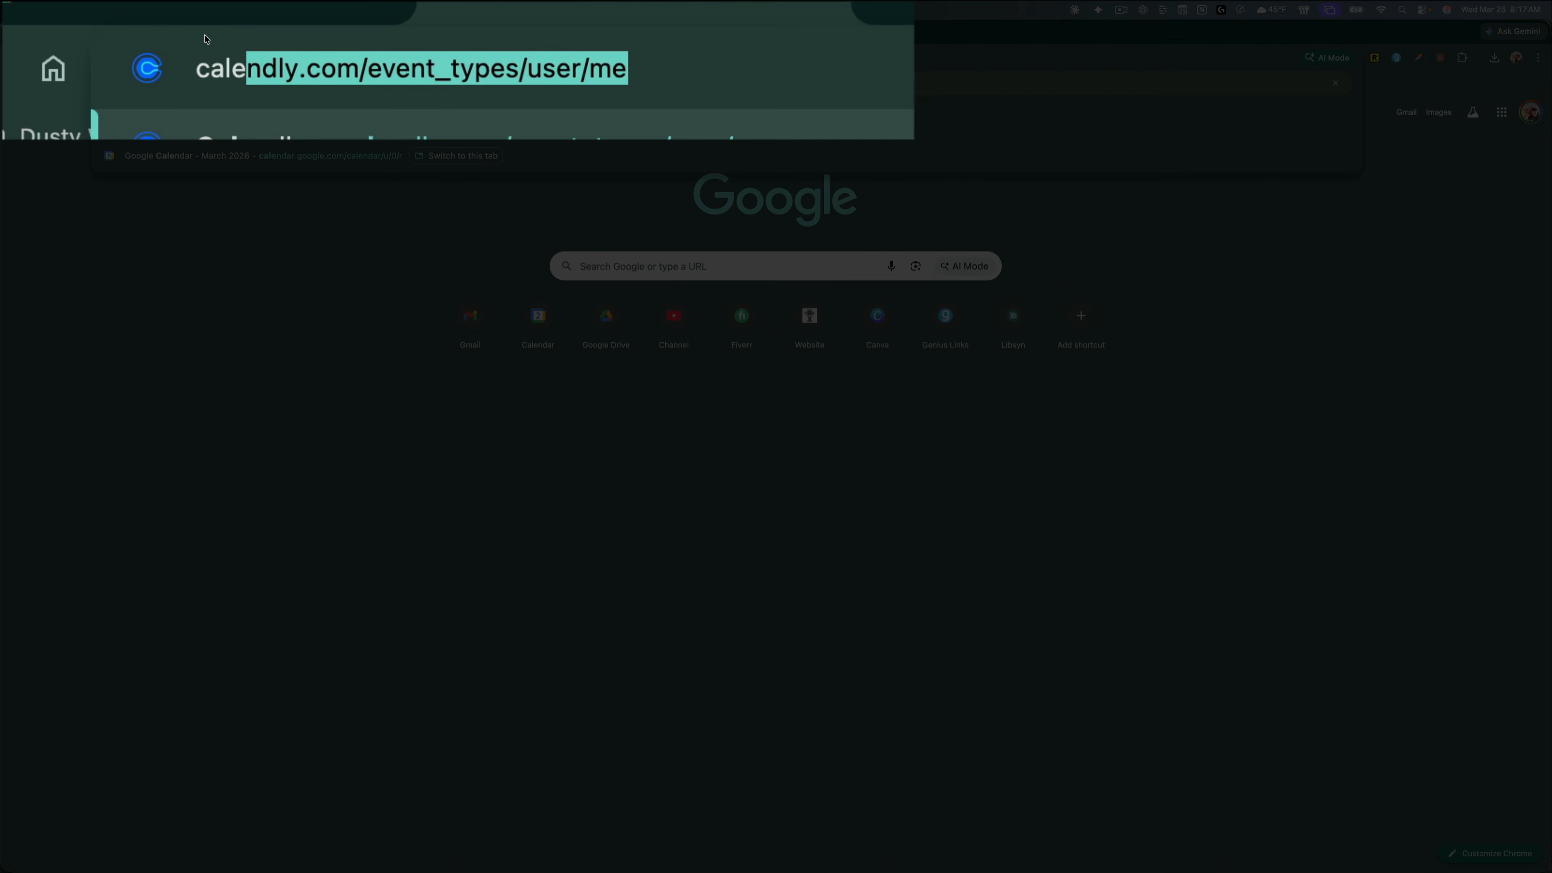
{"action": "type", "text": "ndar.goo"}
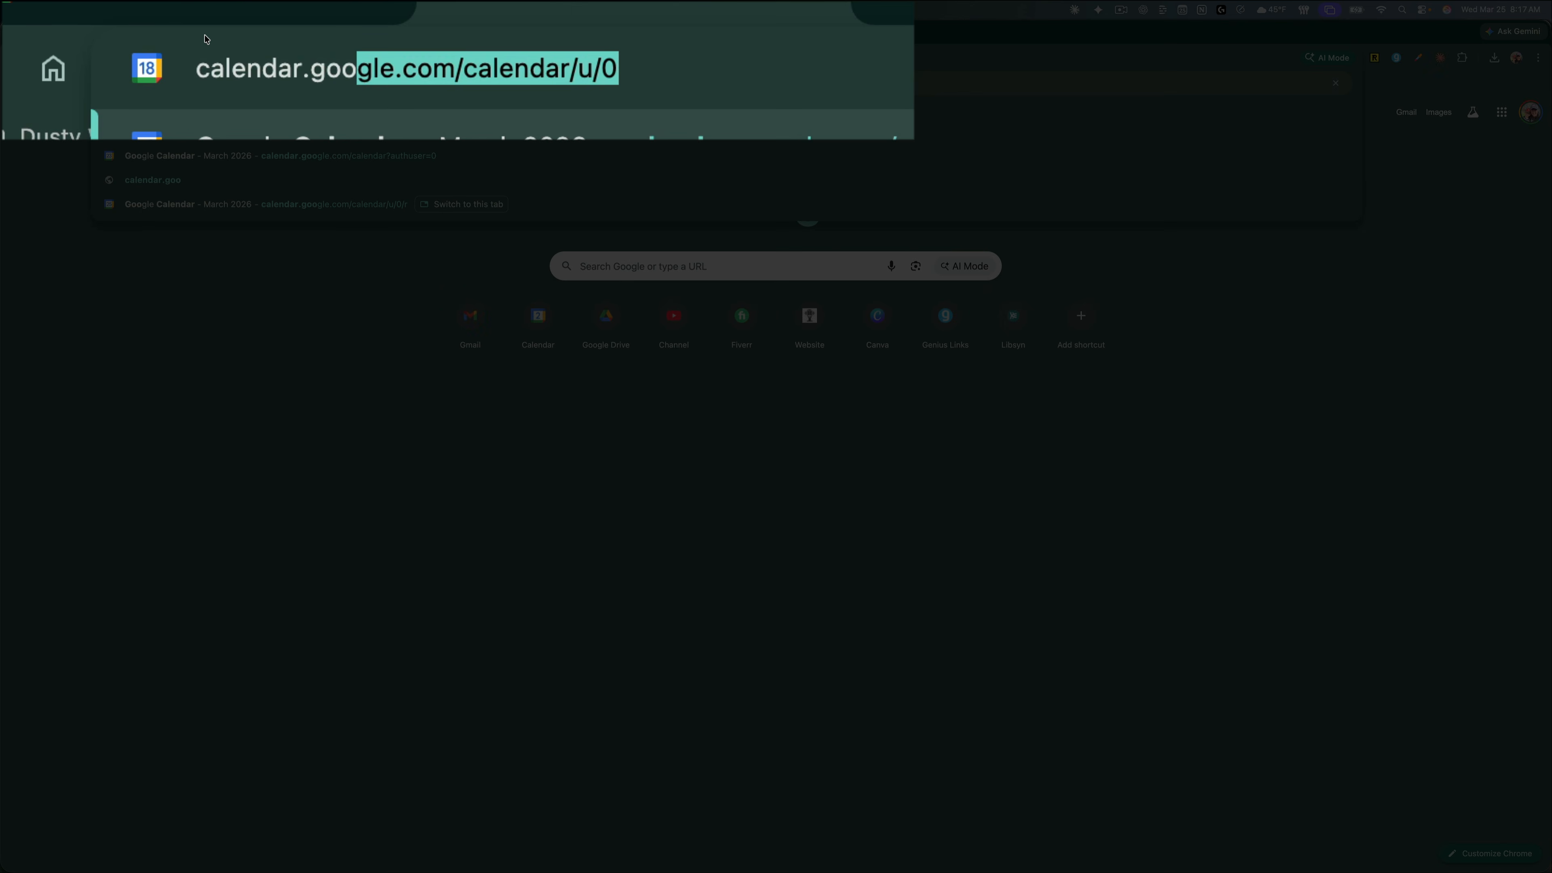
{"action": "key", "text": "Return"}
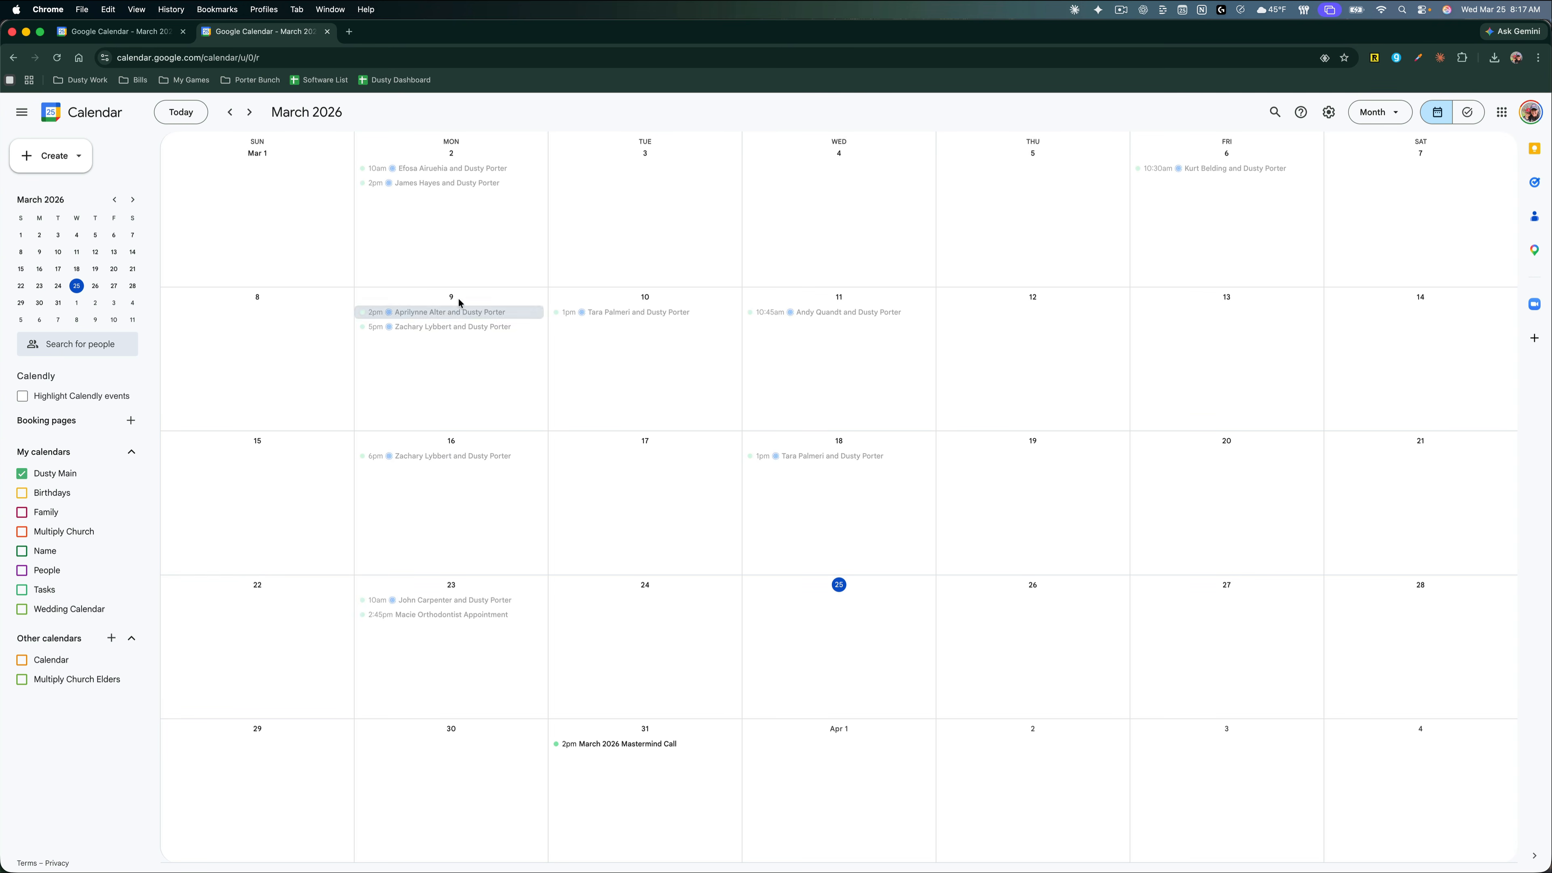
Step: Return to the first calendar tab and check which Google accounts are available, closing the account list again
{"action": "left_click", "coordinate": [124, 32]}
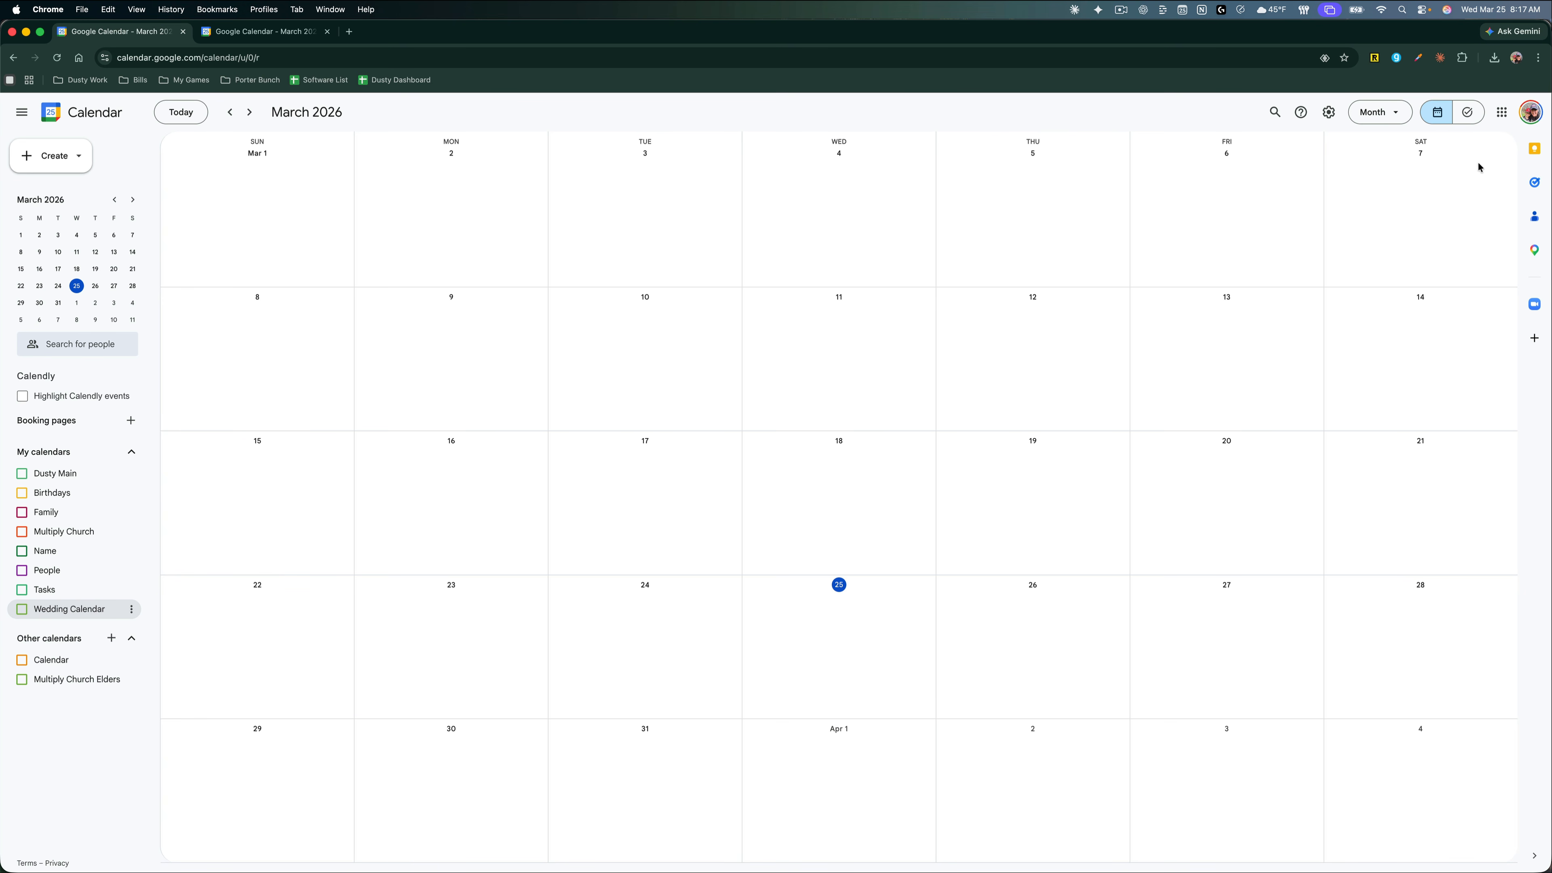
{"action": "left_click", "coordinate": [1532, 114]}
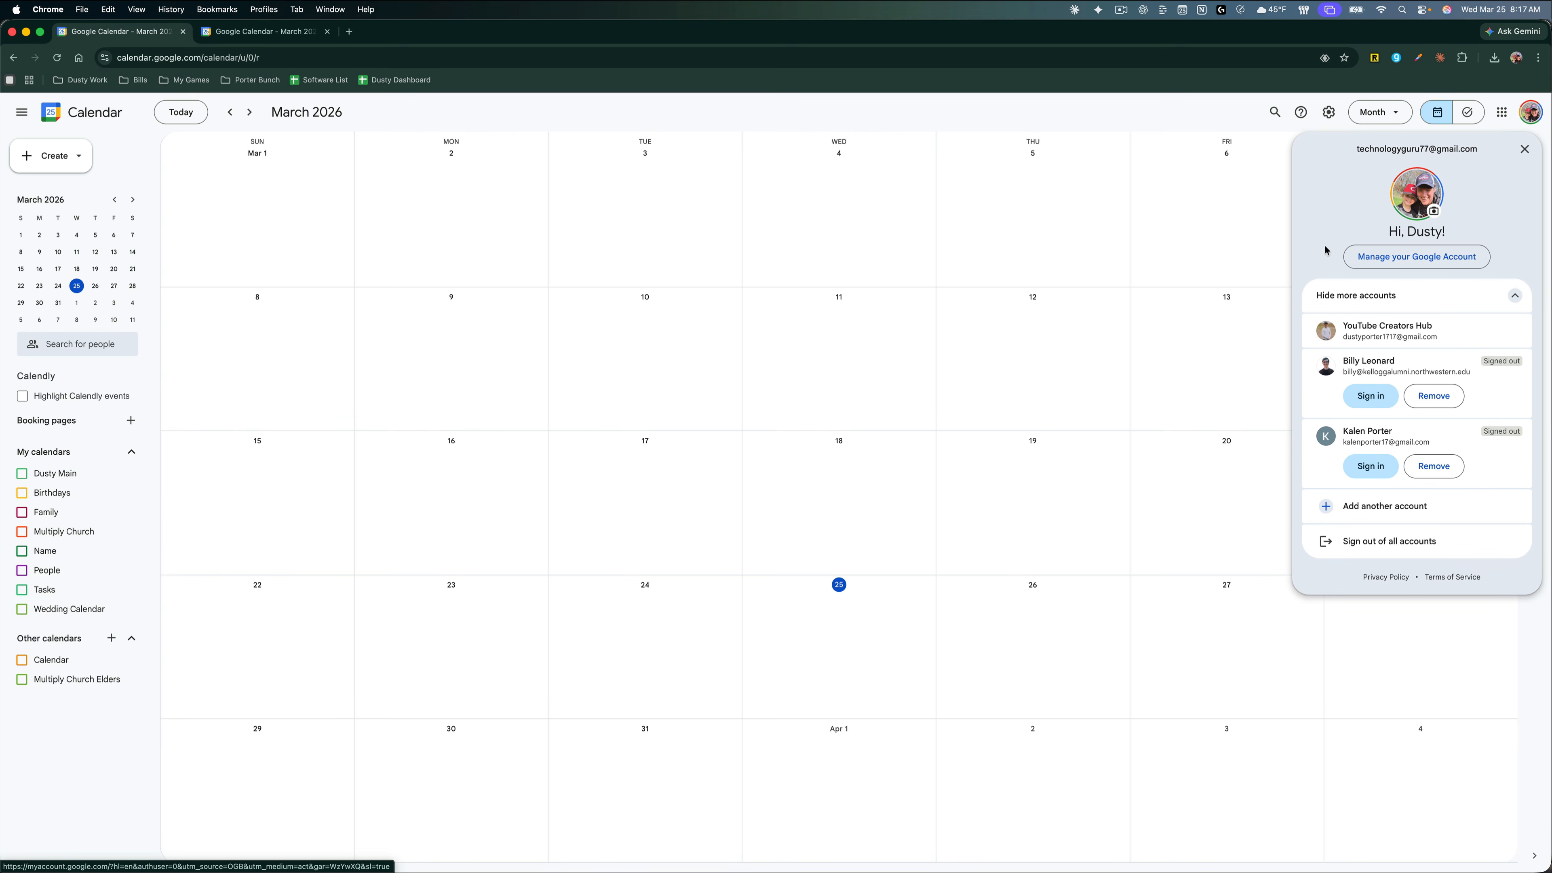
{"action": "left_click", "coordinate": [1162, 120]}
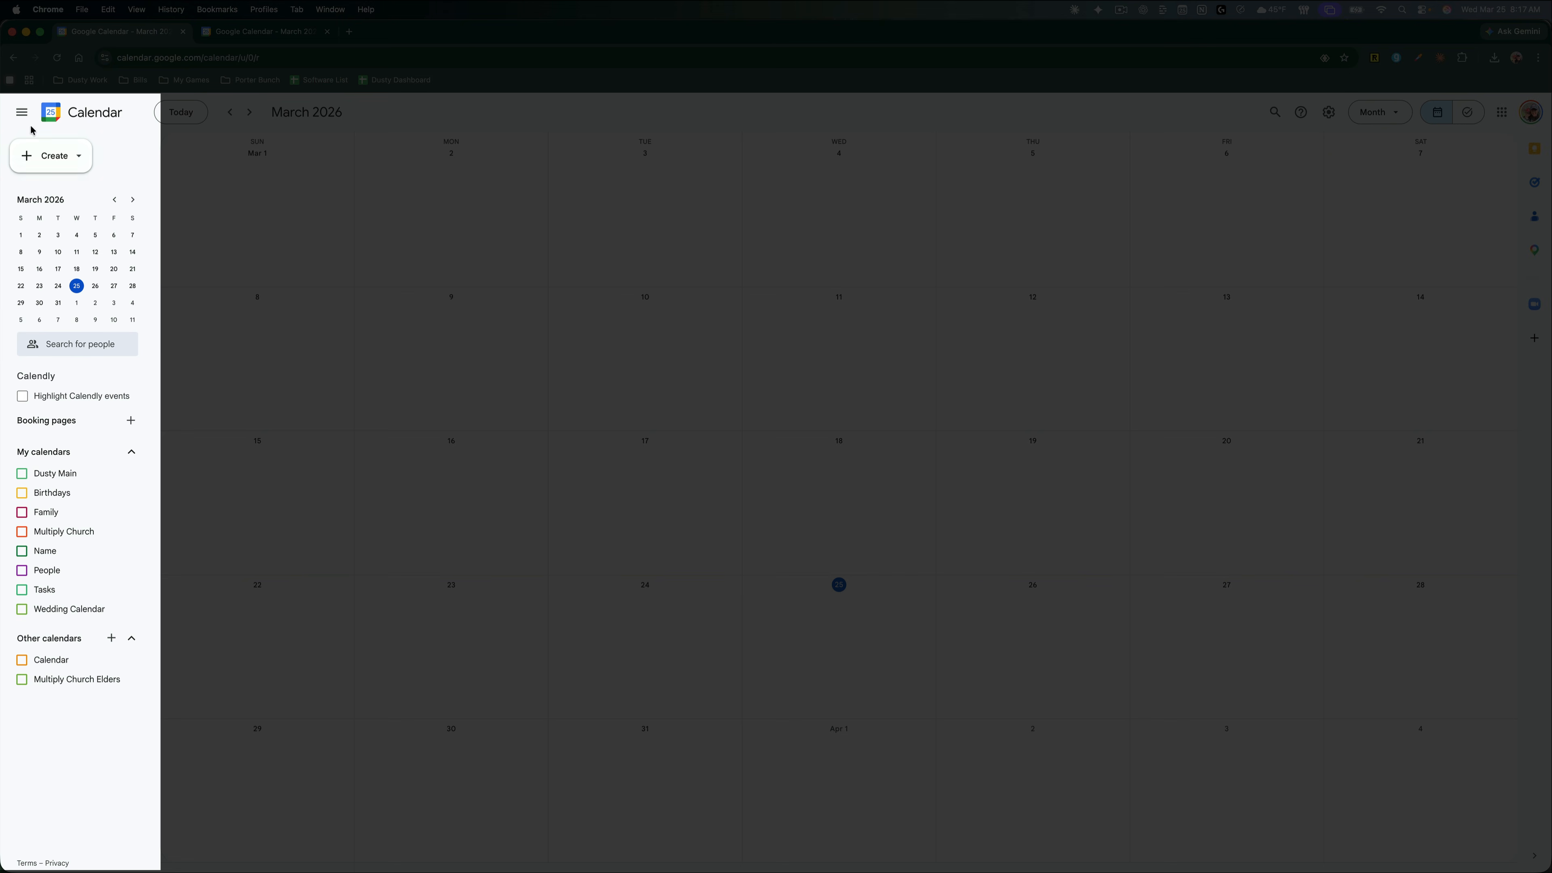
Step: Hide and restore the main sidebar, and browse the month grid forward to April 2026 and back to March
{"action": "left_click", "coordinate": [22, 113]}
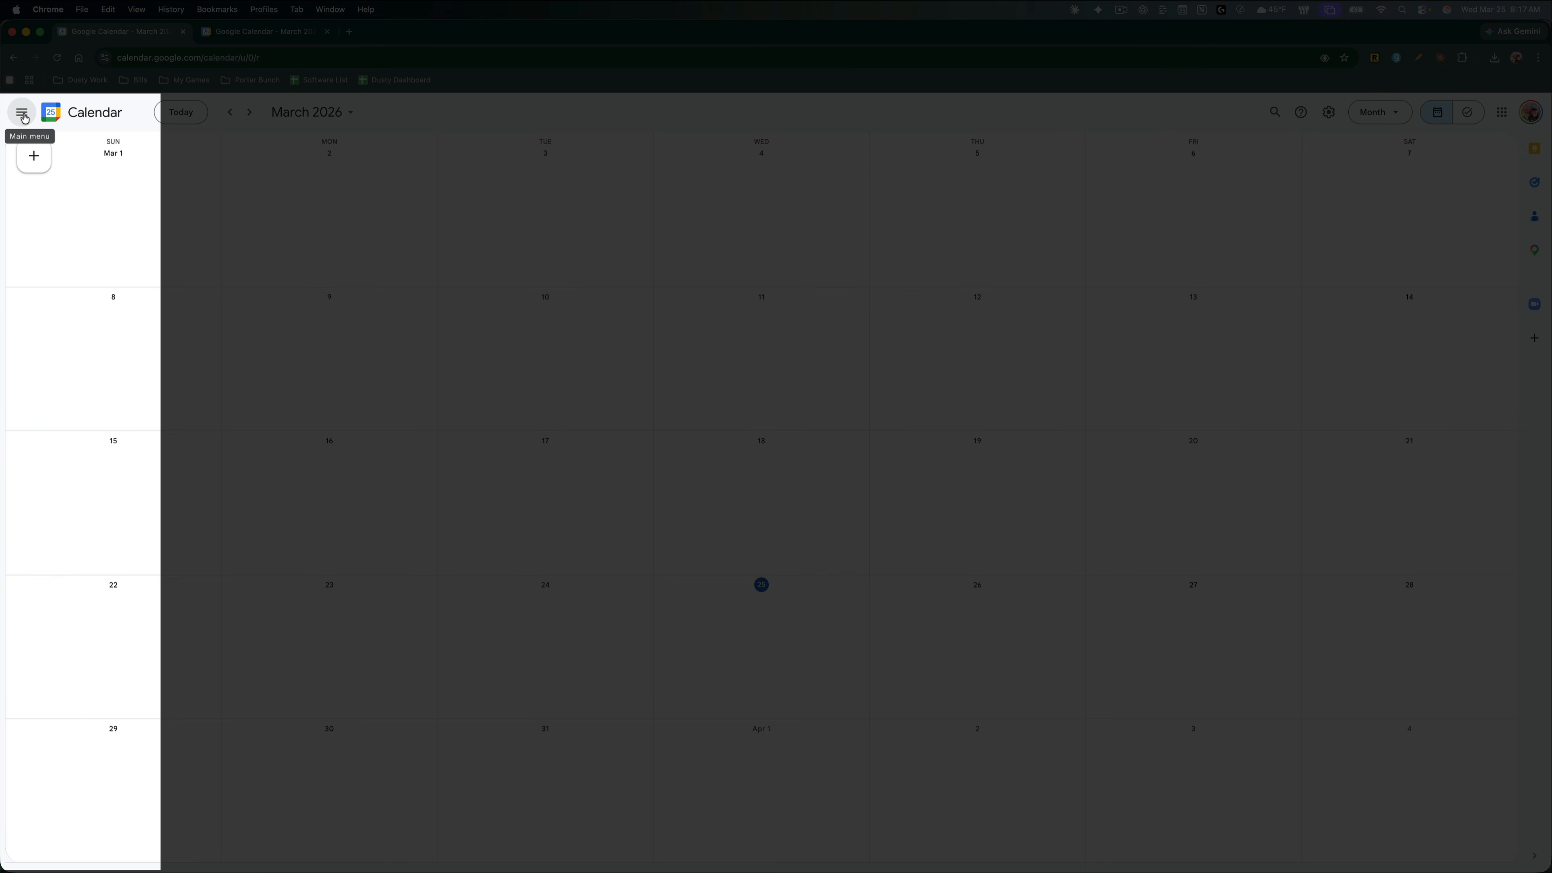
{"action": "left_click", "coordinate": [23, 113]}
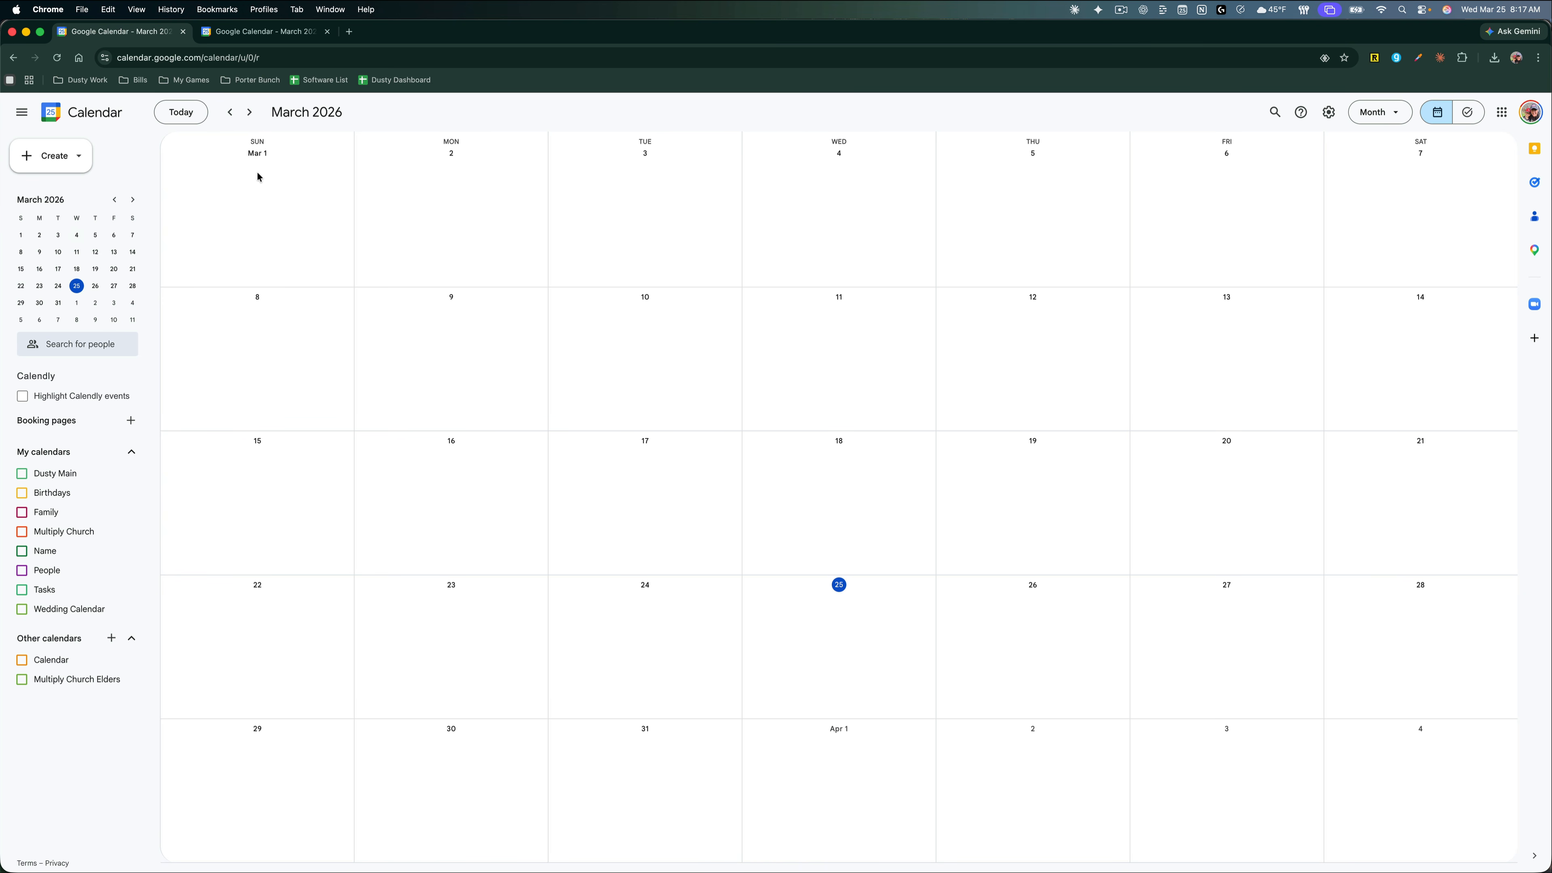
{"action": "left_click", "coordinate": [250, 113]}
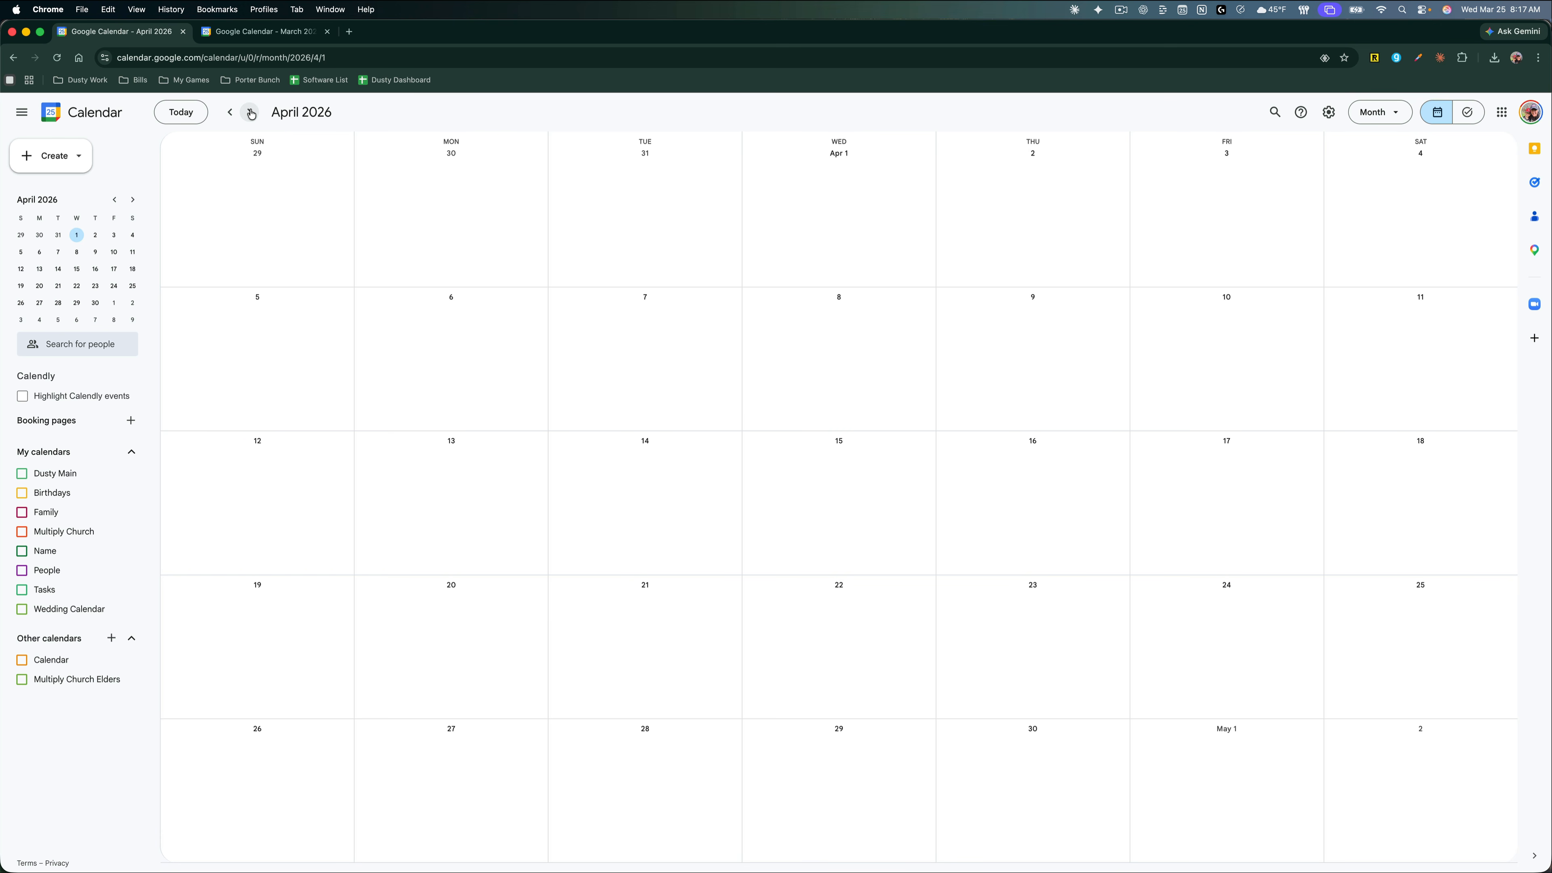
{"action": "left_click", "coordinate": [229, 112]}
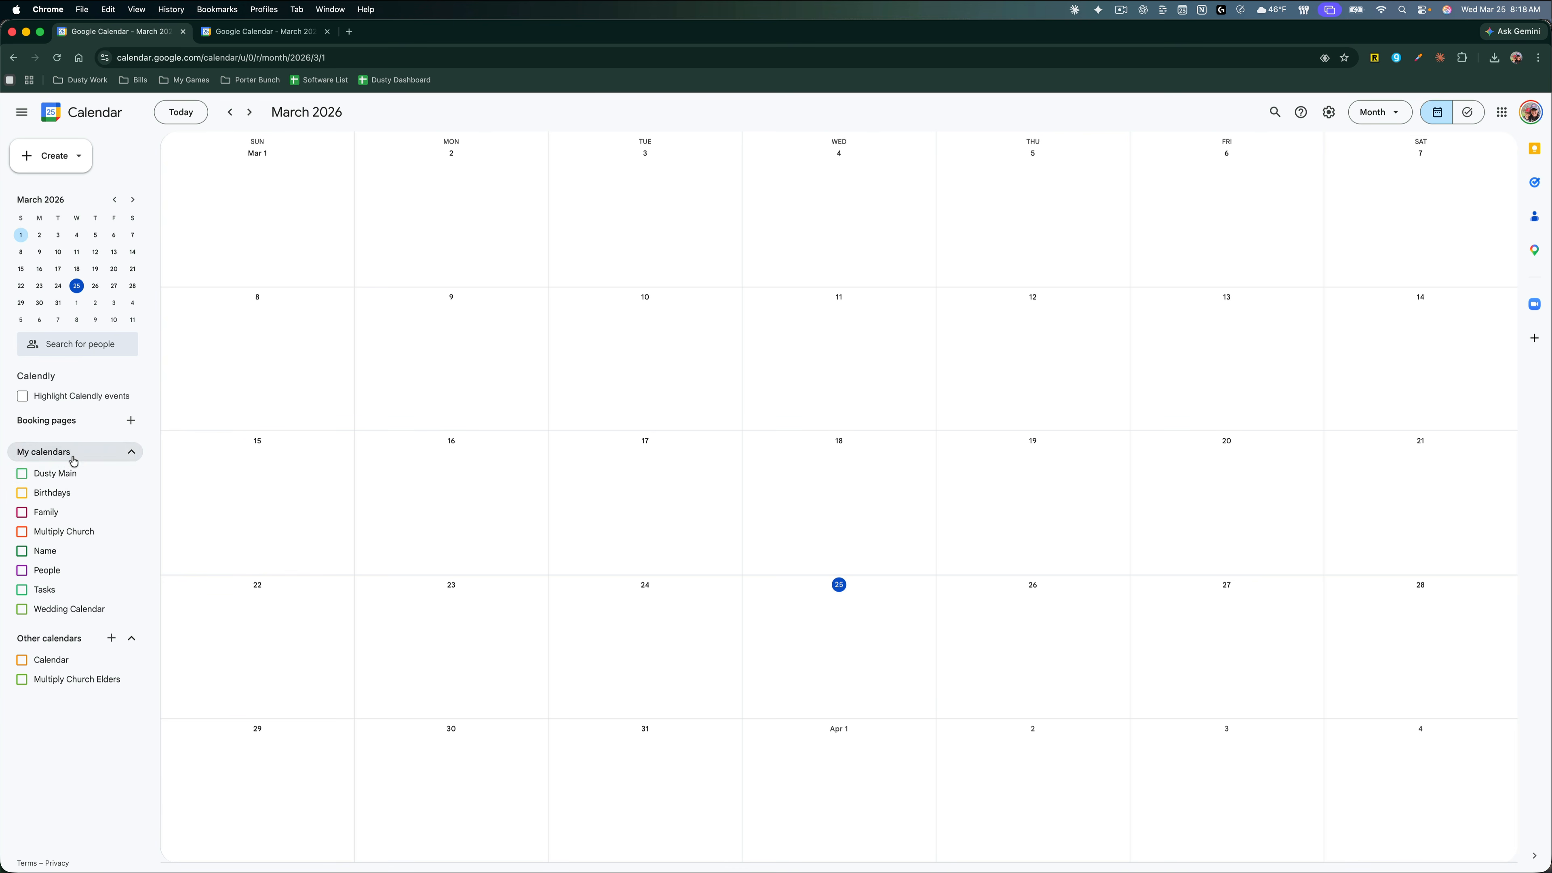
Step: Show only the owner's main calendar among the personal calendars, leaving Birthdays hidden
{"action": "left_click", "coordinate": [87, 452]}
{"action": "left_click", "coordinate": [96, 458]}
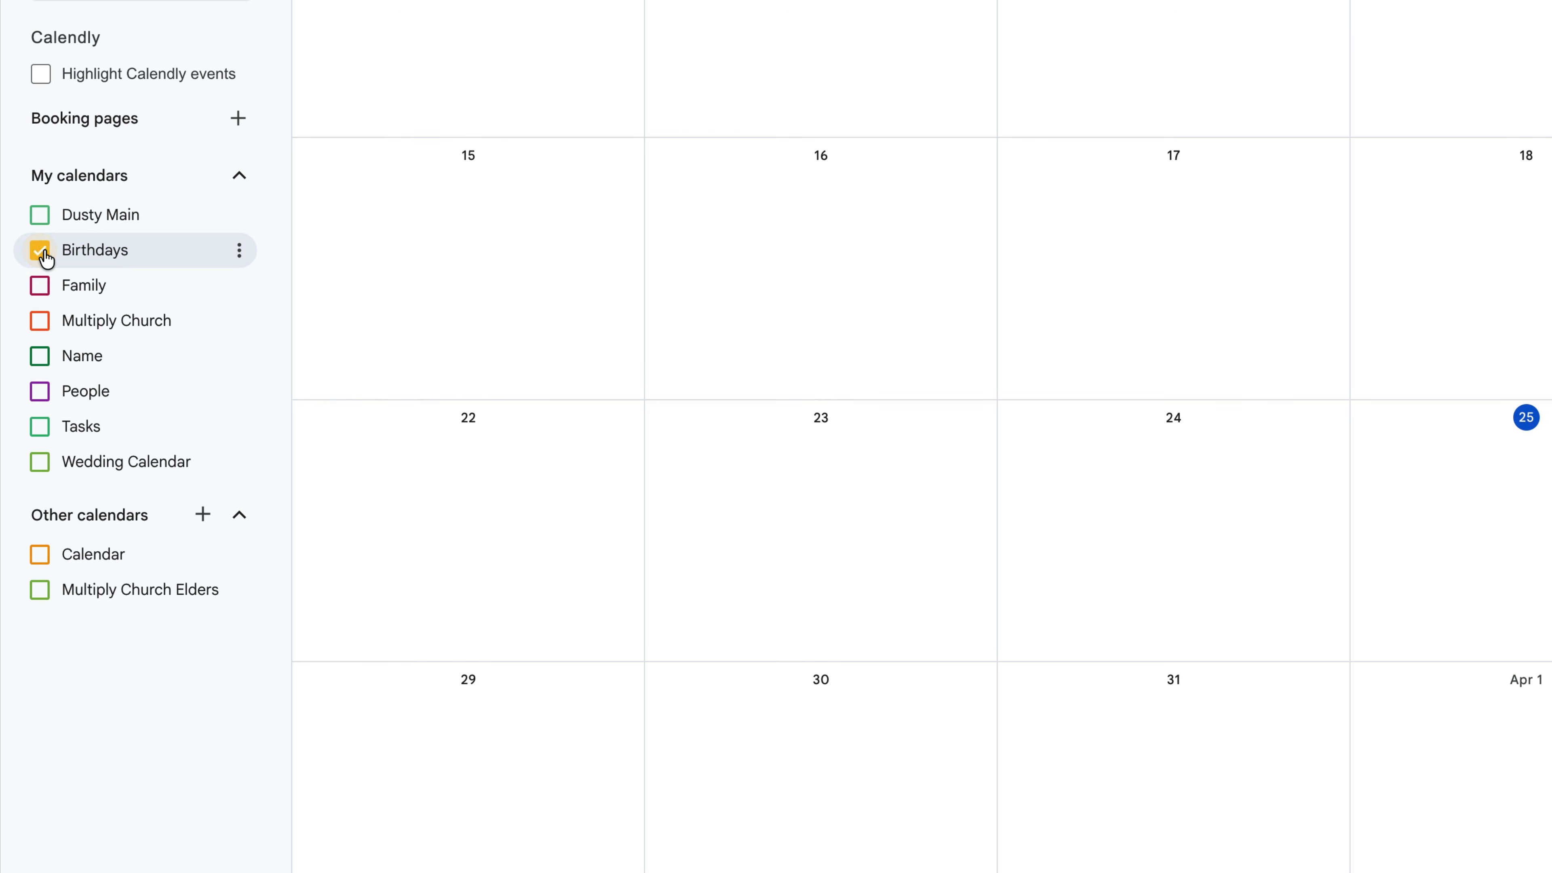
{"action": "left_click", "coordinate": [59, 252]}
{"action": "left_click", "coordinate": [42, 216]}
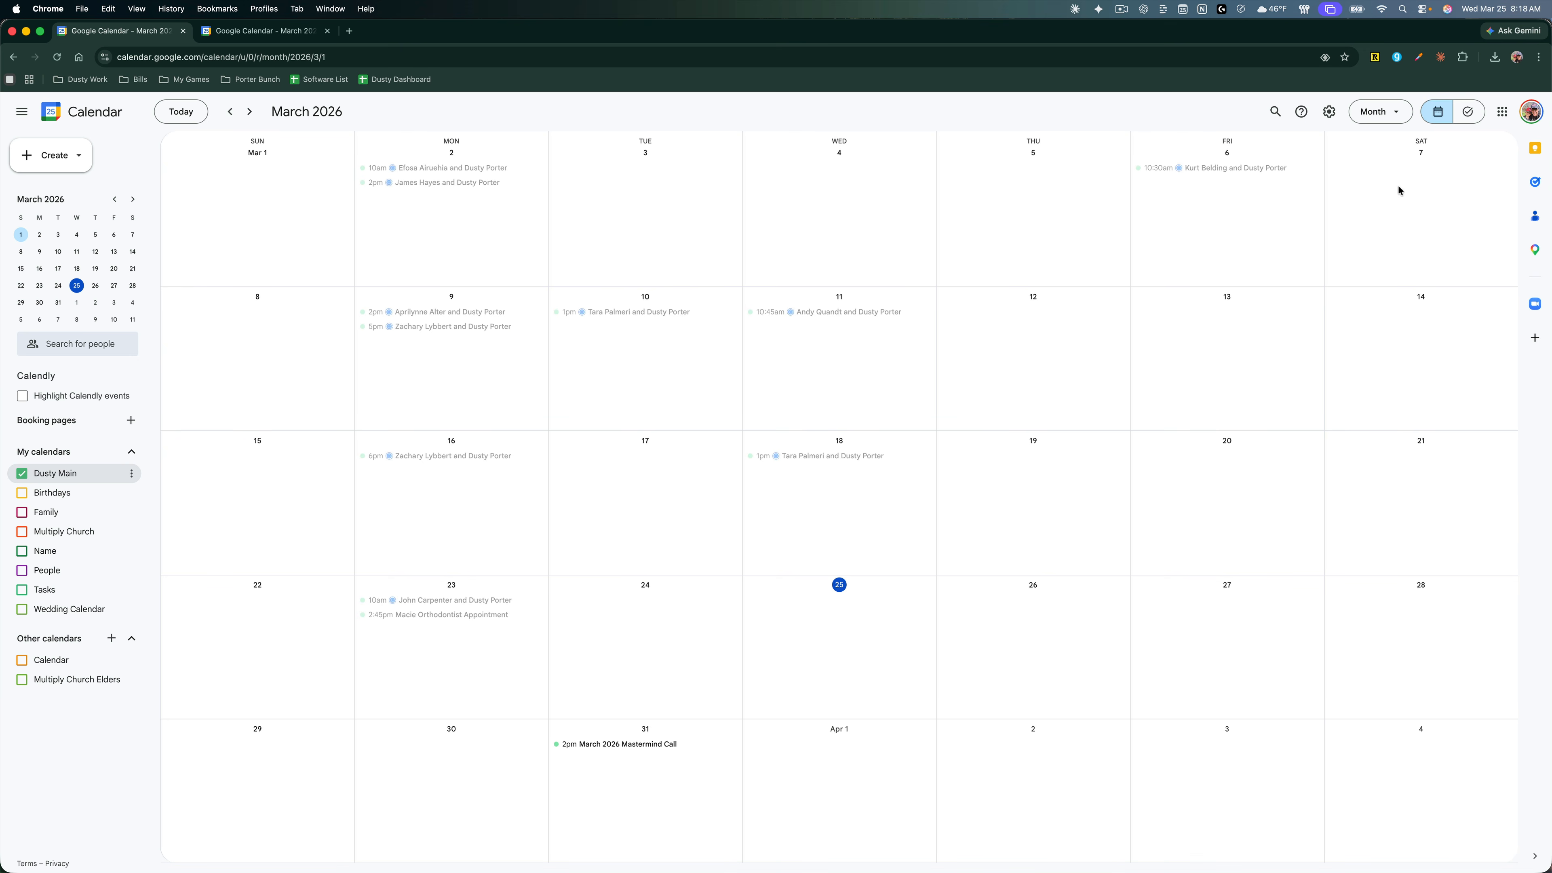
Step: Display the calendar in Day view for March 25, 2026
{"action": "left_click", "coordinate": [1397, 118]}
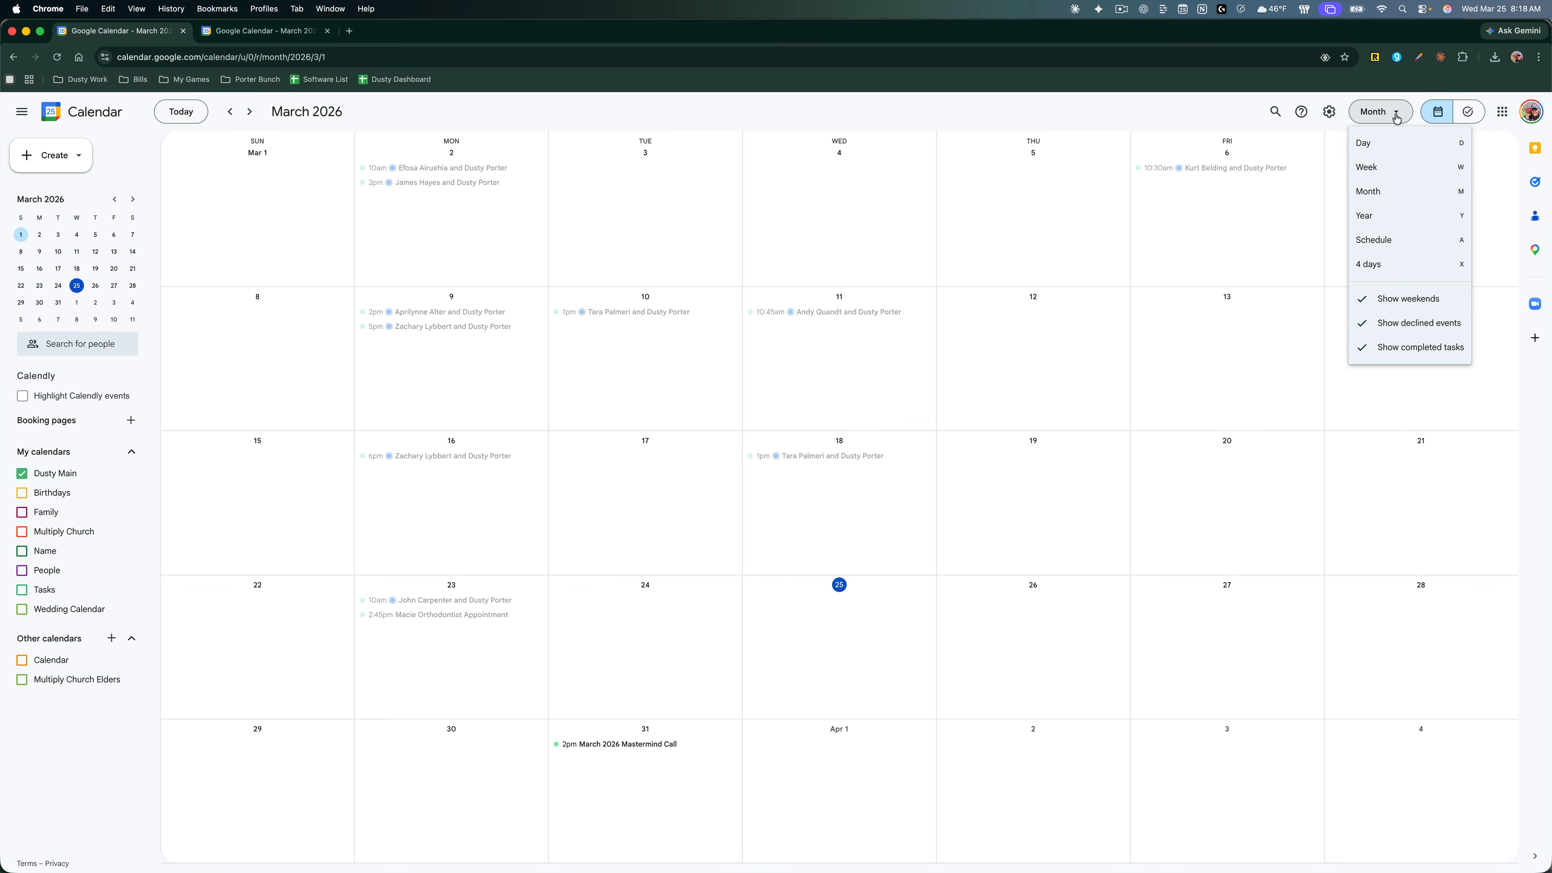
{"action": "left_click", "coordinate": [1381, 144]}
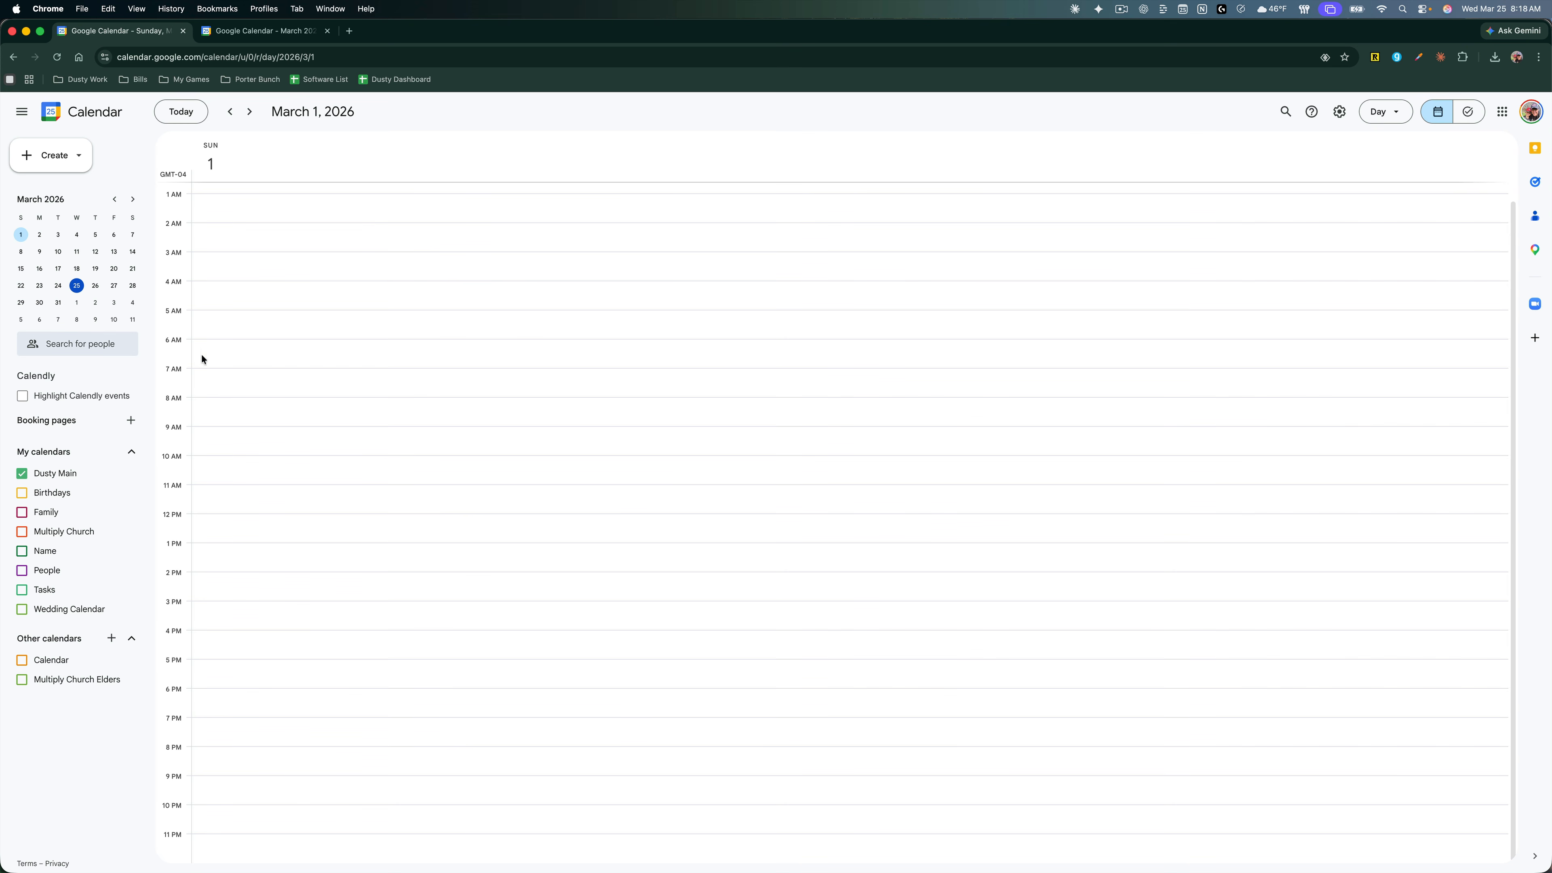
{"action": "left_click", "coordinate": [116, 288]}
{"action": "left_click", "coordinate": [76, 286]}
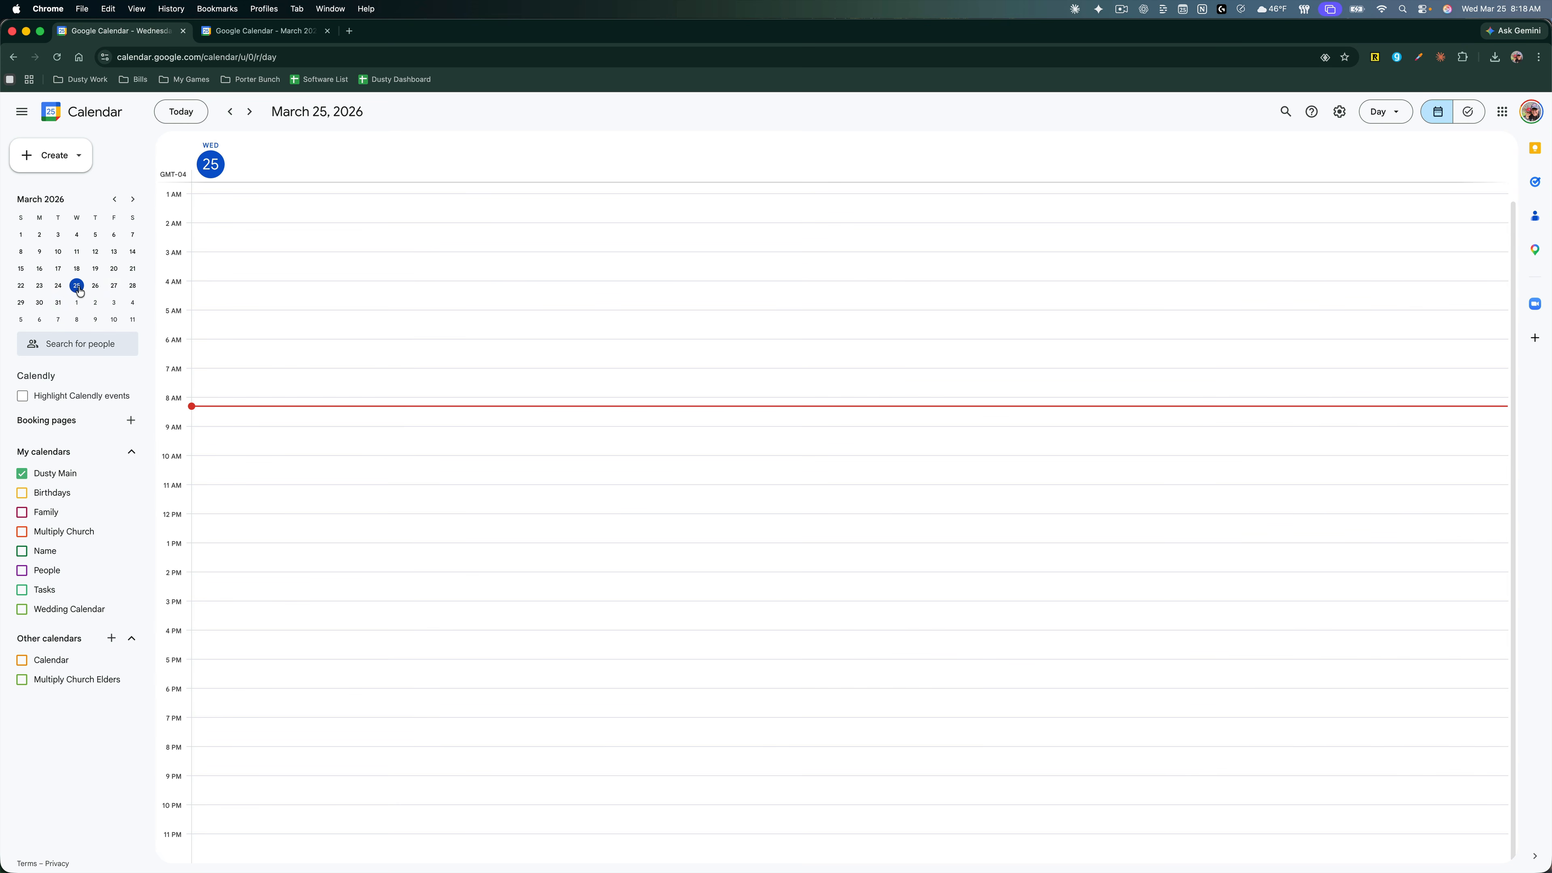
Step: Preview the calendar in Week view and in 4 days view
{"action": "left_click", "coordinate": [1388, 114]}
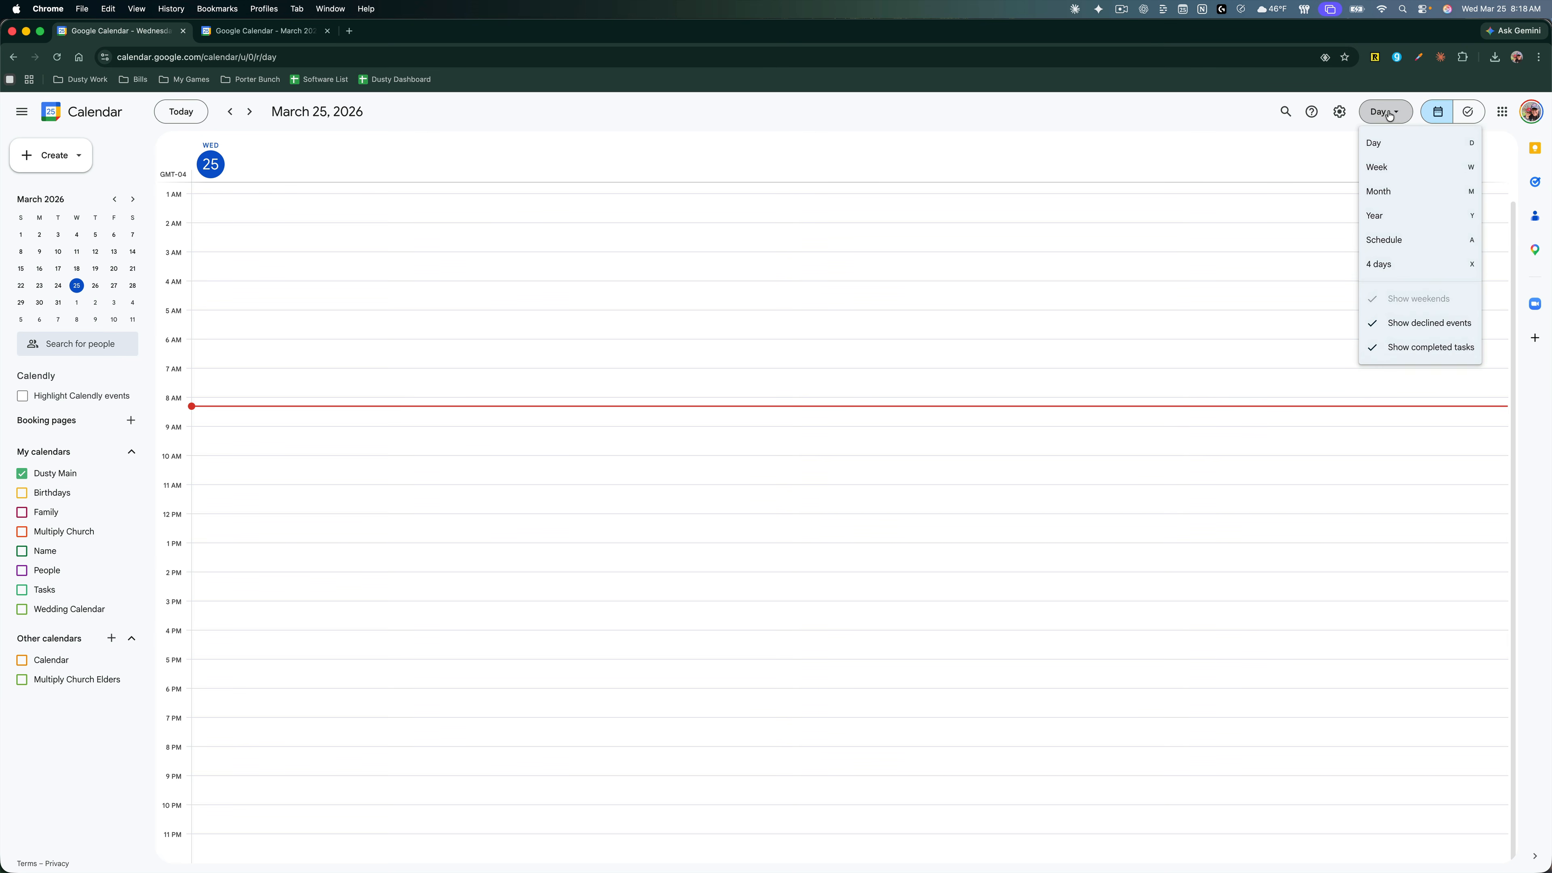
{"action": "left_click", "coordinate": [1386, 170]}
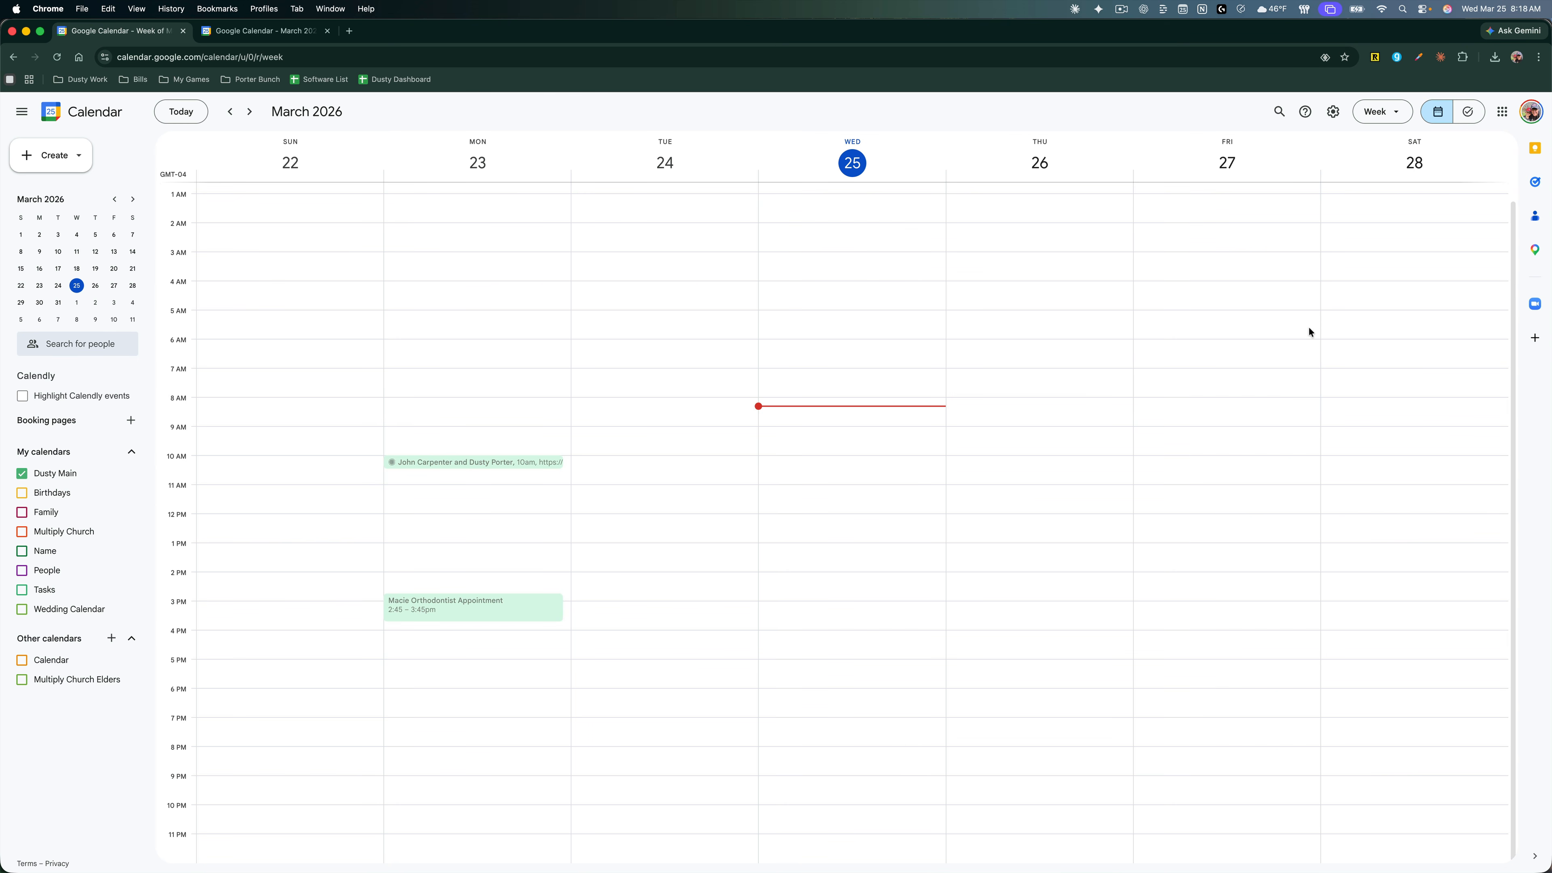
{"action": "left_click", "coordinate": [1383, 111]}
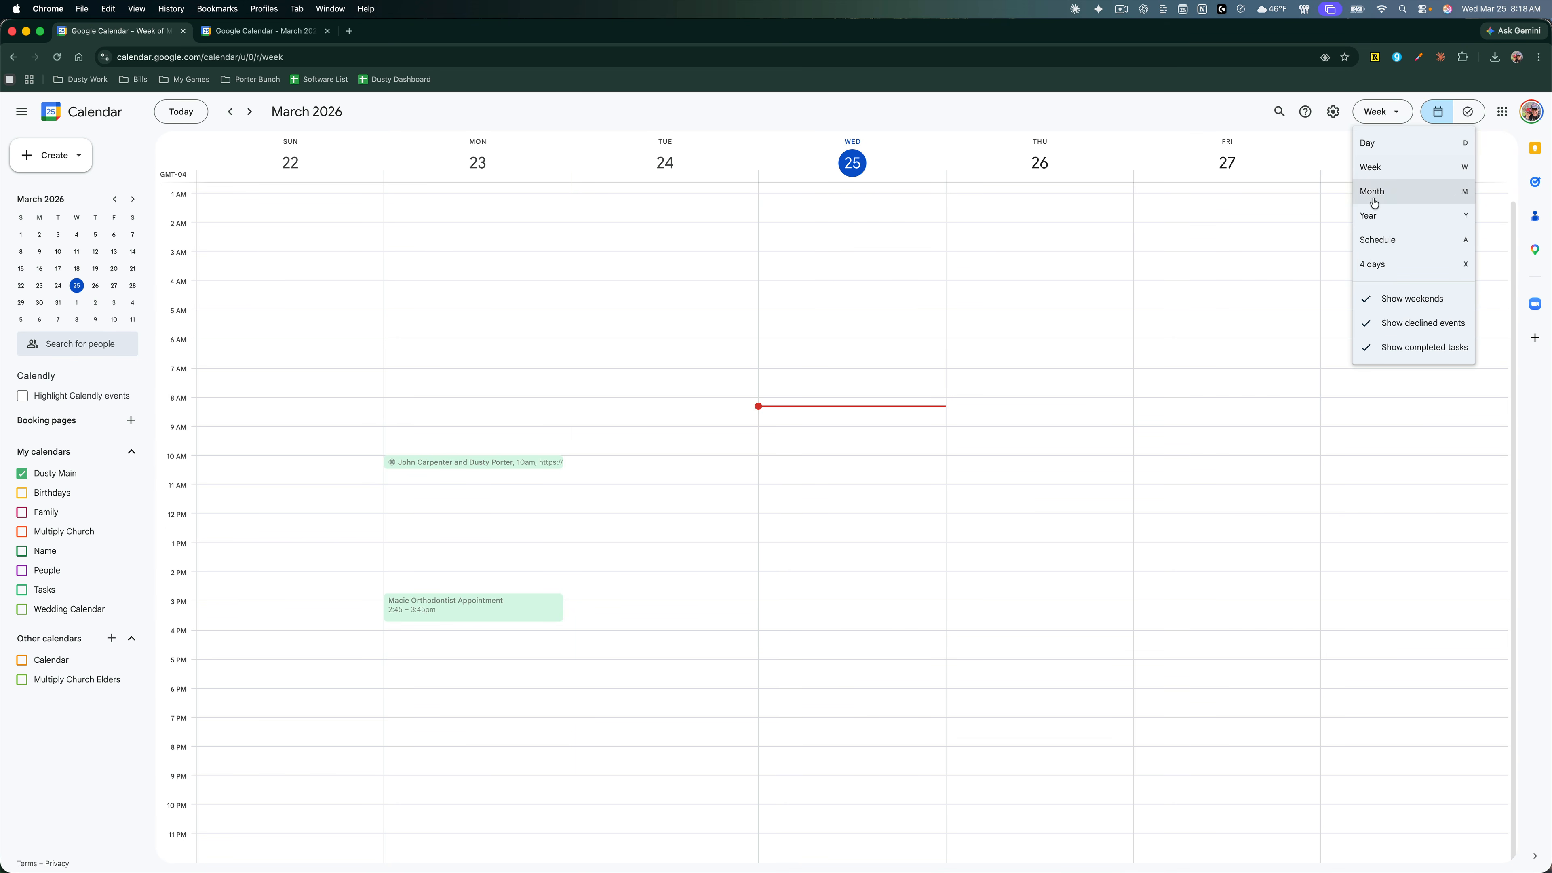
{"action": "left_click", "coordinate": [1384, 266]}
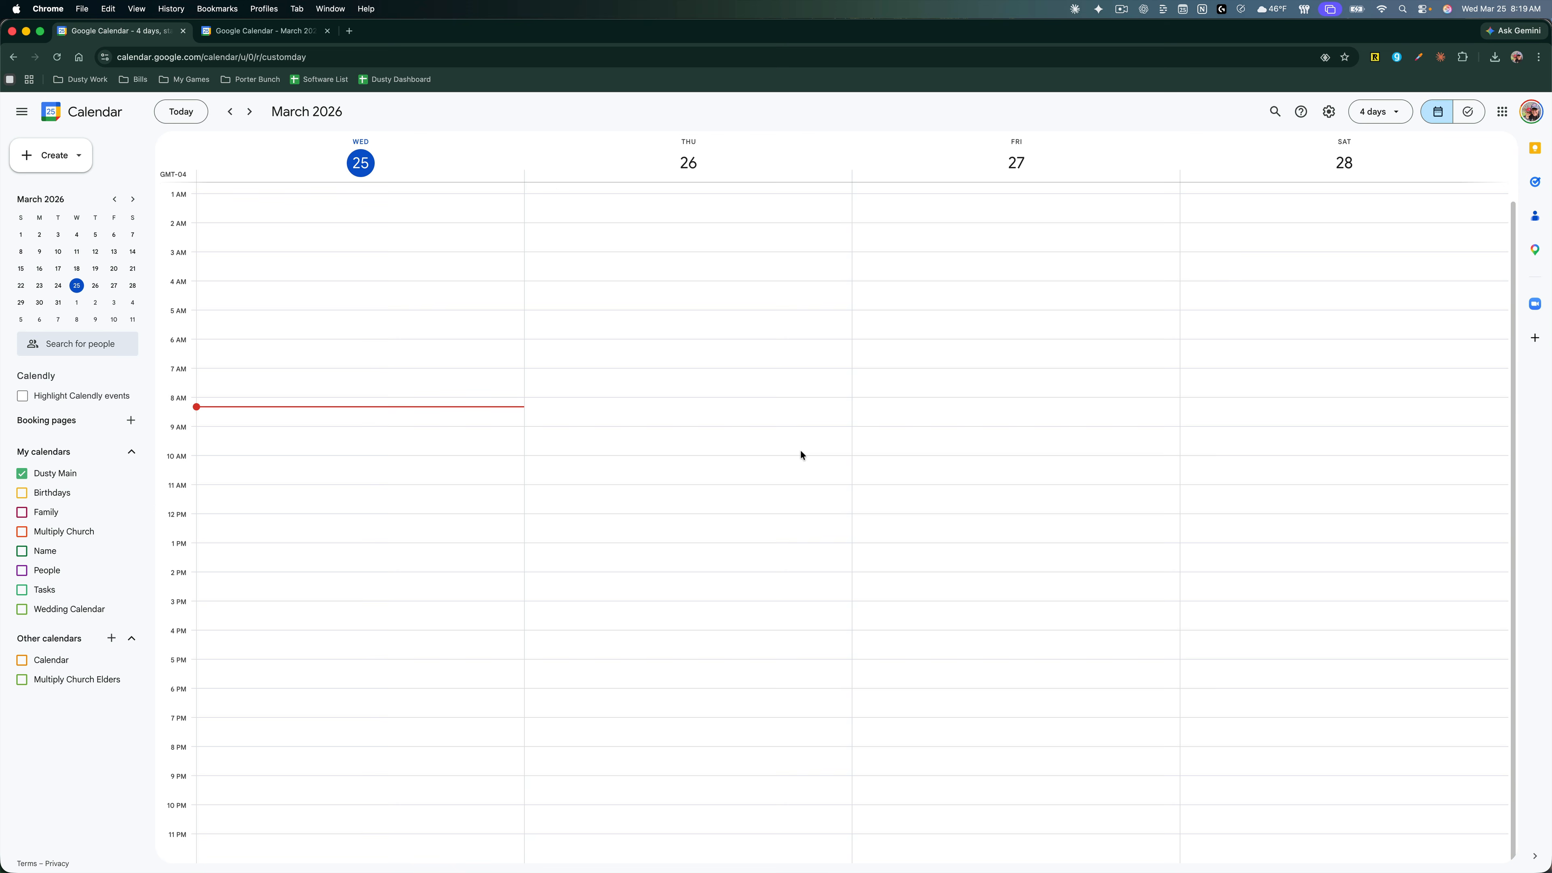
Step: Preview the calendar in Schedule view and in Year view
{"action": "left_click", "coordinate": [1383, 111]}
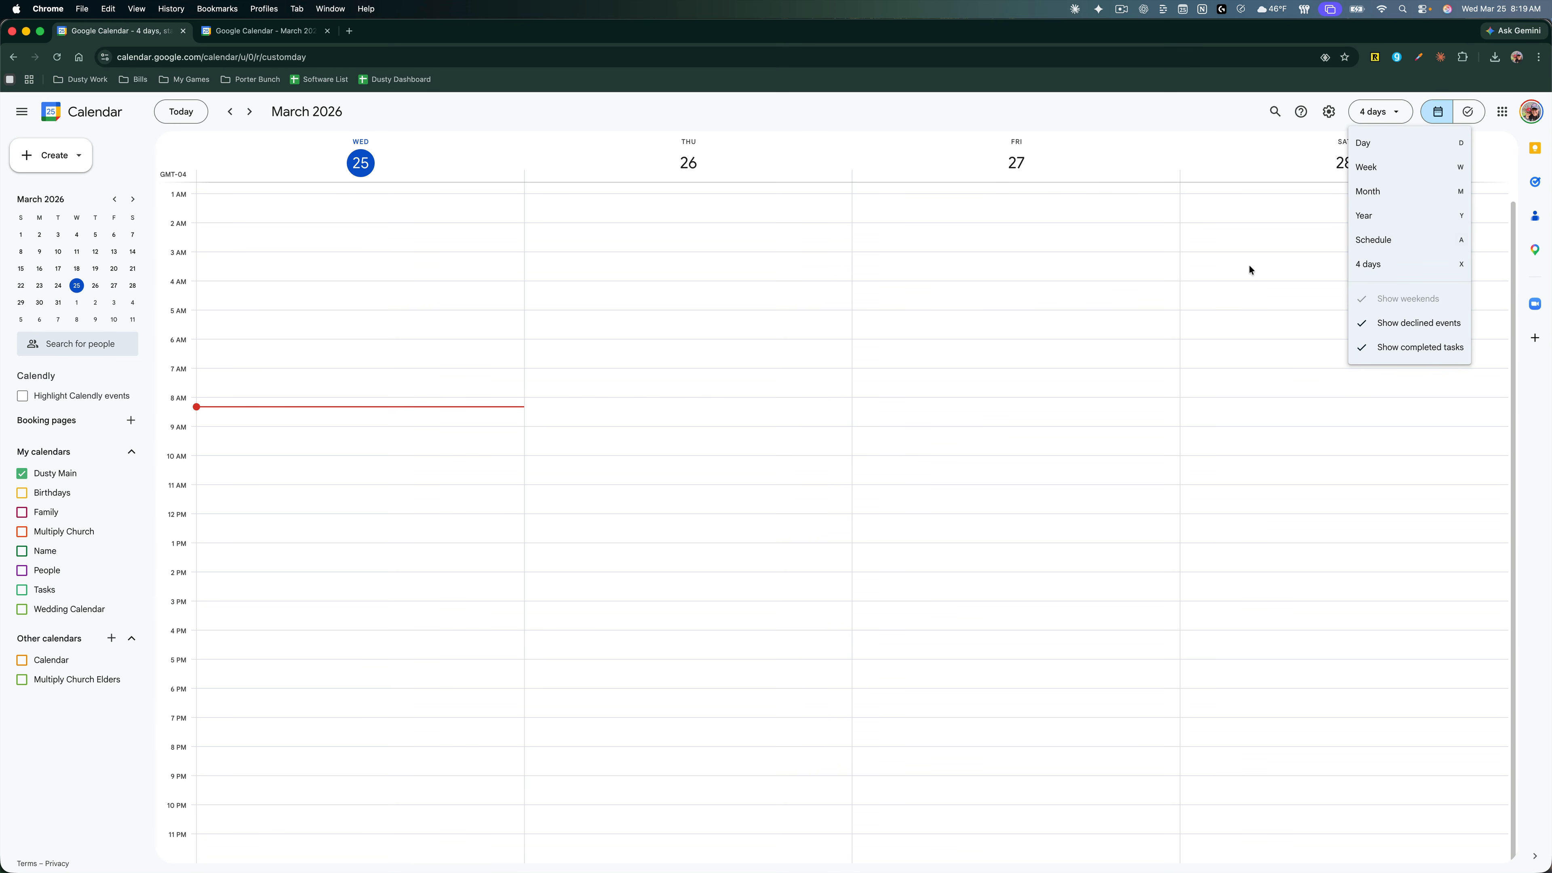
{"action": "left_click", "coordinate": [1378, 243]}
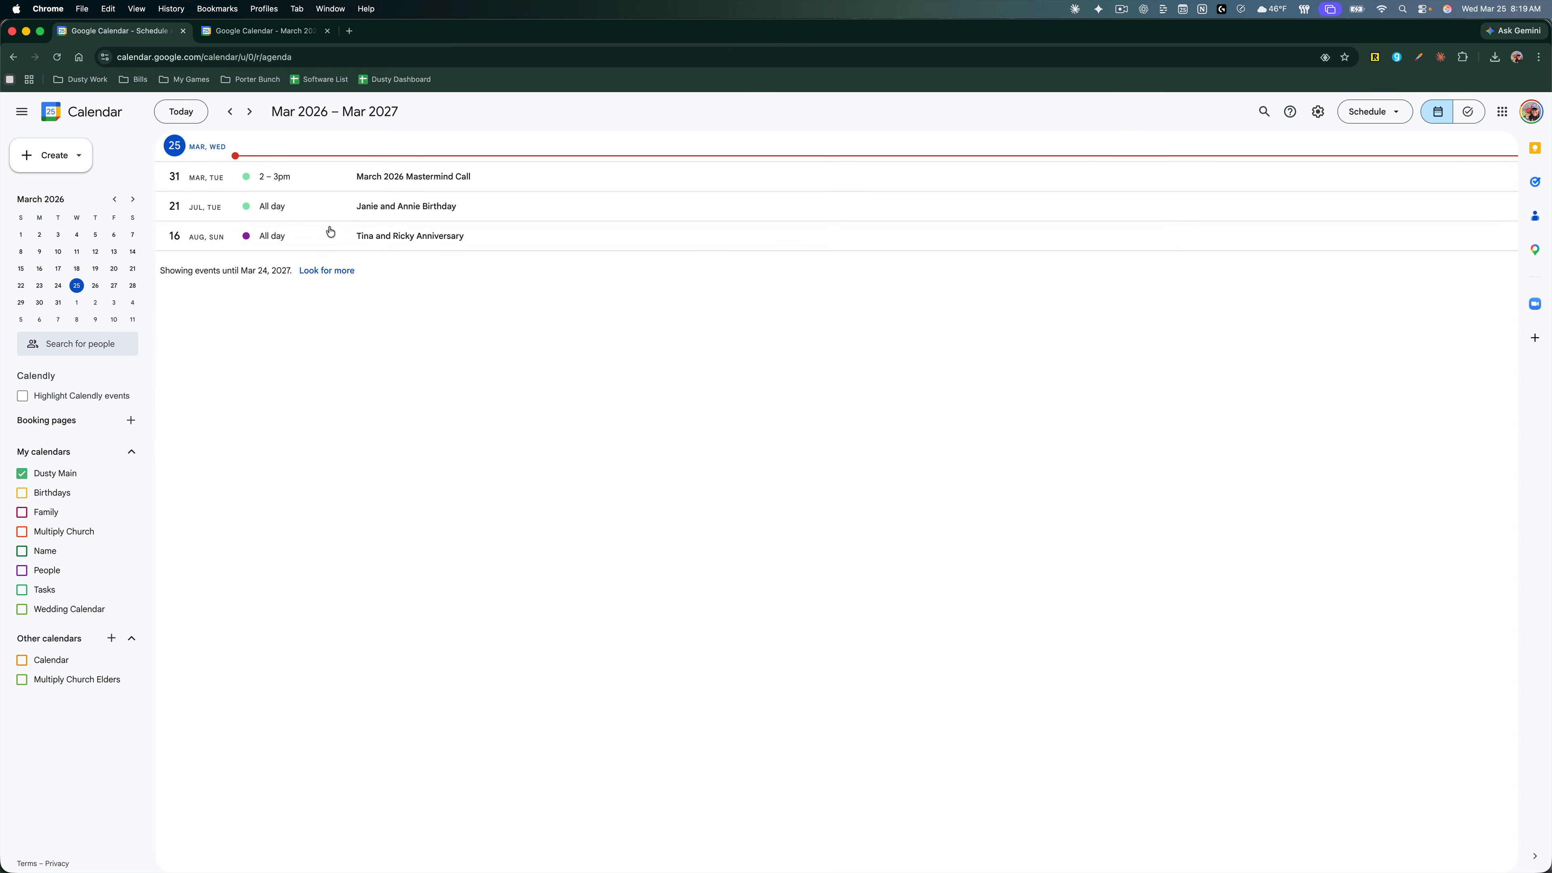
{"action": "left_click", "coordinate": [1379, 114]}
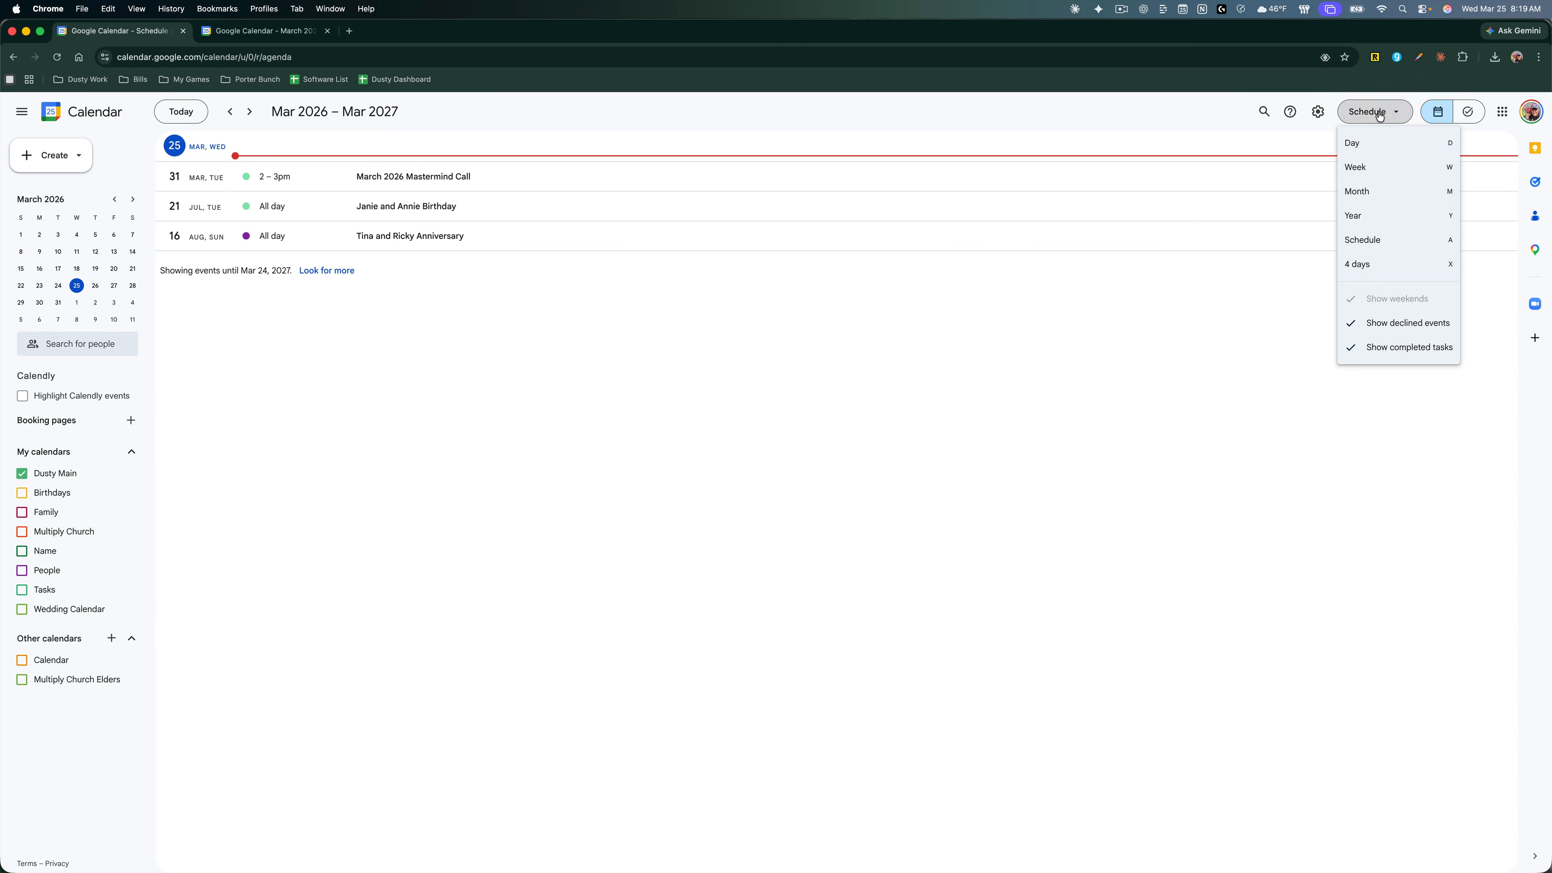
{"action": "left_click", "coordinate": [1372, 216]}
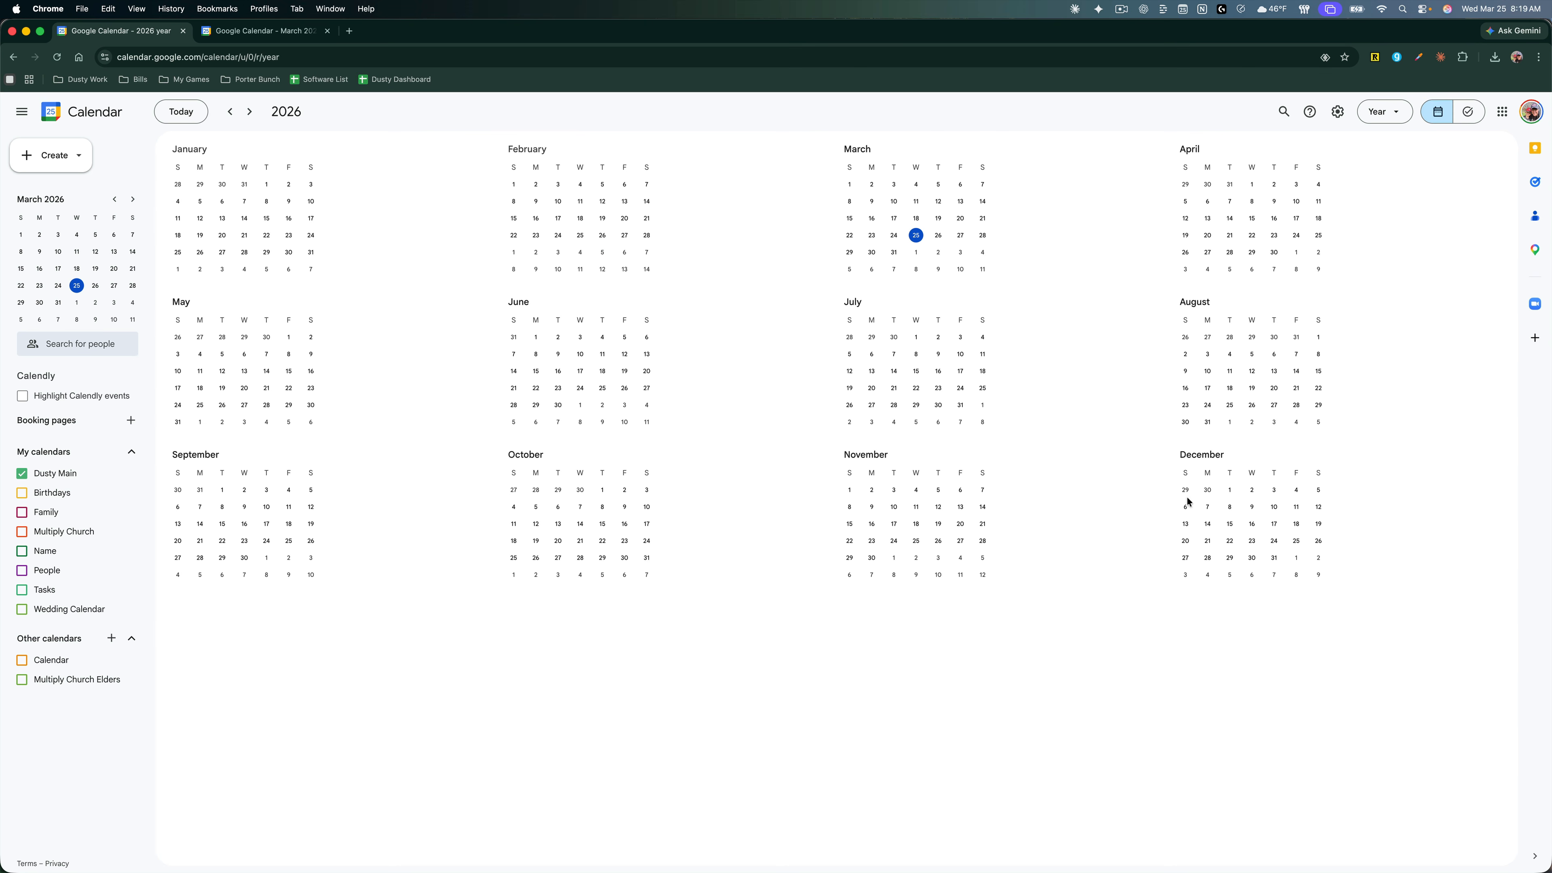
Step: Return the calendar to Month view, with a brief switch to Day view and back using the view shortcuts
{"action": "left_click", "coordinate": [1372, 115]}
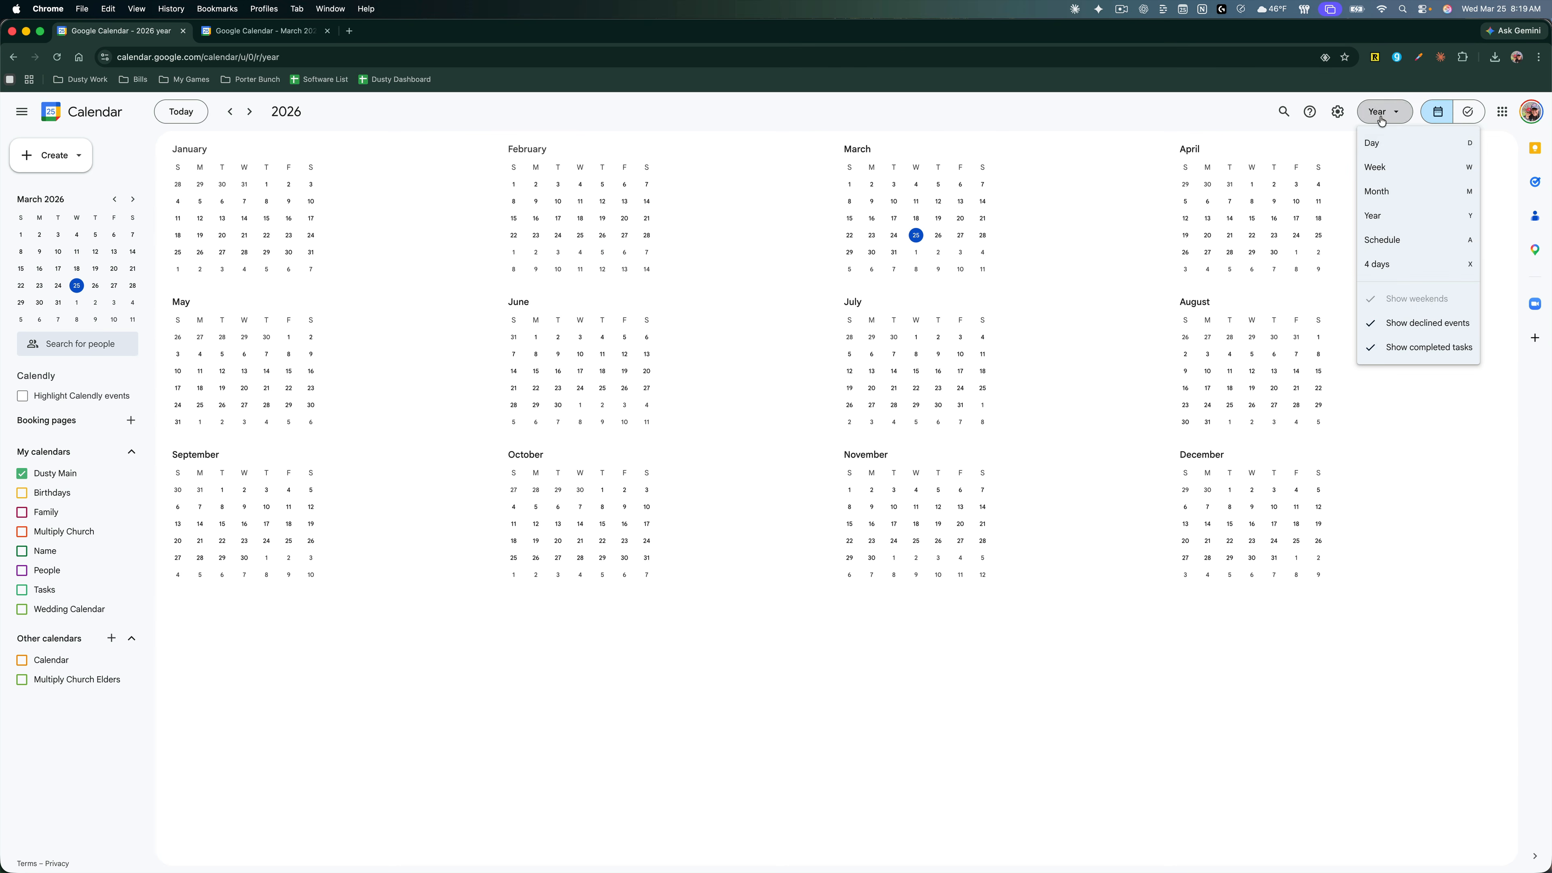
{"action": "left_click", "coordinate": [1382, 192]}
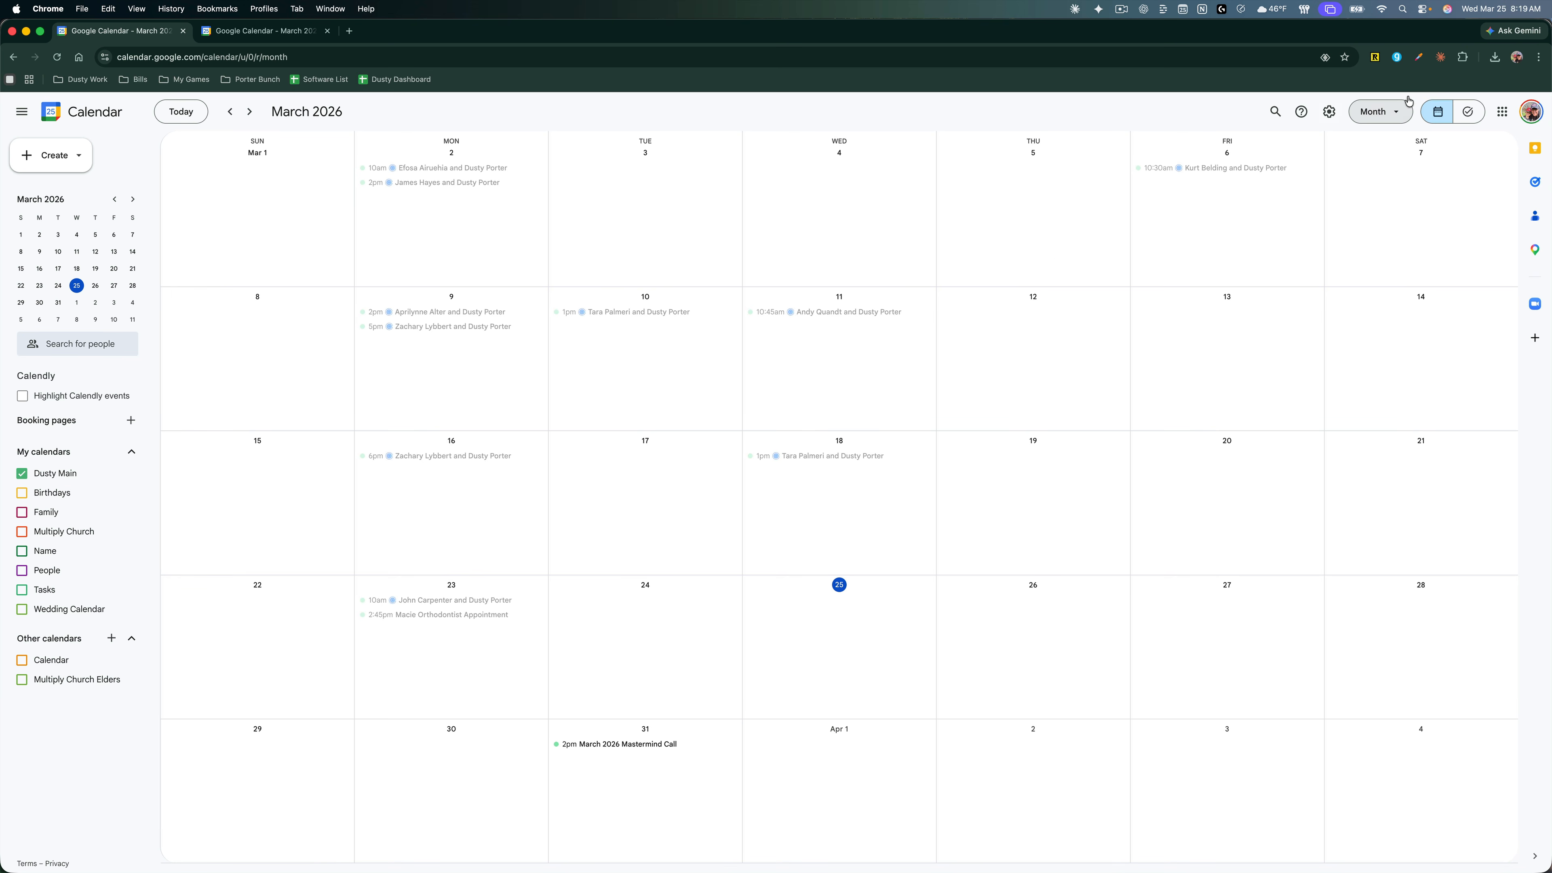
{"action": "left_click", "coordinate": [1393, 117]}
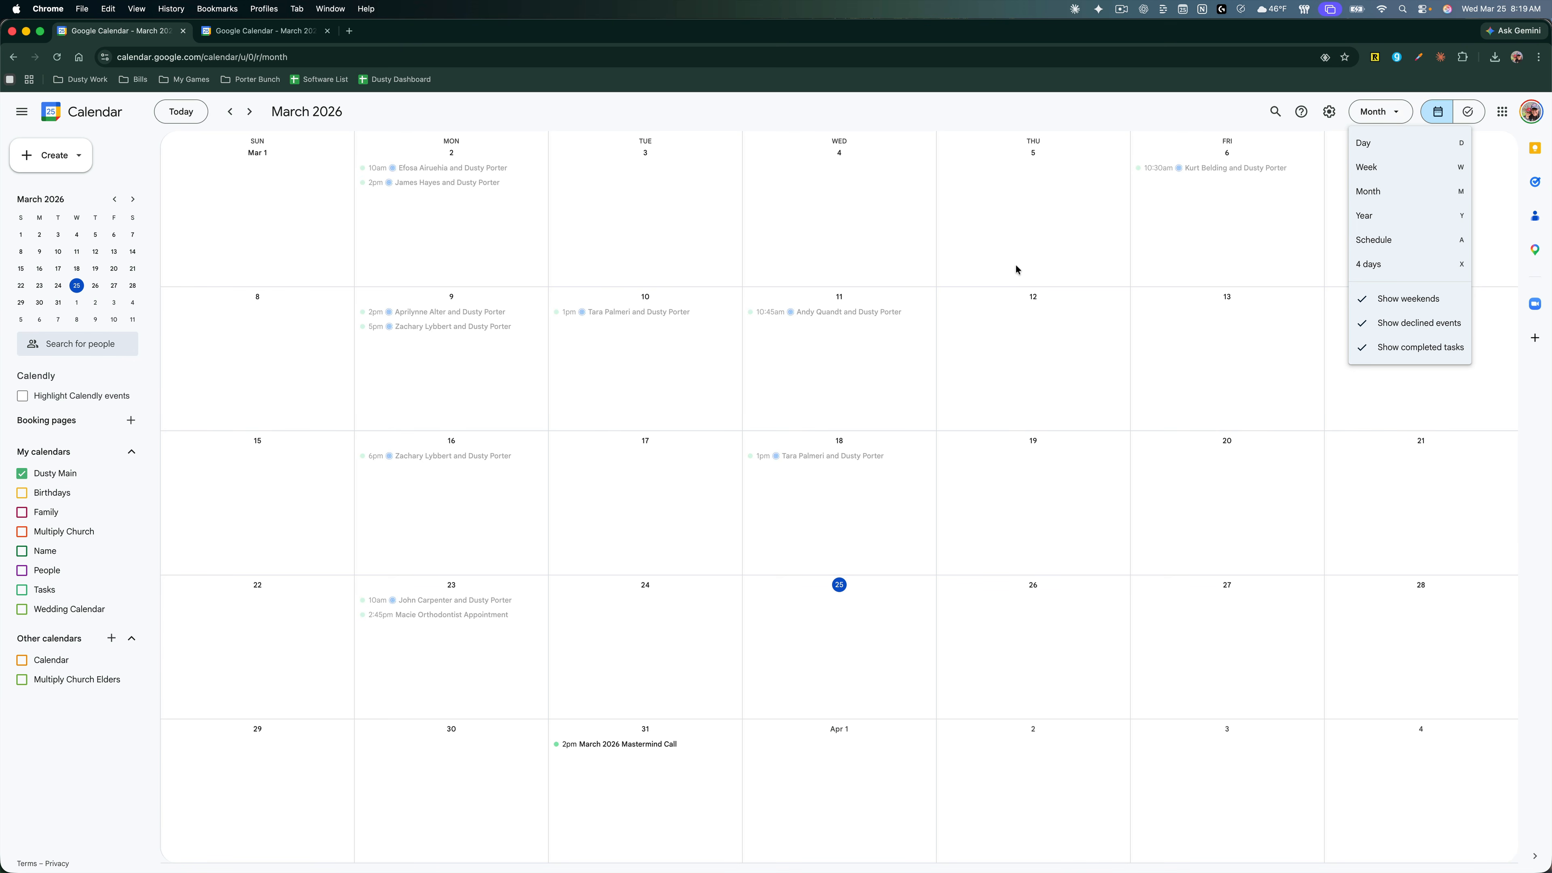
{"action": "key", "text": "d"}
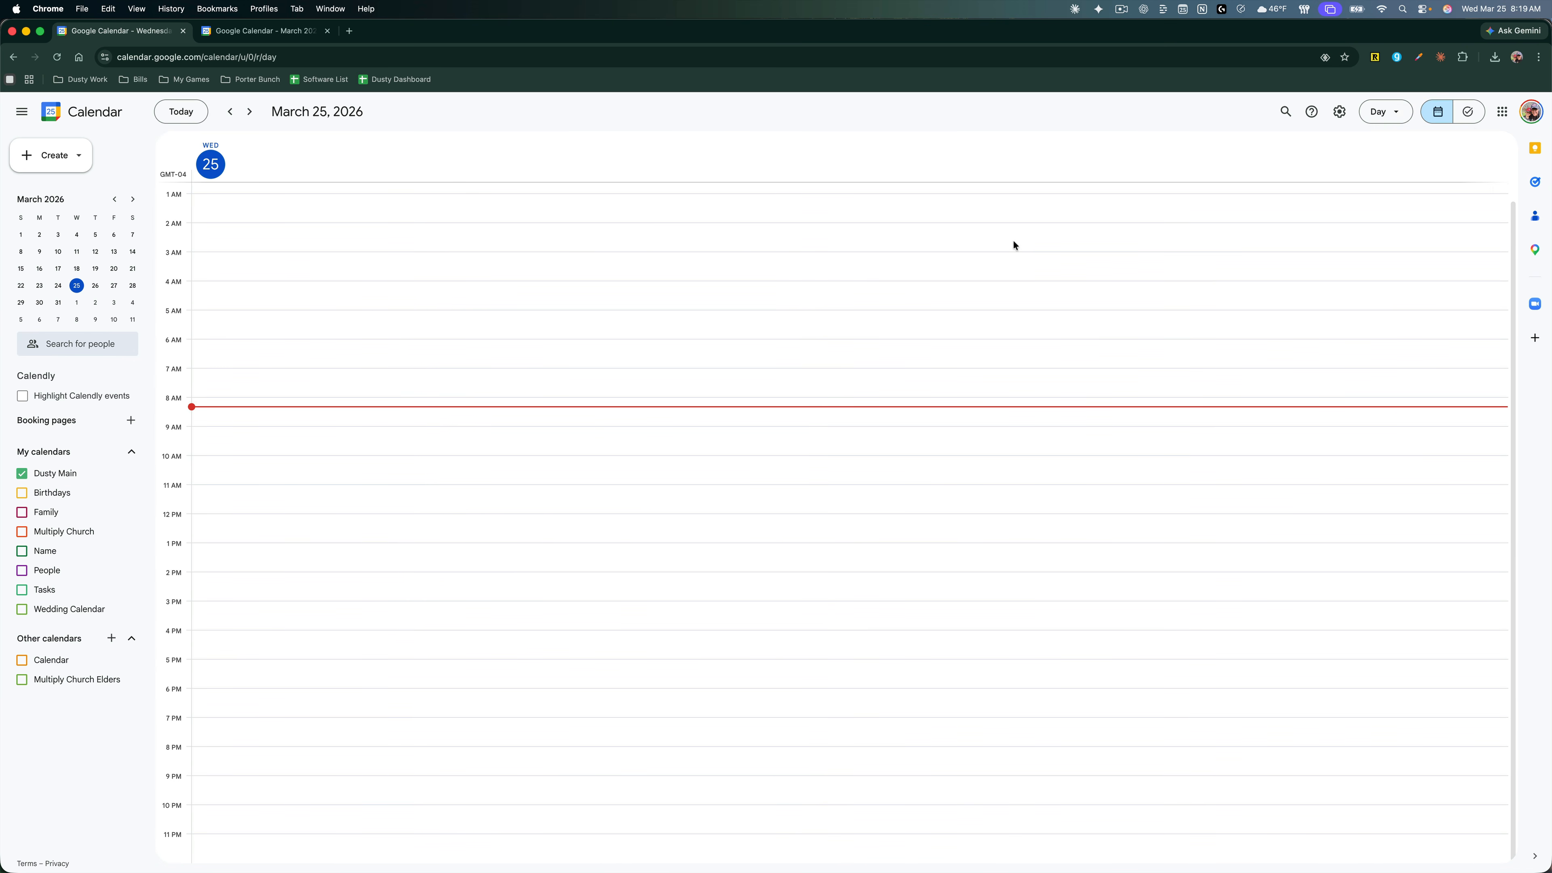
{"action": "key", "text": "m"}
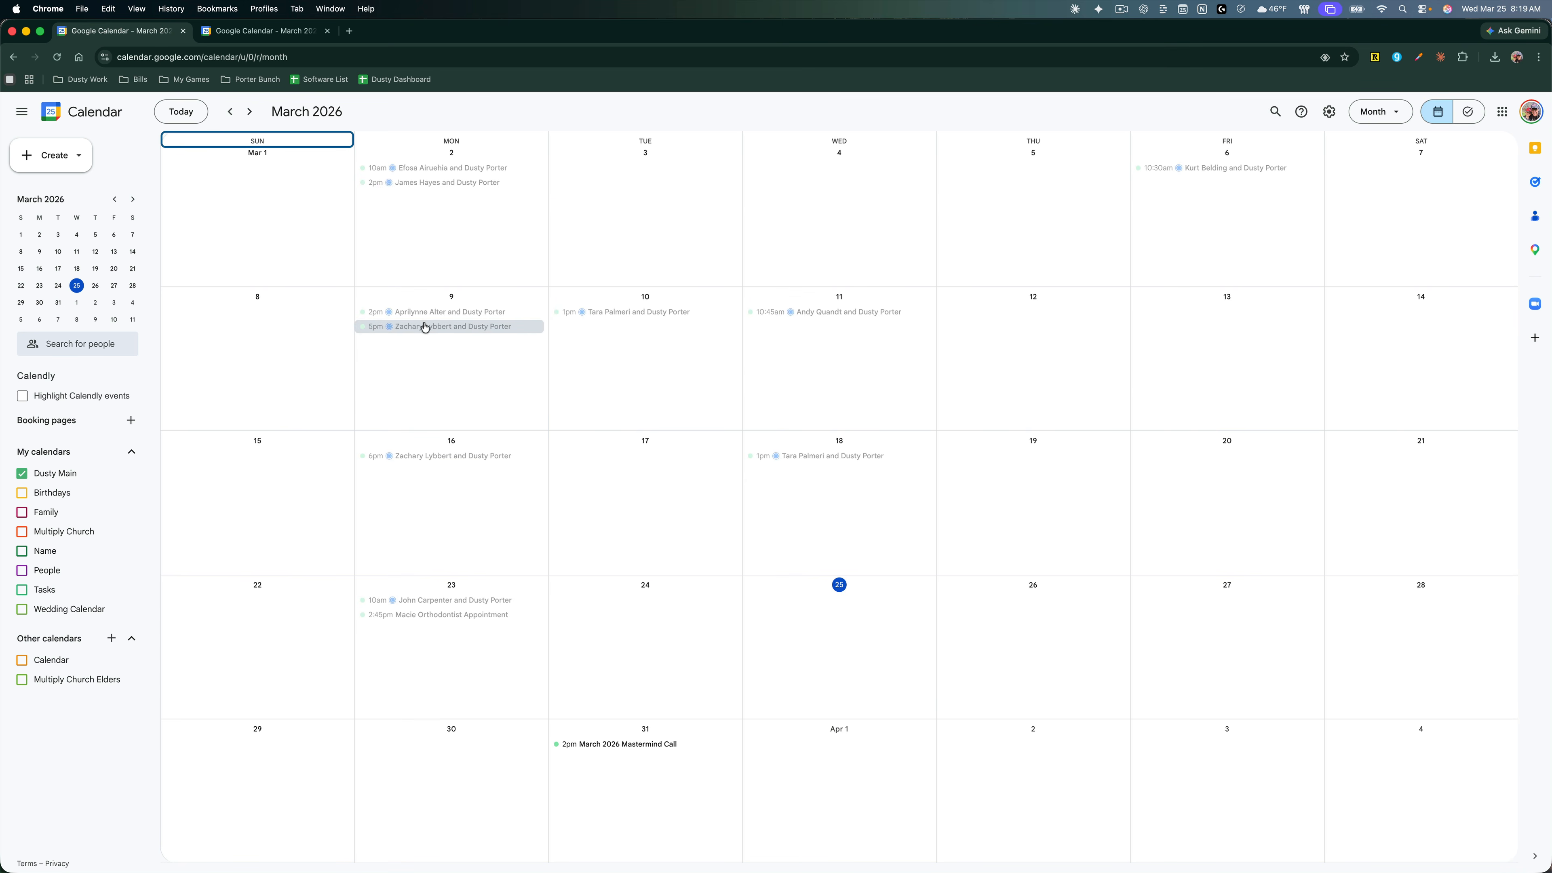
Step: Search the calendar for events matching "Mastermind"
{"action": "key", "text": "slash"}
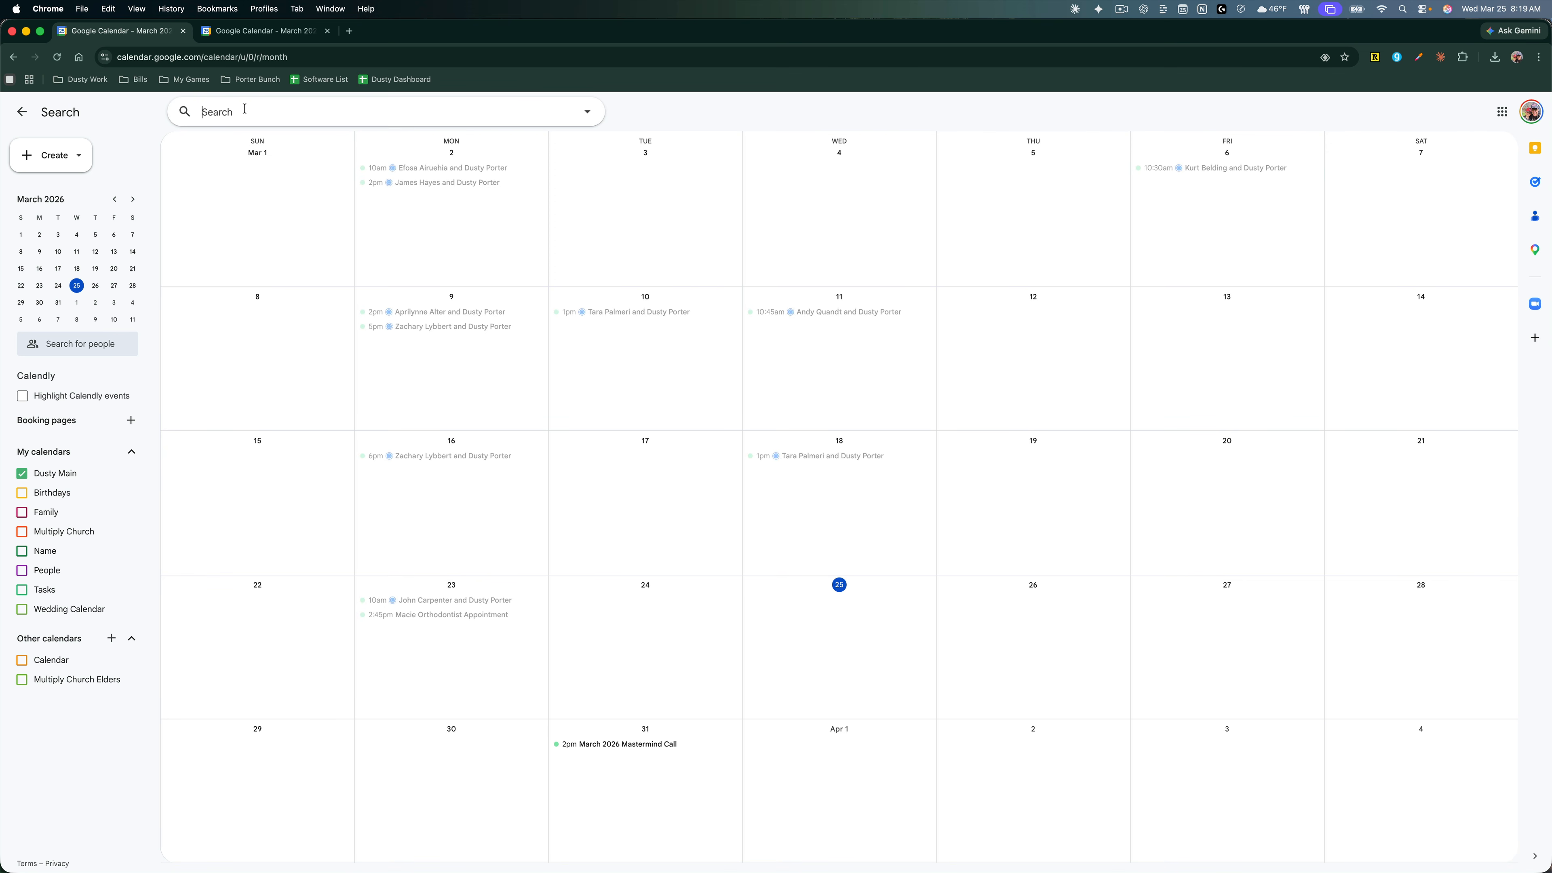
{"action": "type", "text": "Mastermind"}
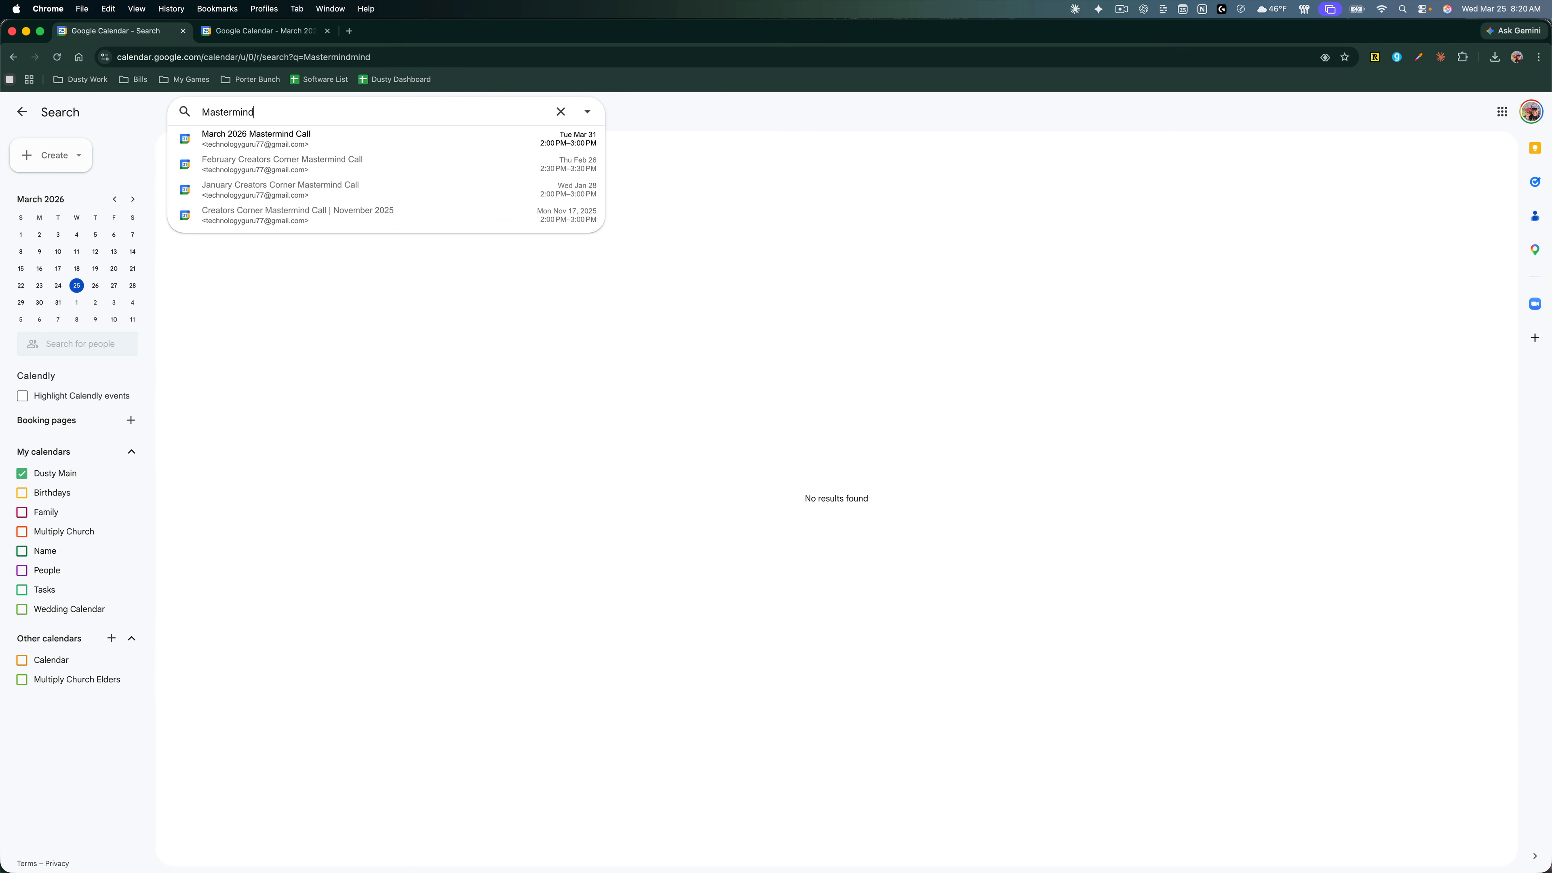
{"action": "key", "text": "Return"}
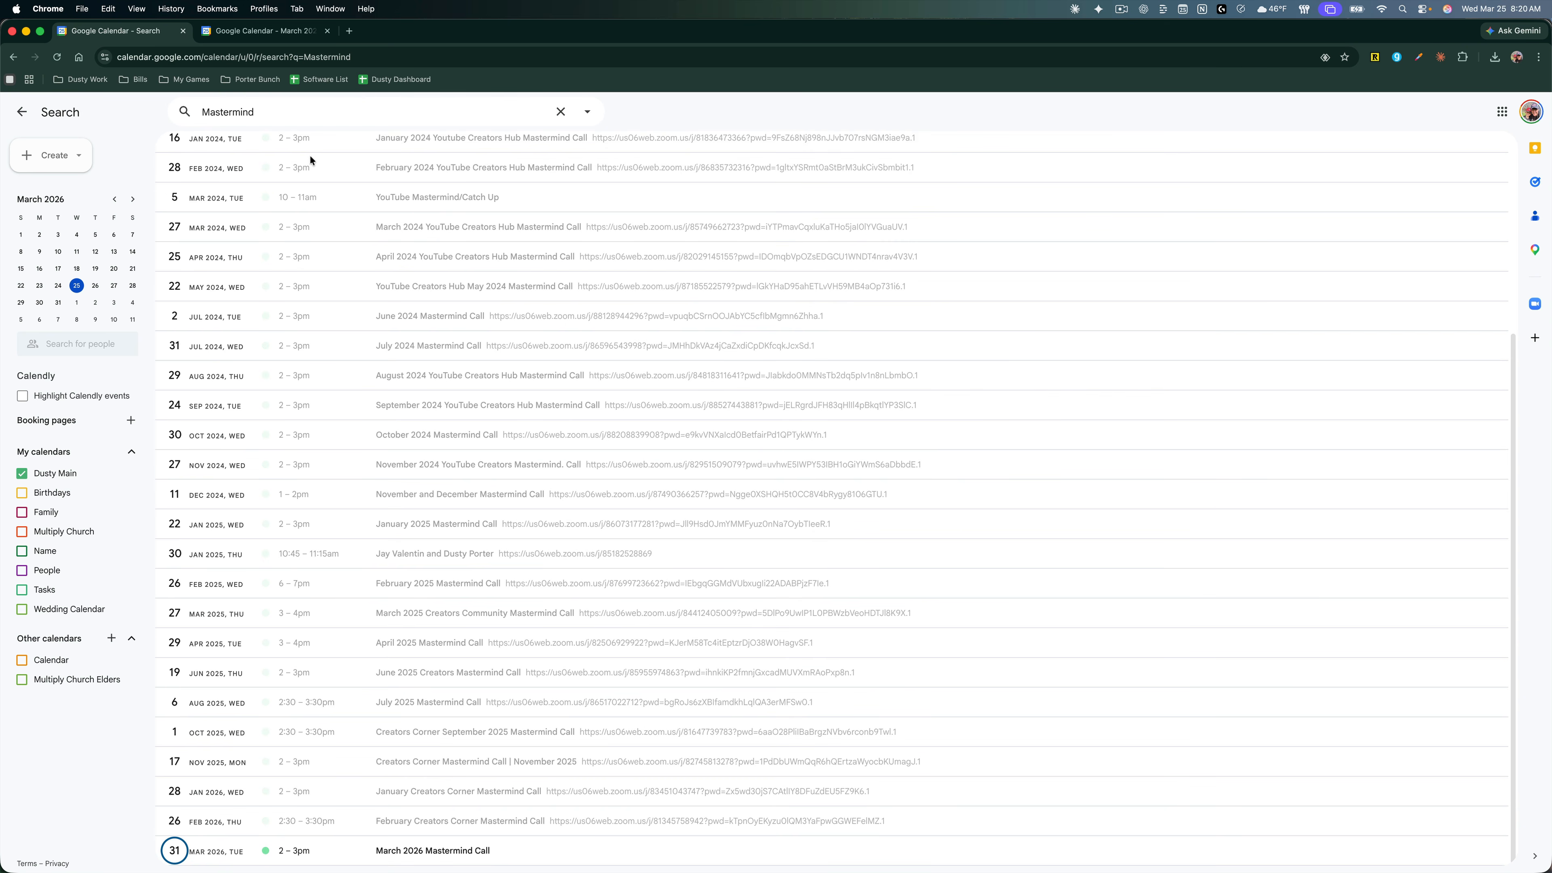
Step: Search the calendar for a contact's last name and clear the search text
{"action": "left_click", "coordinate": [255, 112]}
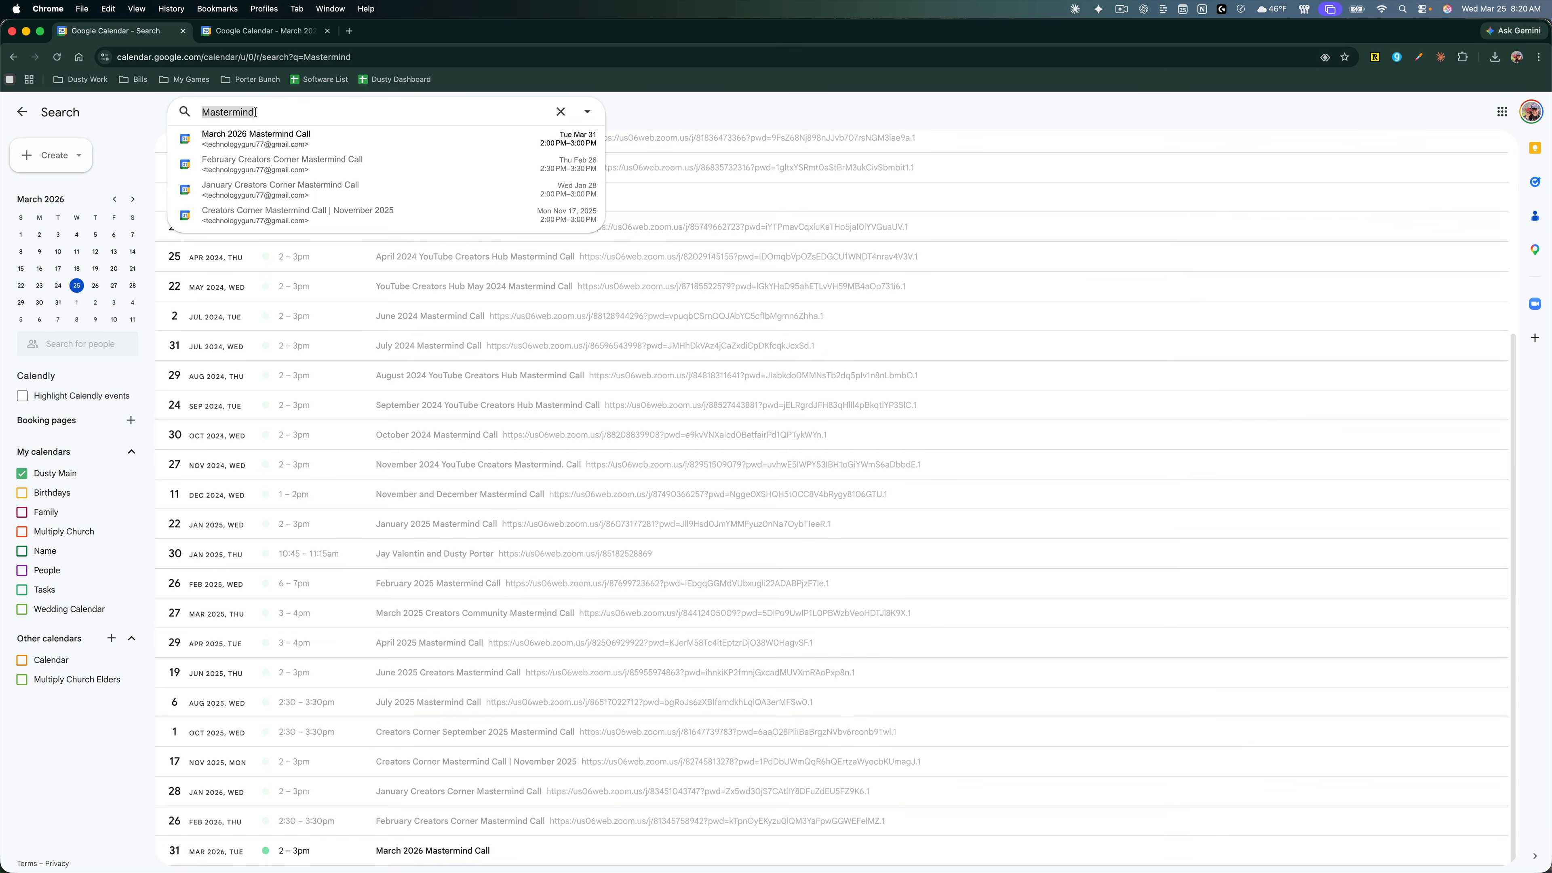
{"action": "type", "text": "Jones"}
{"action": "key", "text": "Return"}
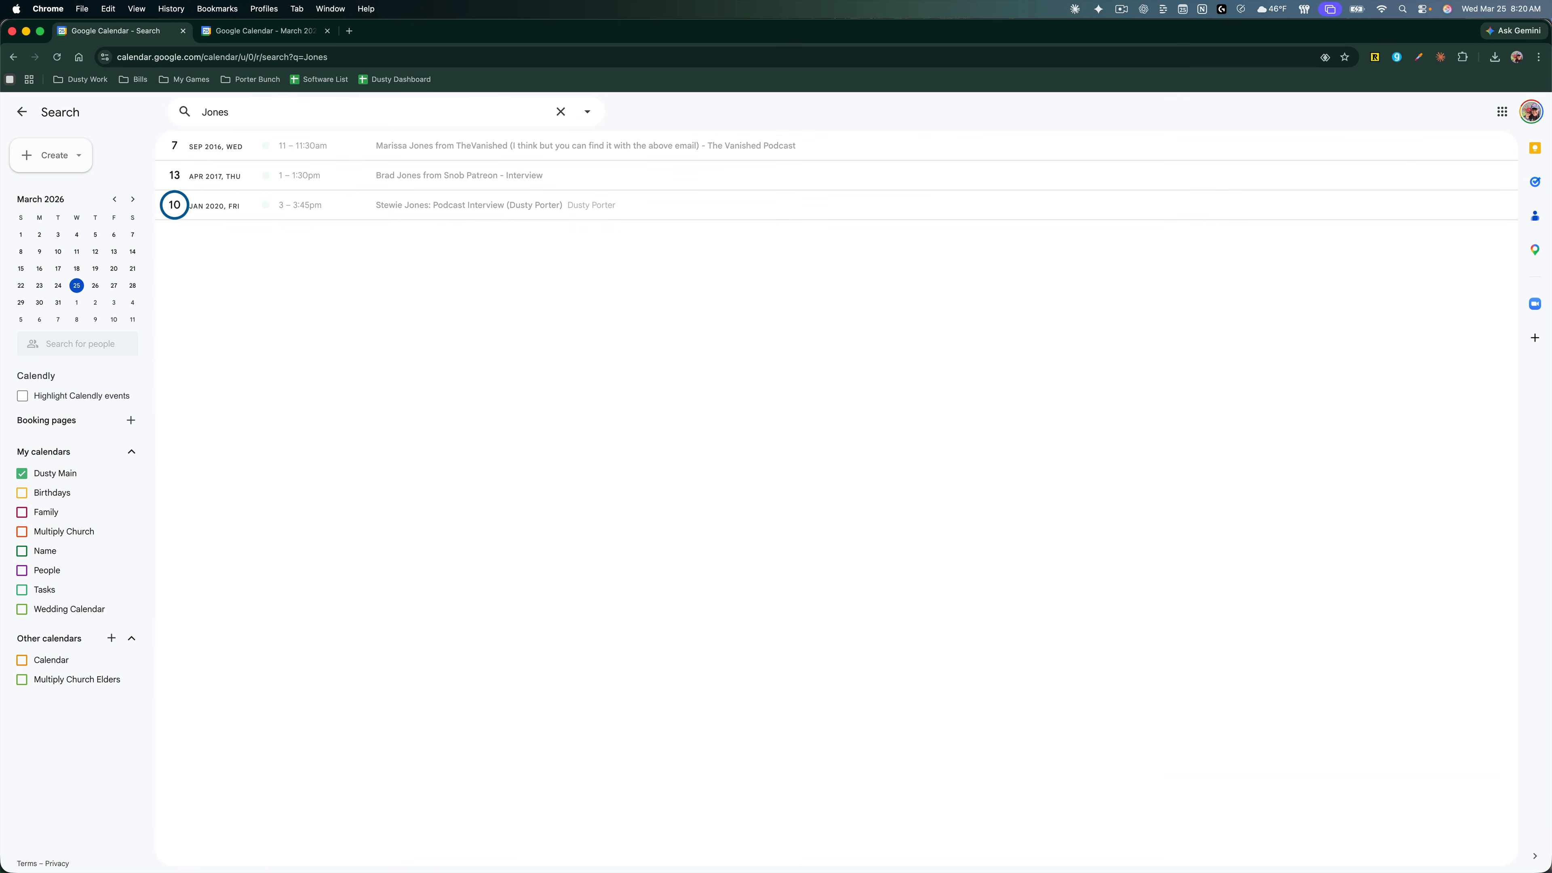
{"action": "left_click", "coordinate": [264, 113]}
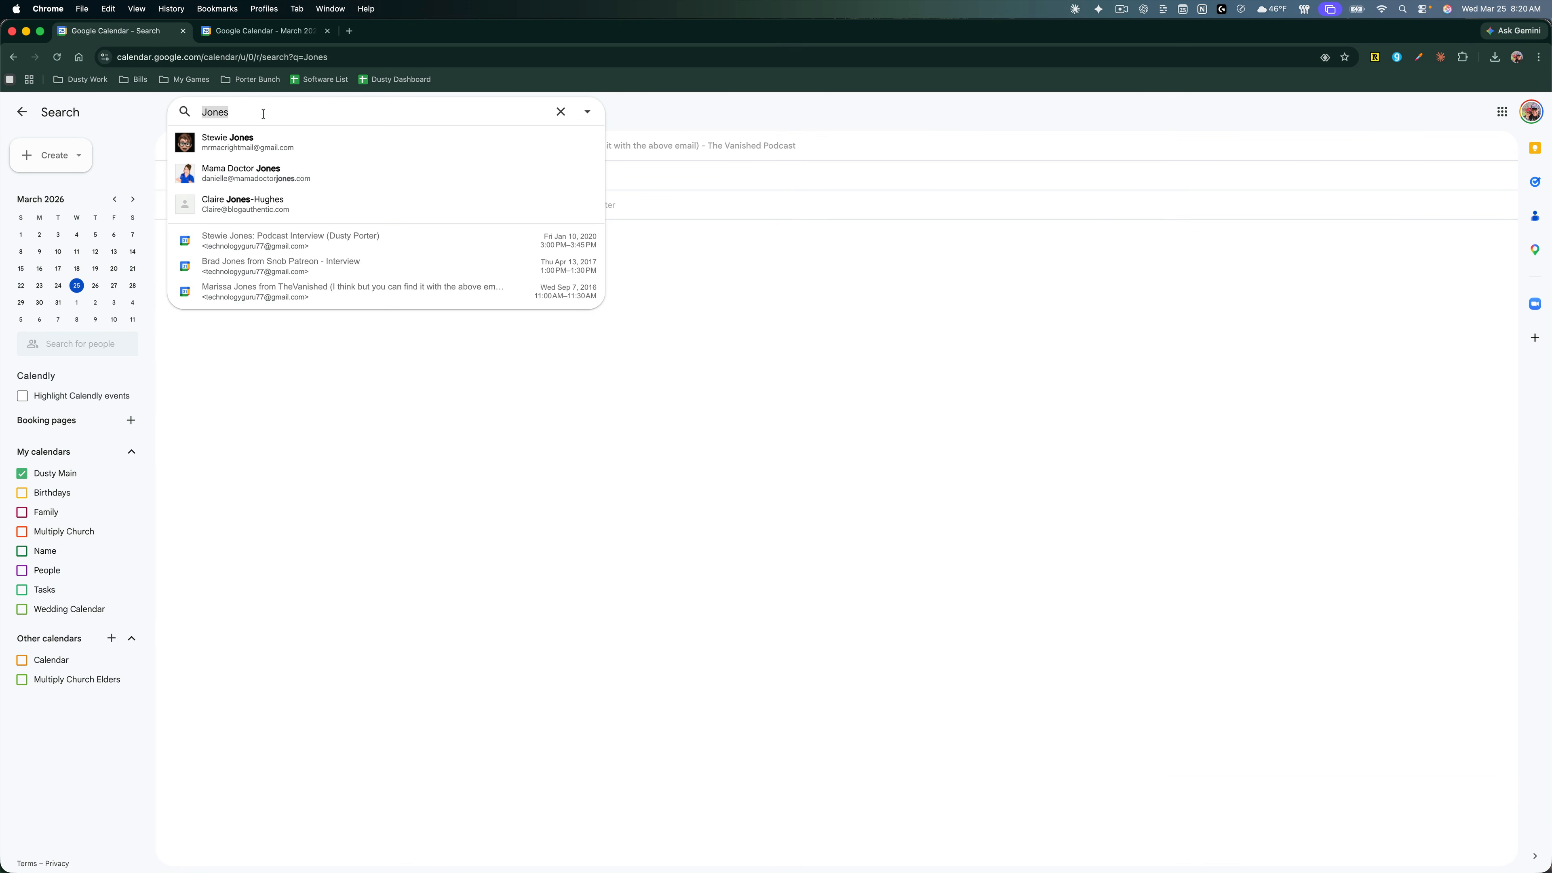
{"action": "key", "text": "BackSpace"}
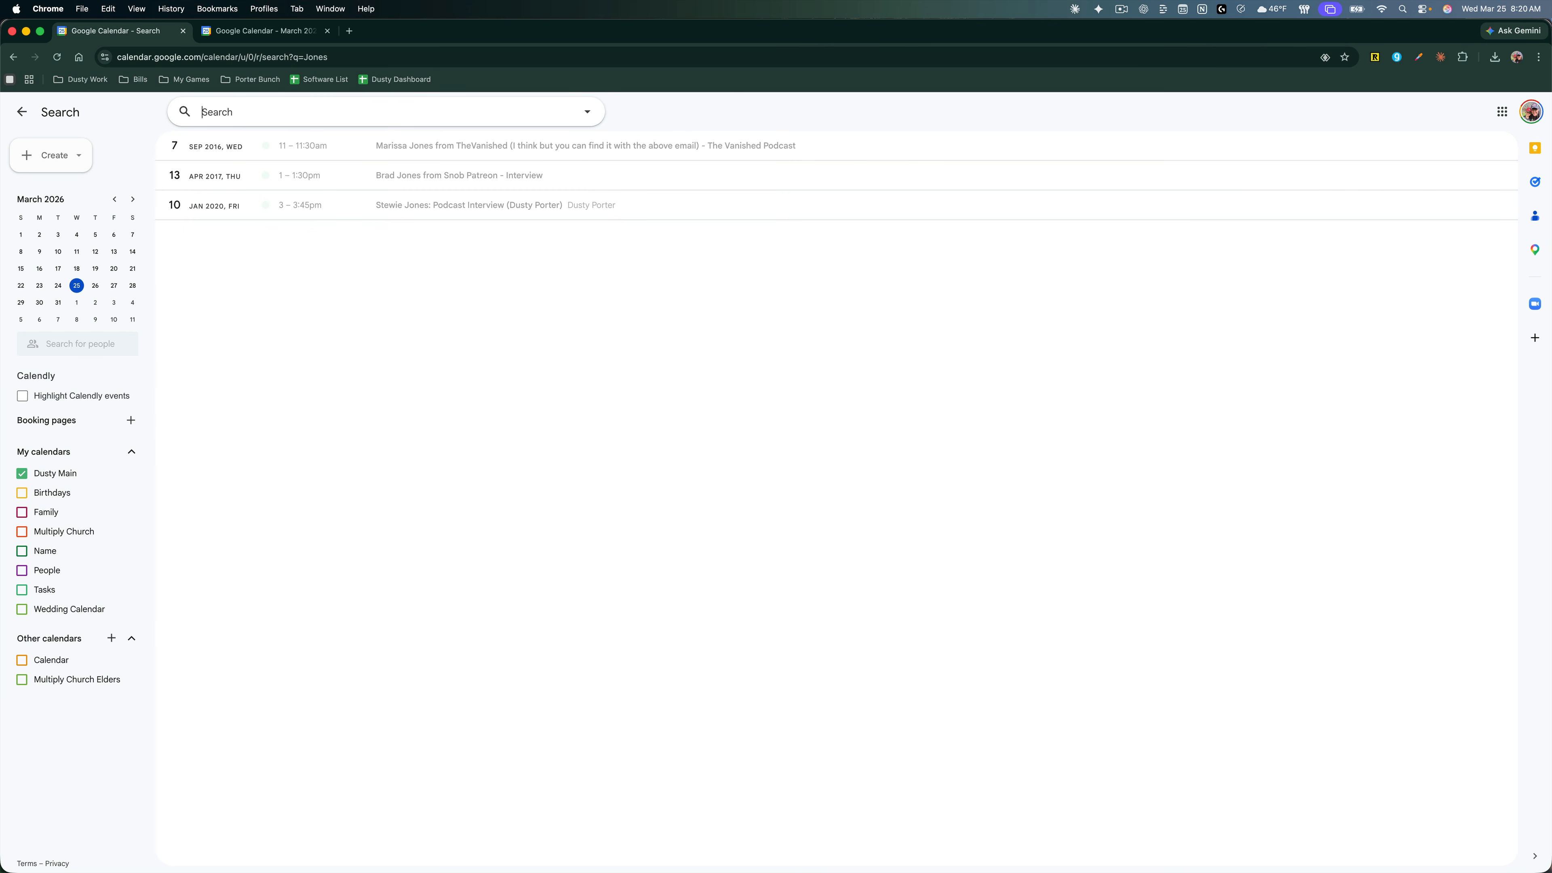
Step: Leave the search results and create a new event titled "Event" on March 26, 2026 in the month grid
{"action": "key", "text": "Escape"}
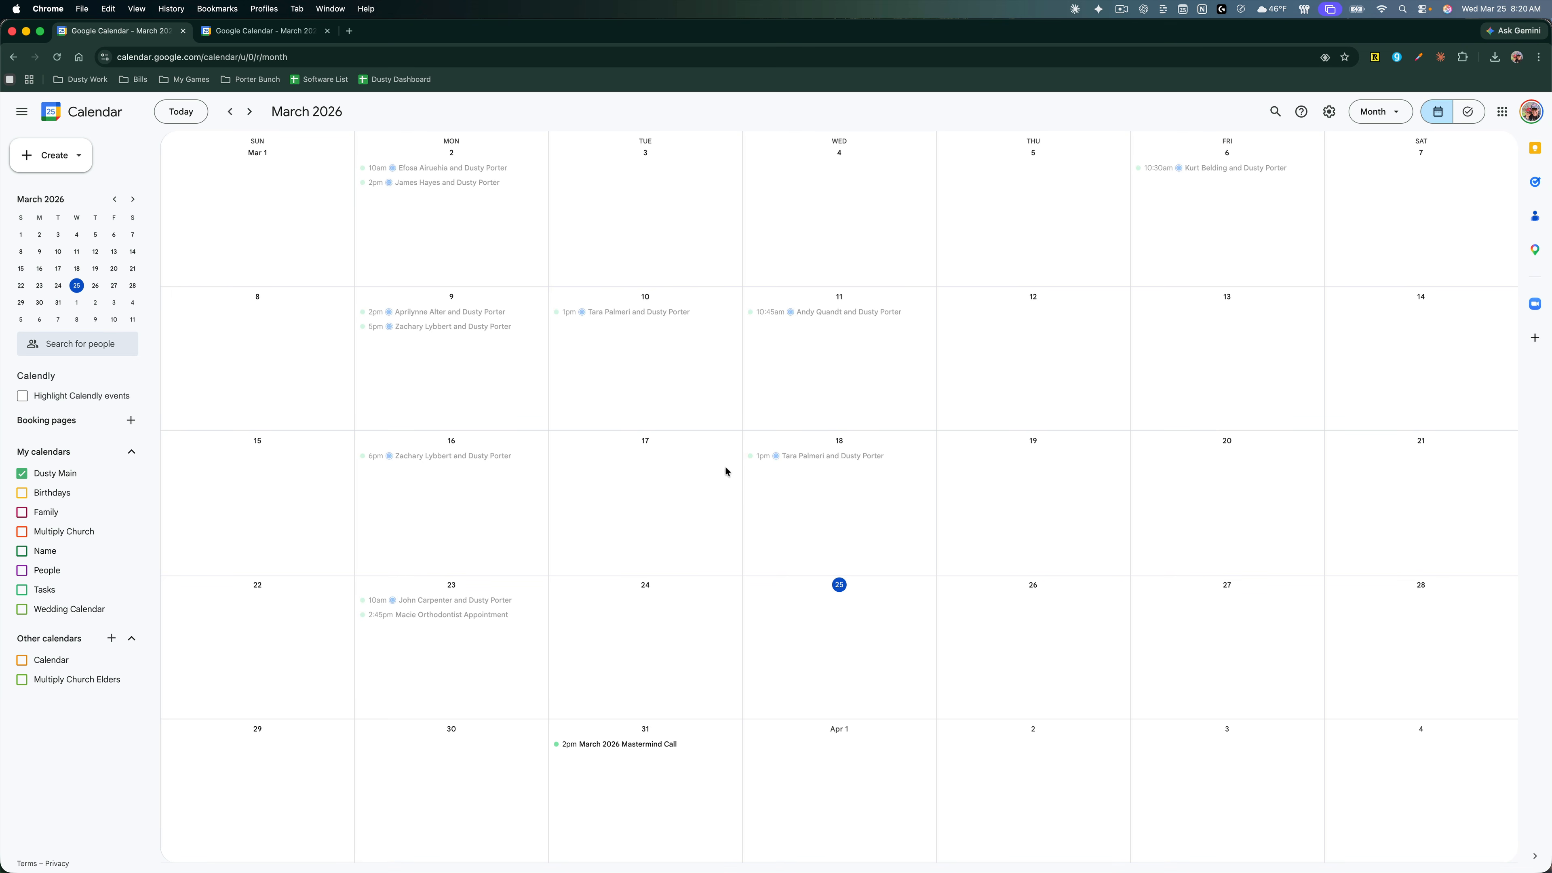
{"action": "left_click", "coordinate": [1010, 621]}
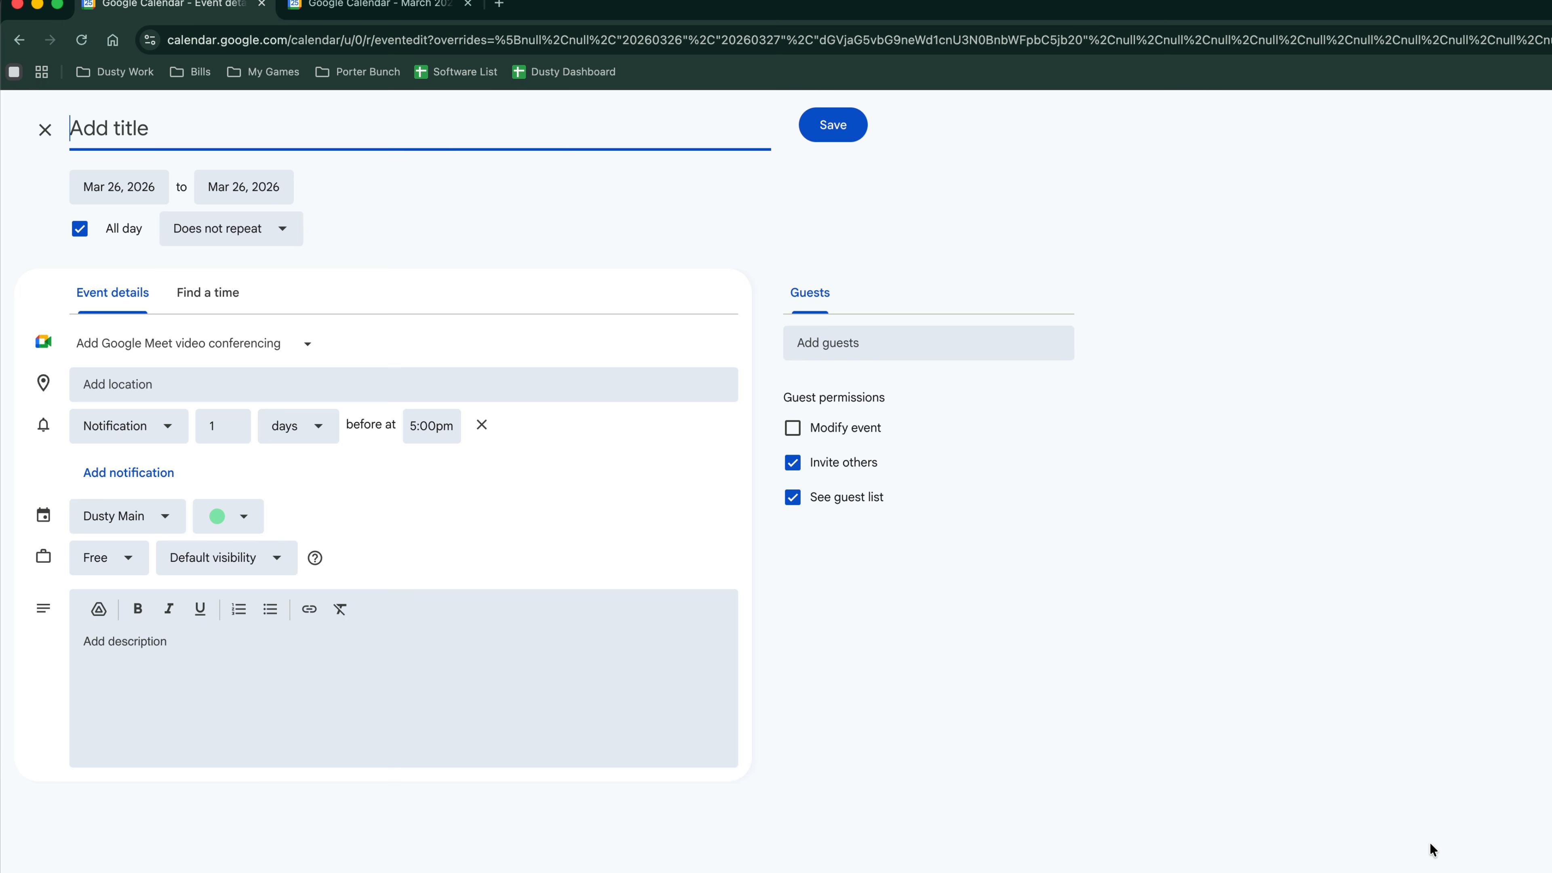
{"action": "type", "text": "Event"}
Step: Make the event timed instead of all-day, running from 10:00am to 11:00am
{"action": "left_click", "coordinate": [80, 233]}
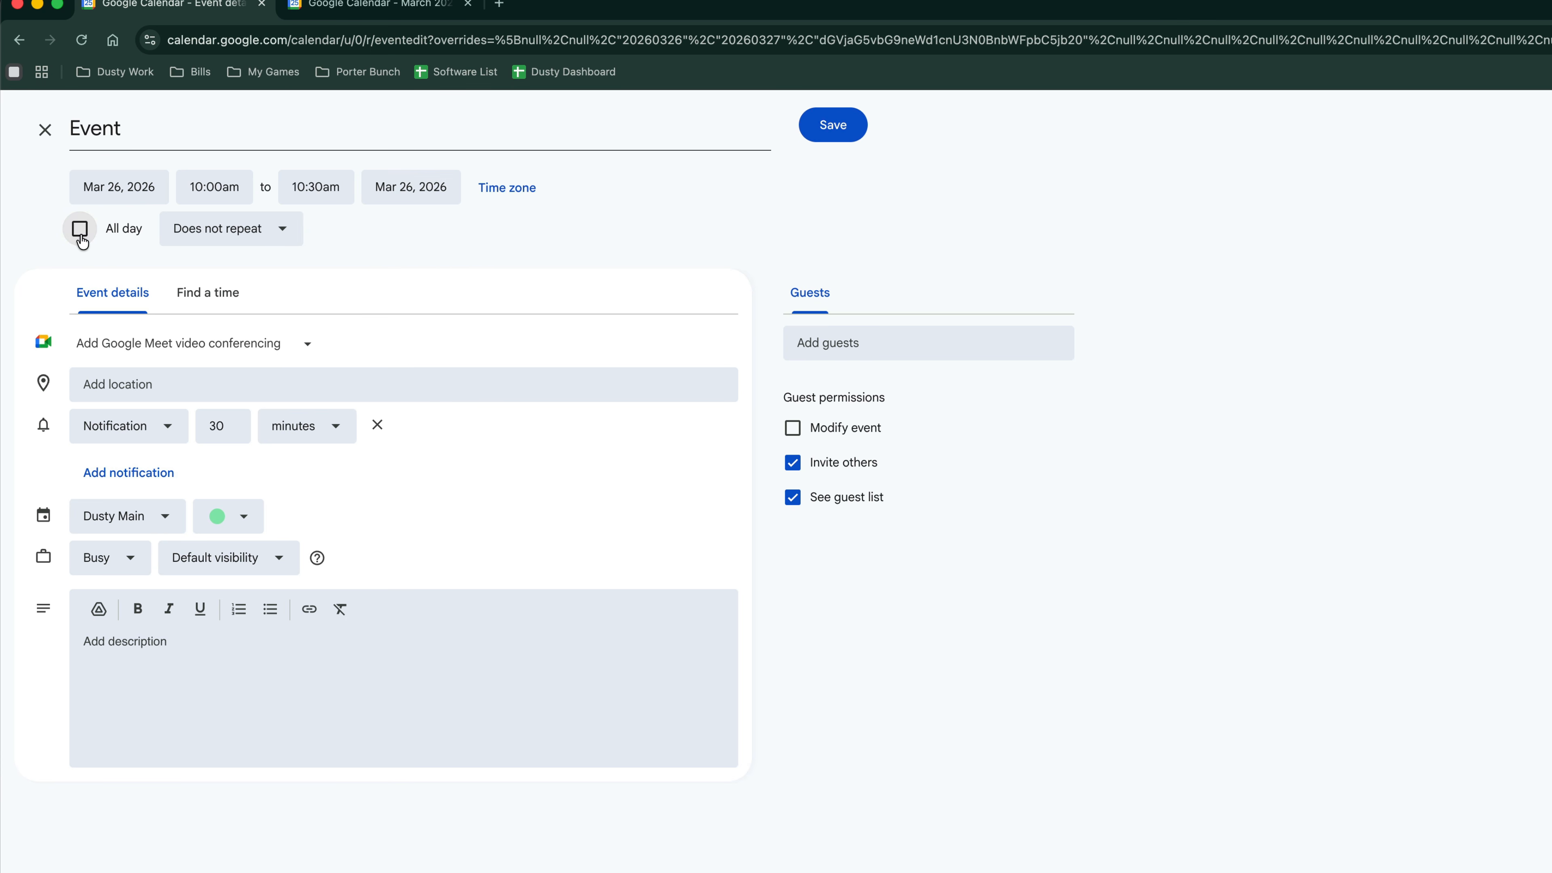
{"action": "left_click", "coordinate": [81, 235]}
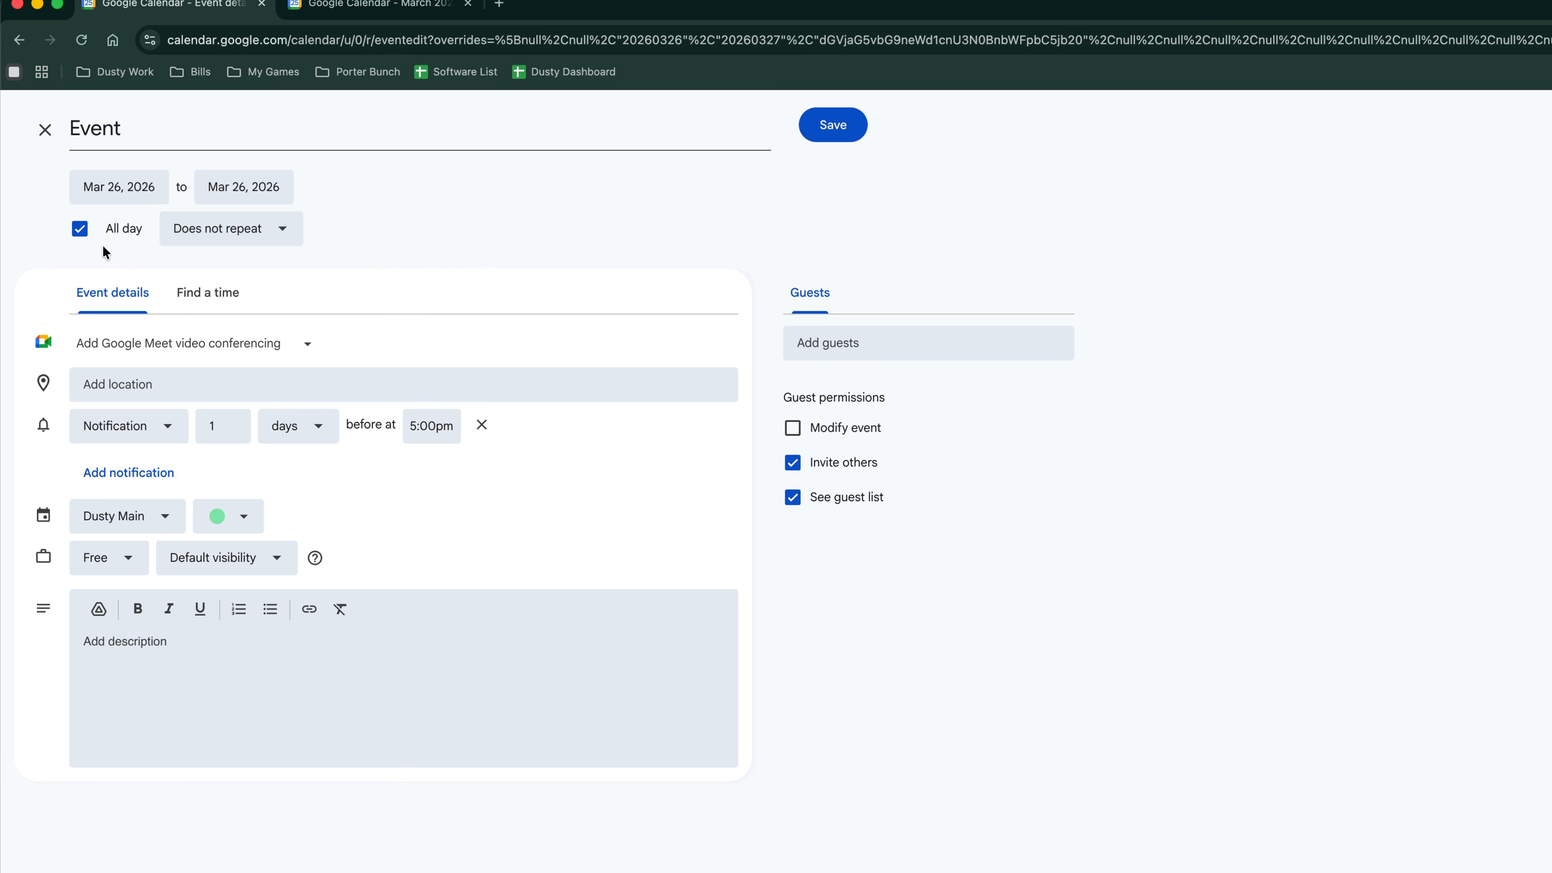
{"action": "left_click", "coordinate": [80, 229]}
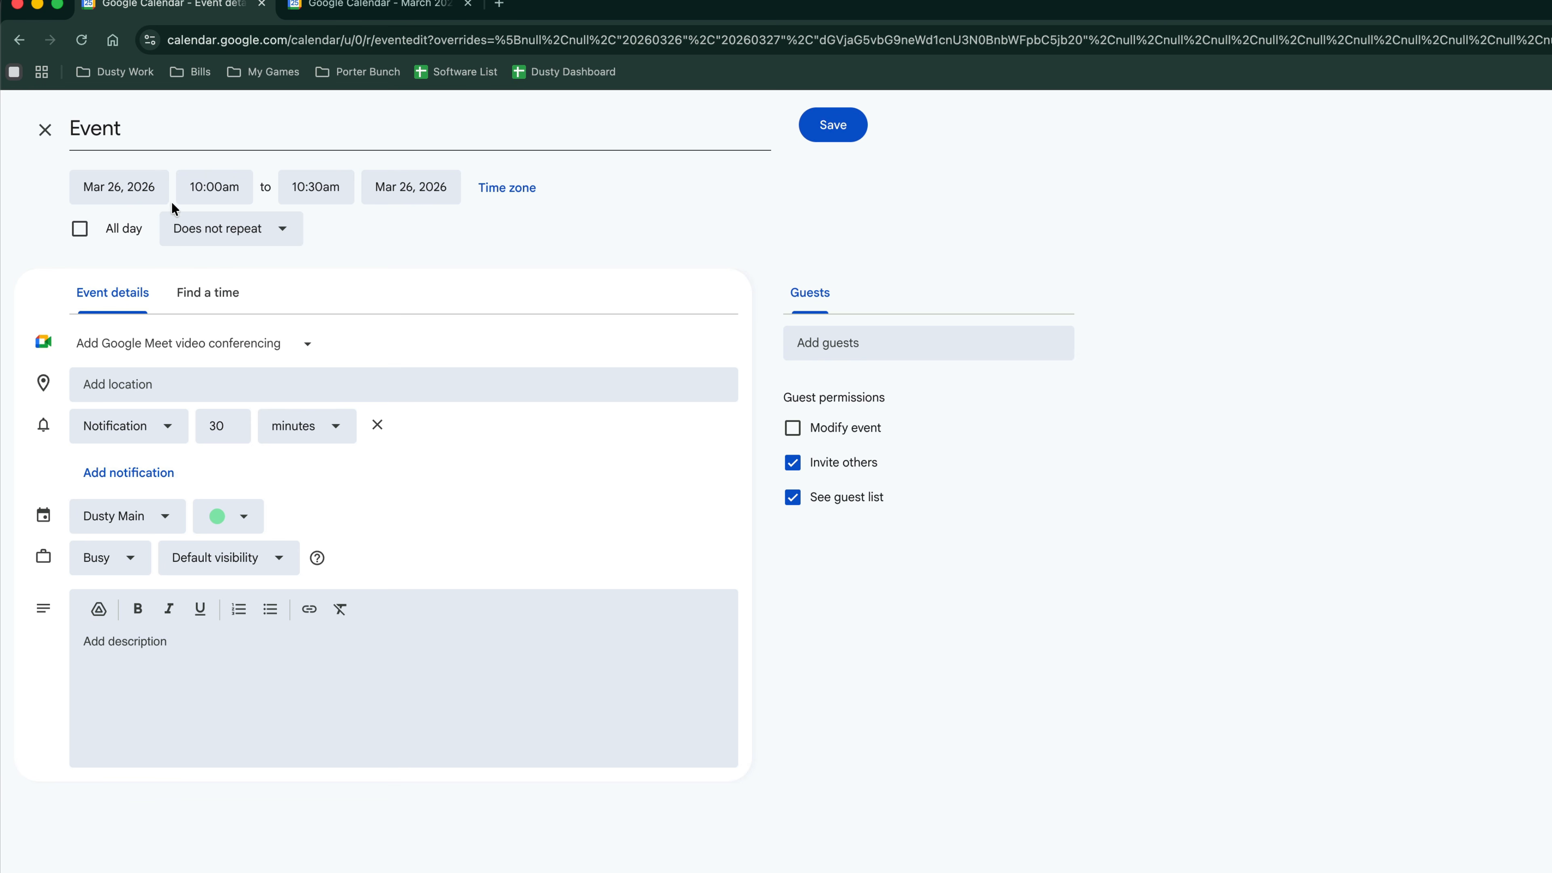
{"action": "left_click", "coordinate": [207, 186]}
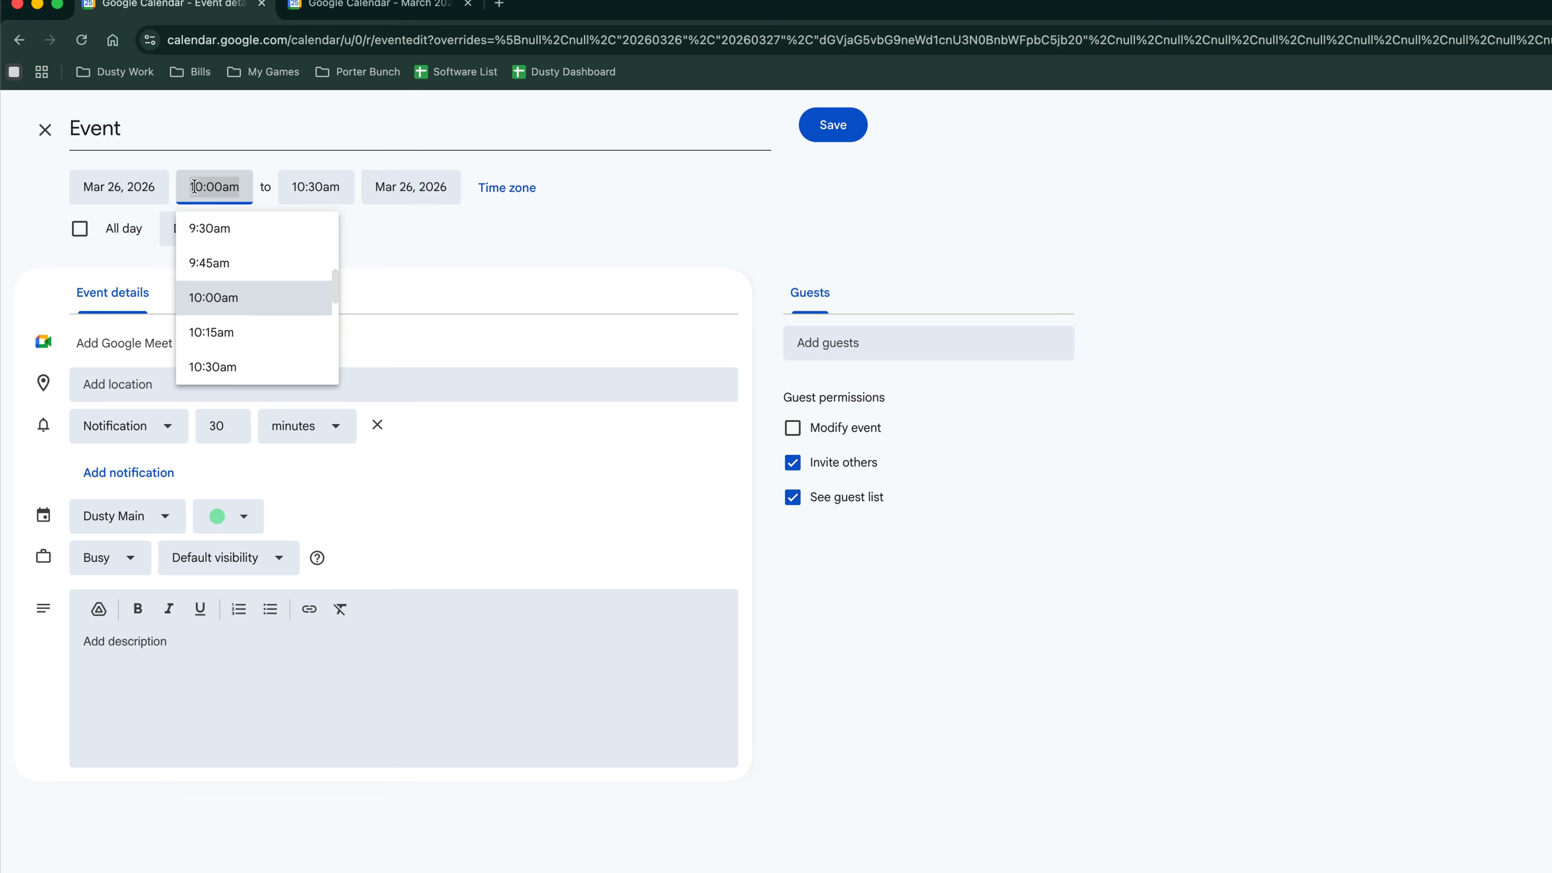
{"action": "left_click", "coordinate": [224, 302]}
{"action": "left_click", "coordinate": [306, 190]}
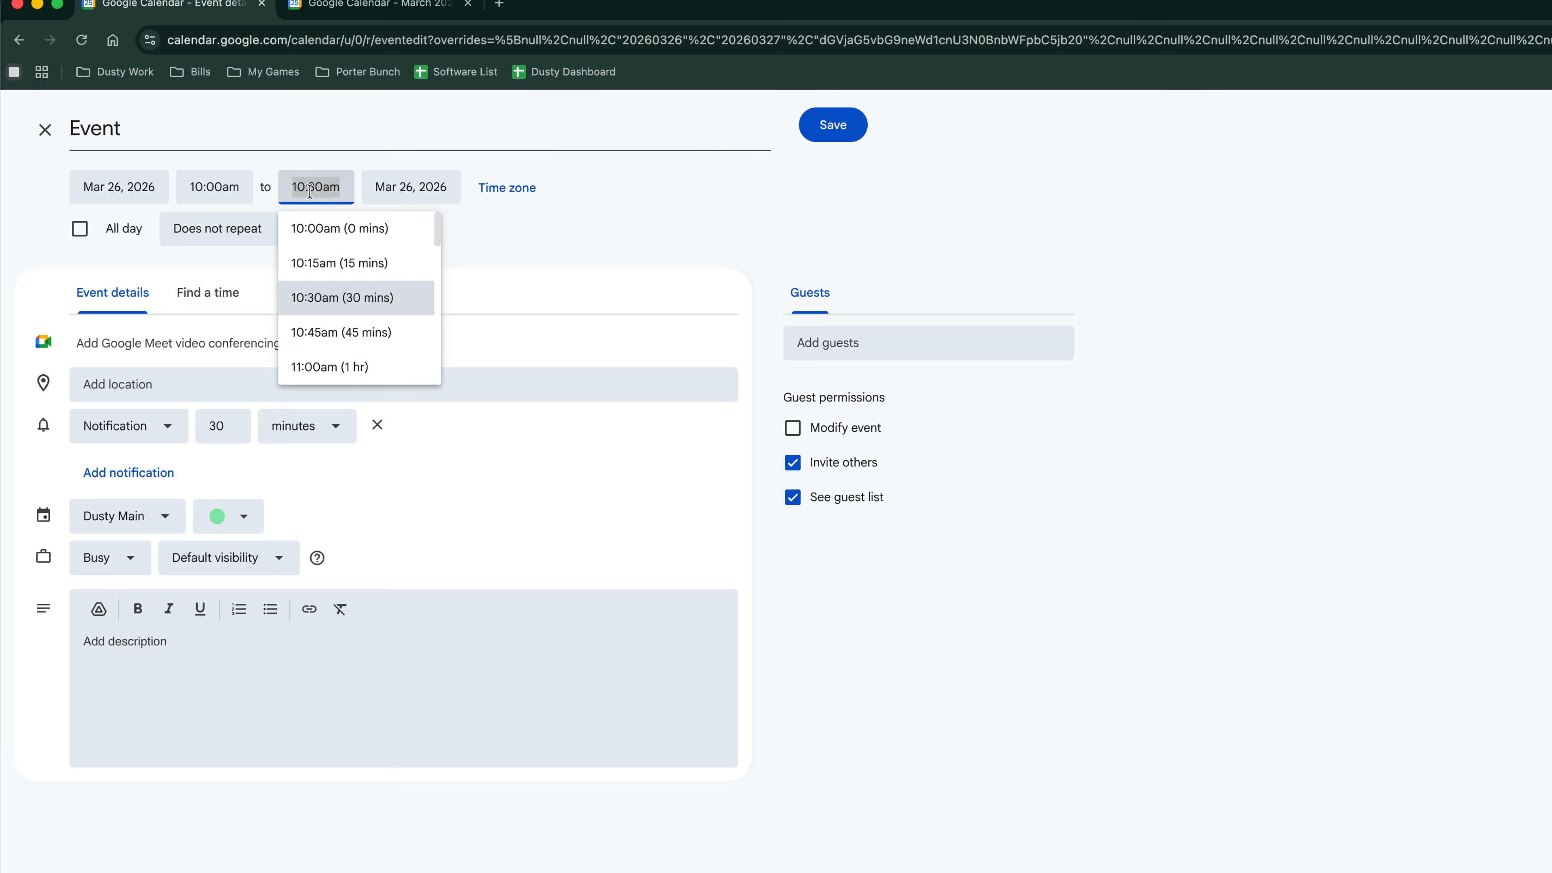
{"action": "left_click", "coordinate": [319, 366]}
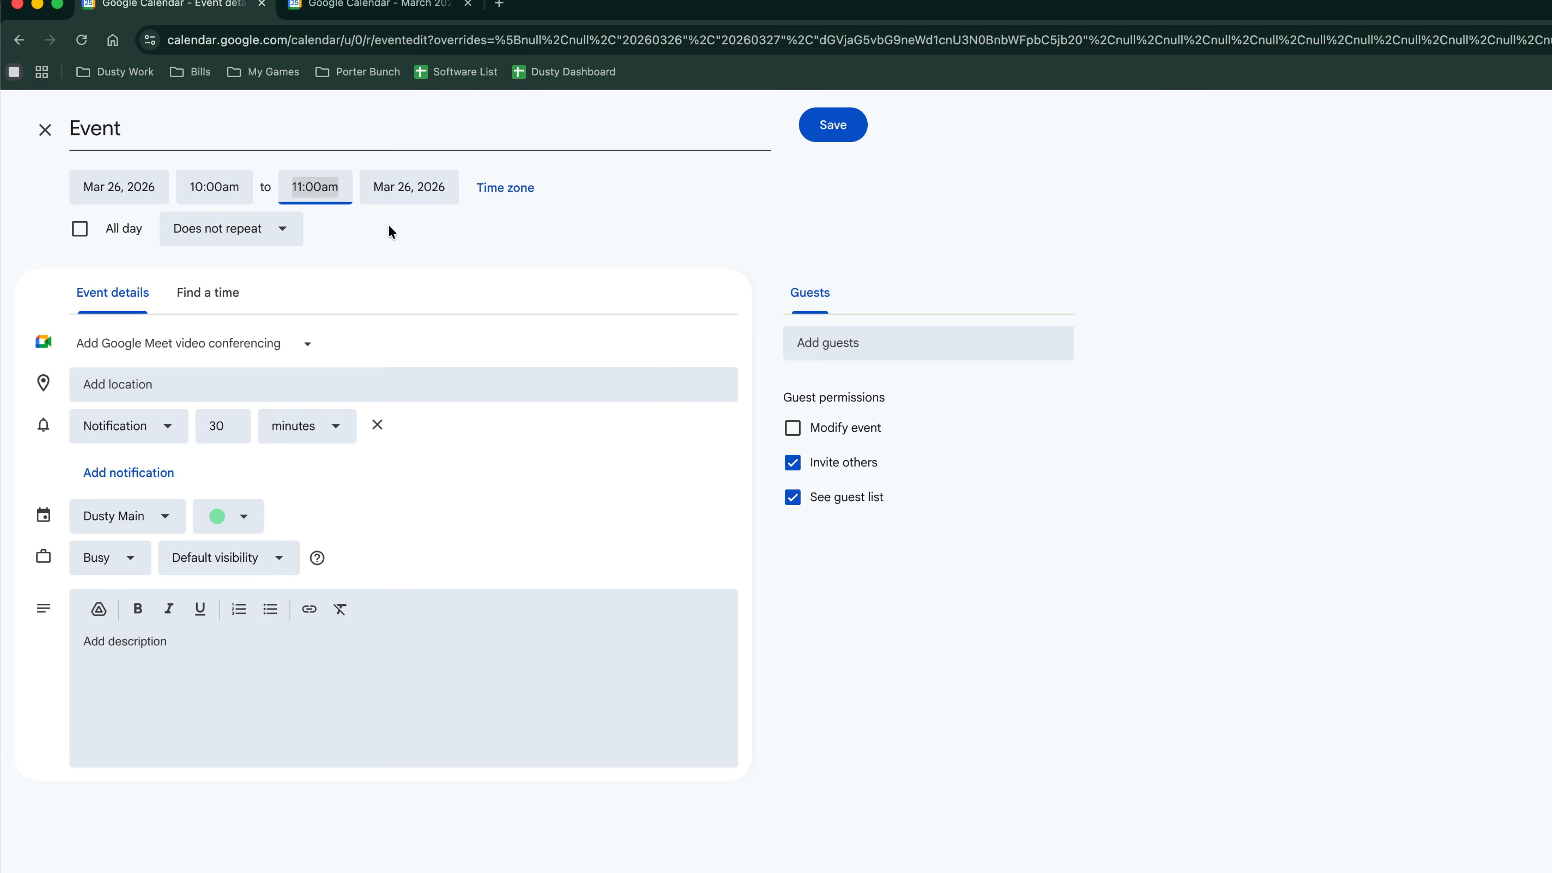
Step: Review the event's time zone settings and its video conferencing options without changing them
{"action": "left_click", "coordinate": [509, 191]}
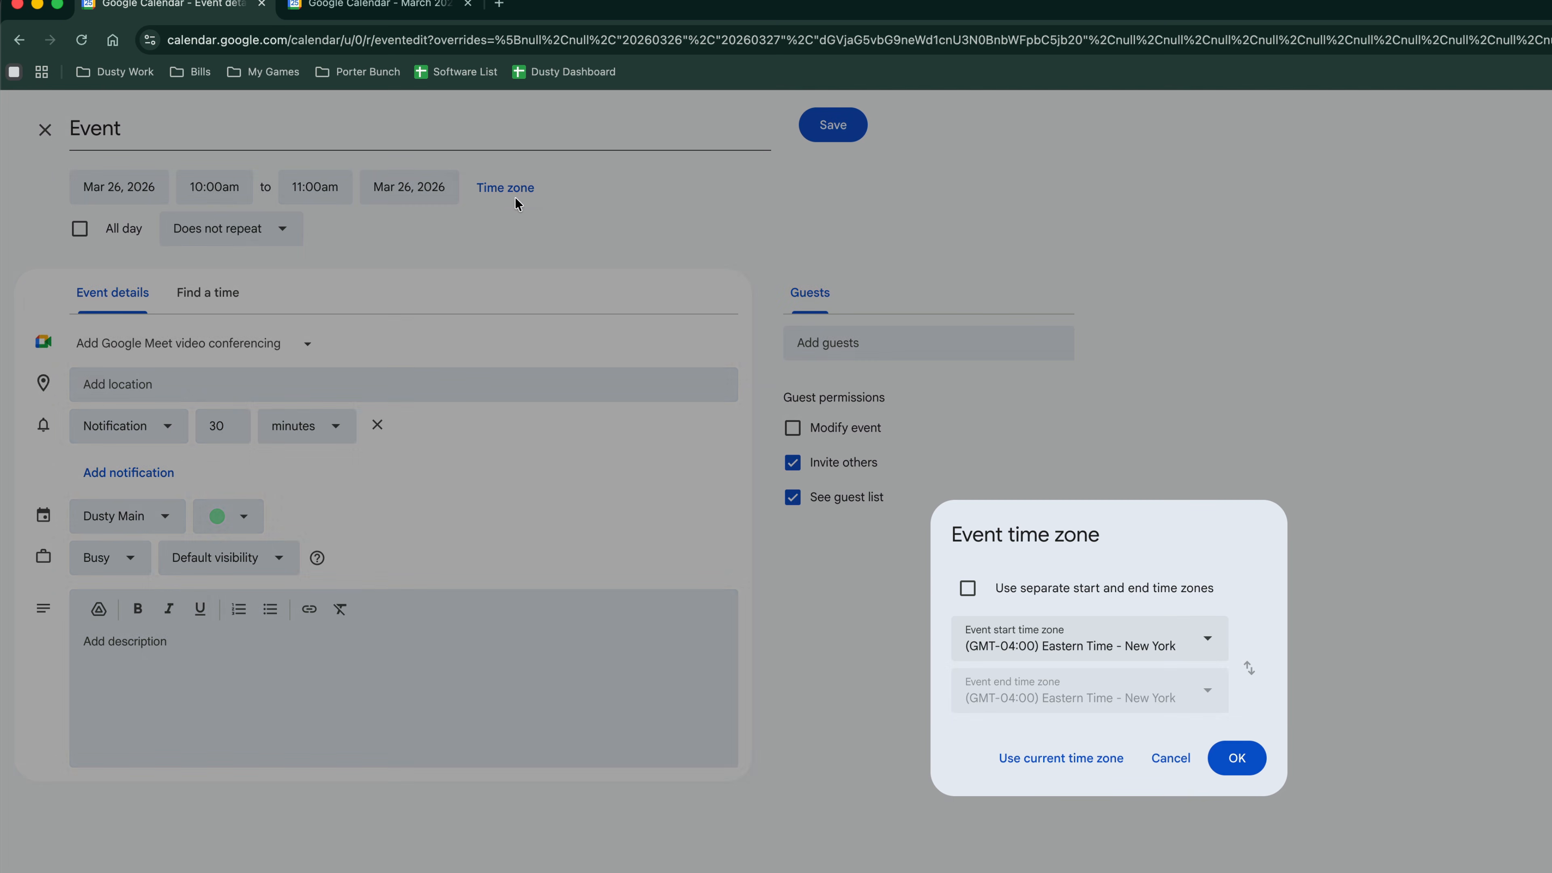
{"action": "left_click", "coordinate": [1172, 761]}
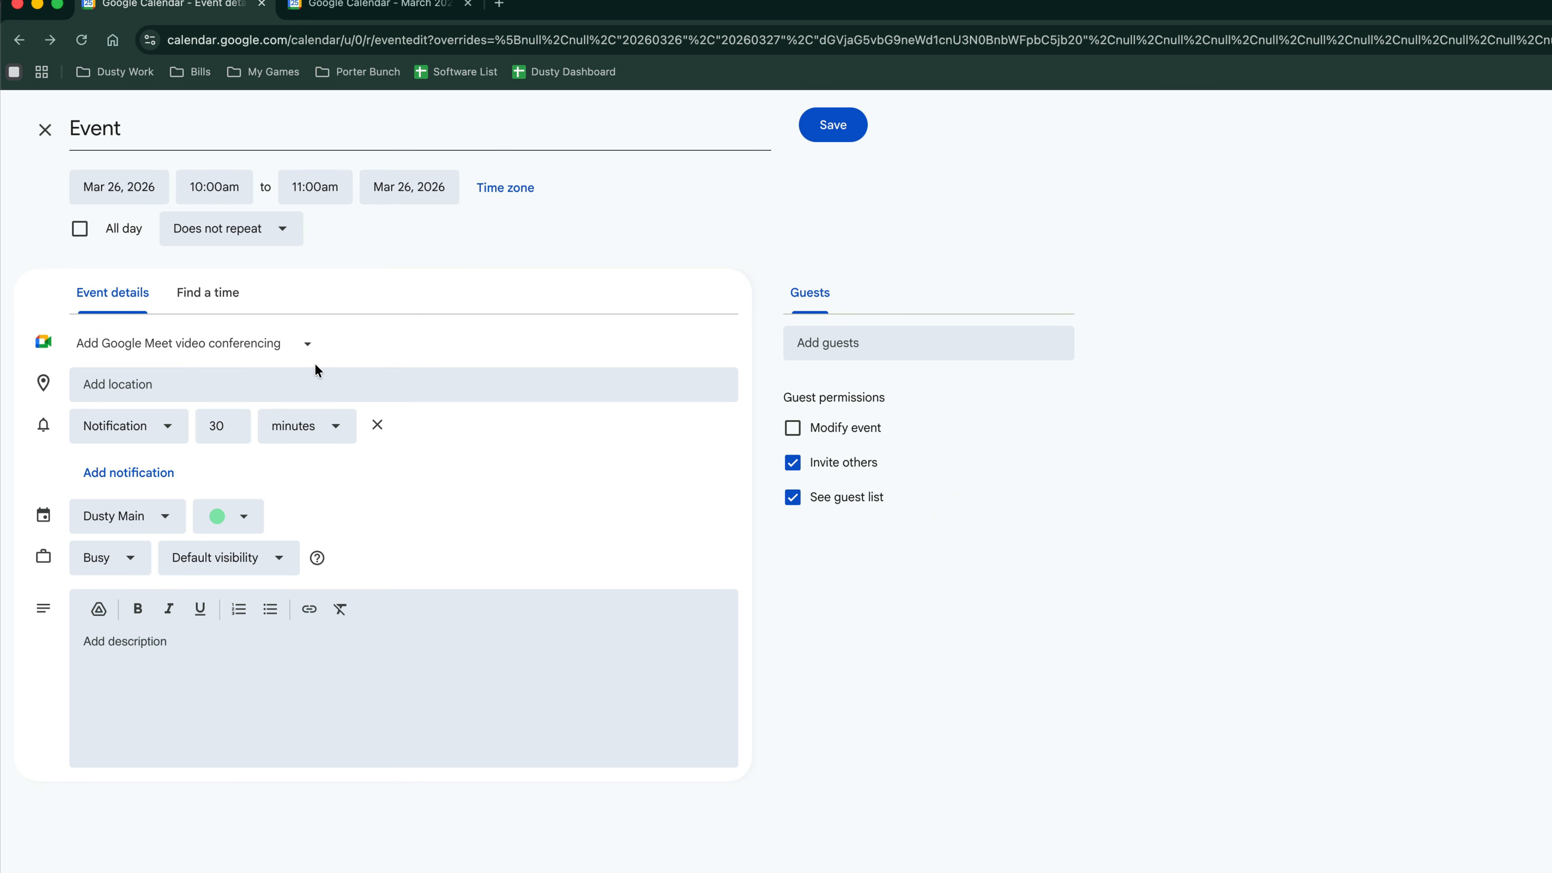
{"action": "left_click", "coordinate": [311, 349]}
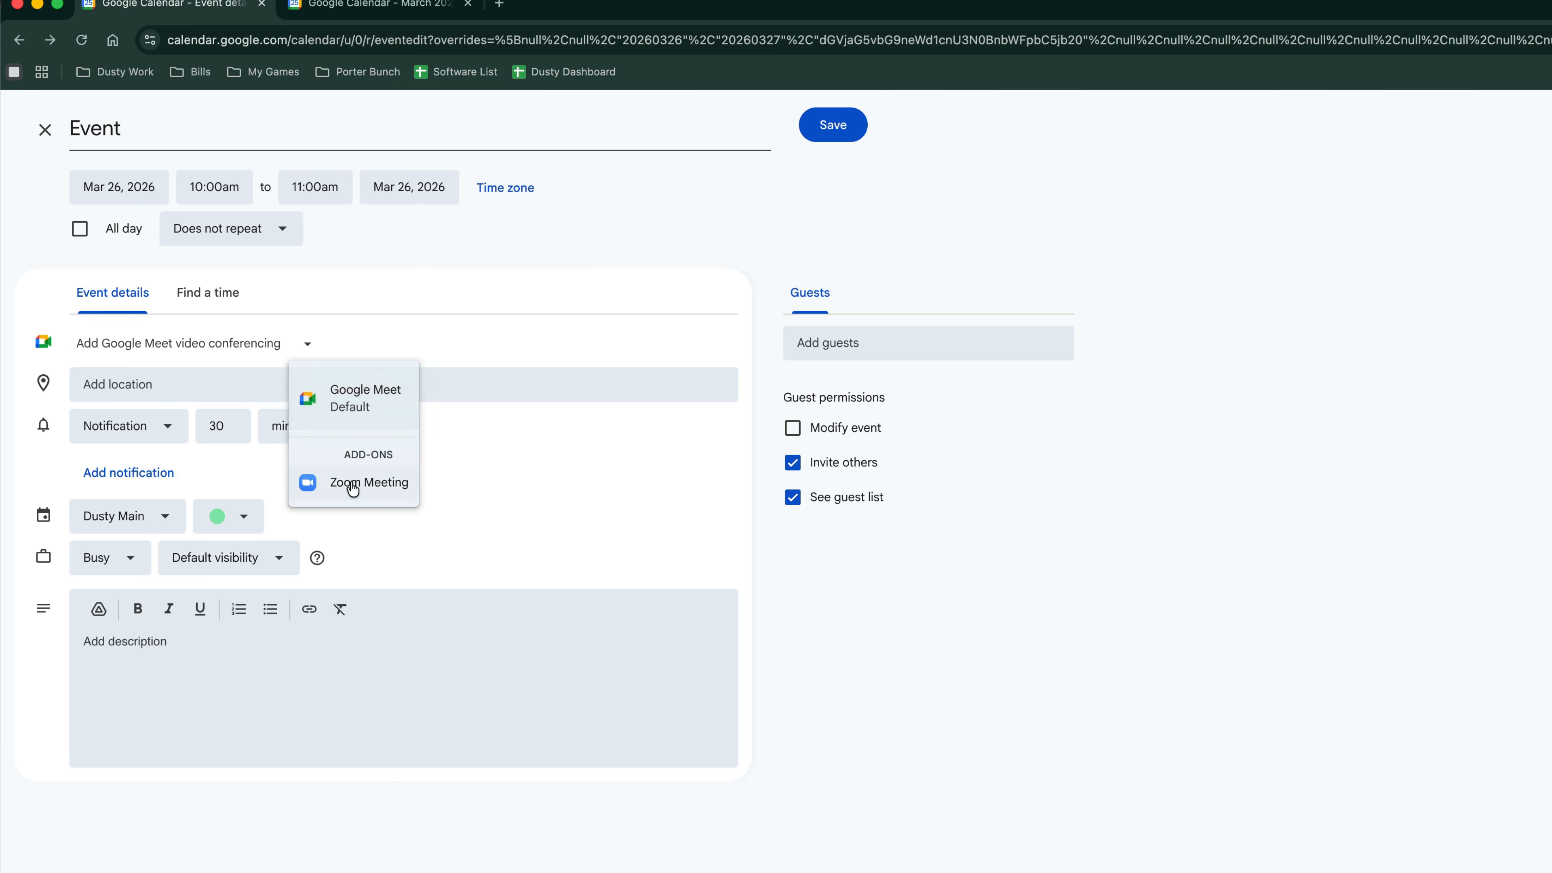
{"action": "left_click", "coordinate": [407, 316]}
{"action": "left_click", "coordinate": [125, 384]}
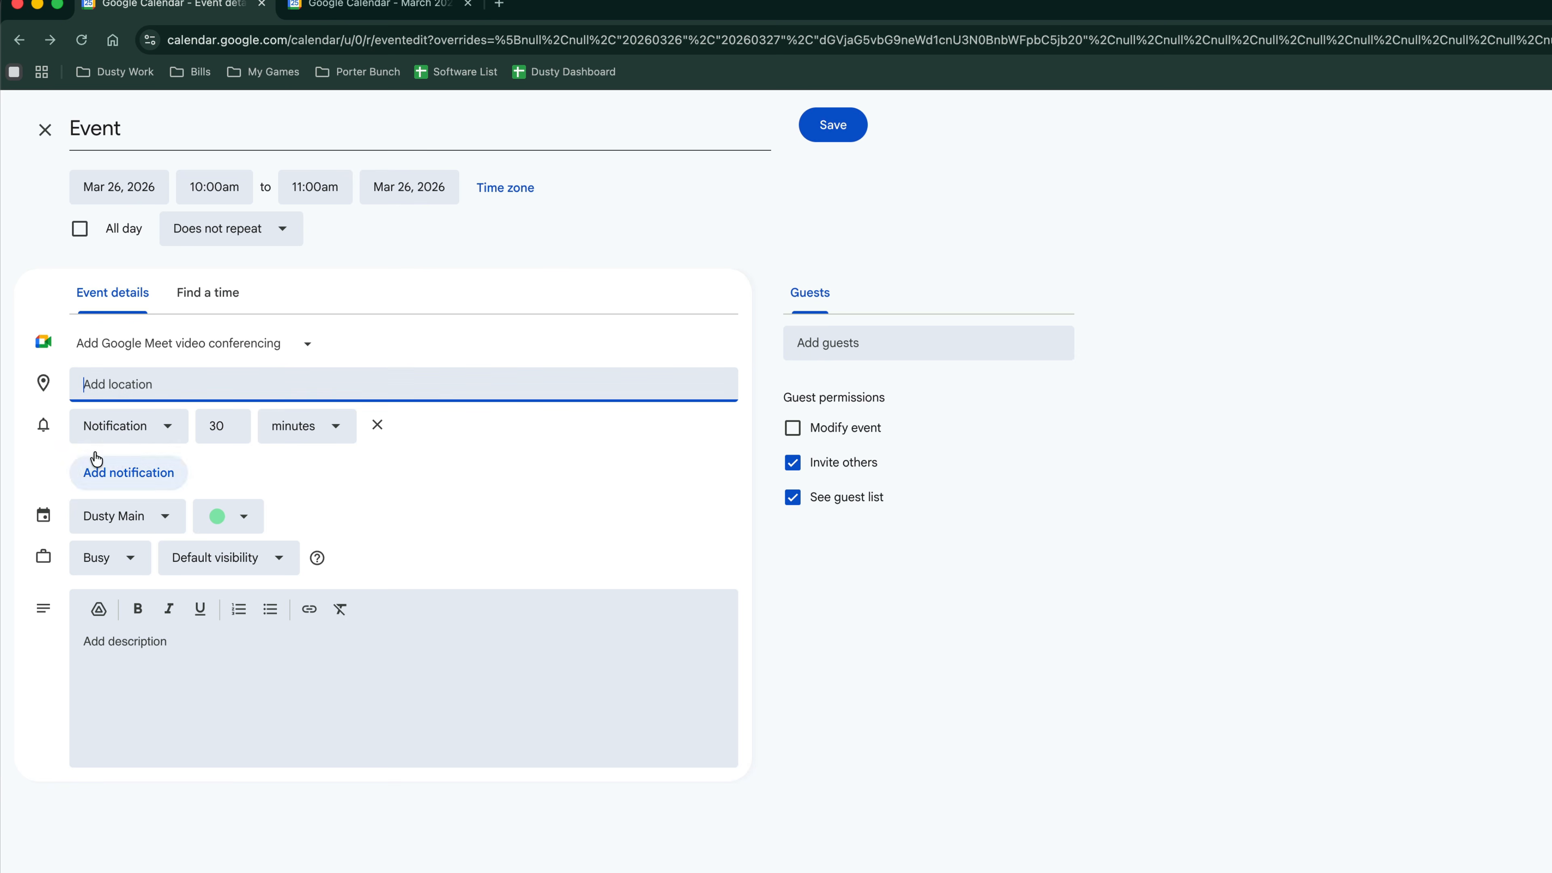
Step: Look over the notification type and timing options, and add and remove a second notification
{"action": "left_click", "coordinate": [155, 427]}
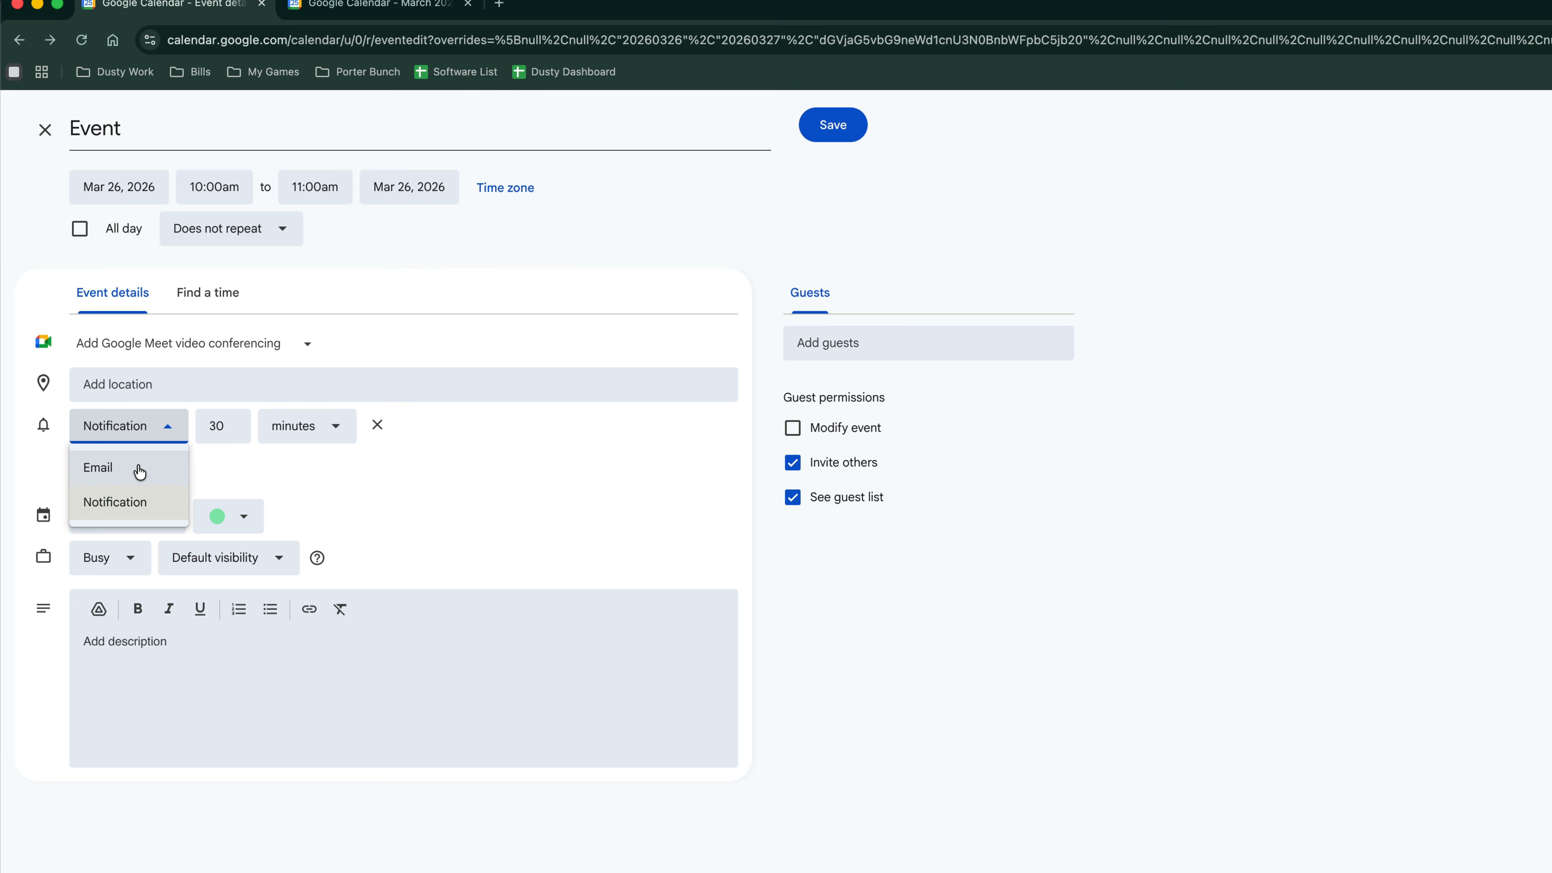
{"action": "left_click", "coordinate": [221, 424]}
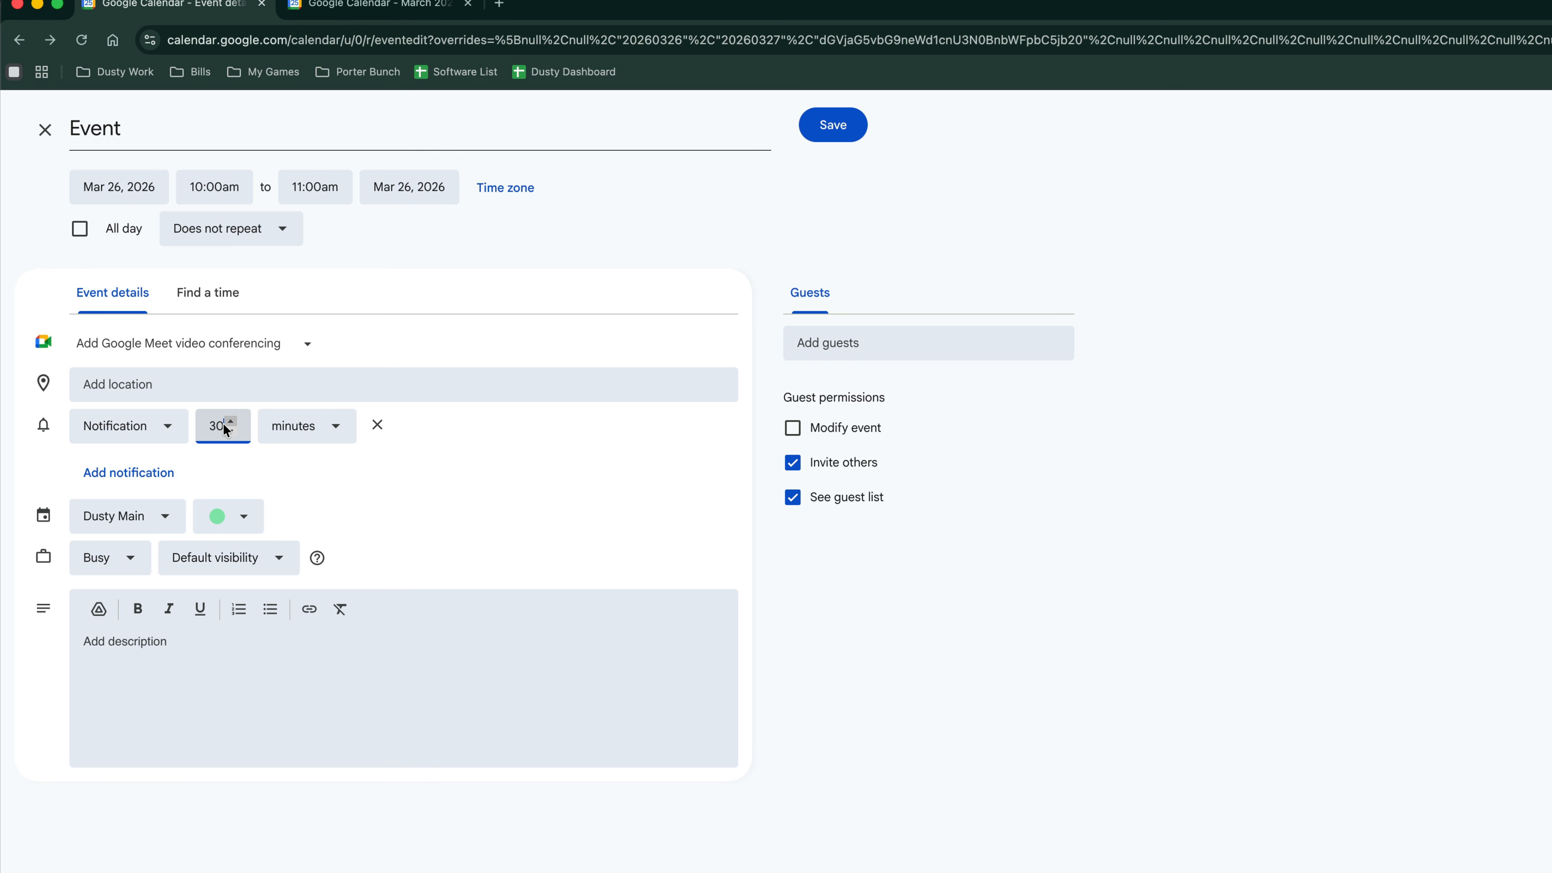
{"action": "left_click", "coordinate": [302, 431]}
{"action": "left_click", "coordinate": [518, 484]}
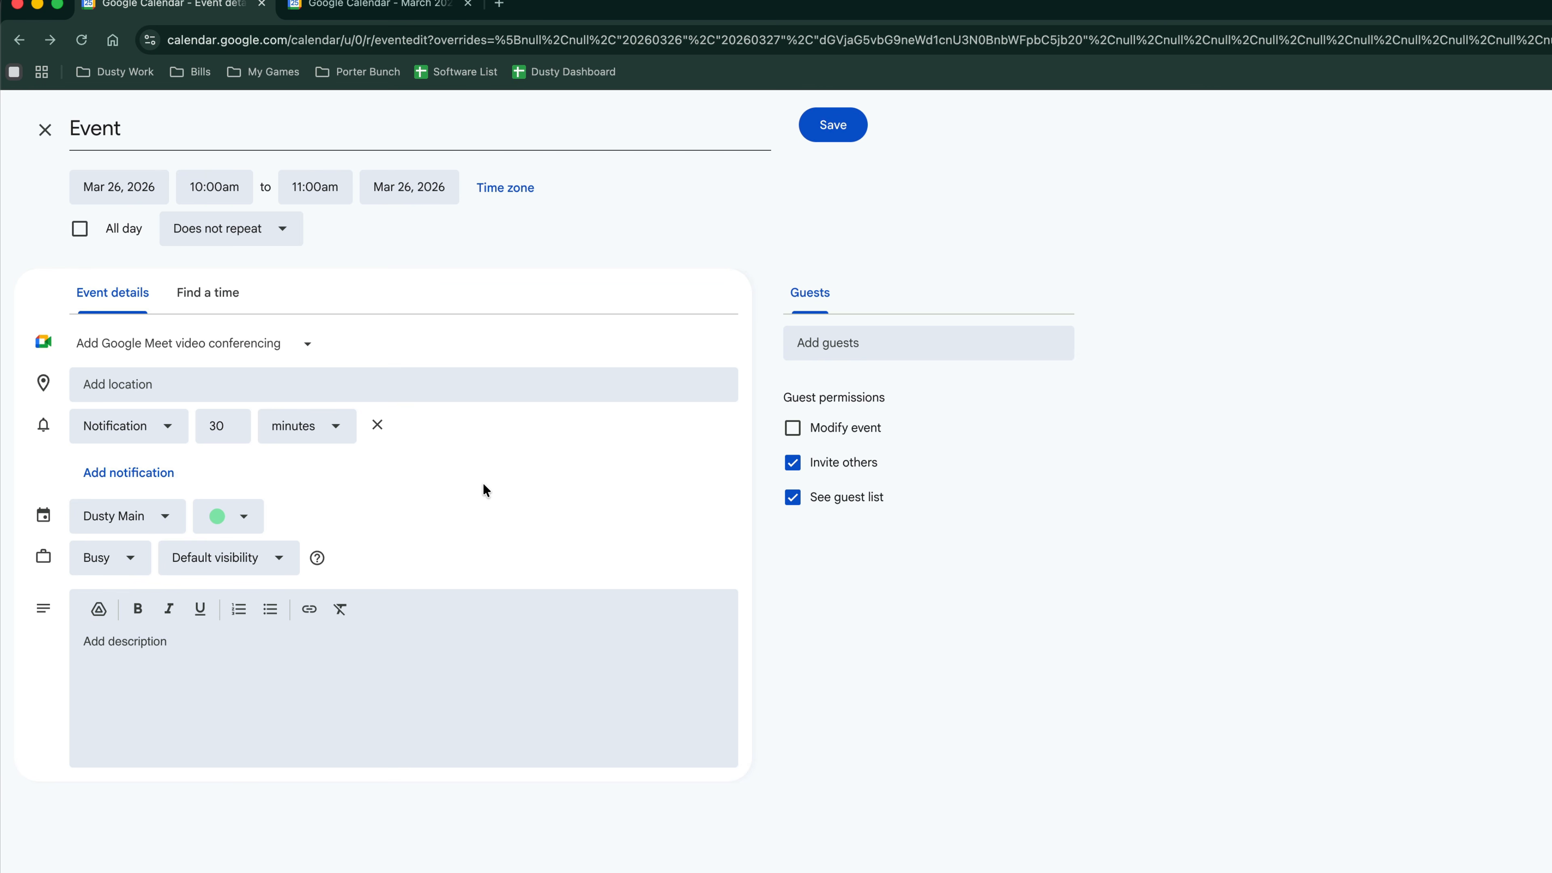
{"action": "left_click", "coordinate": [150, 475]}
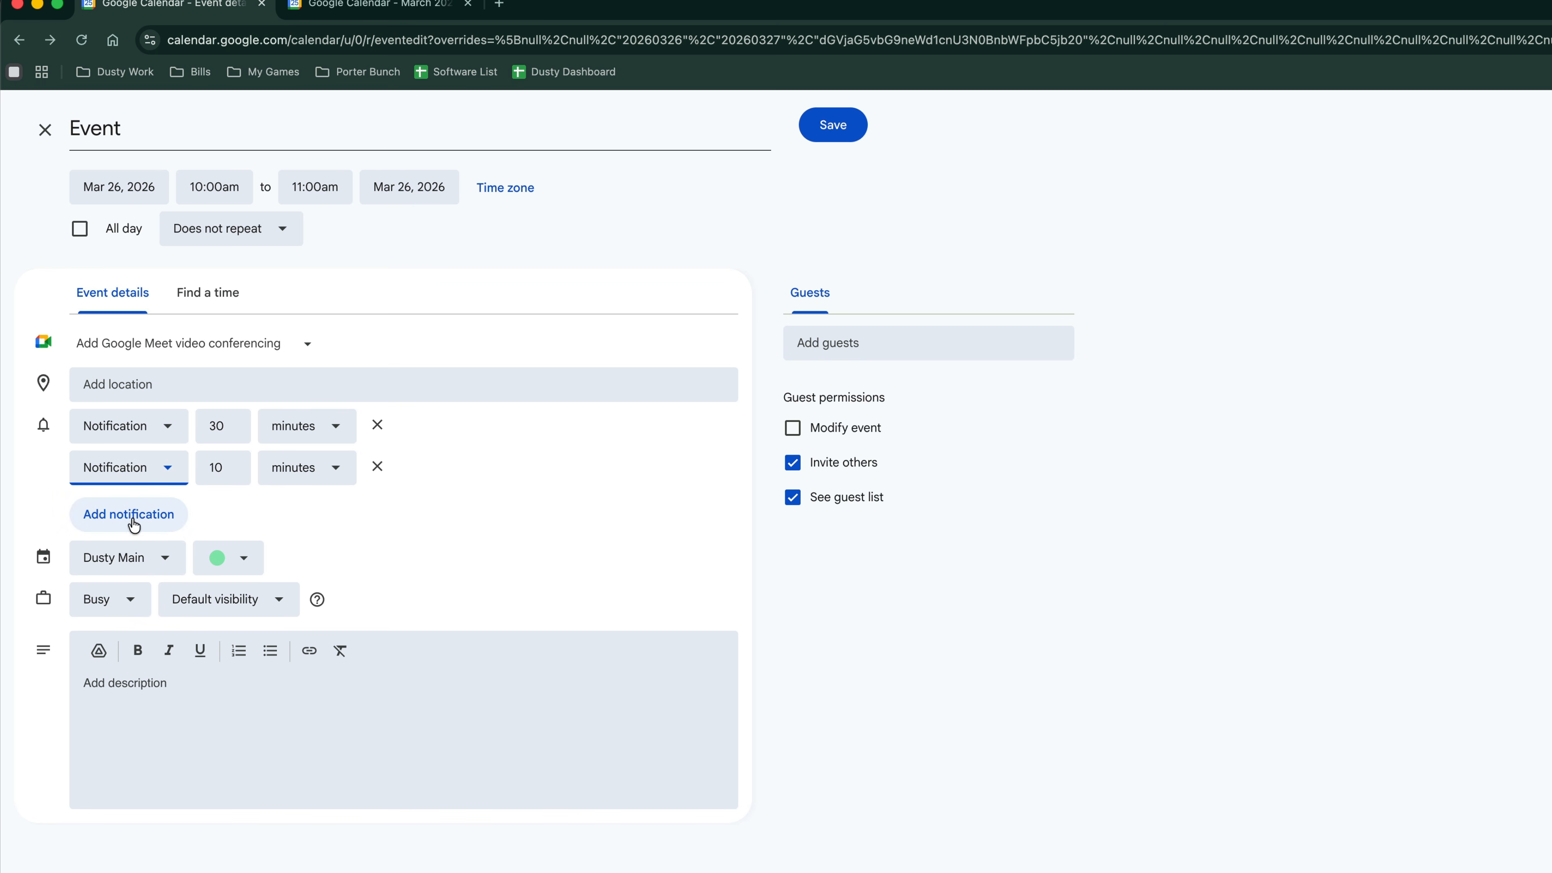
{"action": "left_click", "coordinate": [377, 467]}
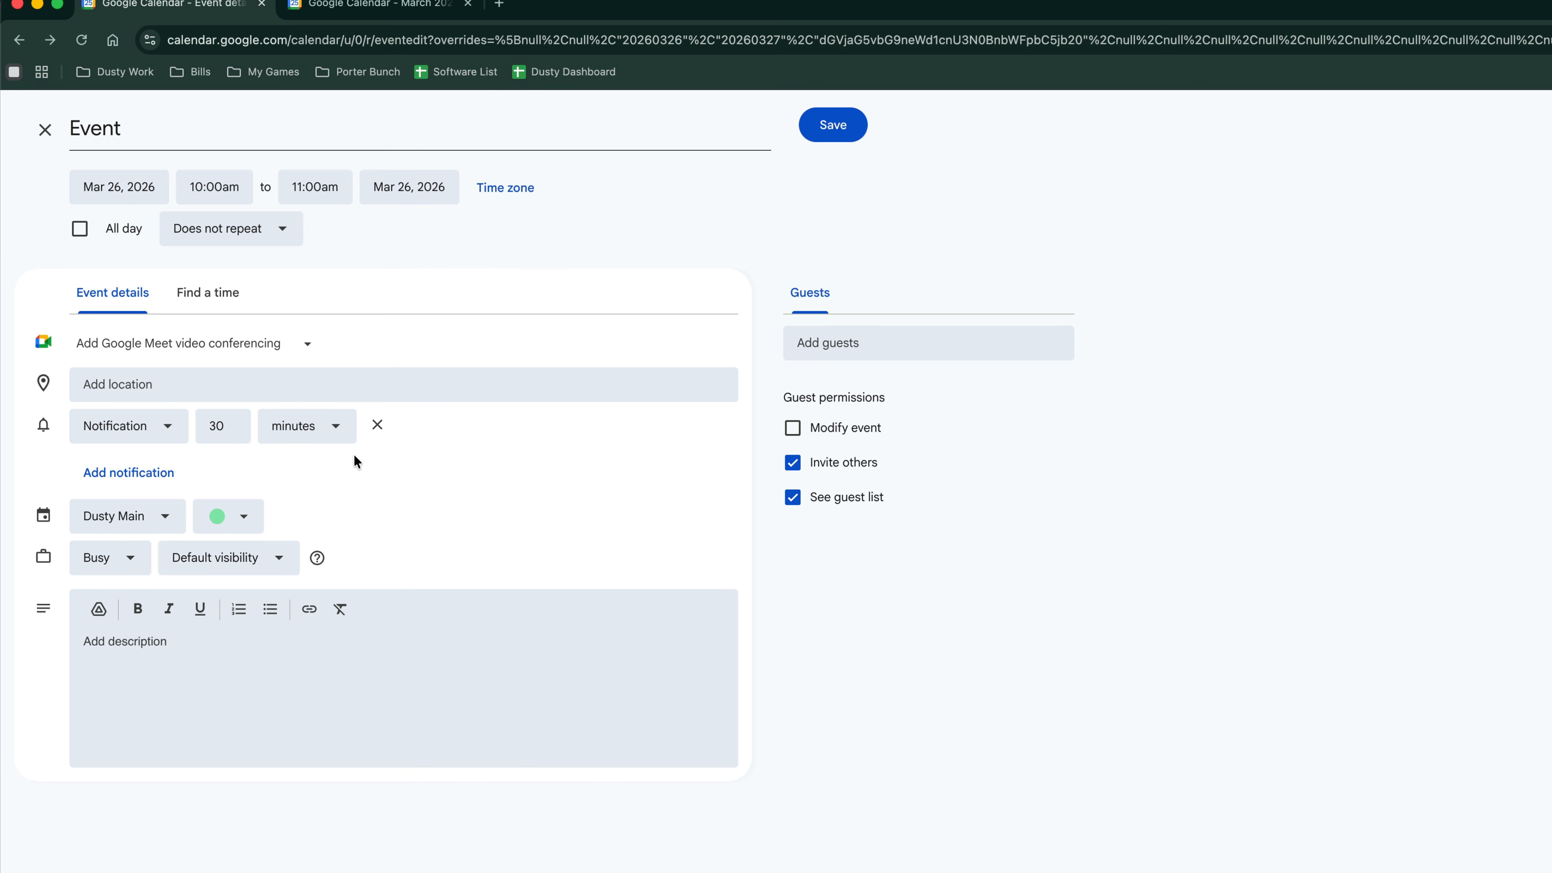
Step: Assign the event to the Family calendar and view the available event colors
{"action": "left_click", "coordinate": [153, 522]}
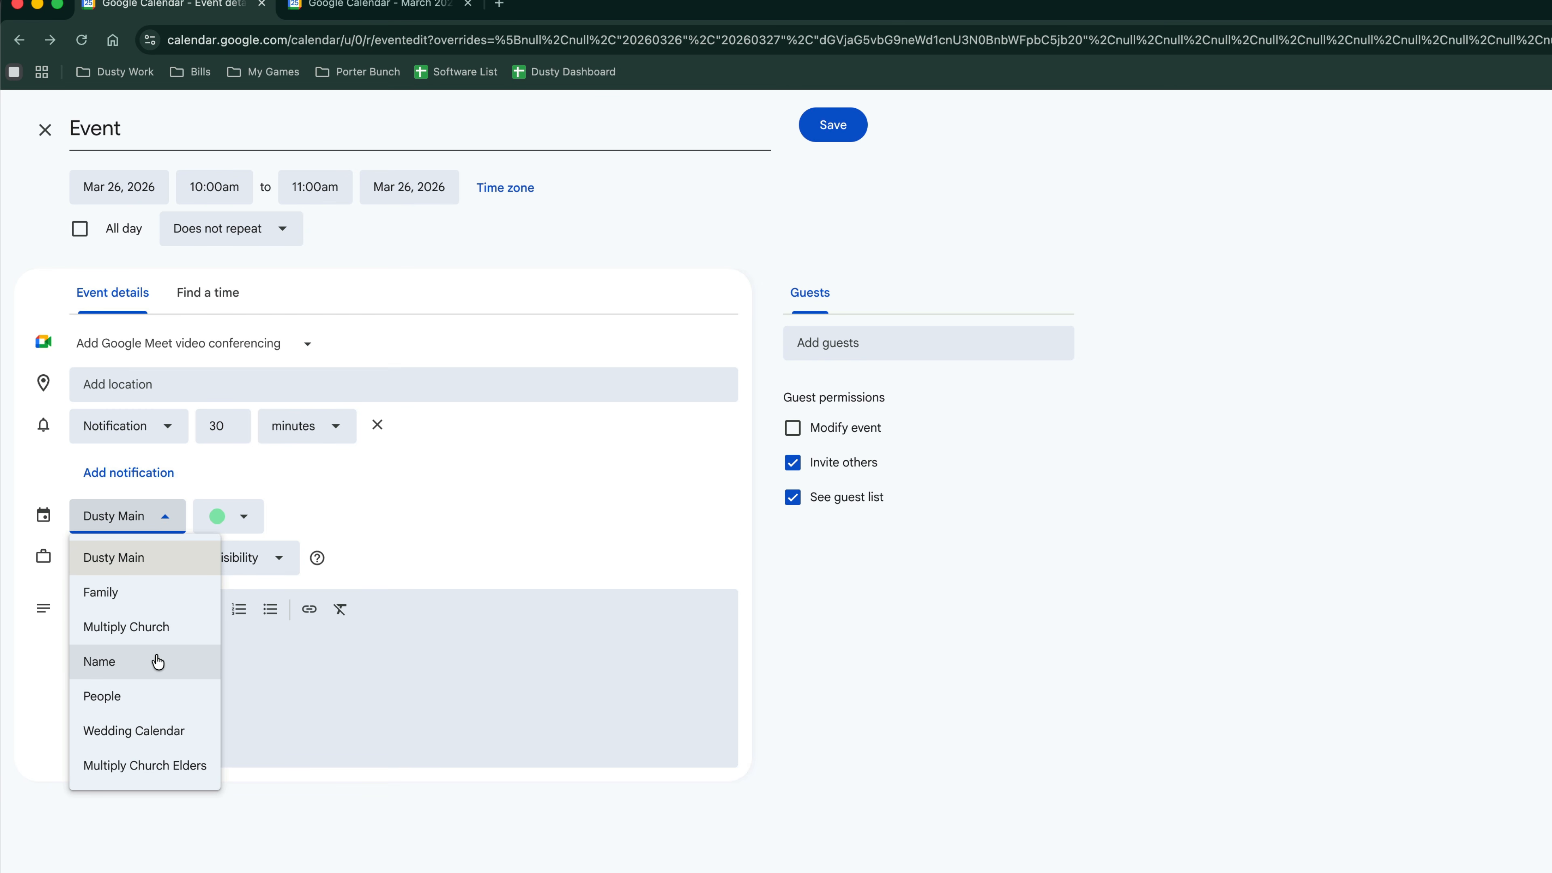
{"action": "left_click", "coordinate": [419, 518]}
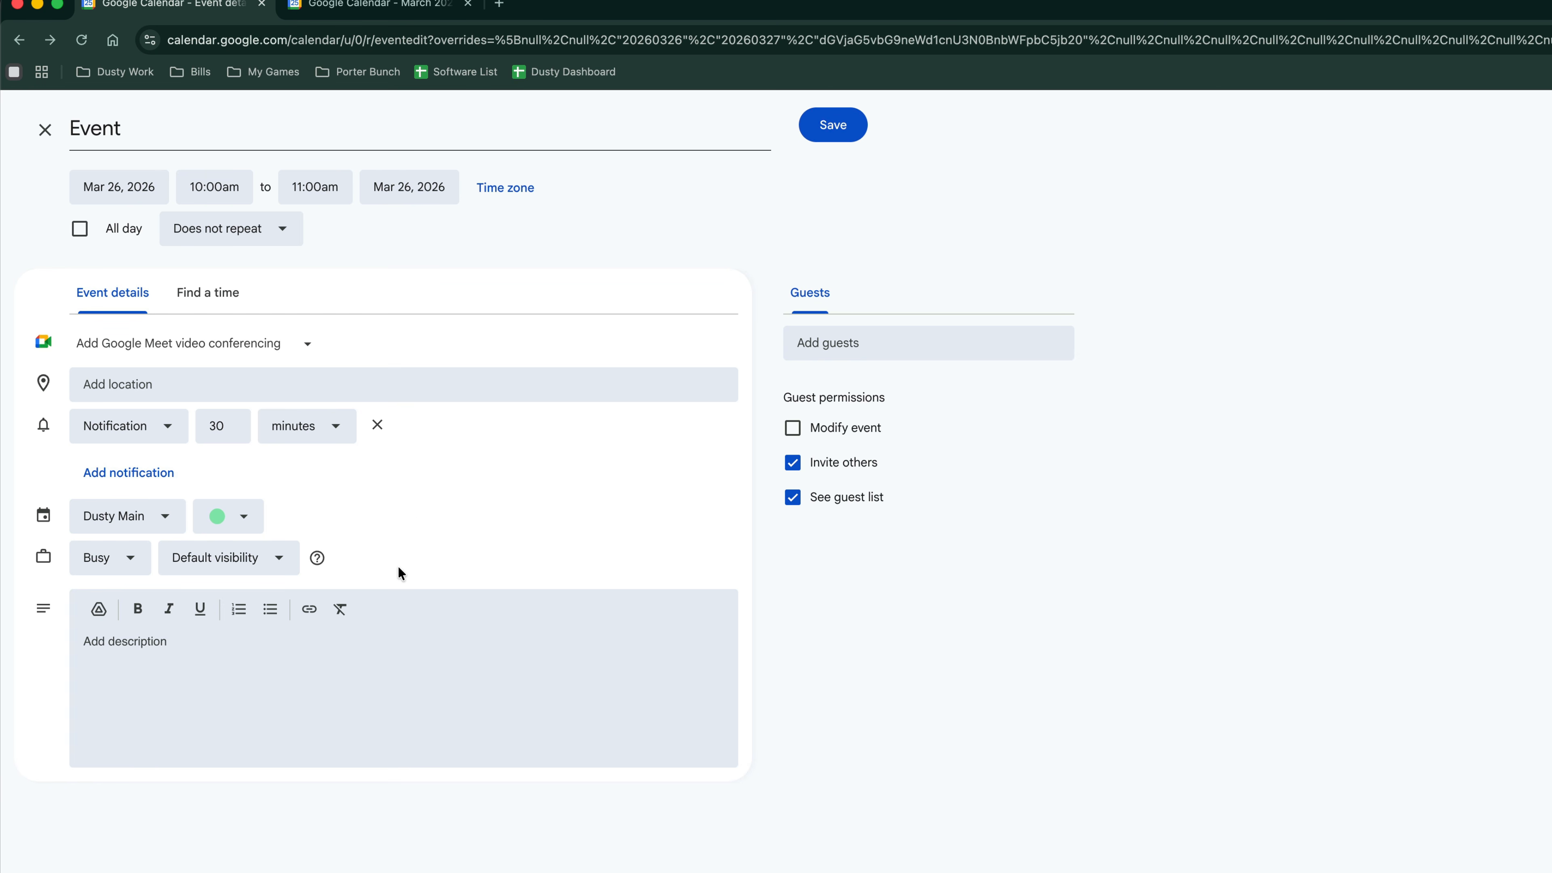
{"action": "left_click", "coordinate": [163, 520]}
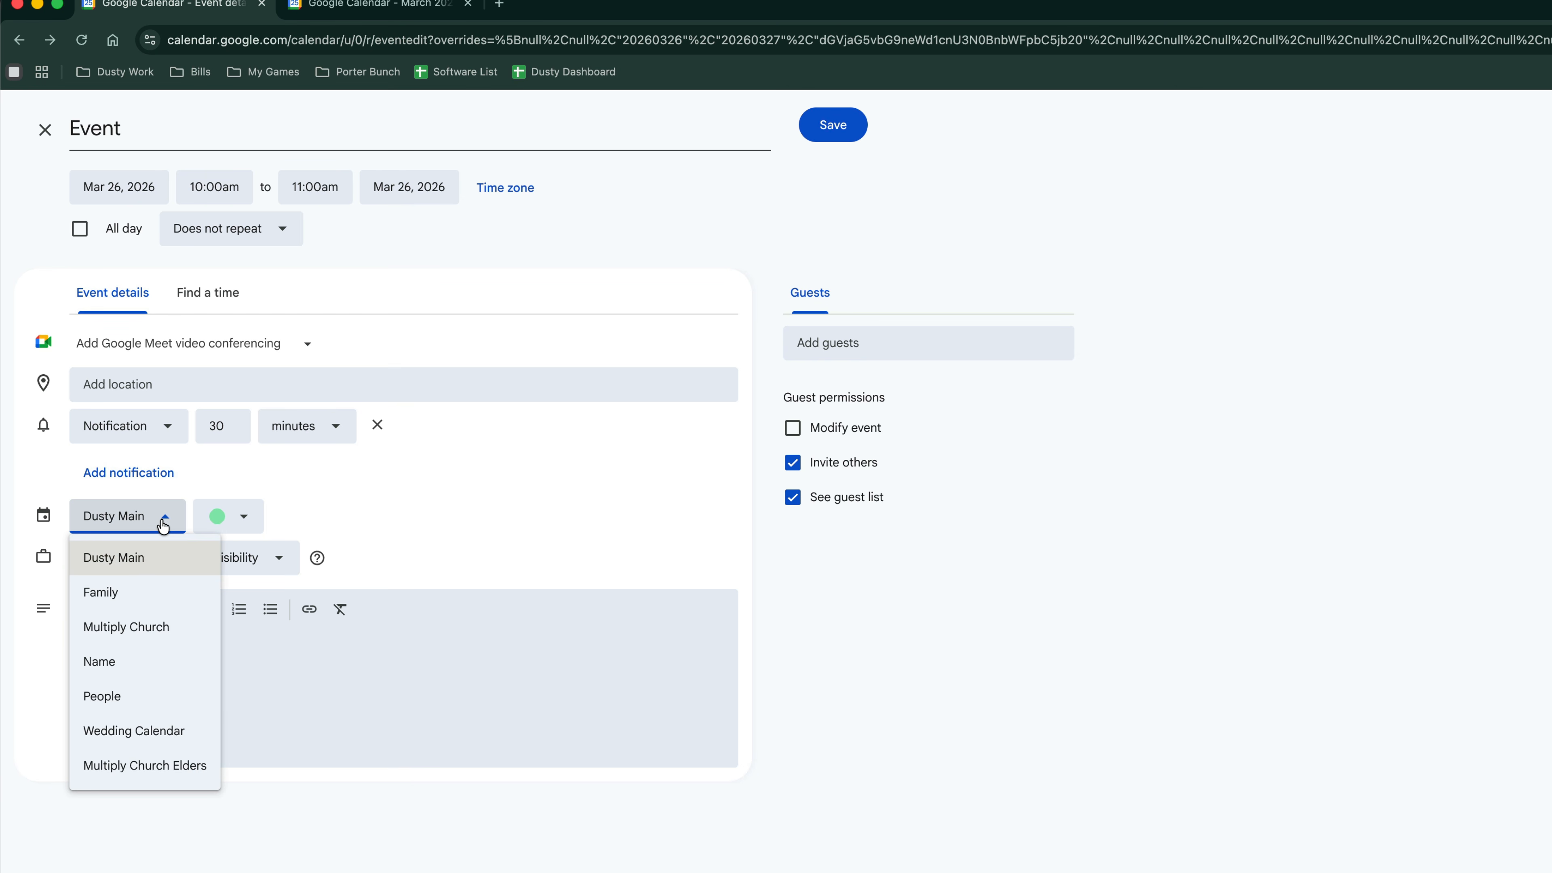
{"action": "left_click", "coordinate": [152, 597]}
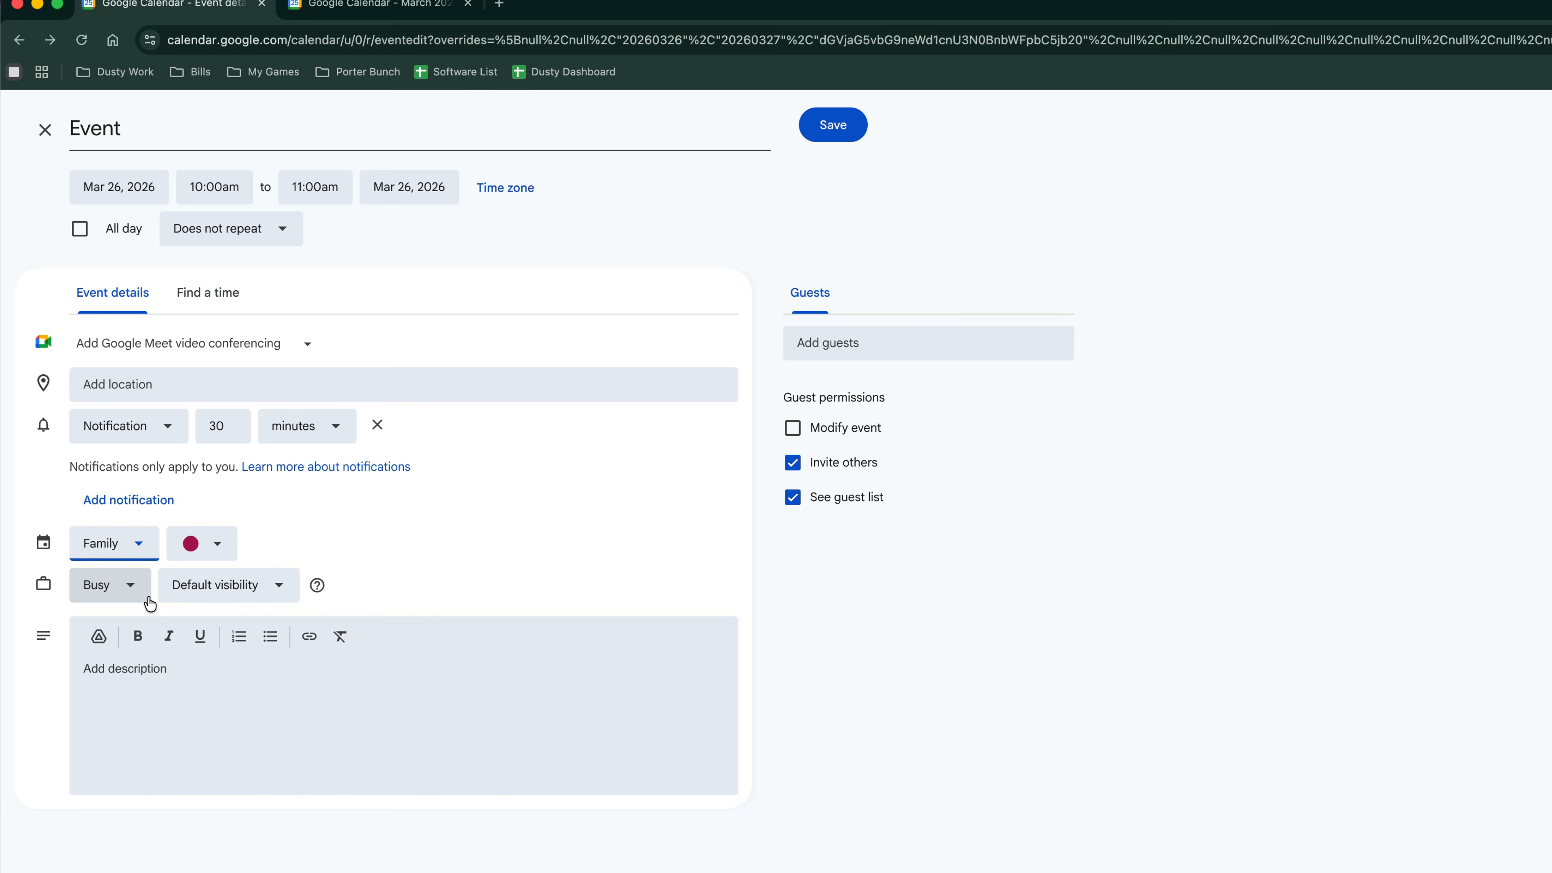
{"action": "left_click", "coordinate": [223, 554]}
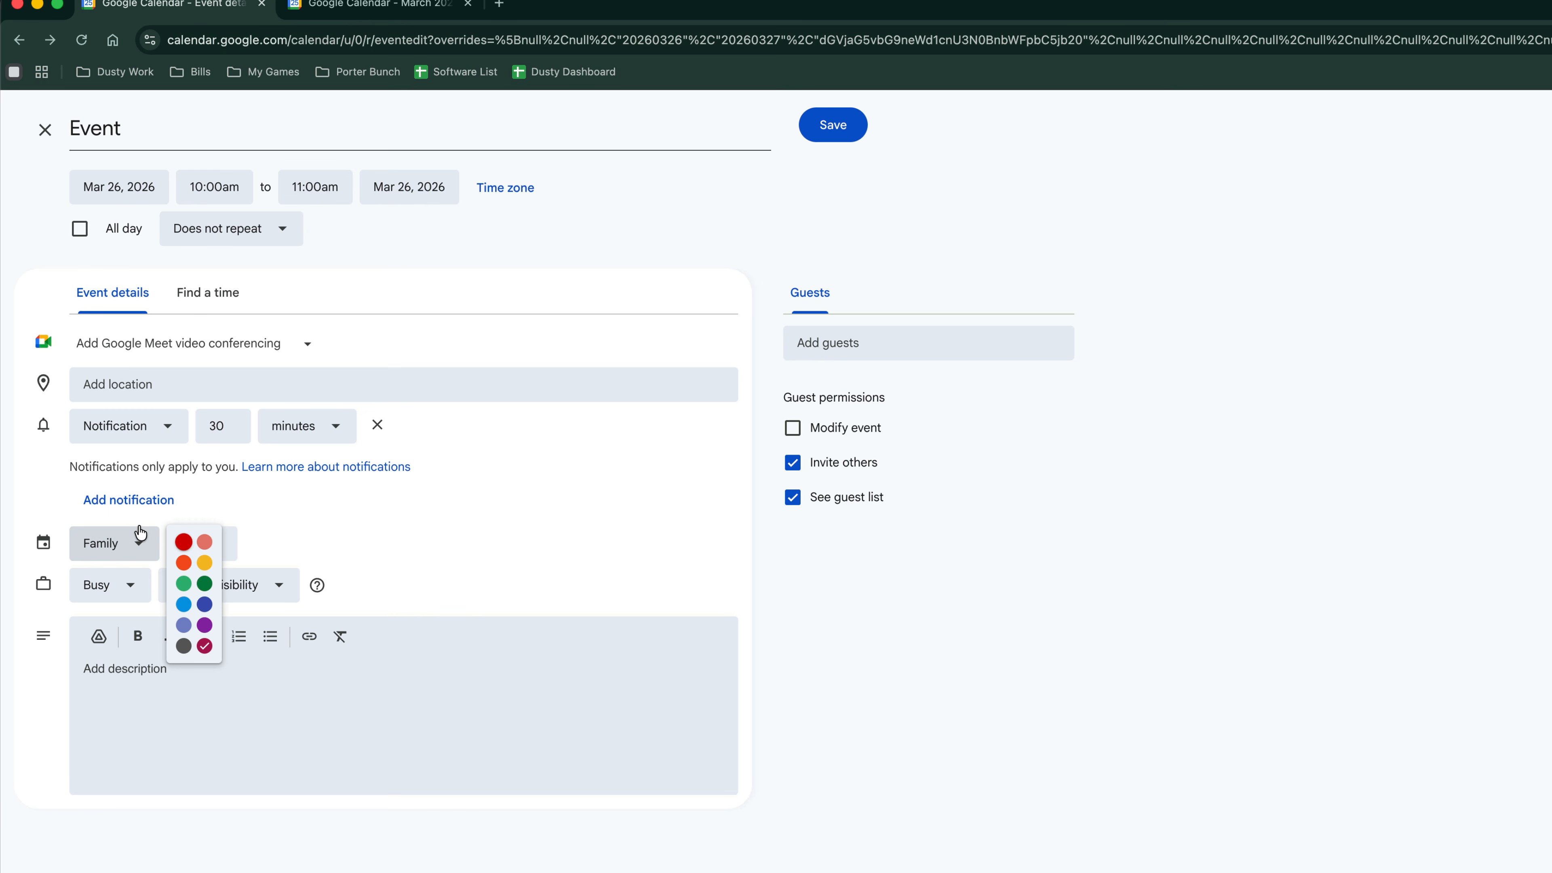
{"action": "left_click", "coordinate": [411, 537]}
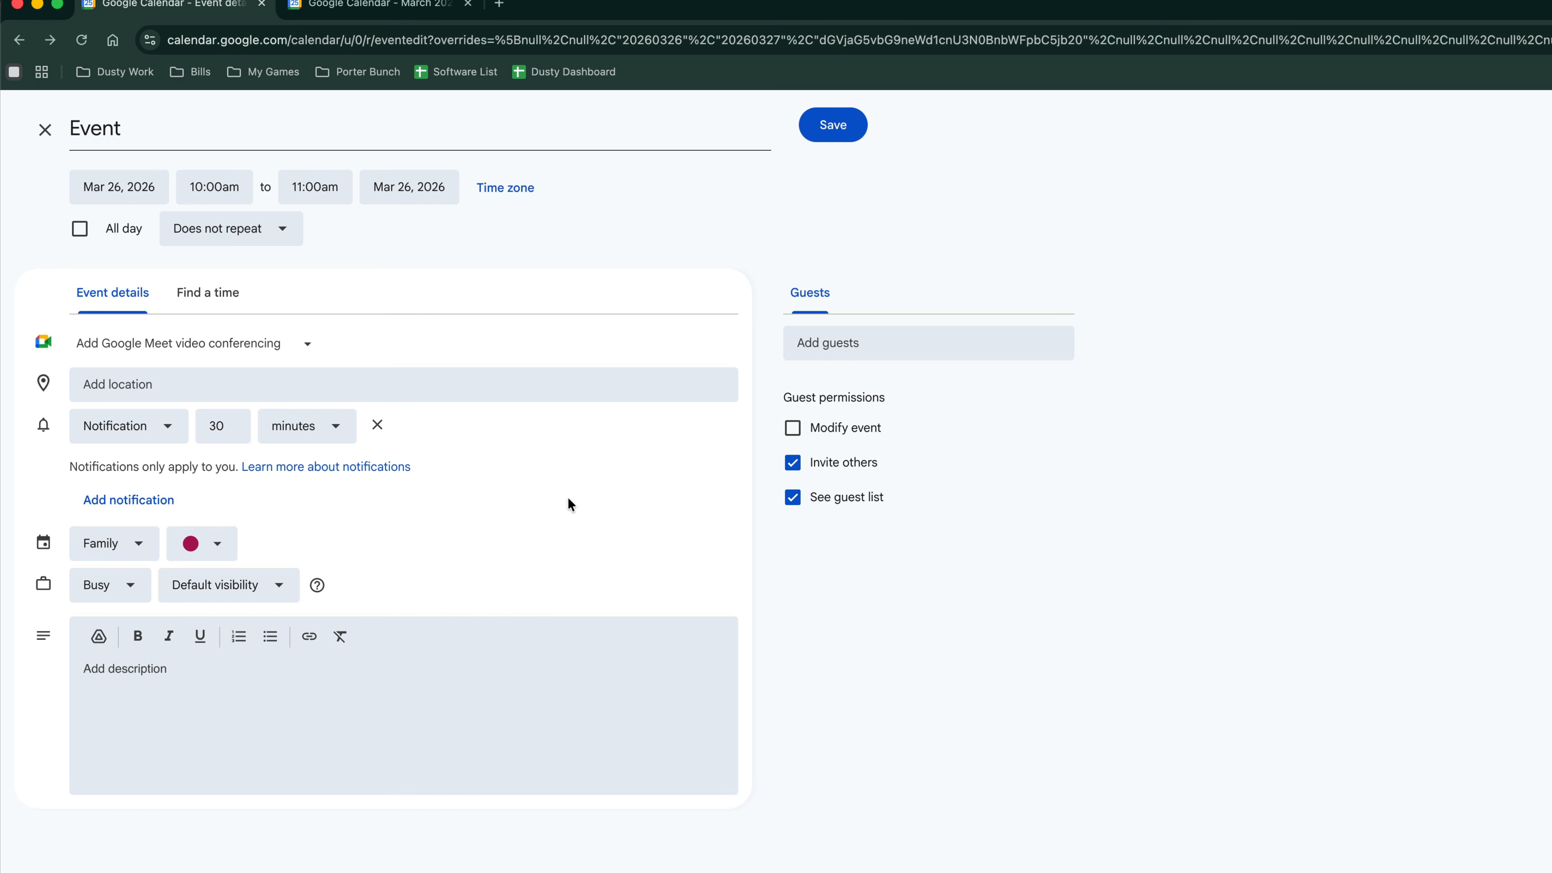
Step: Review the event's Busy/Free availability options and its visibility options
{"action": "left_click", "coordinate": [123, 589]}
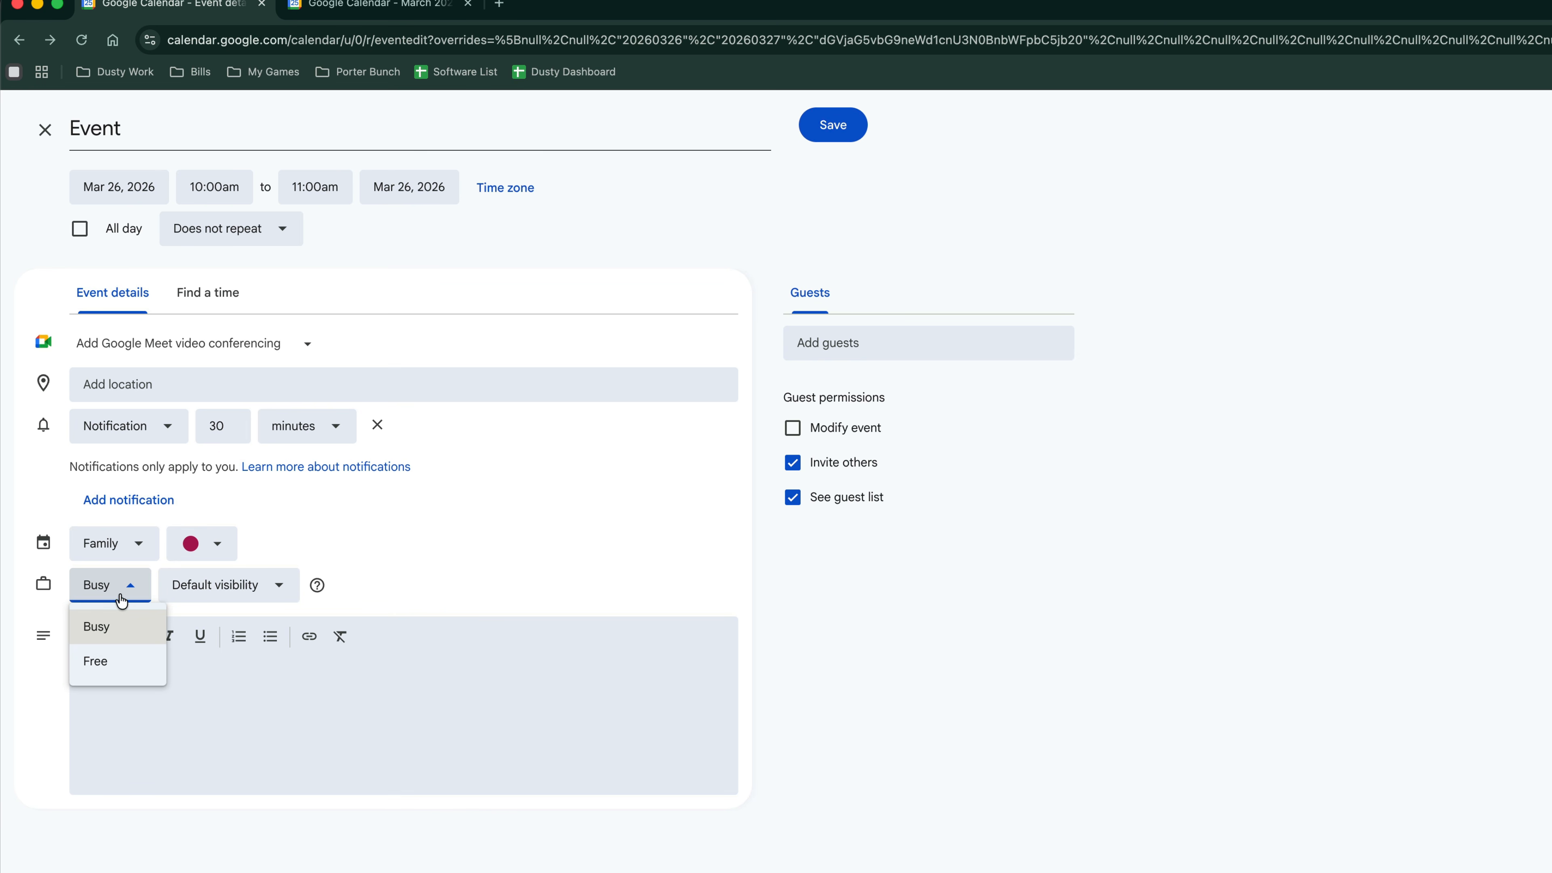
{"action": "left_click", "coordinate": [423, 530]}
{"action": "left_click", "coordinate": [284, 589]}
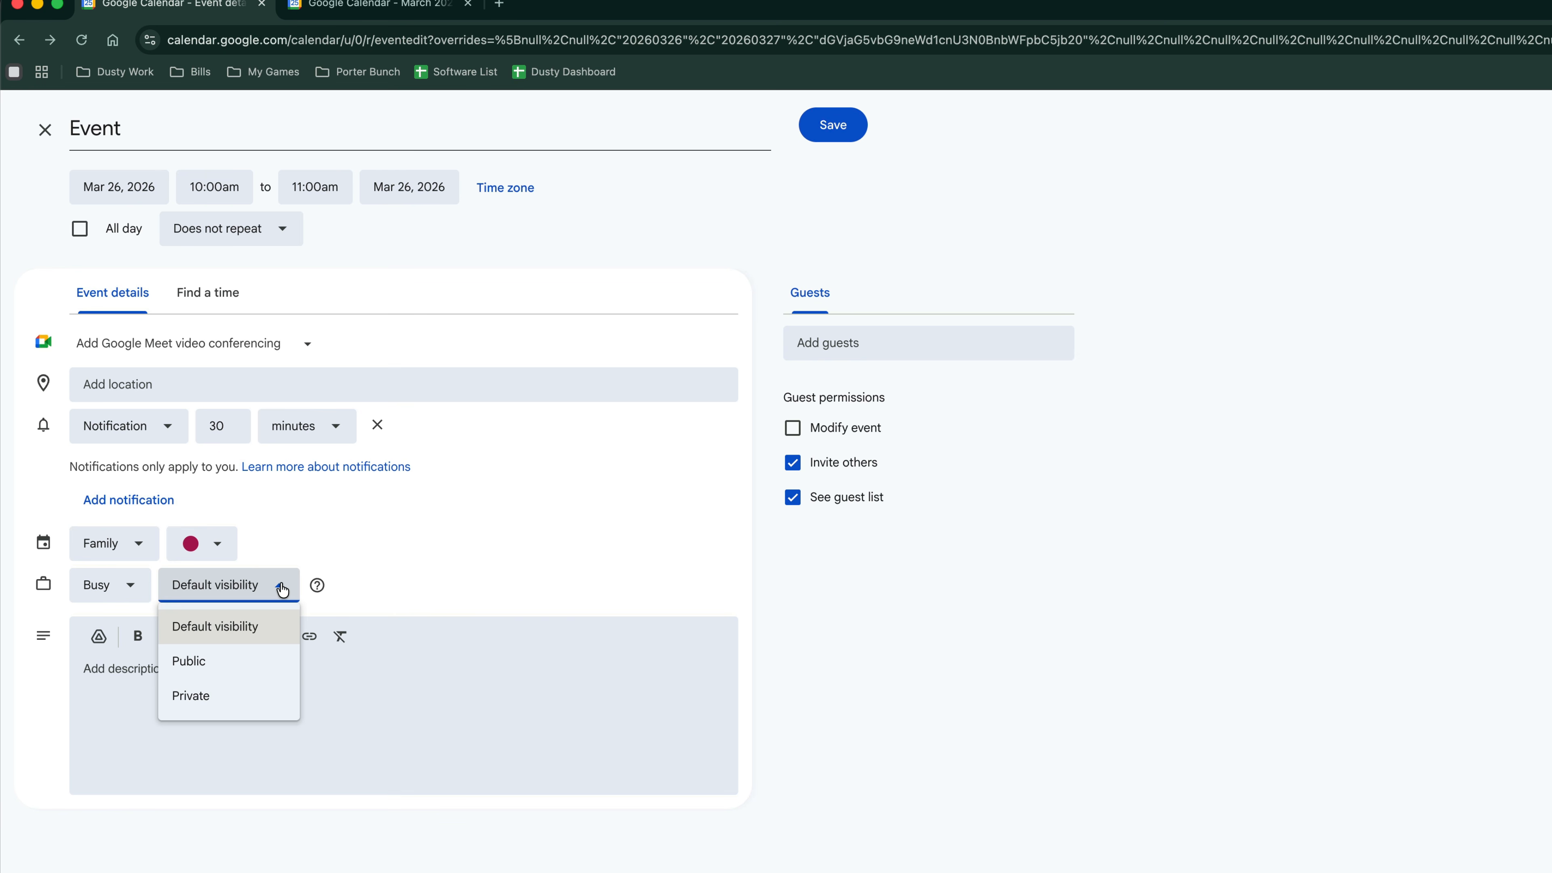
{"action": "left_click", "coordinate": [434, 569]}
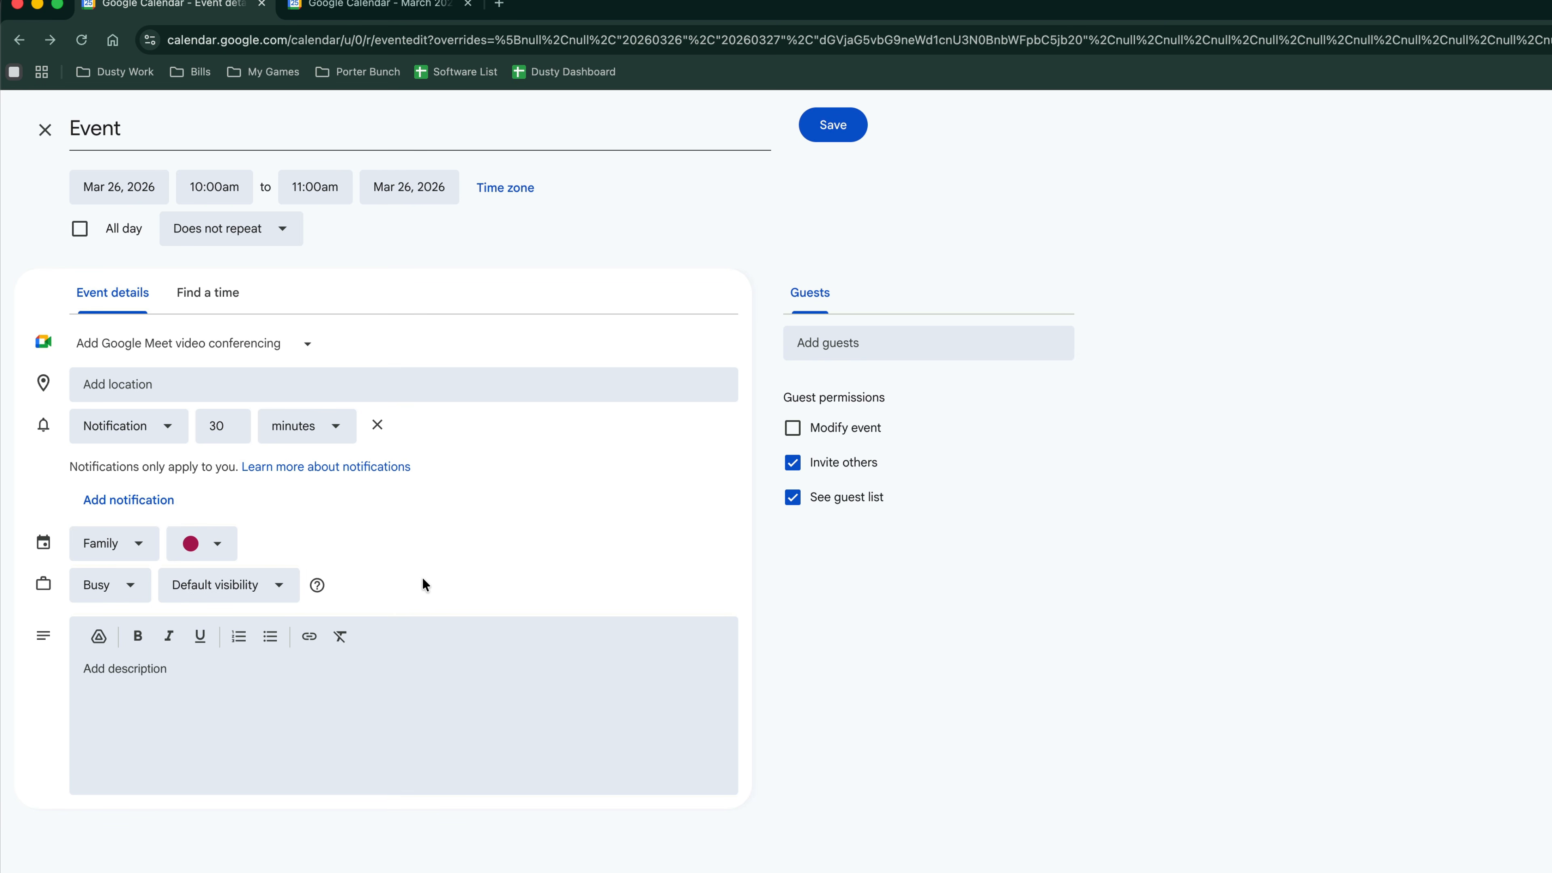
Step: Save the new event to the calendar
{"action": "left_click", "coordinate": [176, 710]}
{"action": "left_click", "coordinate": [251, 705]}
{"action": "left_click", "coordinate": [317, 586]}
{"action": "left_click", "coordinate": [834, 125]}
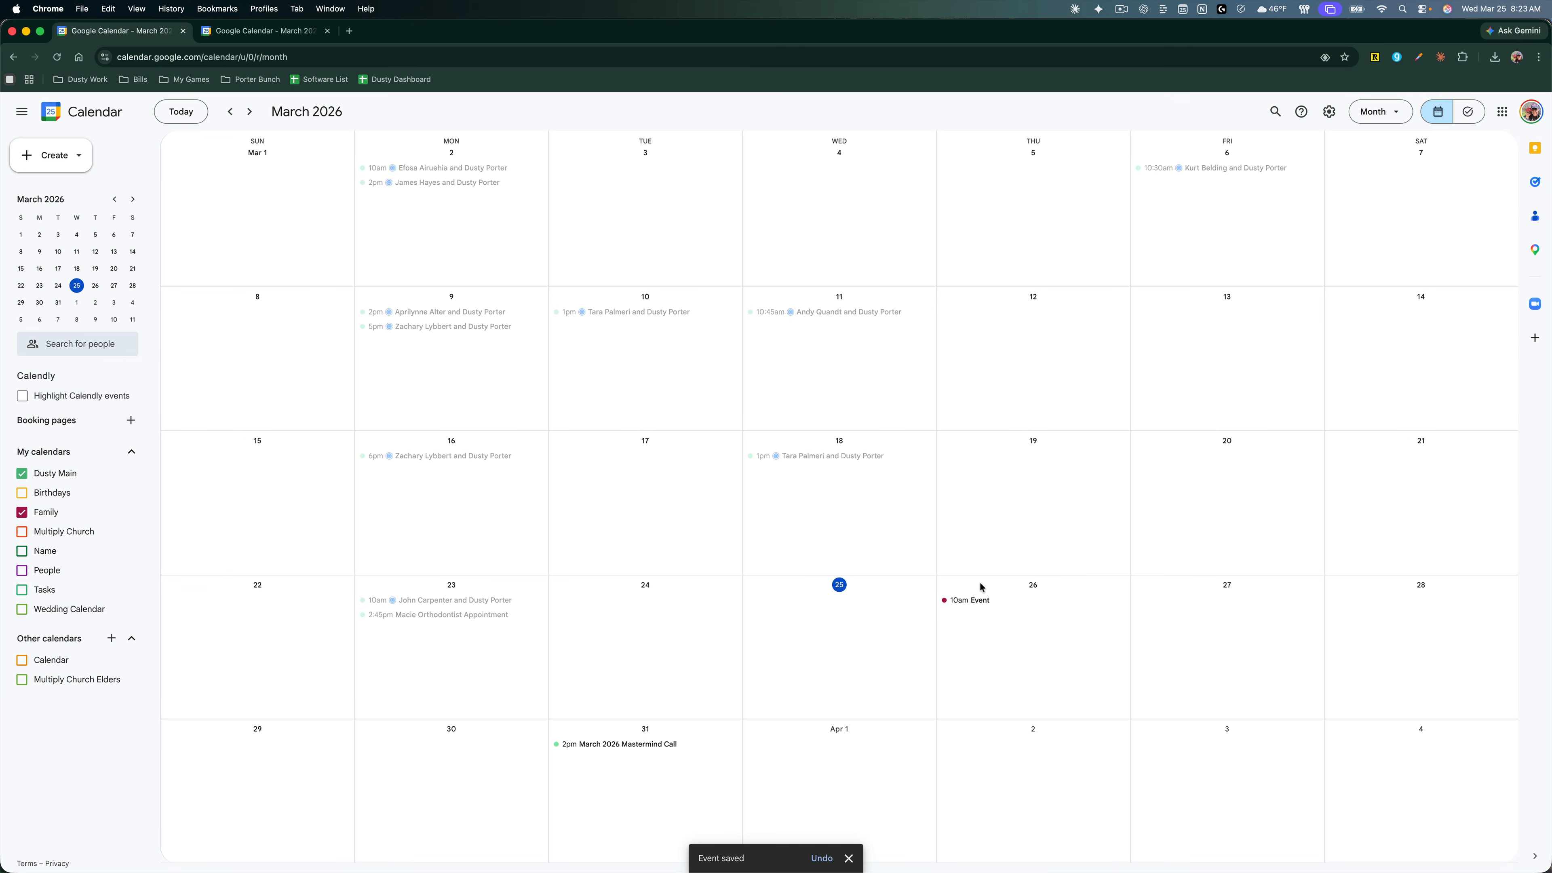
Step: Try moving the March 26 event to 11:45am in Day view, cancel the move, and return to Month view
{"action": "key", "text": "d"}
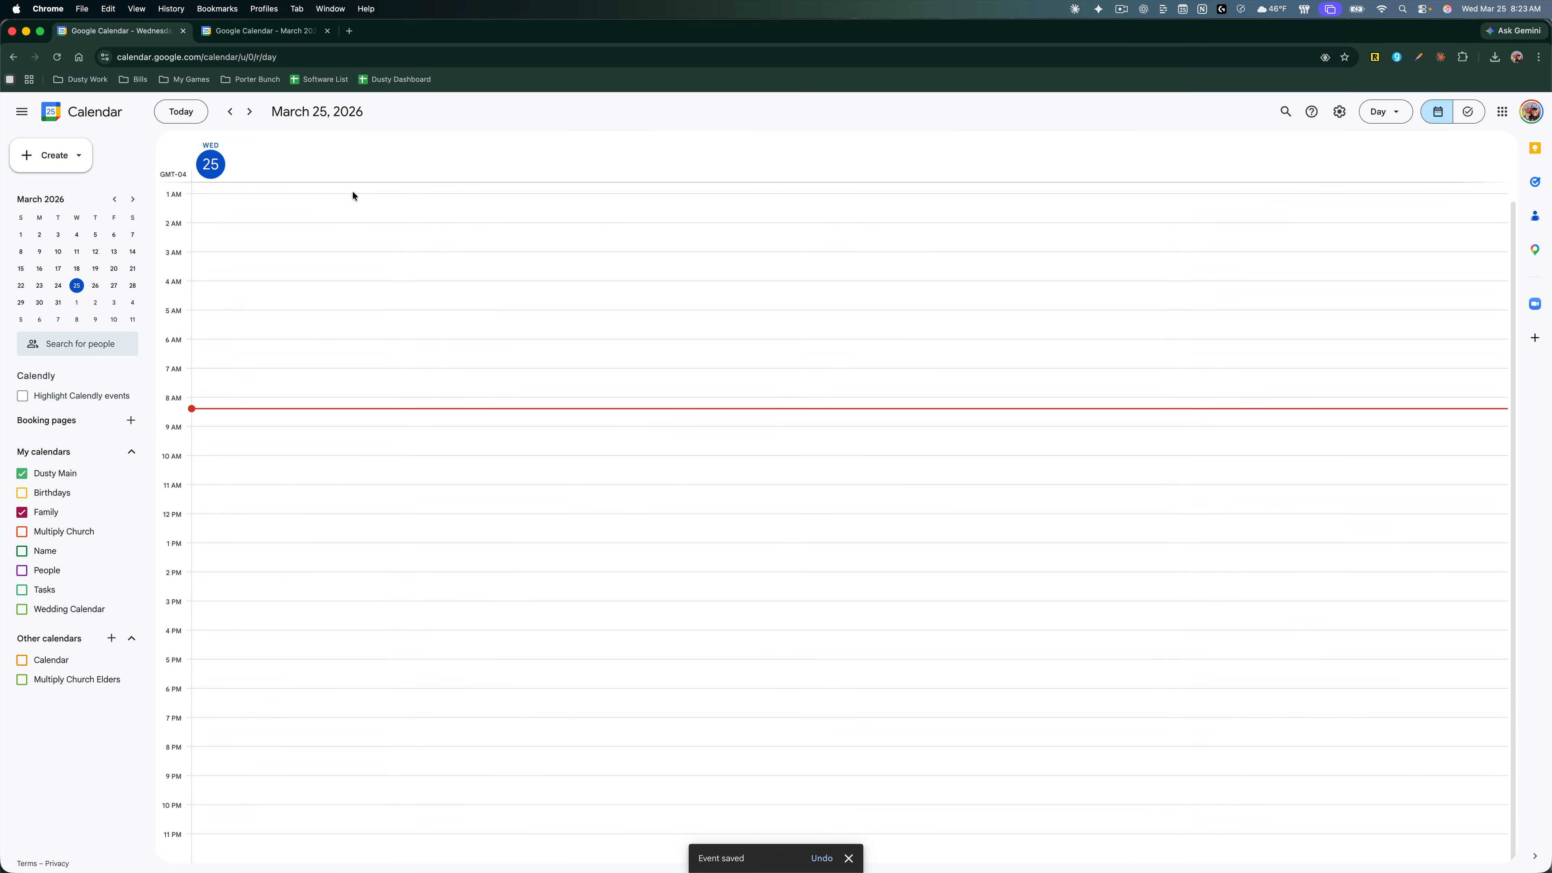
{"action": "left_click", "coordinate": [250, 112]}
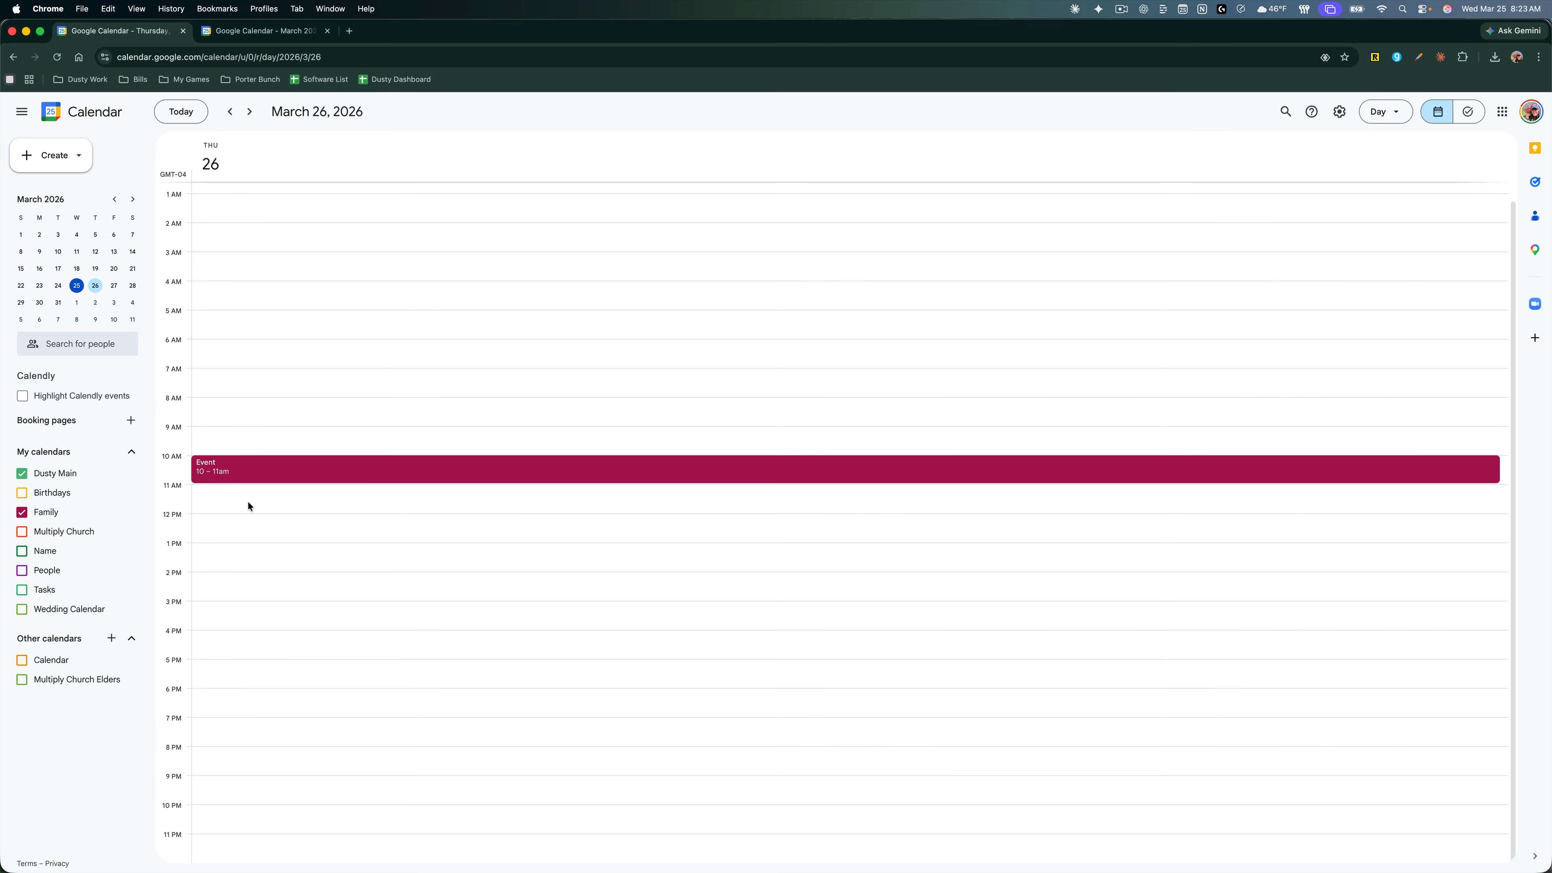
{"action": "left_click_drag", "start_coordinate": [252, 470], "coordinate": [231, 521]}
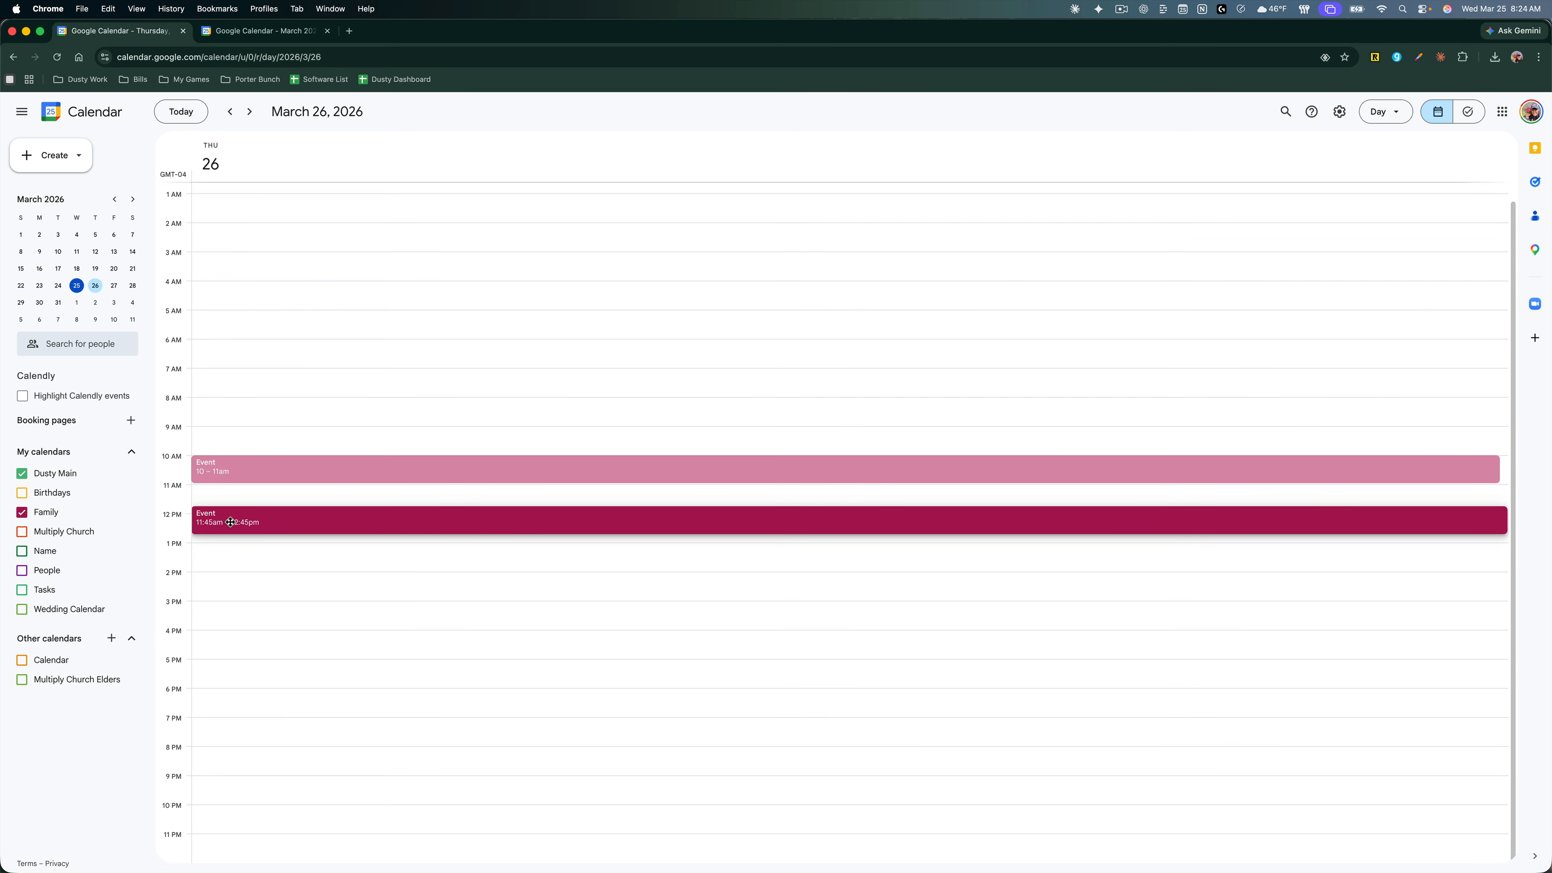
{"action": "key", "text": "Escape"}
{"action": "key", "text": "m"}
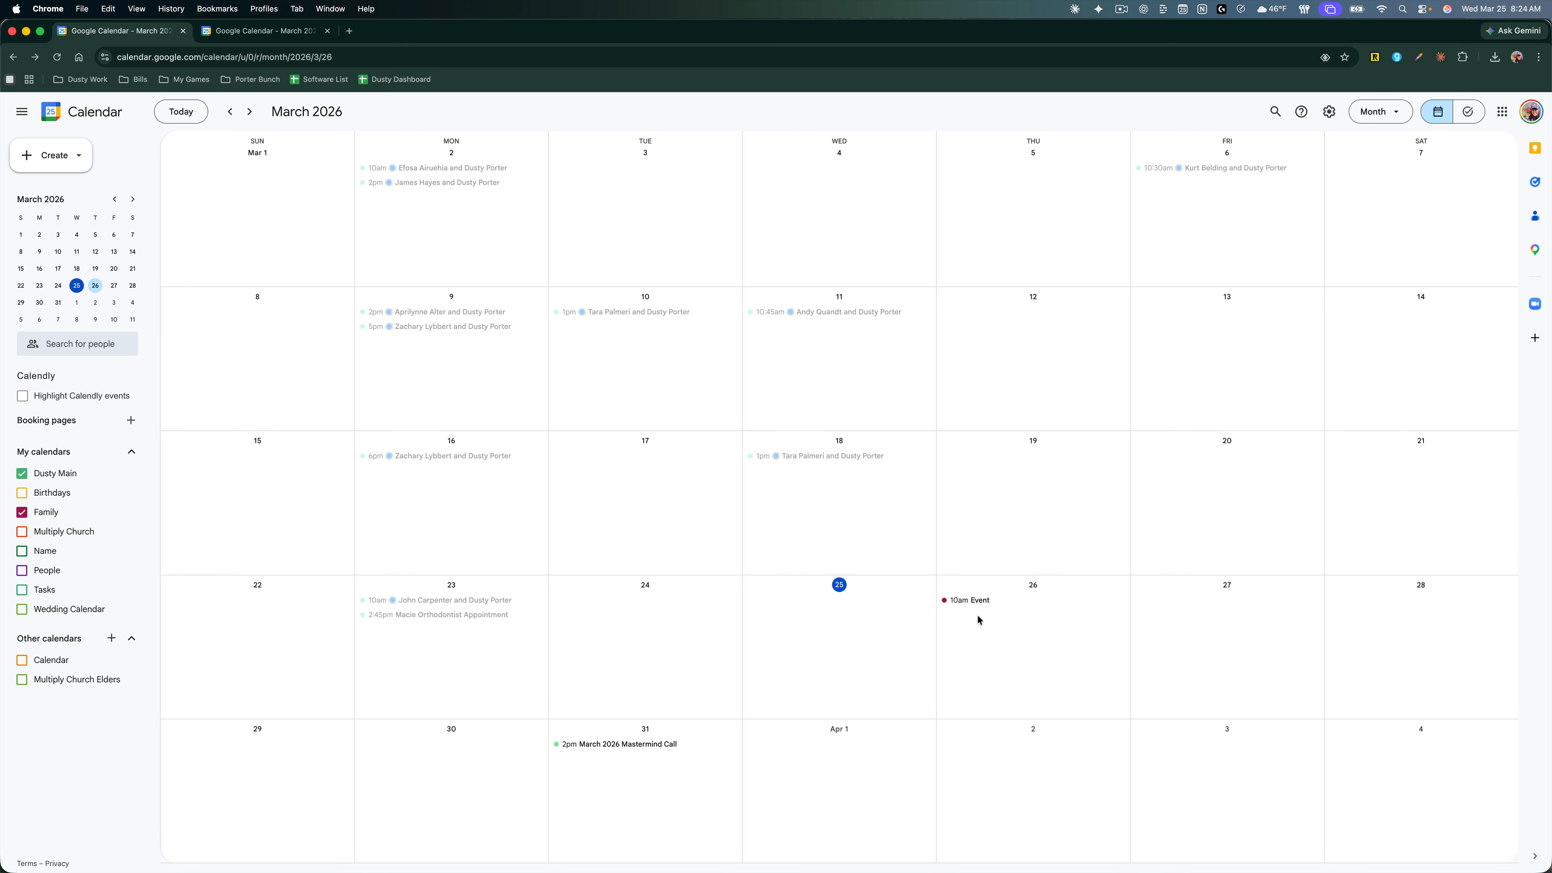
{"action": "mouse_move", "coordinate": [974, 611]}
{"action": "left_mouse_down"}
{"action": "mouse_move", "coordinate": [980, 765]}
{"action": "mouse_move", "coordinate": [976, 624]}
{"action": "left_mouse_up"}
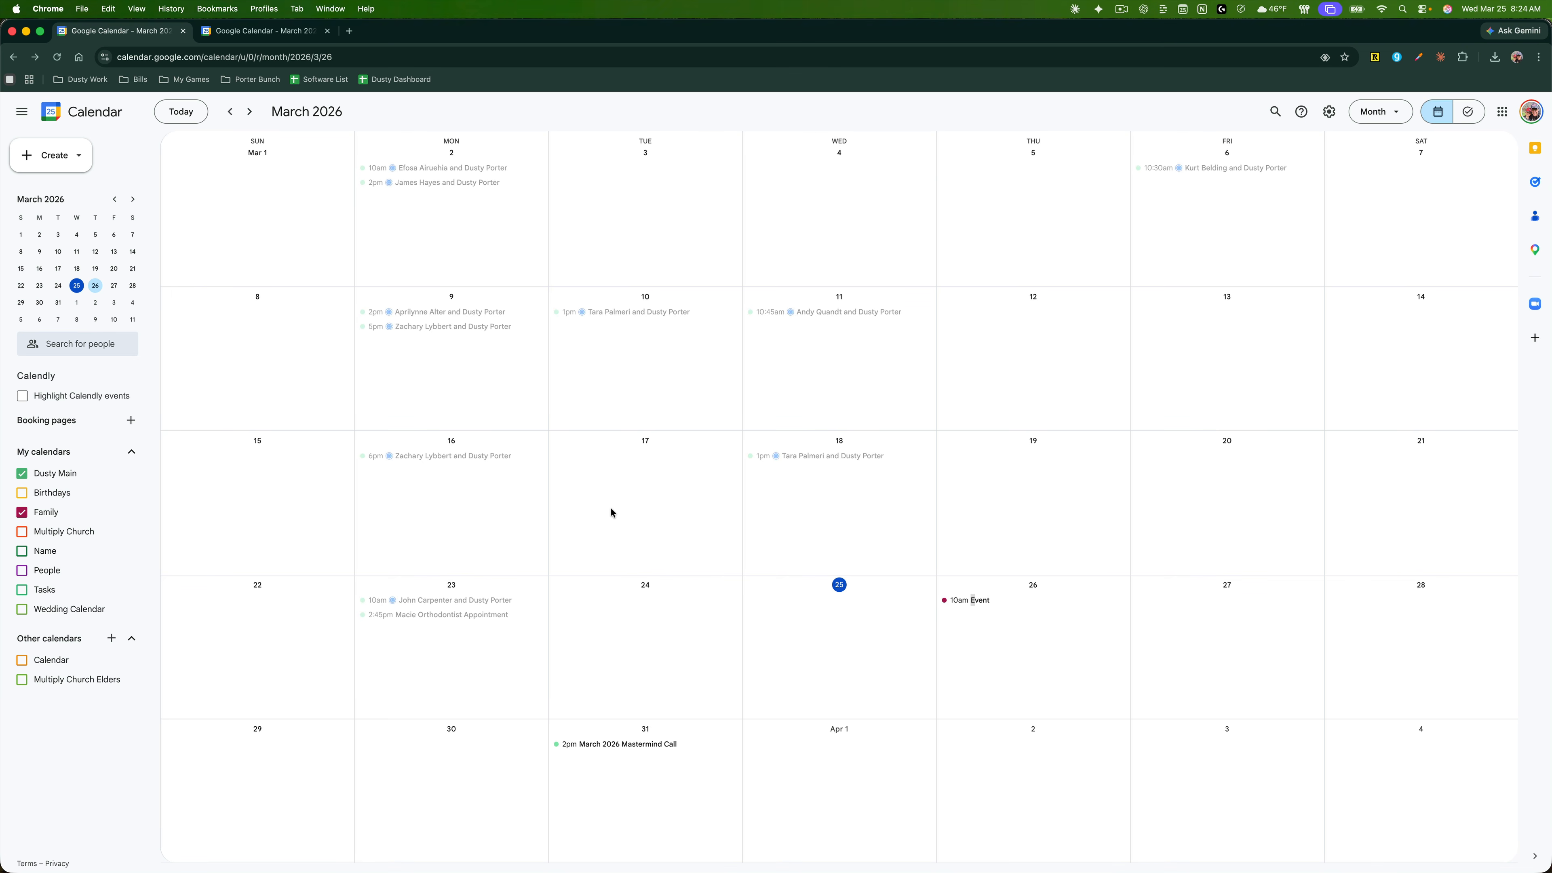
Step: Open the March 26 event and set a custom recurrence of every 2 weeks on Thursday that never ends
{"action": "double_click", "coordinate": [973, 603]}
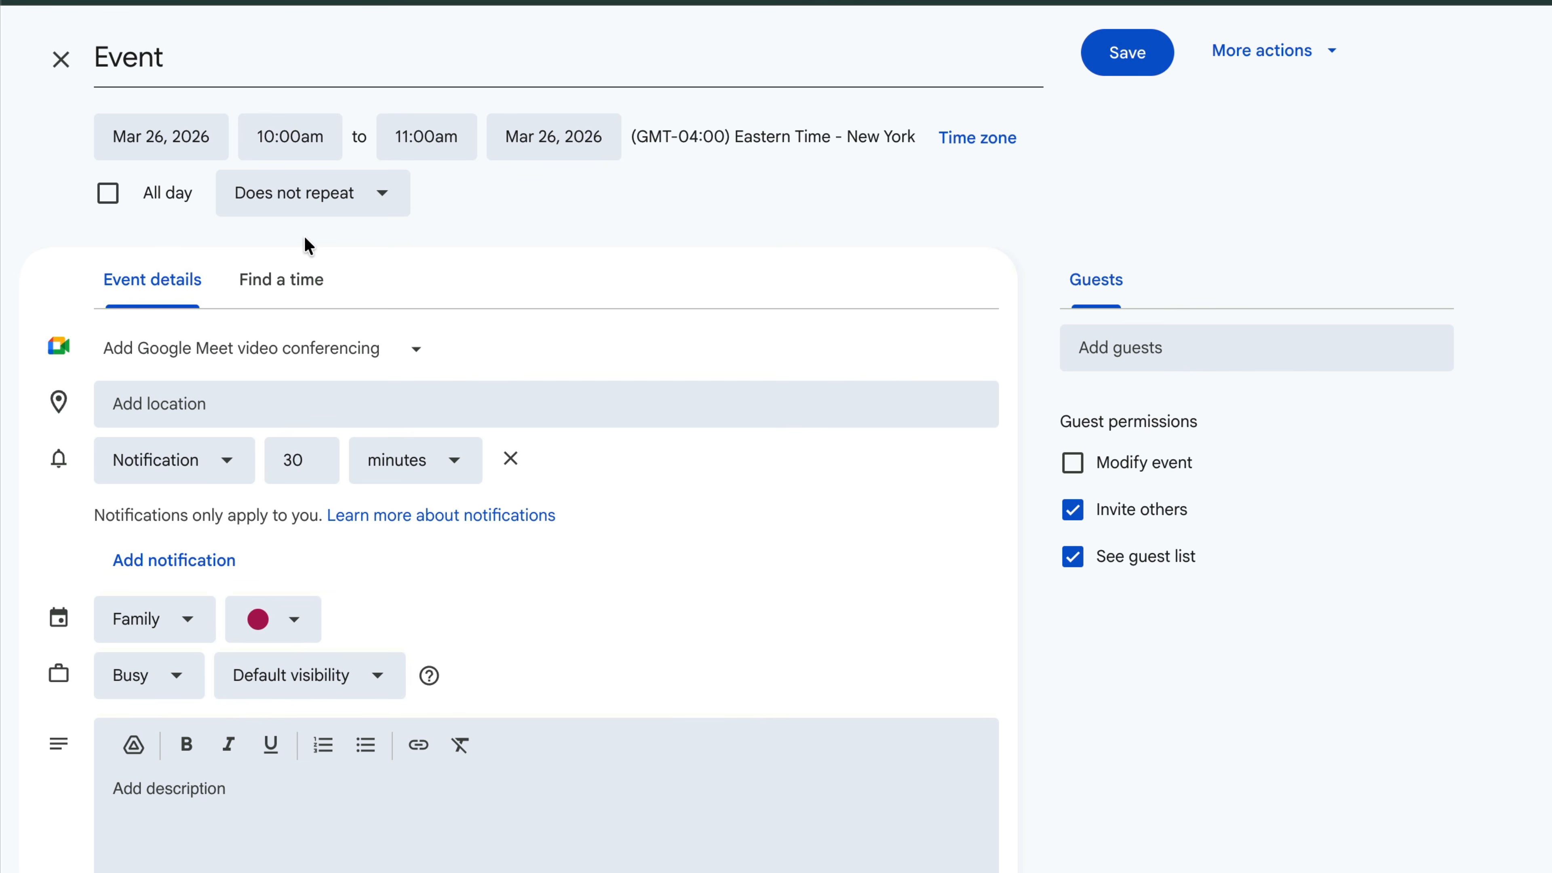
{"action": "left_click", "coordinate": [335, 205]}
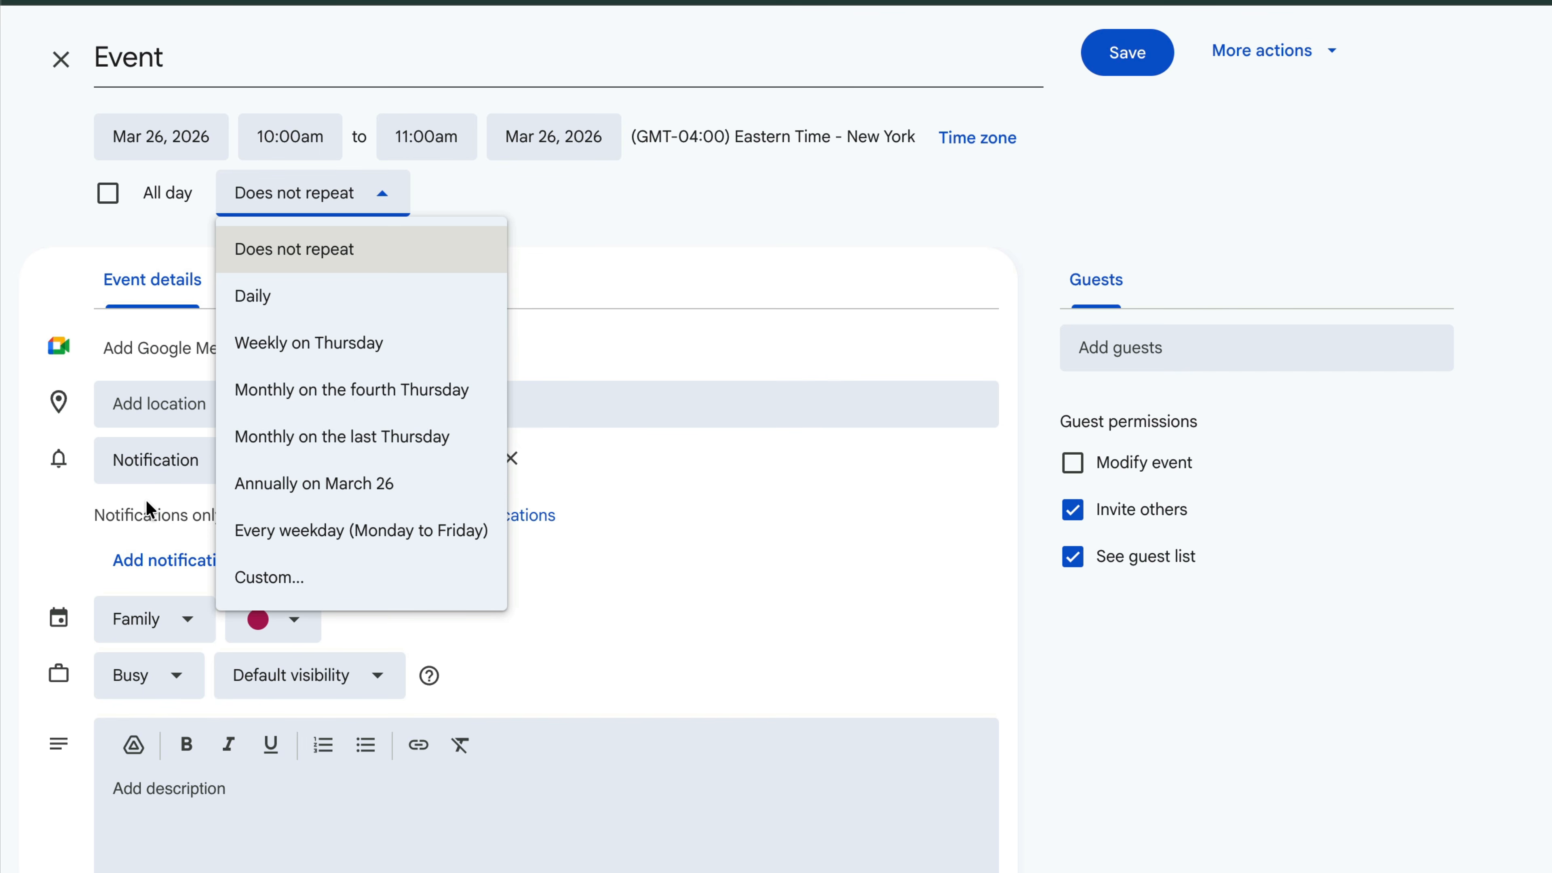
{"action": "left_click", "coordinate": [398, 590]}
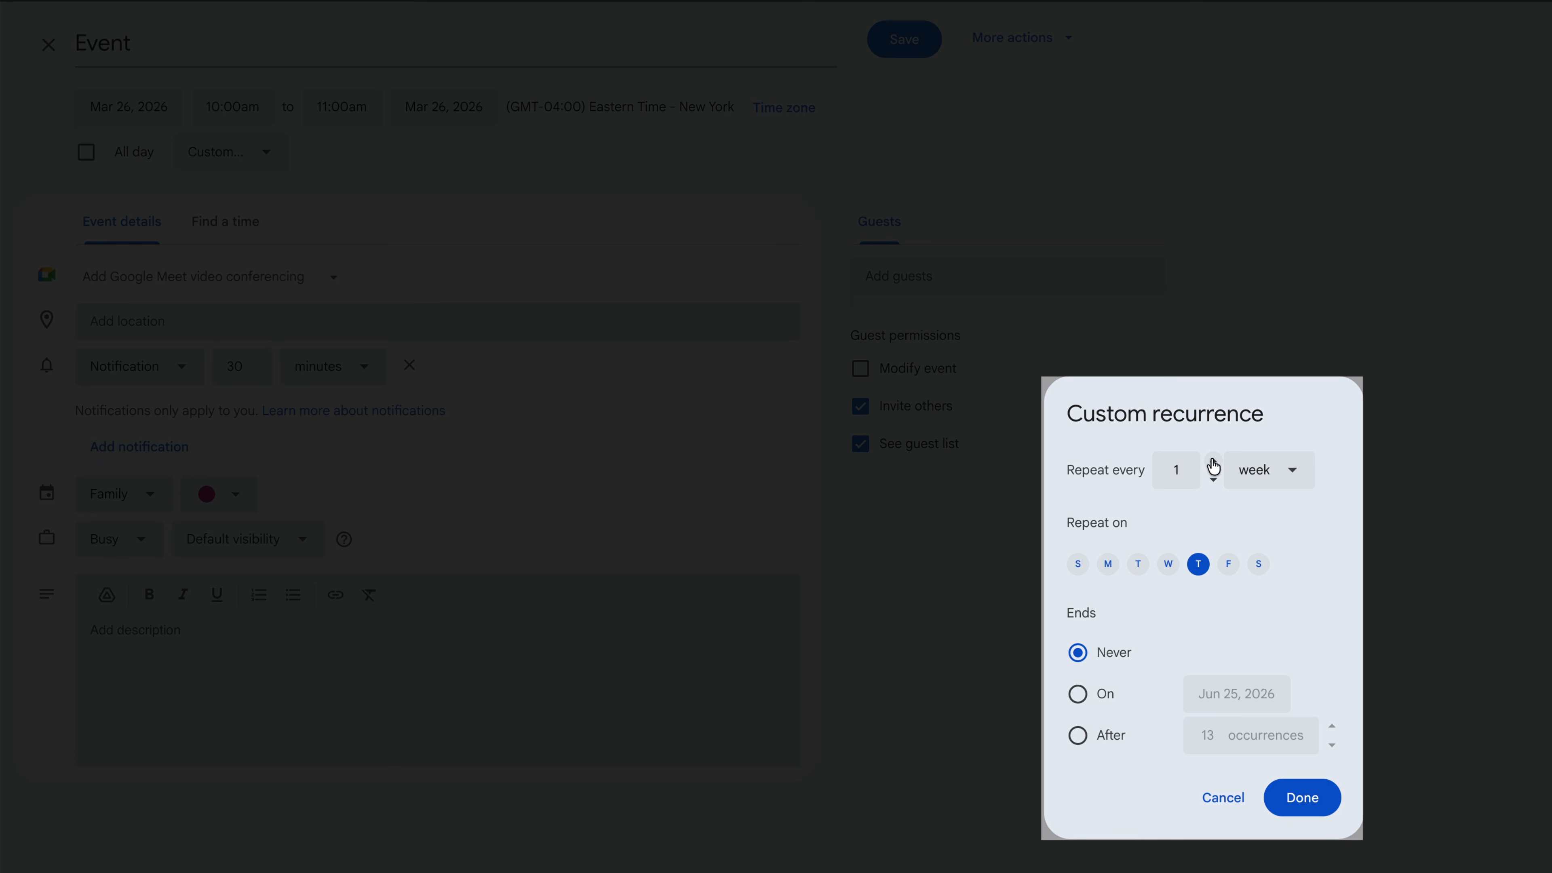
{"action": "left_click", "coordinate": [1213, 461]}
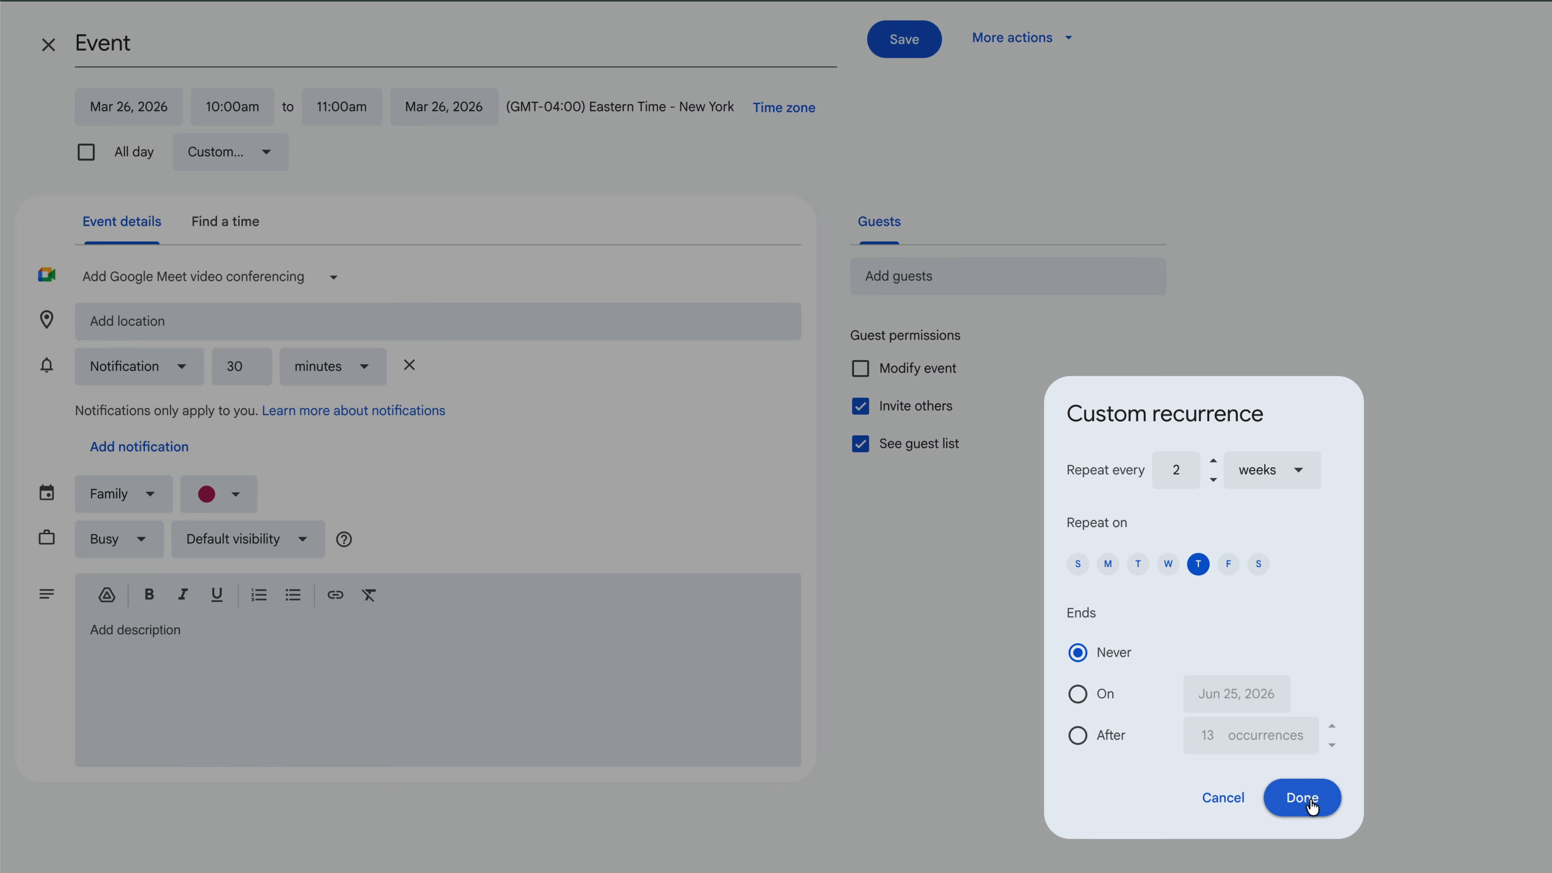
{"action": "left_click", "coordinate": [1305, 798]}
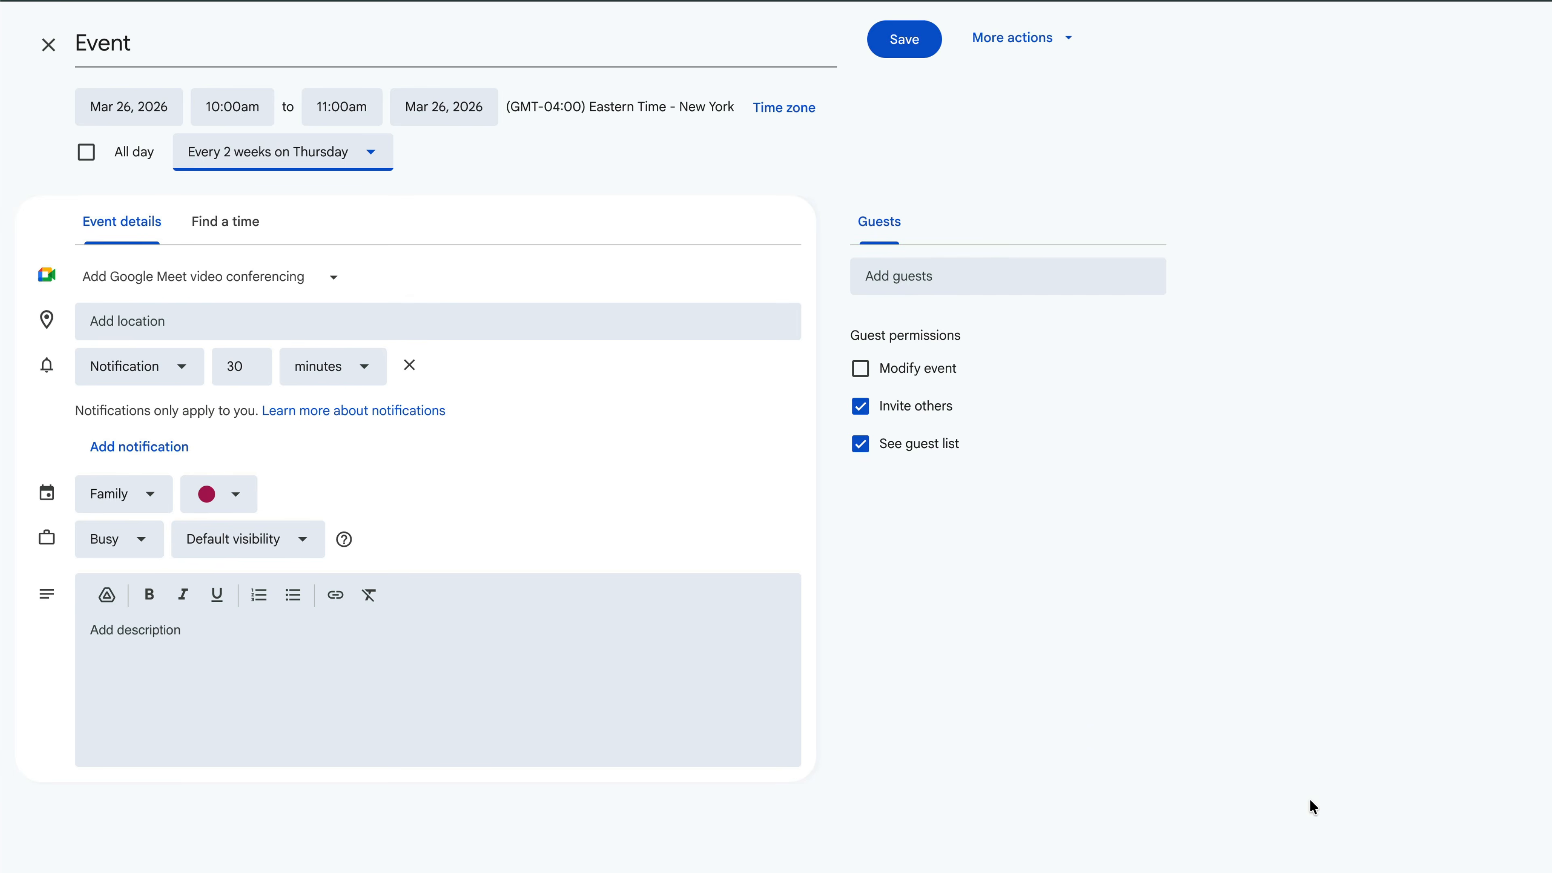
Step: Save the recurring event, check its occurrences in April 2026, and return to March 2026
{"action": "left_click", "coordinate": [763, 85]}
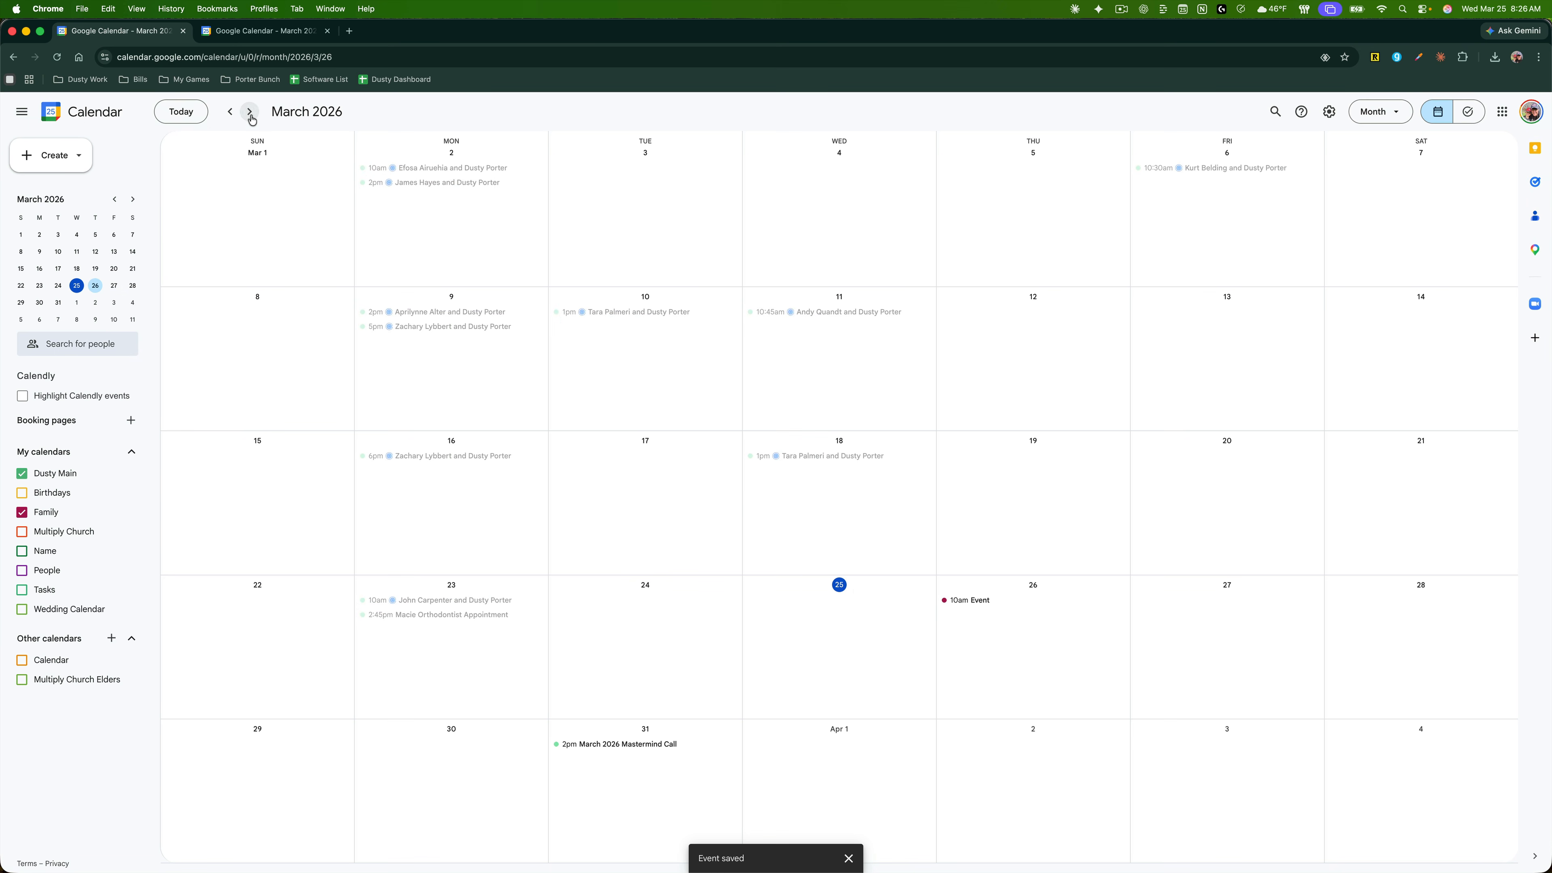
{"action": "left_click", "coordinate": [249, 111]}
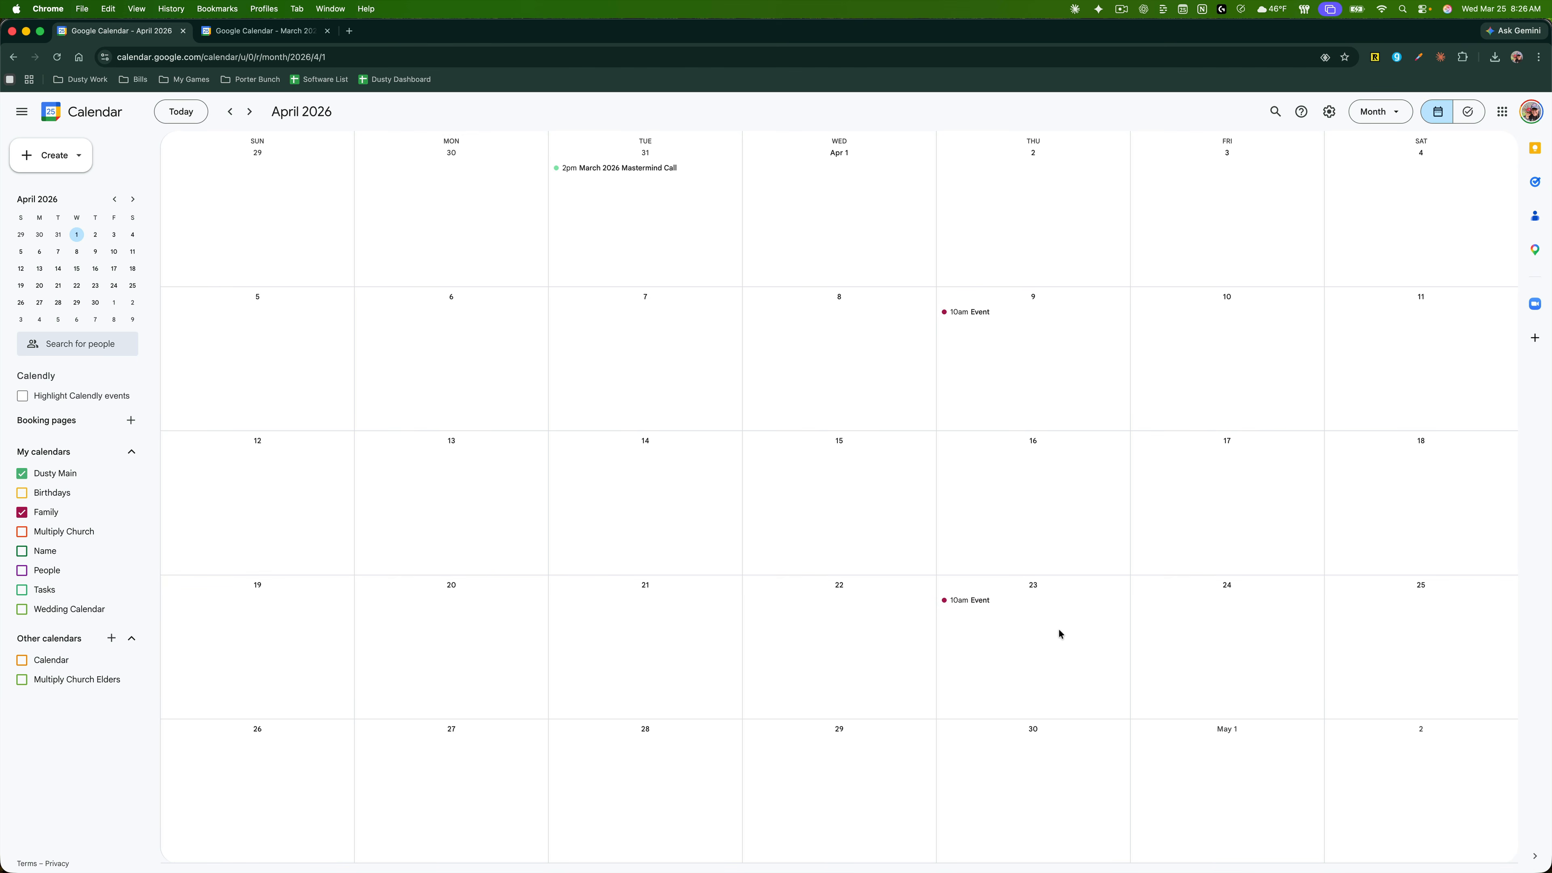
{"action": "left_click", "coordinate": [230, 111]}
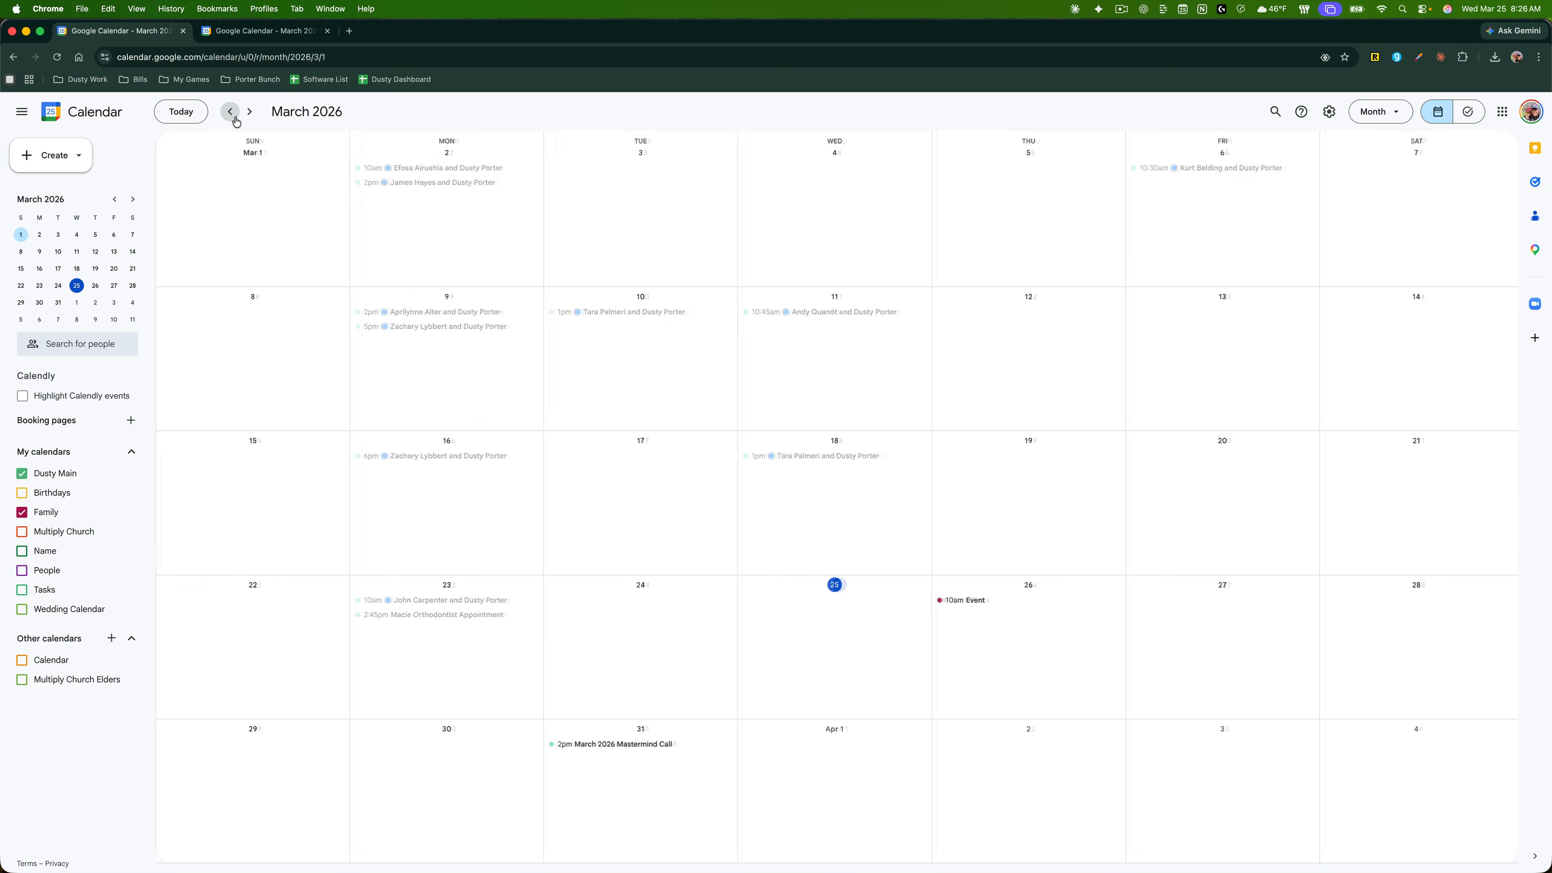
Step: Reopen the March 26 recurring event and add a suggested contact as a guest
{"action": "double_click", "coordinate": [975, 606]}
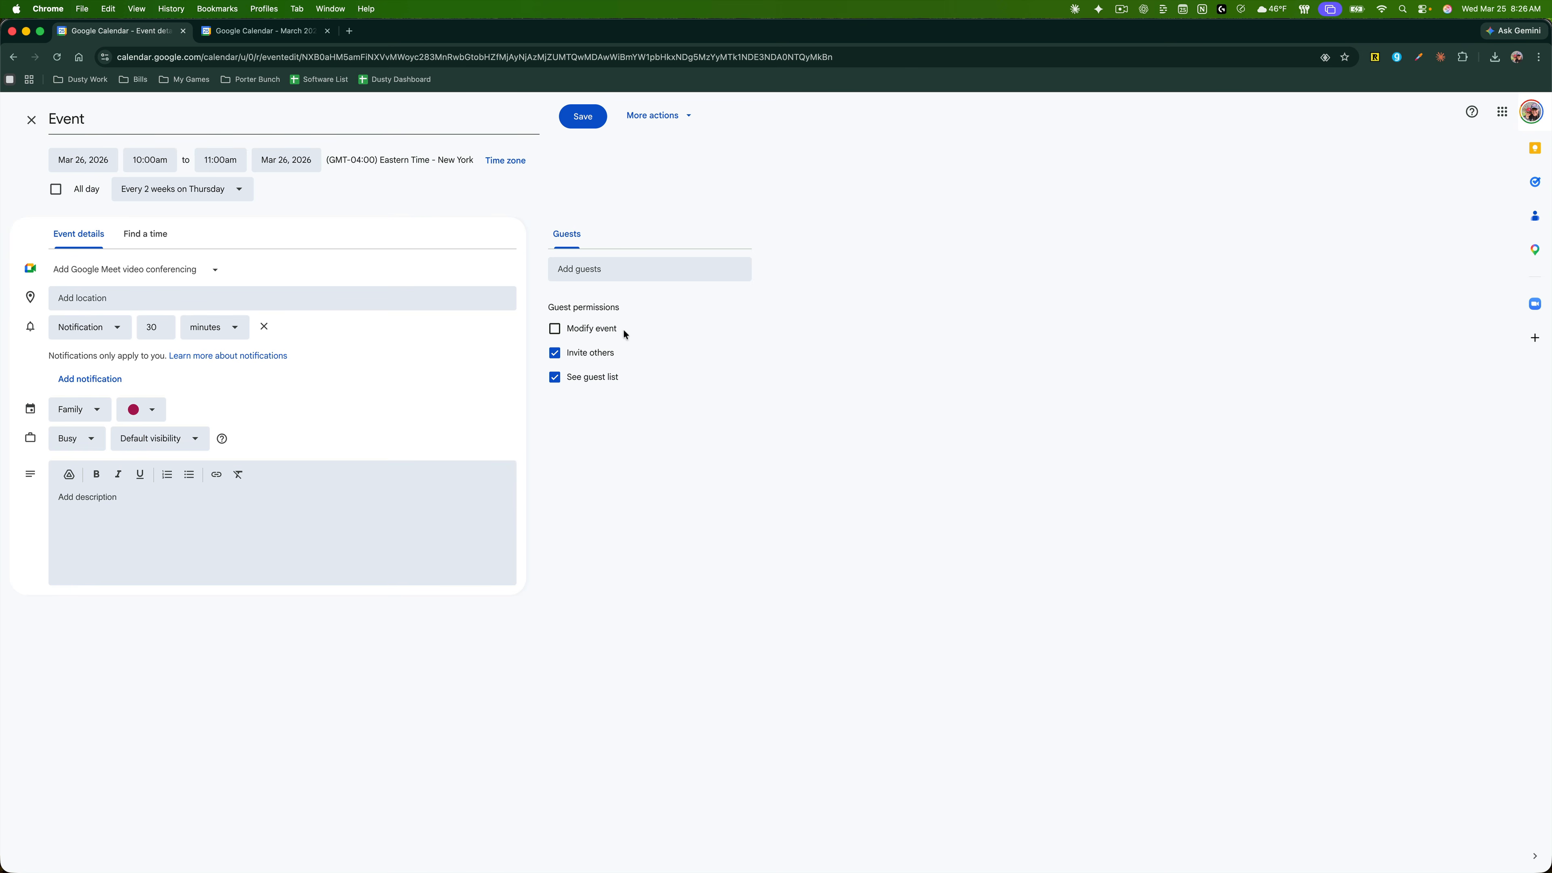
{"action": "left_click", "coordinate": [617, 279]}
{"action": "left_click", "coordinate": [744, 463]}
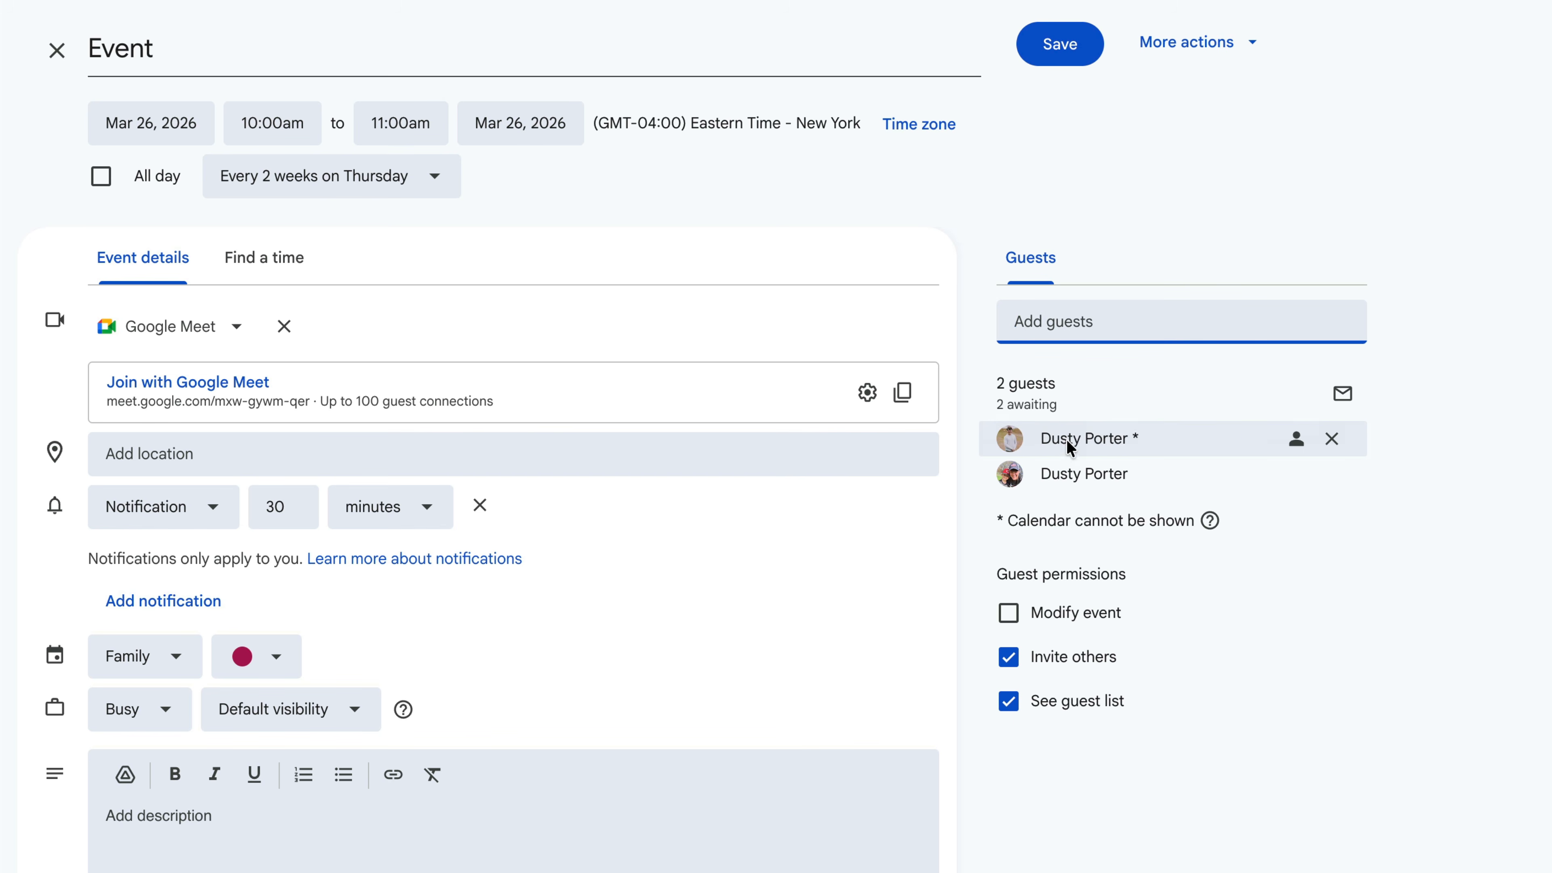
{"action": "mouse_move", "coordinate": [1044, 437]}
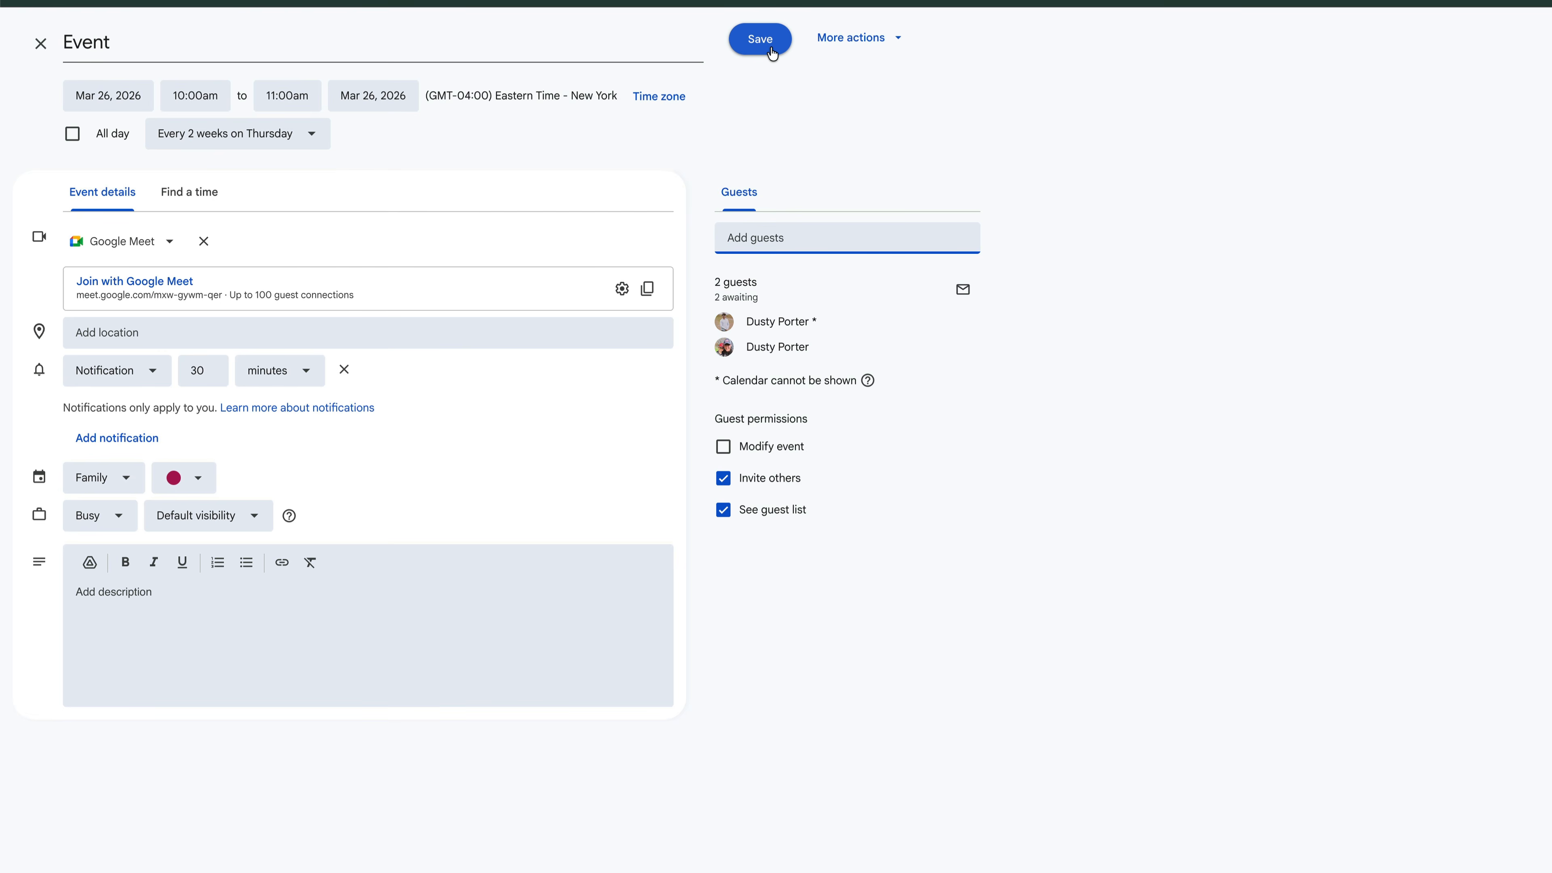
Step: Save the guest change for all events in the series and send the invitation emails
{"action": "left_click", "coordinate": [811, 46]}
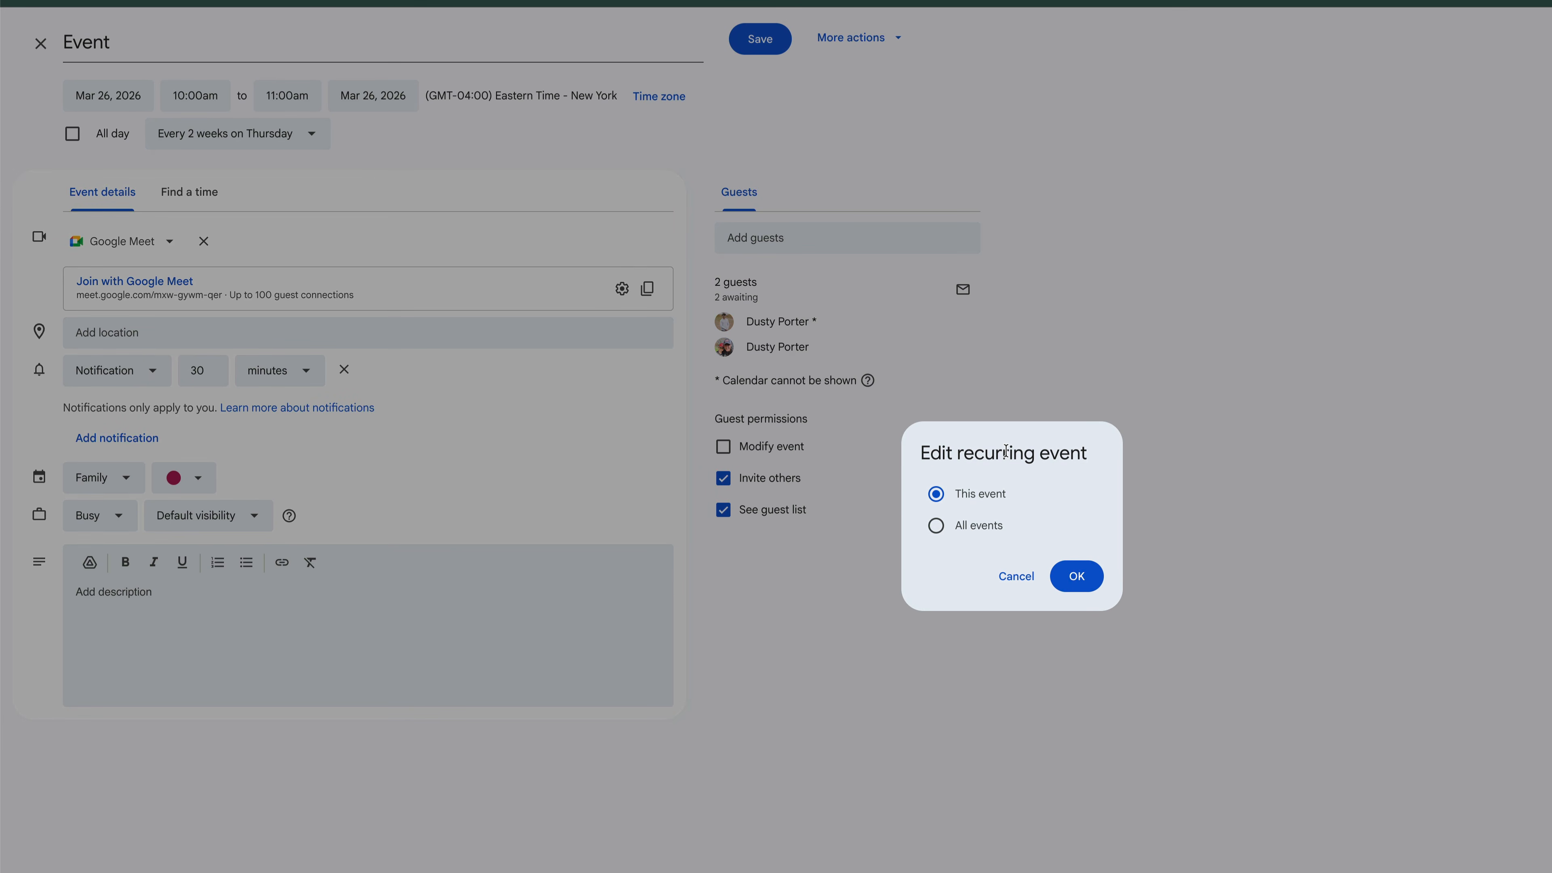
{"action": "left_click", "coordinate": [937, 529]}
{"action": "left_click", "coordinate": [1074, 579]}
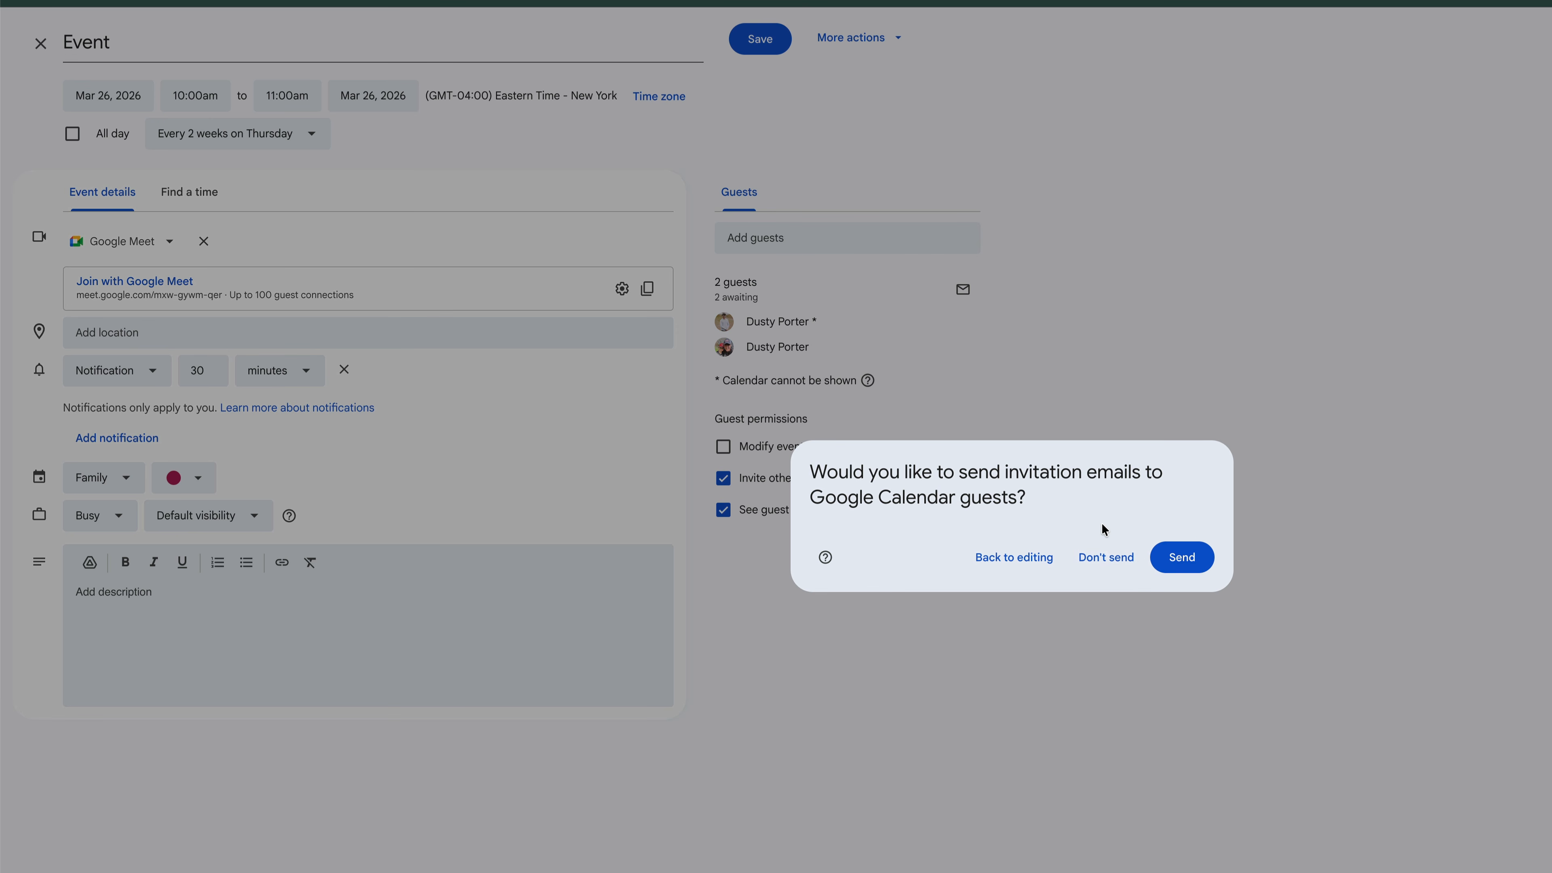
{"action": "left_click", "coordinate": [1180, 562]}
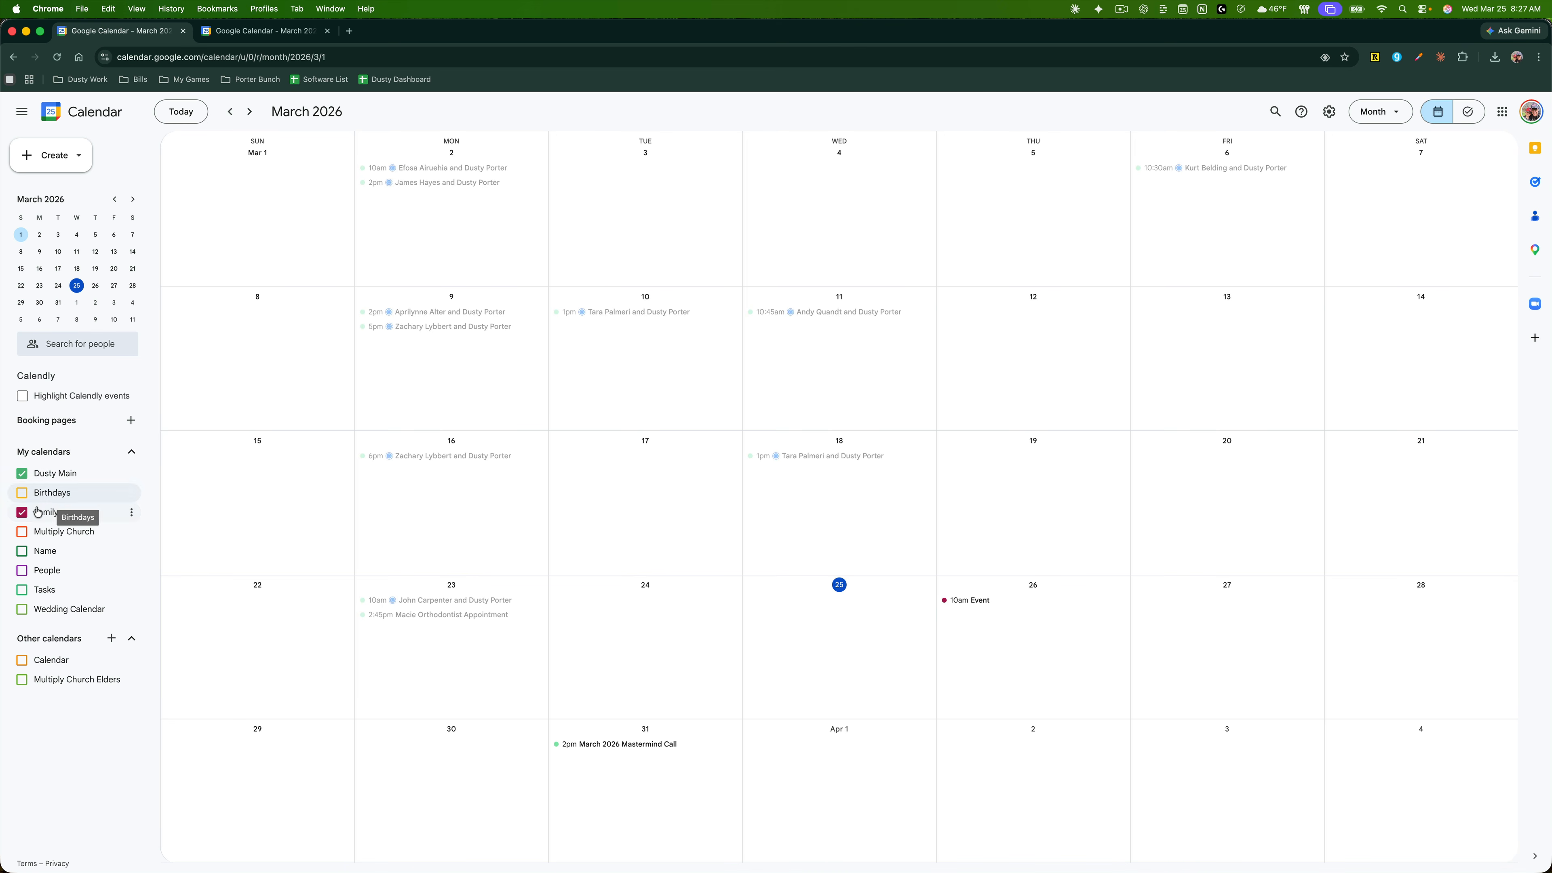
Step: Hide the main personal calendar's events from the month view
{"action": "left_click", "coordinate": [44, 473]}
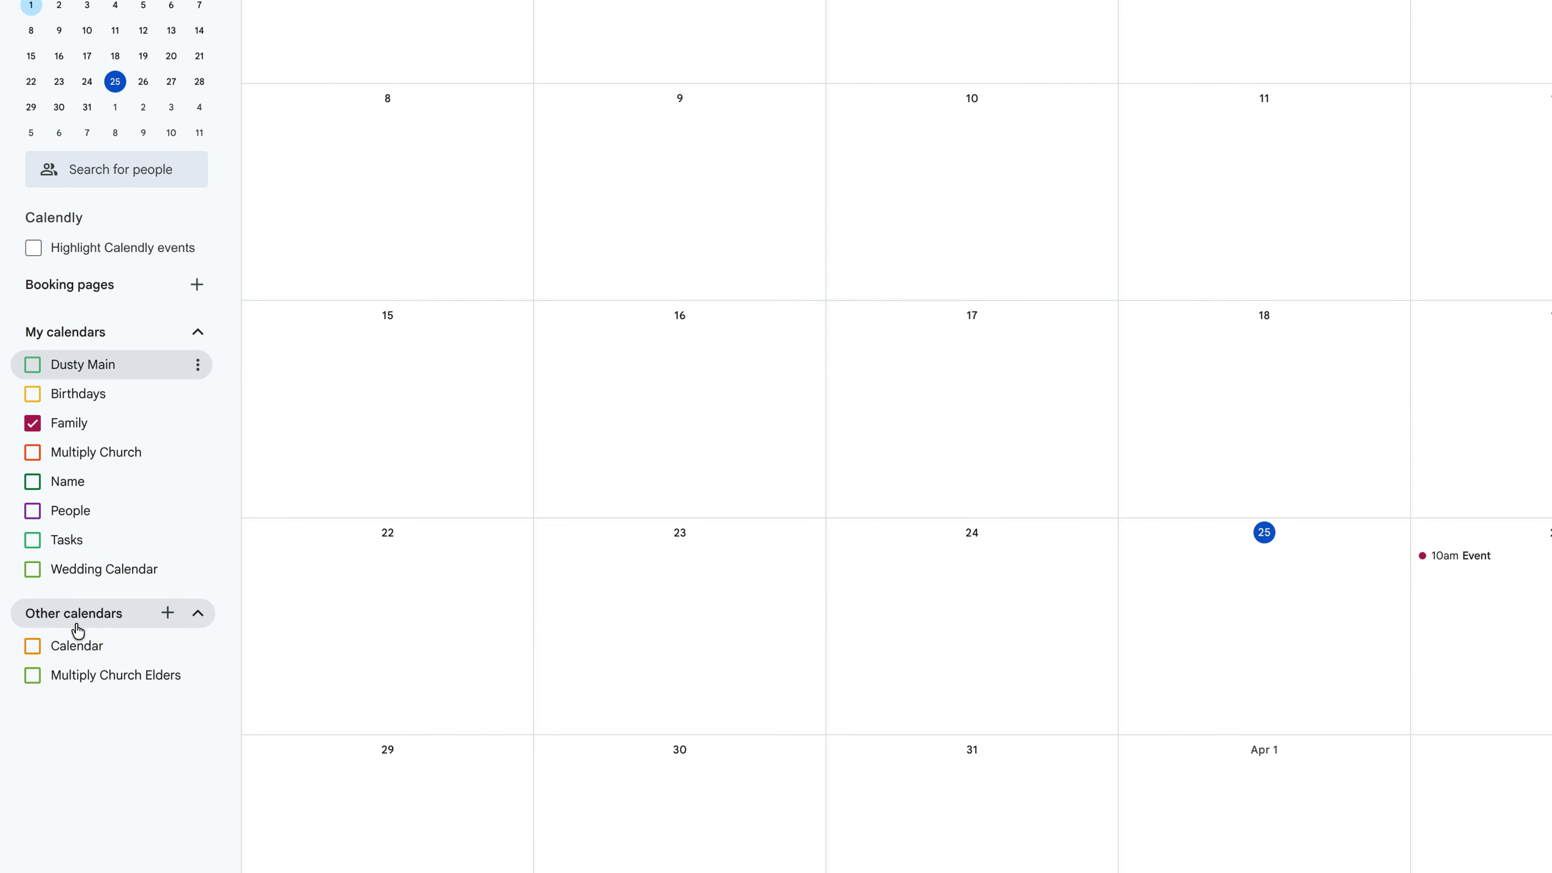
Step: Create a new calendar named Tutorial with the description "Description." and the time zone (GMT-04:00) Eastern Time - New York
{"action": "left_click", "coordinate": [170, 622]}
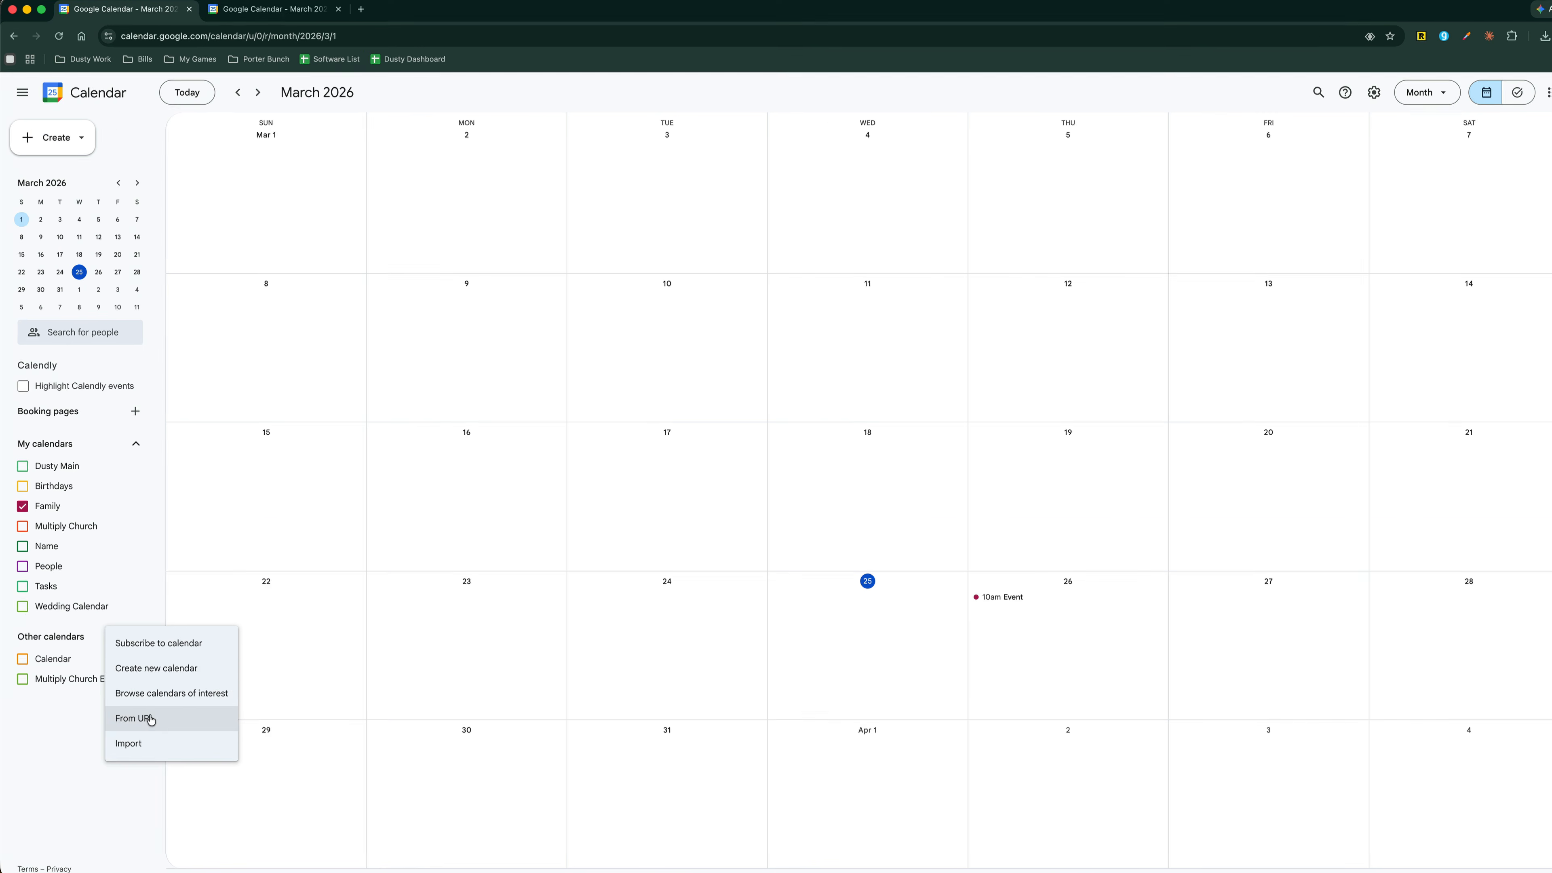
{"action": "left_click", "coordinate": [148, 671]}
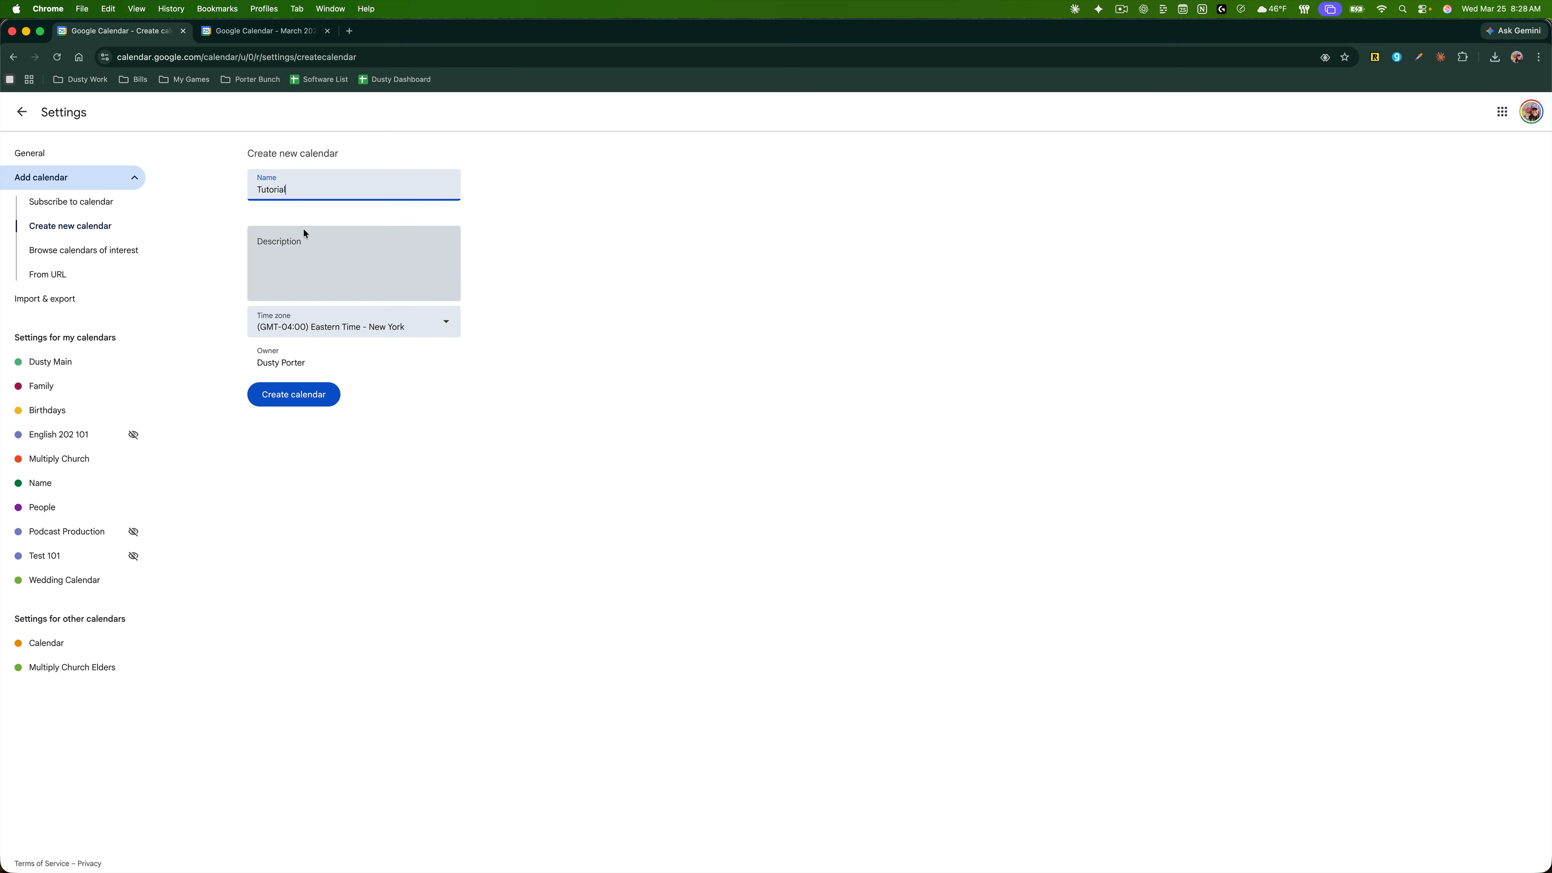
{"action": "left_click", "coordinate": [308, 264]}
{"action": "type", "text": "Description."}
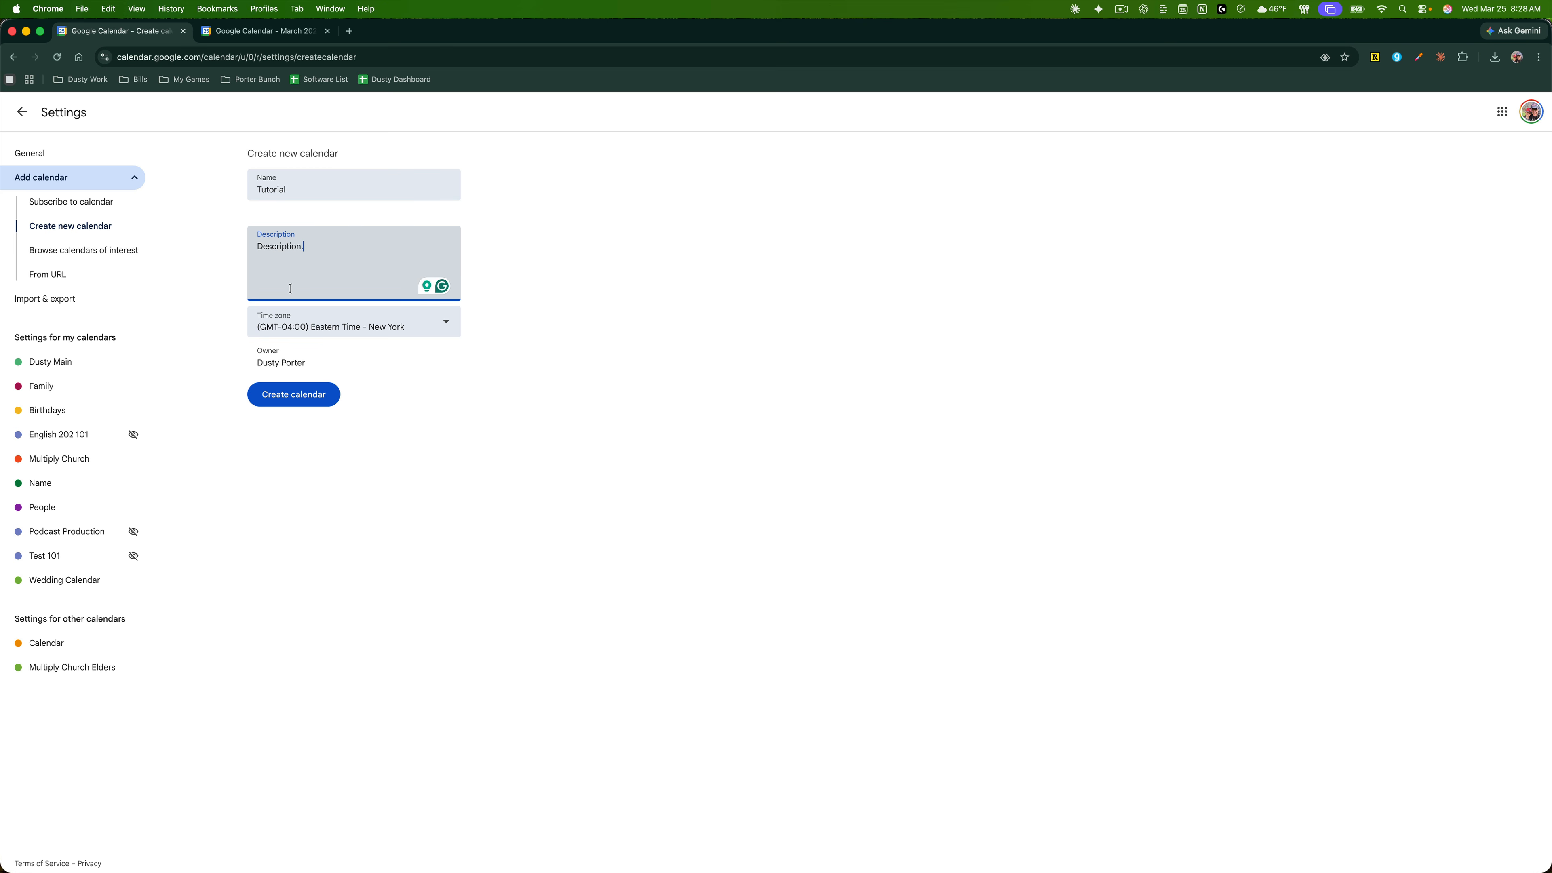
{"action": "left_click", "coordinate": [364, 321]}
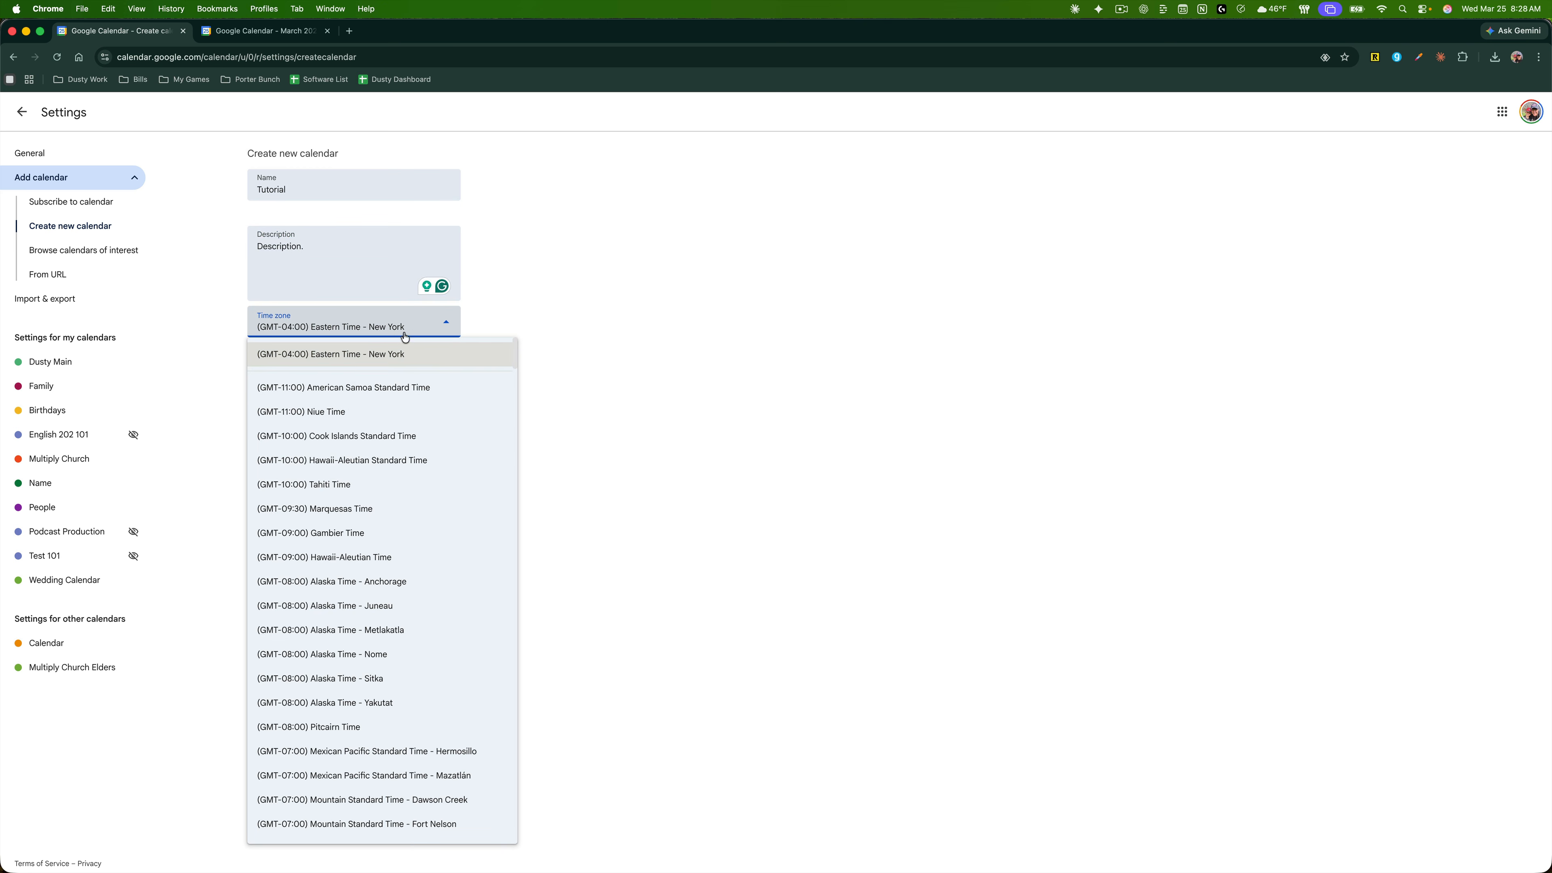
{"action": "left_click", "coordinate": [399, 355]}
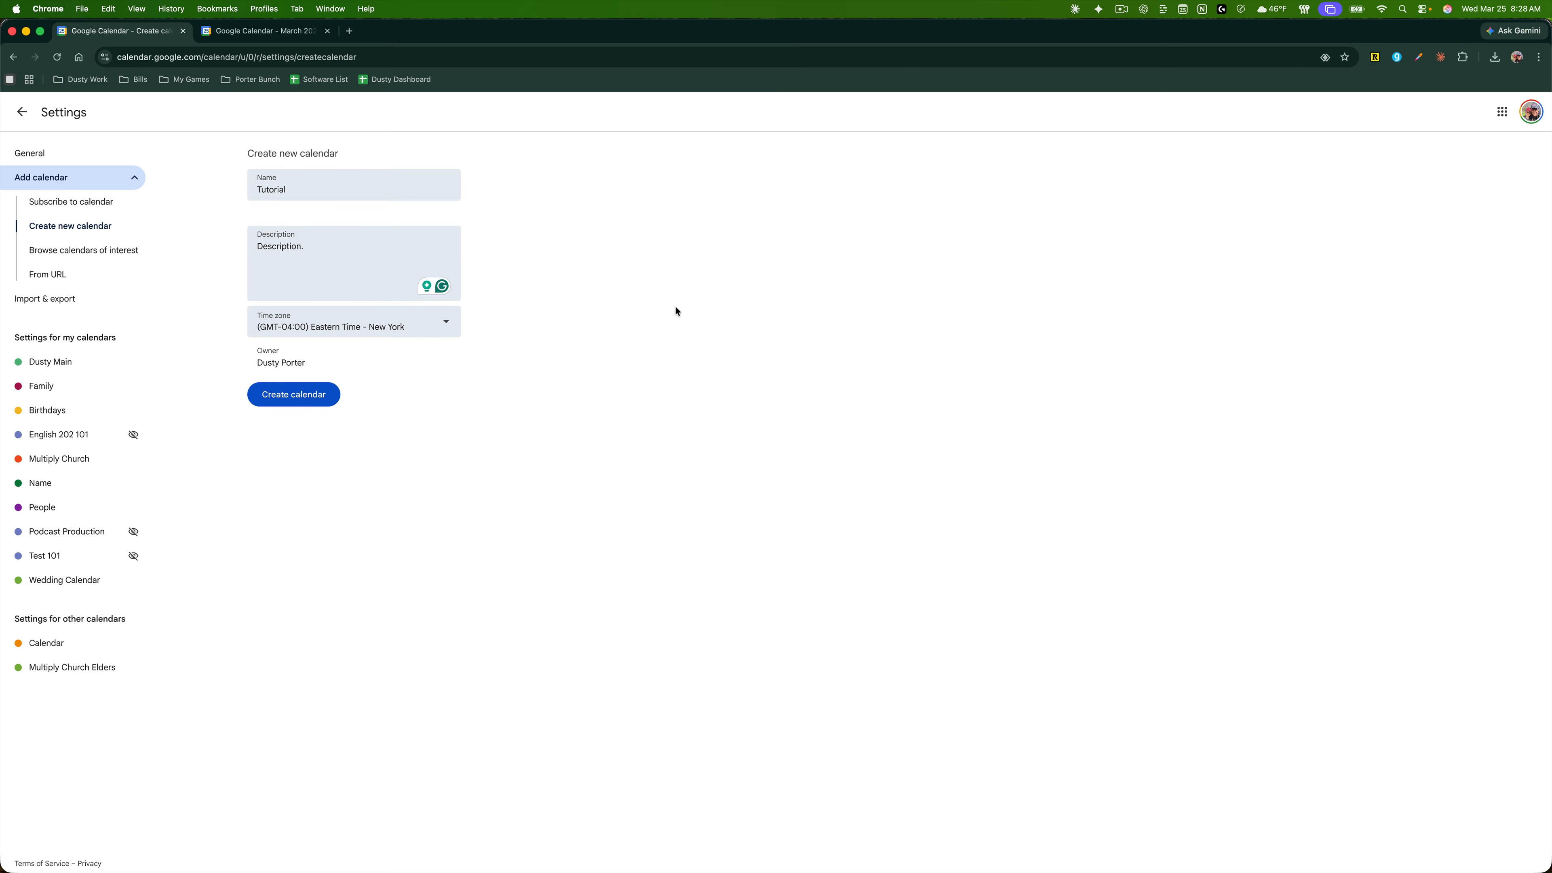
{"action": "left_click", "coordinate": [312, 400]}
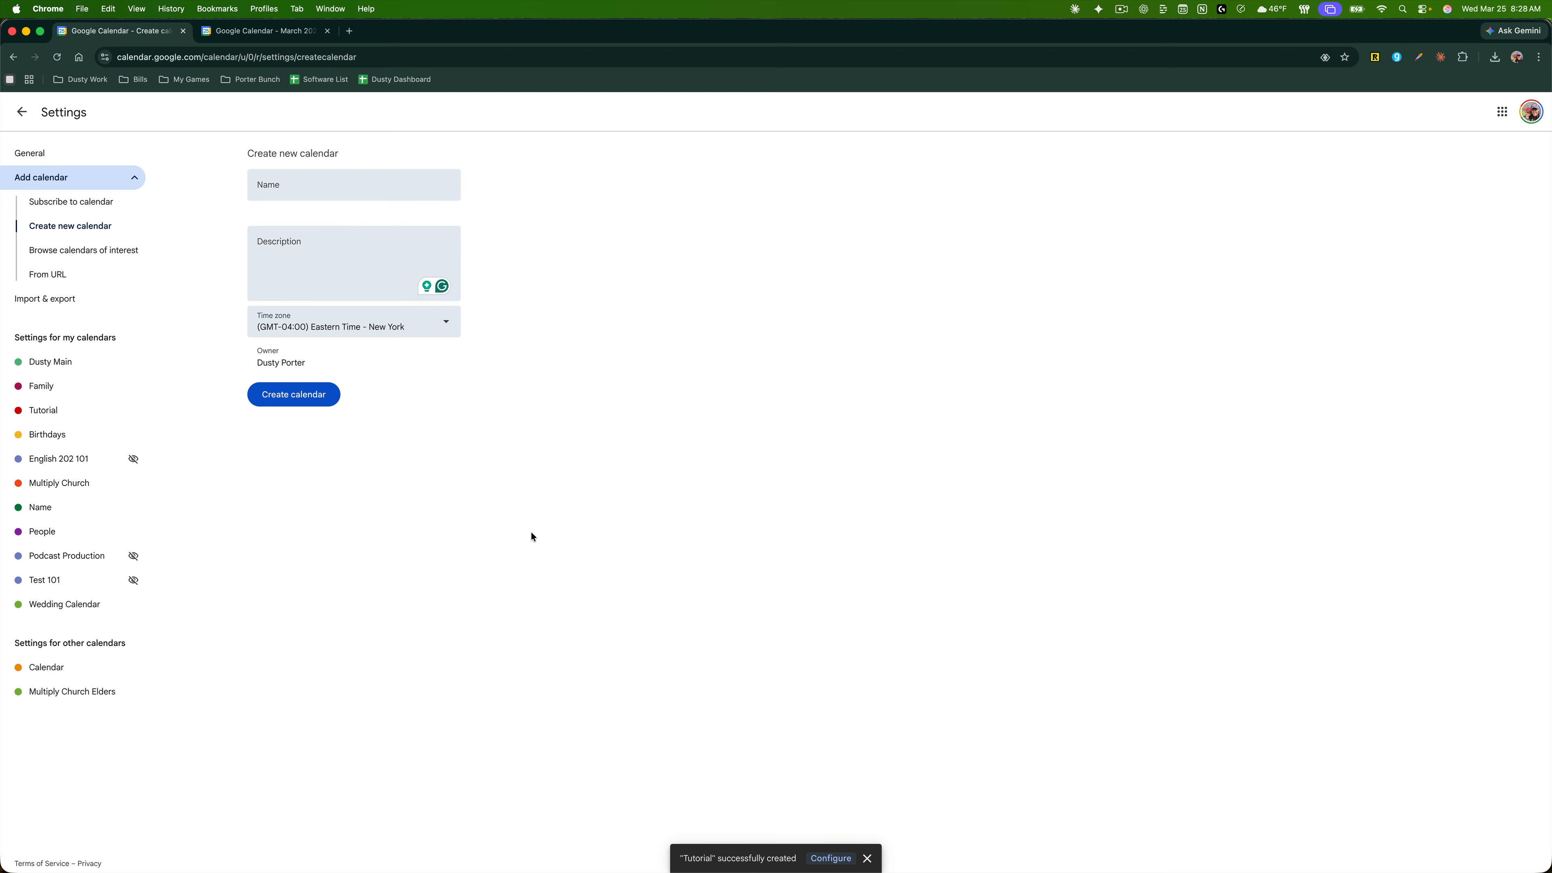
Step: Reload the calendar in the second browser tab, set Tutorial's custom color to #00d5b2, and display only that calendar
{"action": "left_click", "coordinate": [239, 32]}
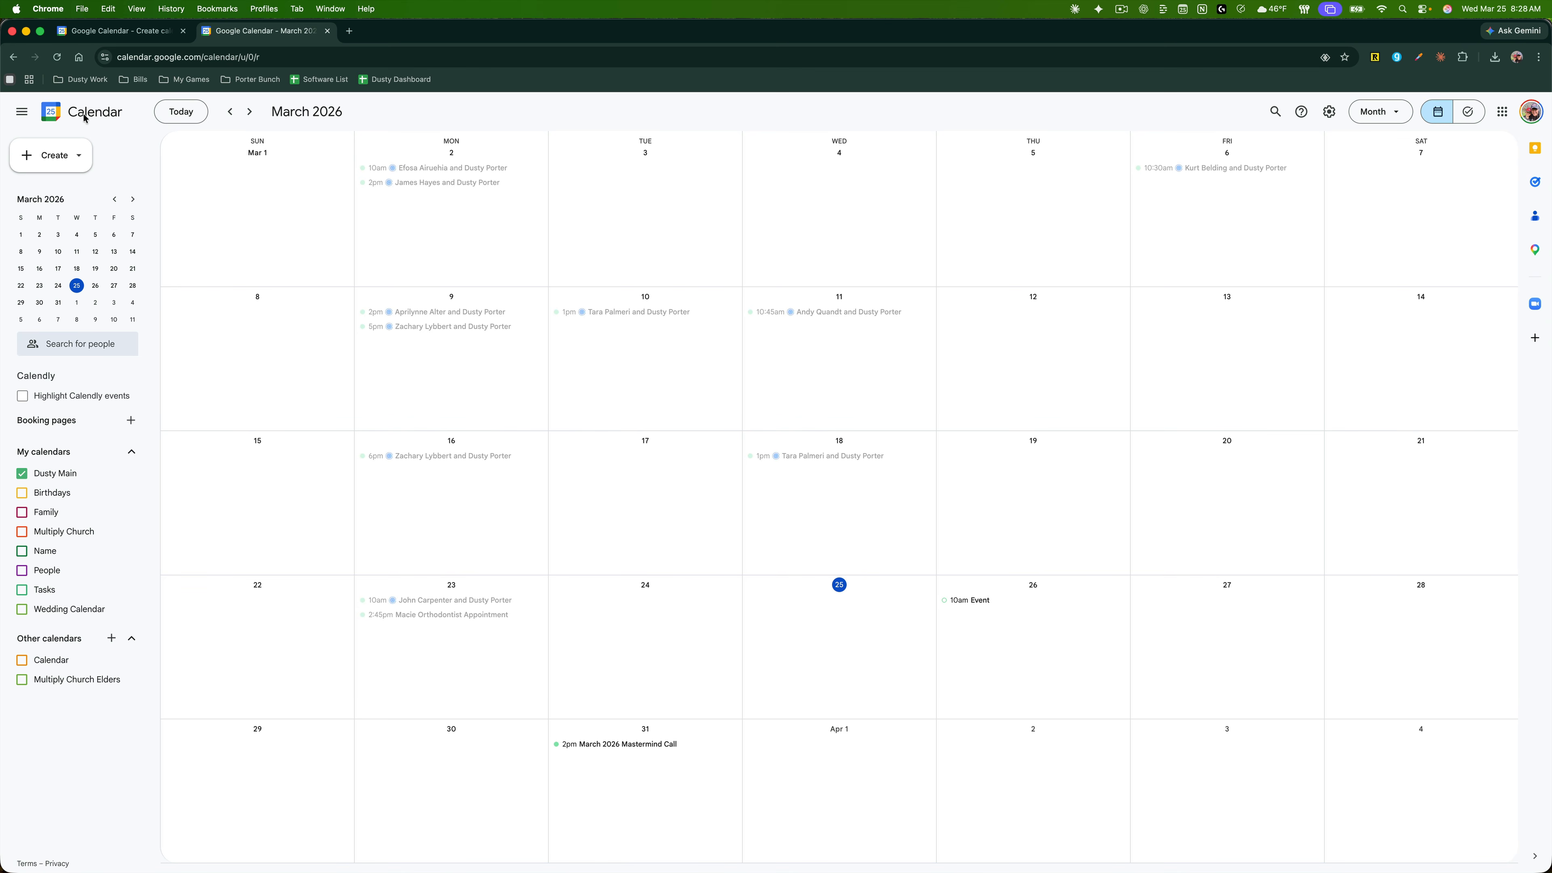
{"action": "left_click", "coordinate": [57, 57]}
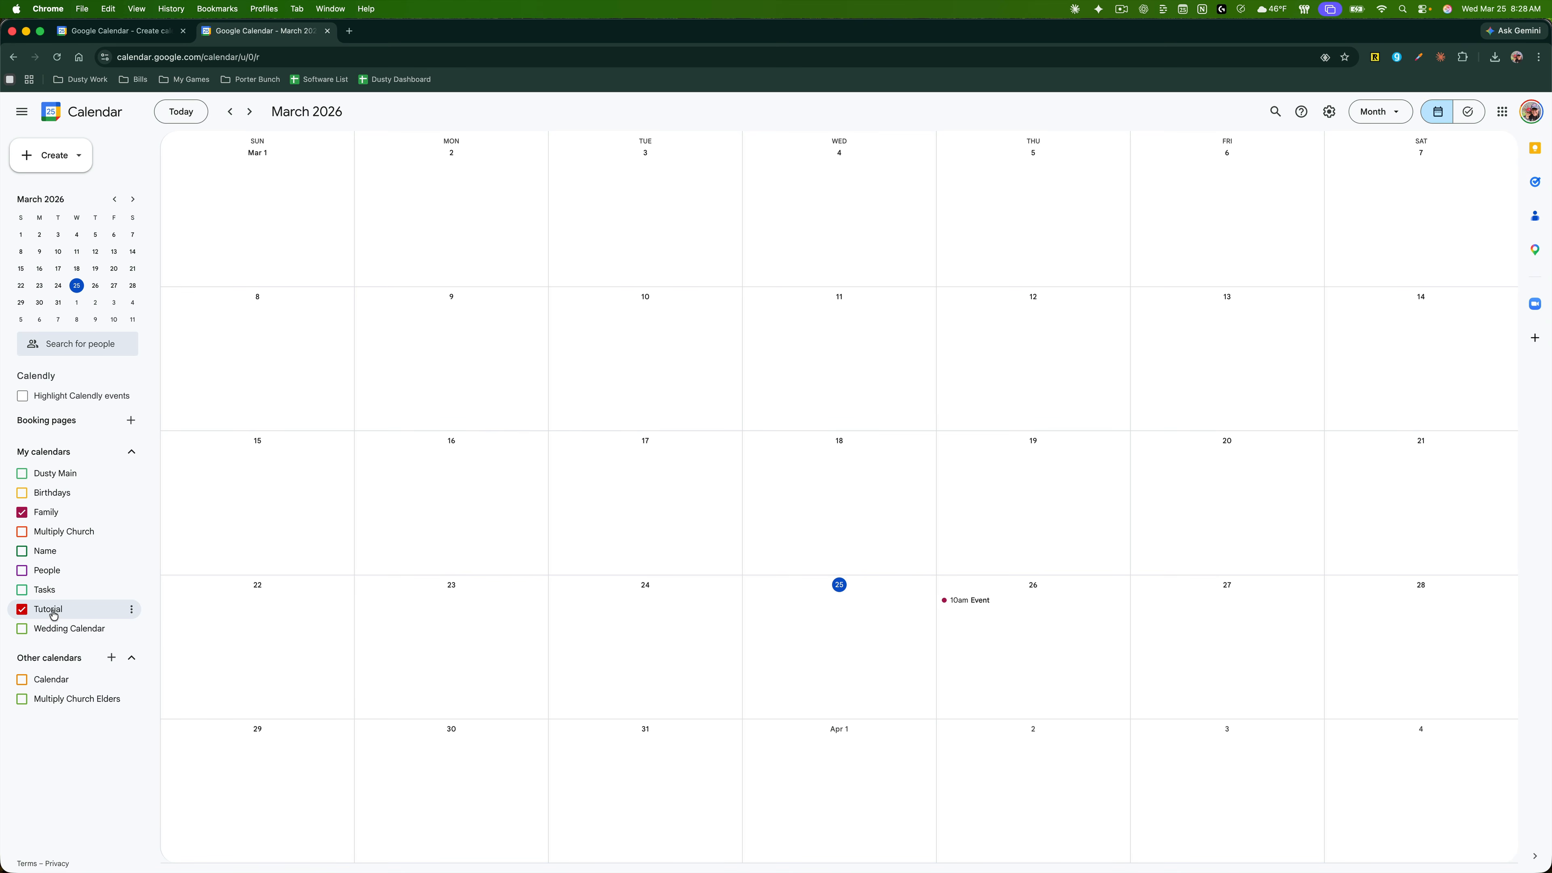
{"action": "left_click", "coordinate": [132, 611]}
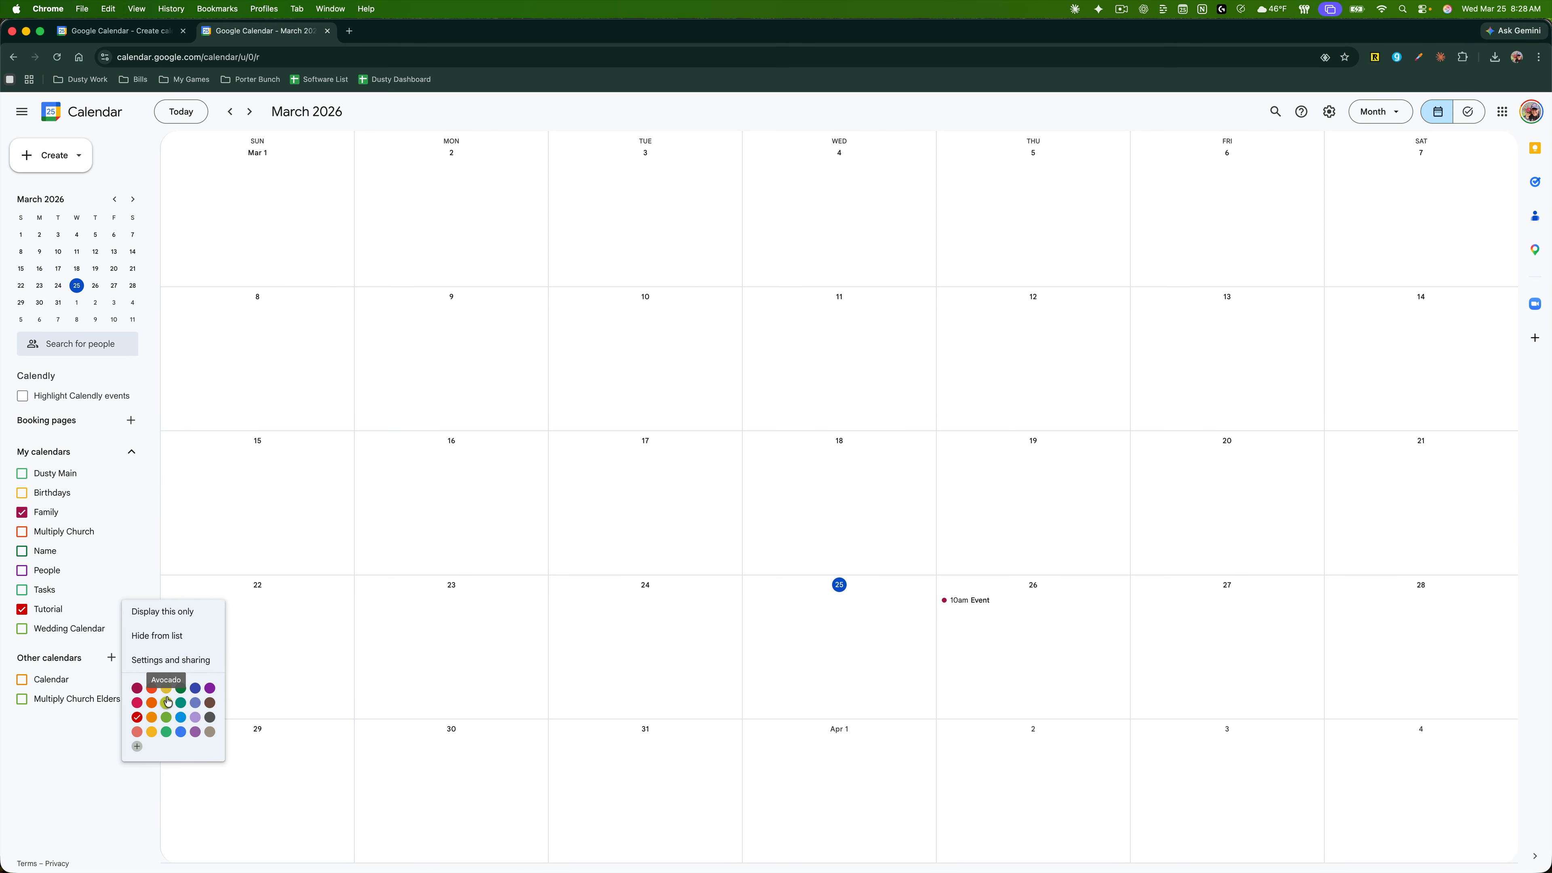
{"action": "left_click", "coordinate": [137, 747]}
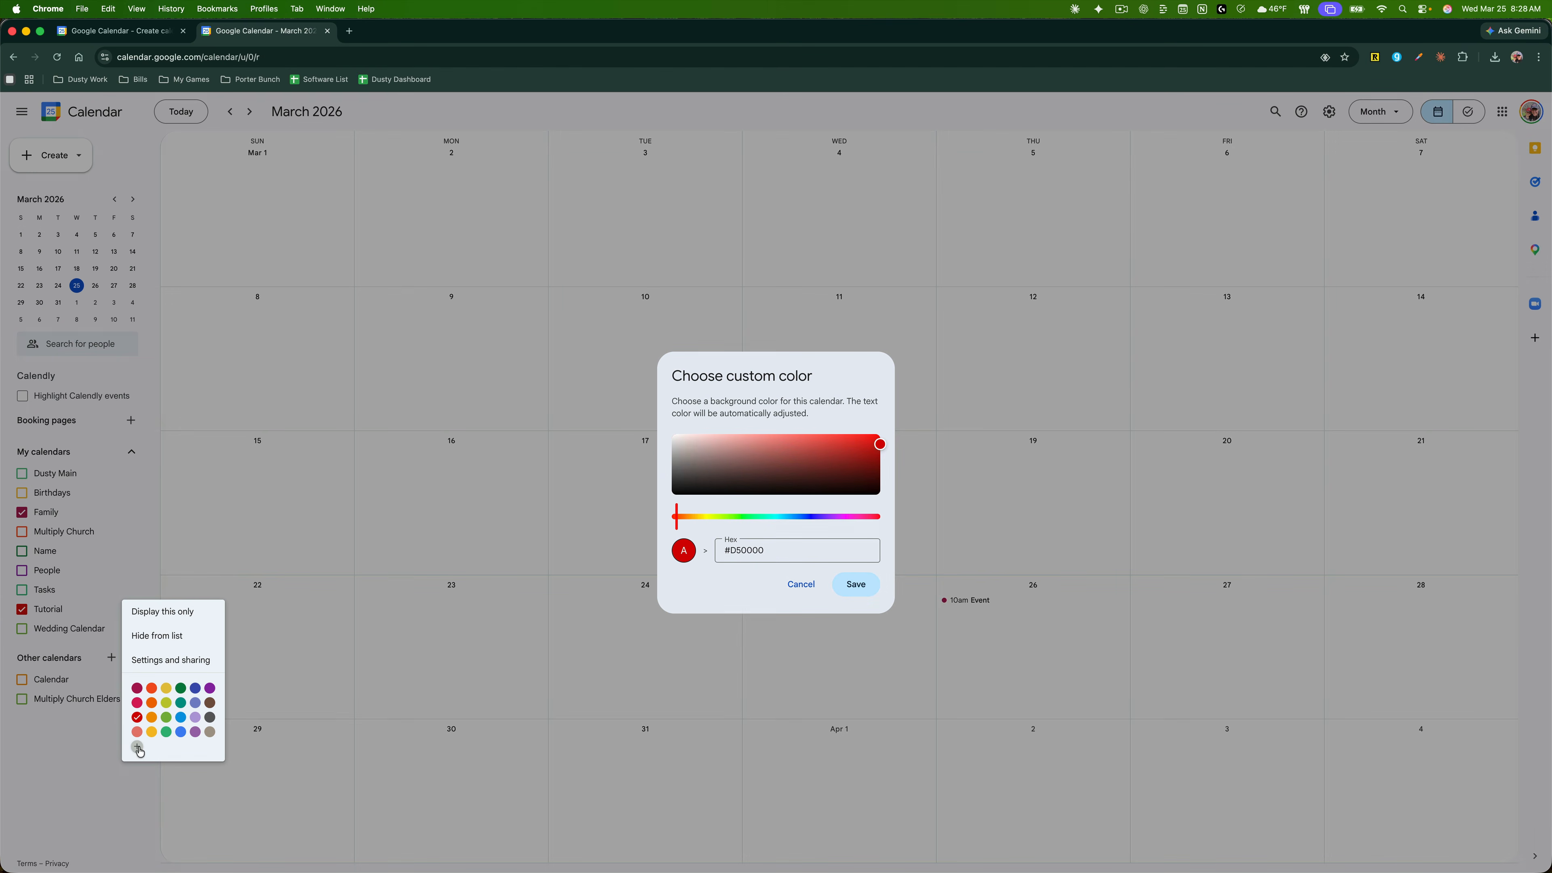
{"action": "left_click_drag", "start_coordinate": [713, 518], "coordinate": [771, 526]}
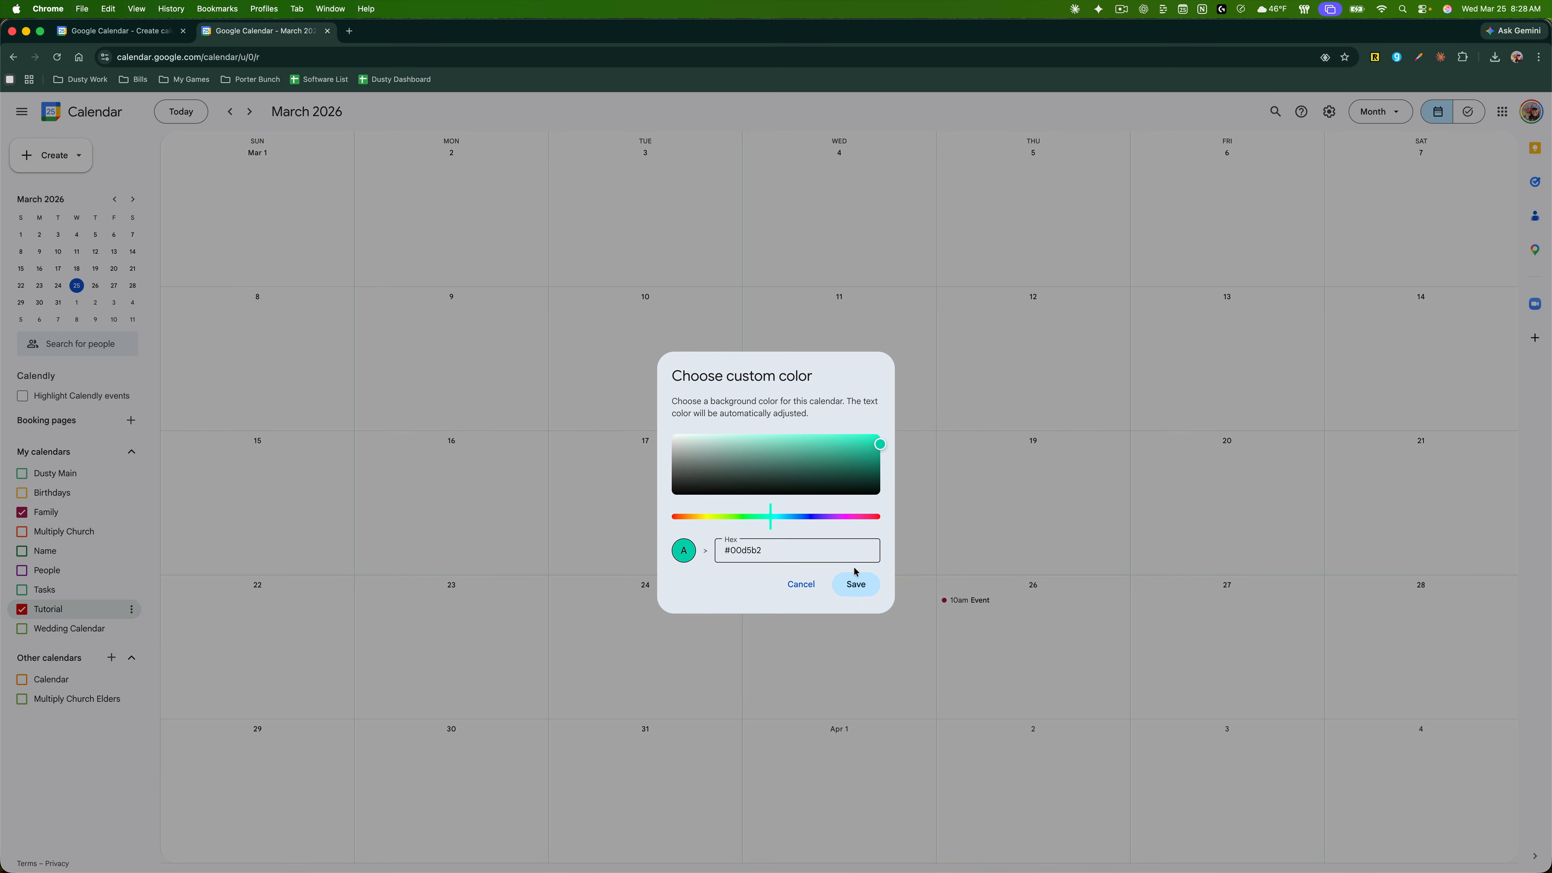
{"action": "left_click", "coordinate": [855, 584]}
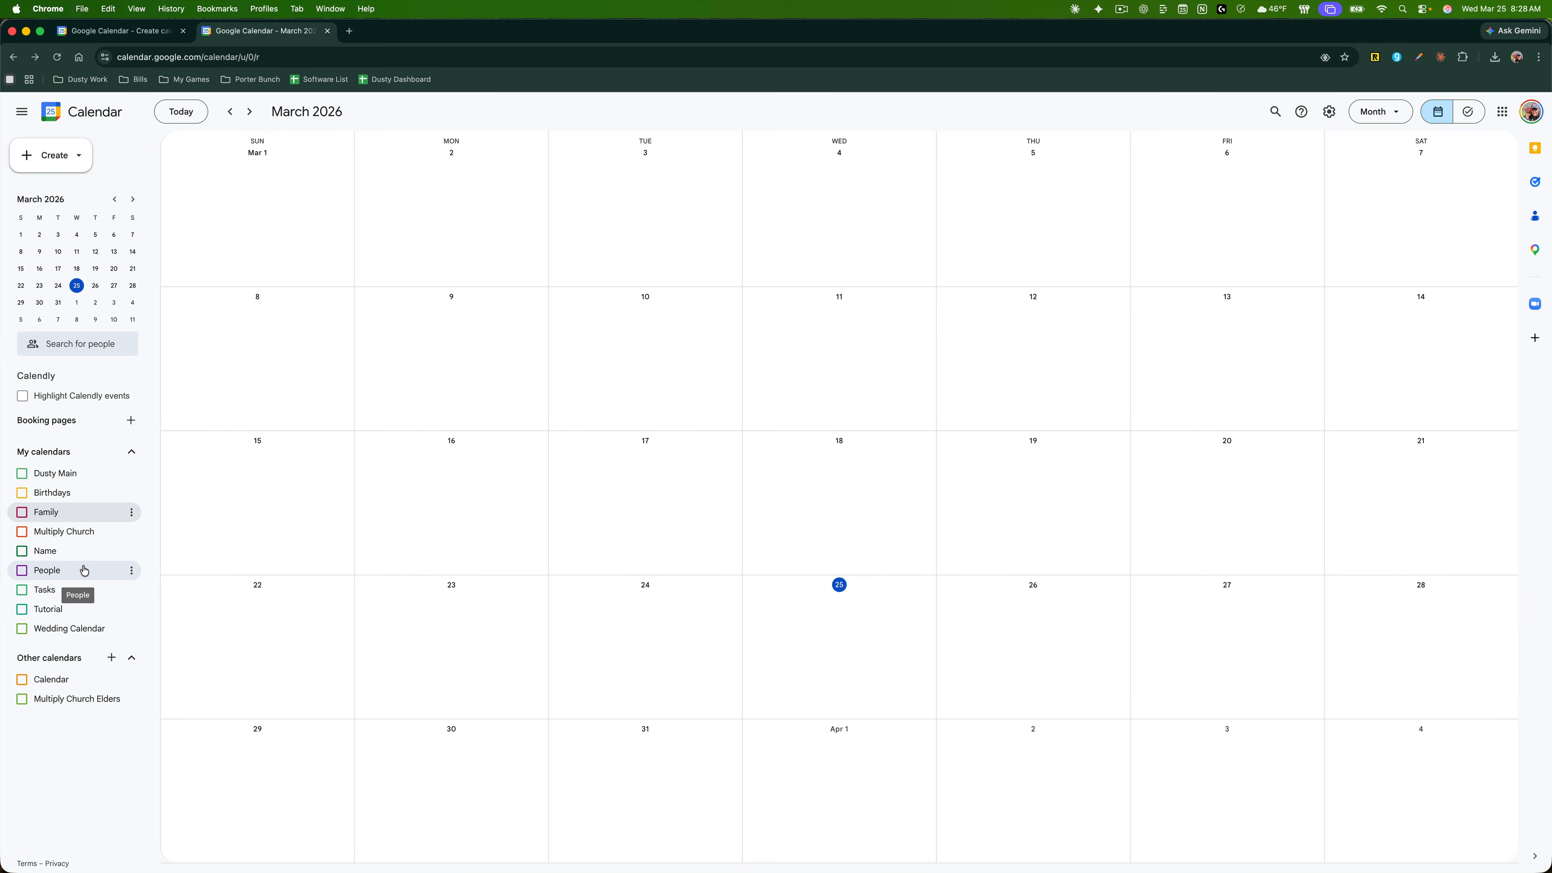
{"action": "left_click", "coordinate": [23, 610]}
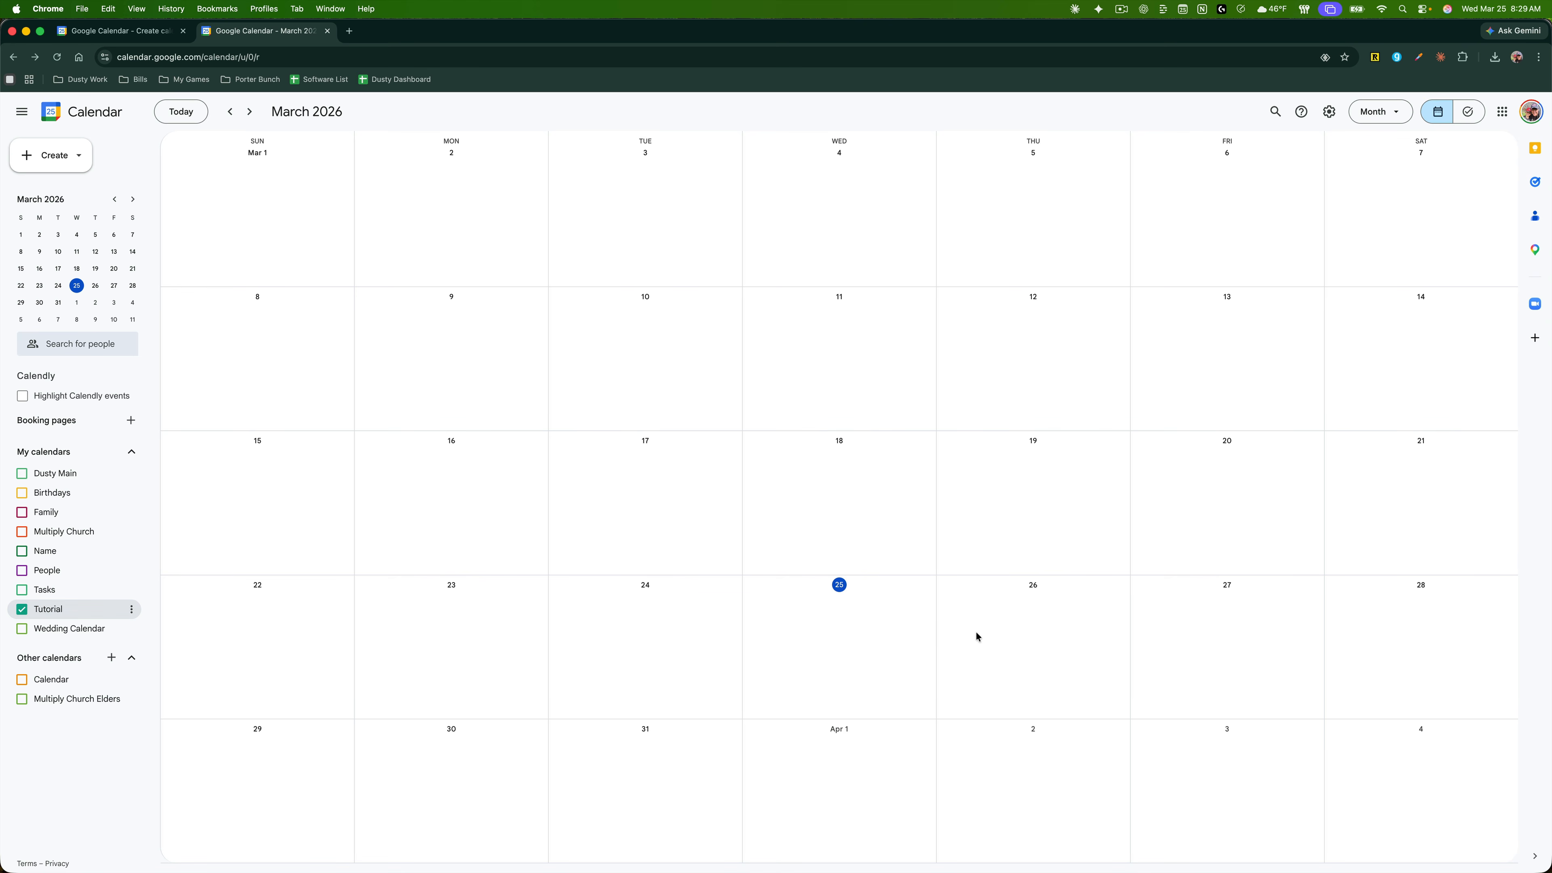
Step: Open a new April 1, 2026 event, review its calendar choices with Tutorial selected, and close it without saving
{"action": "left_click", "coordinate": [810, 750]}
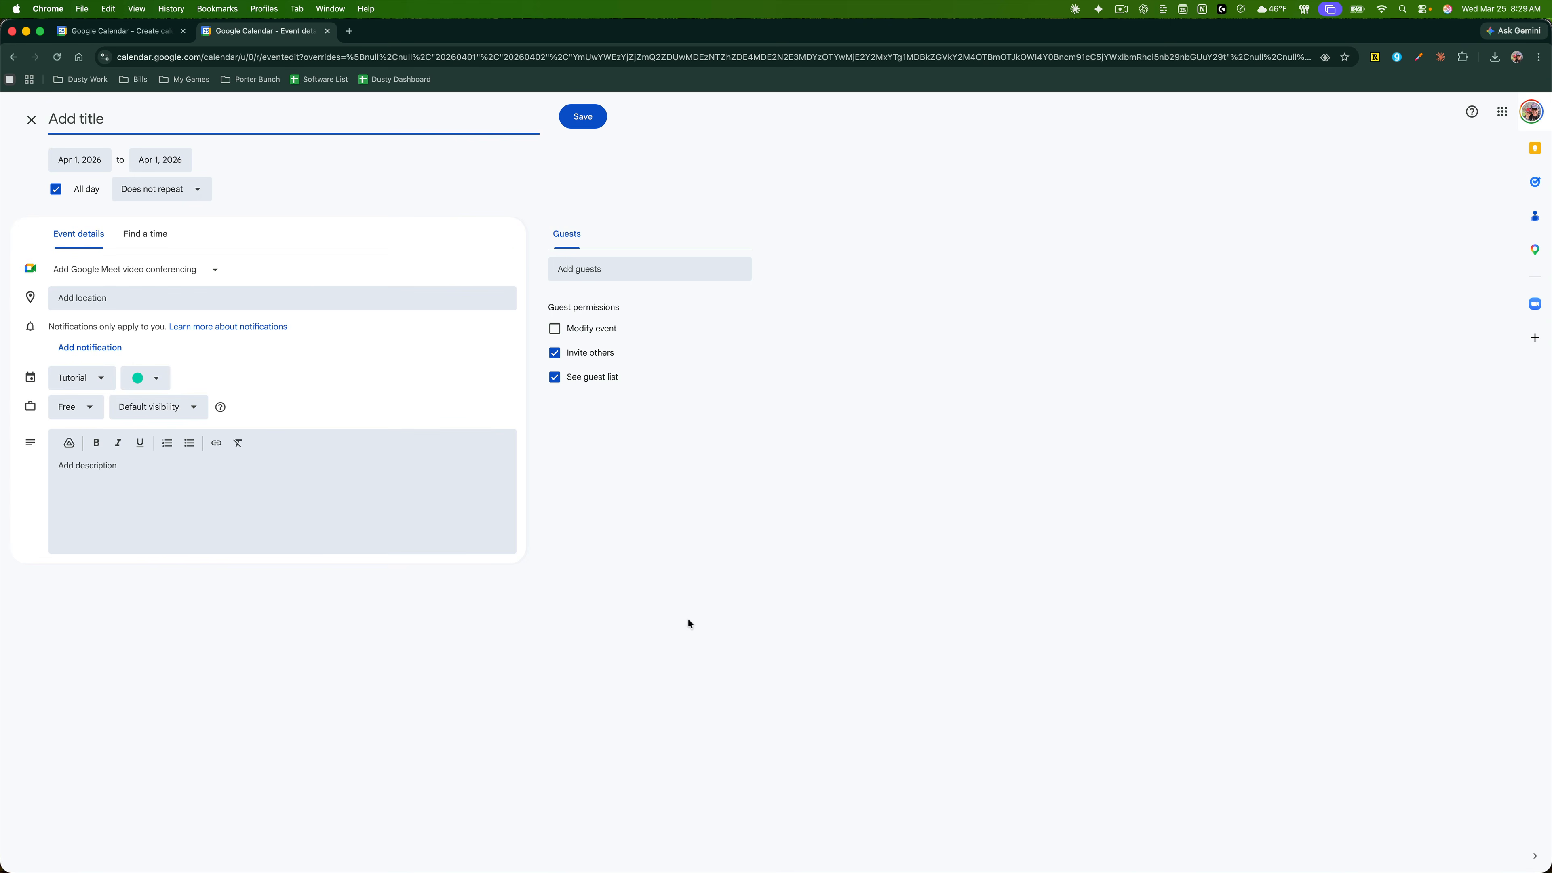
{"action": "left_click", "coordinate": [82, 378]}
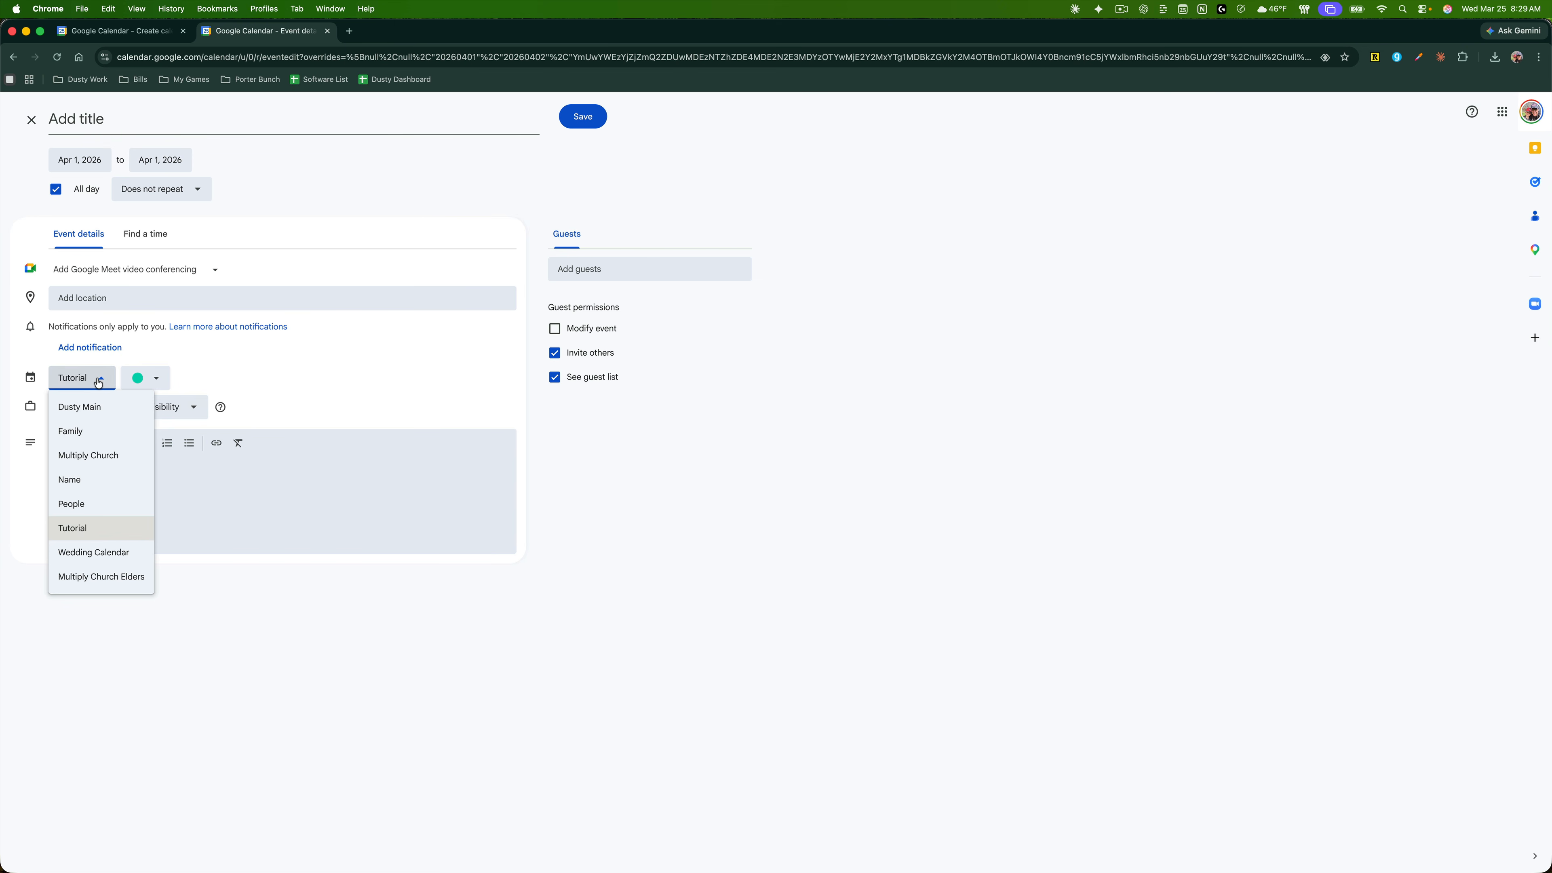
{"action": "left_click", "coordinate": [74, 529]}
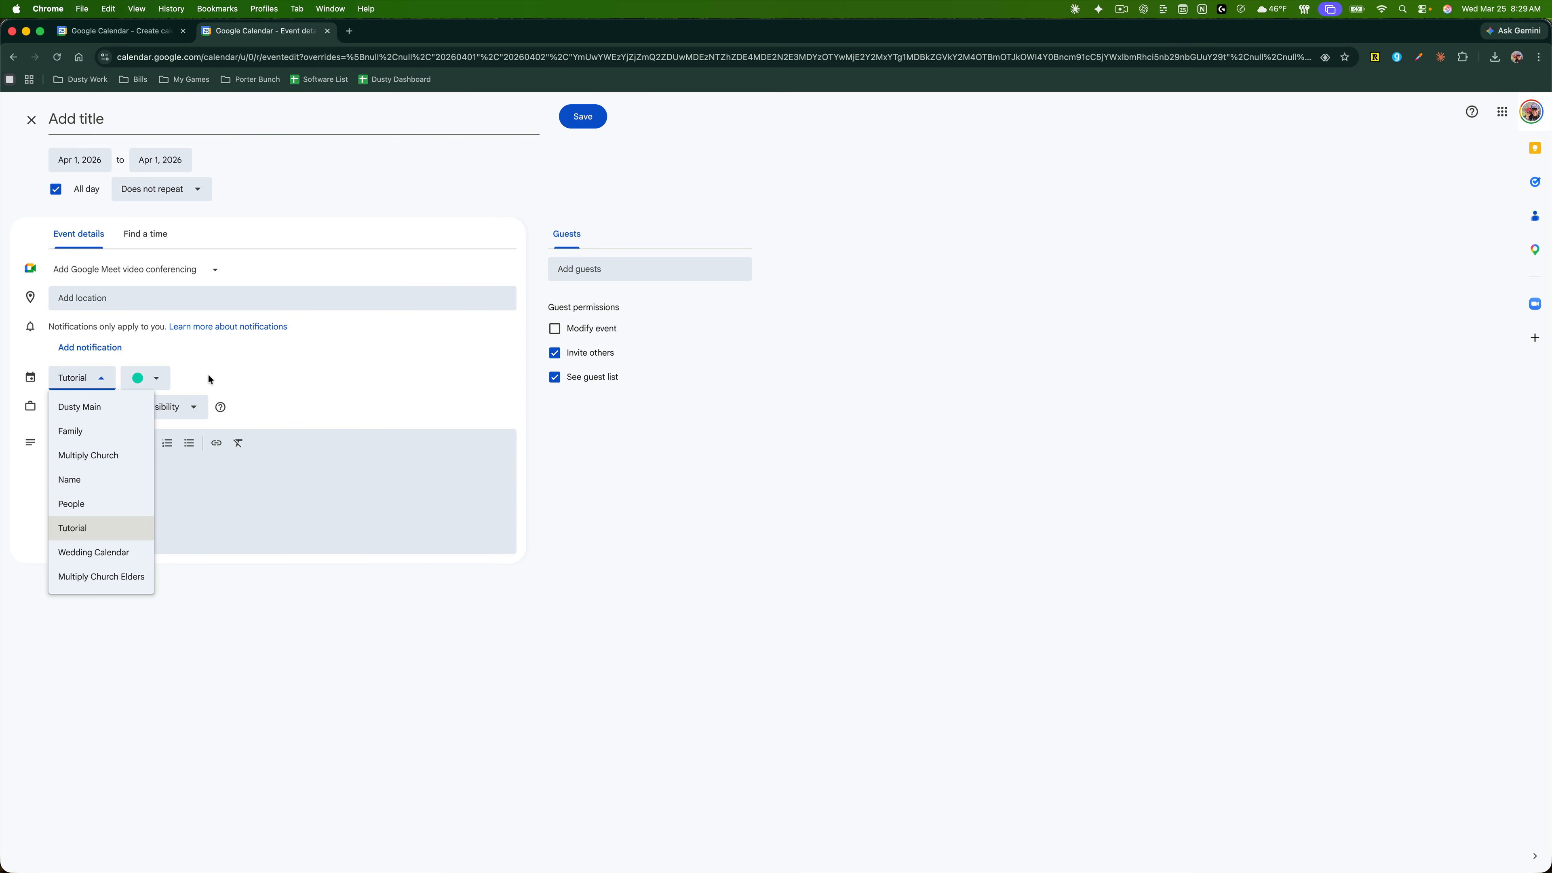
{"action": "left_click", "coordinate": [157, 386]}
{"action": "left_click", "coordinate": [293, 396]}
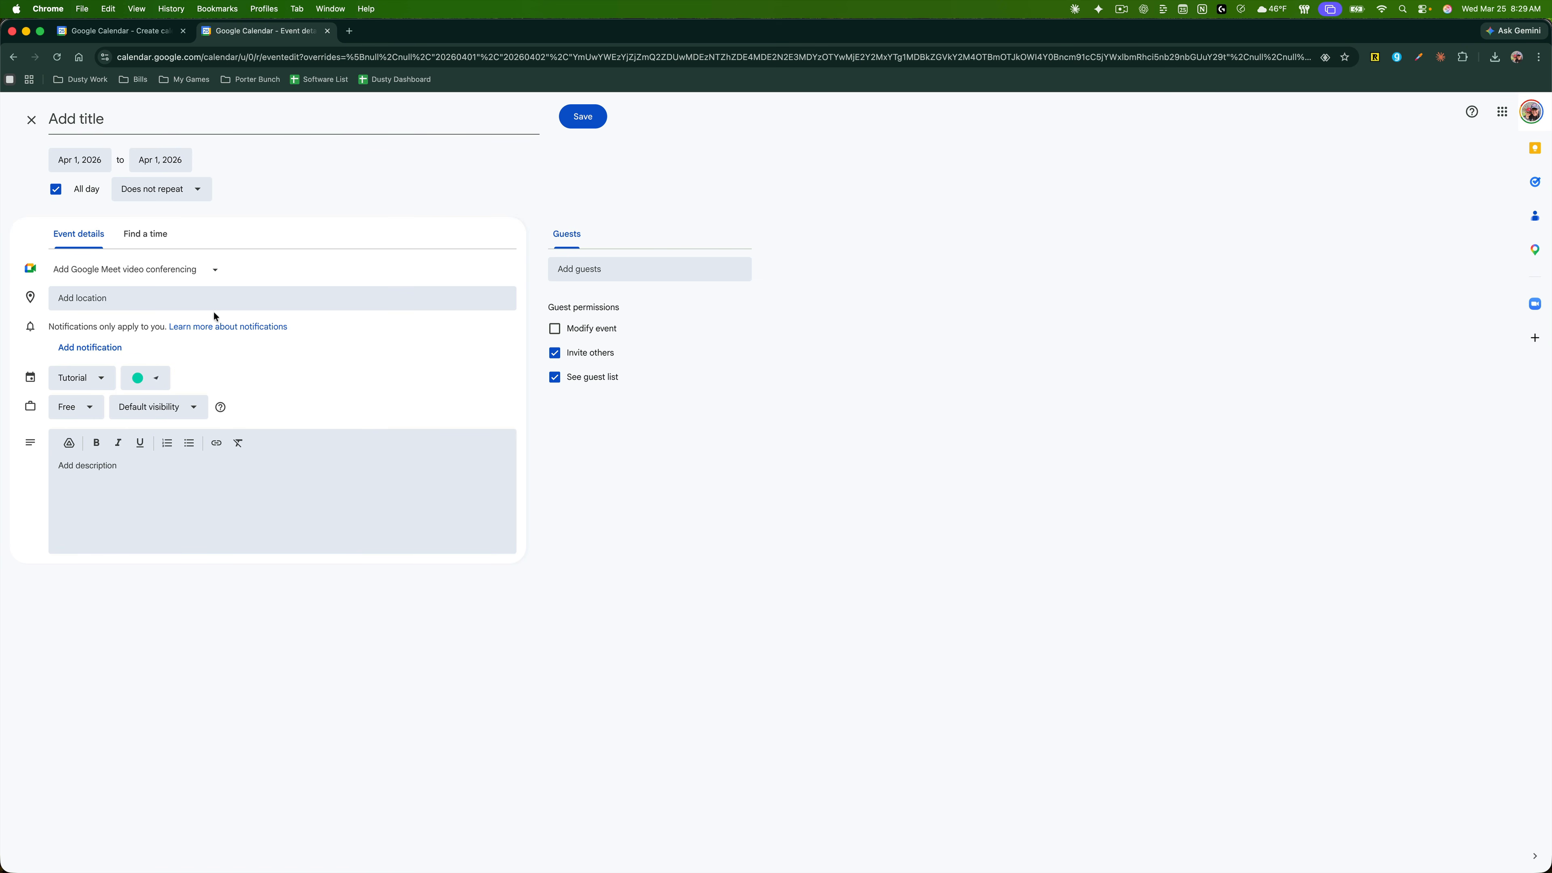
{"action": "left_click", "coordinate": [31, 119]}
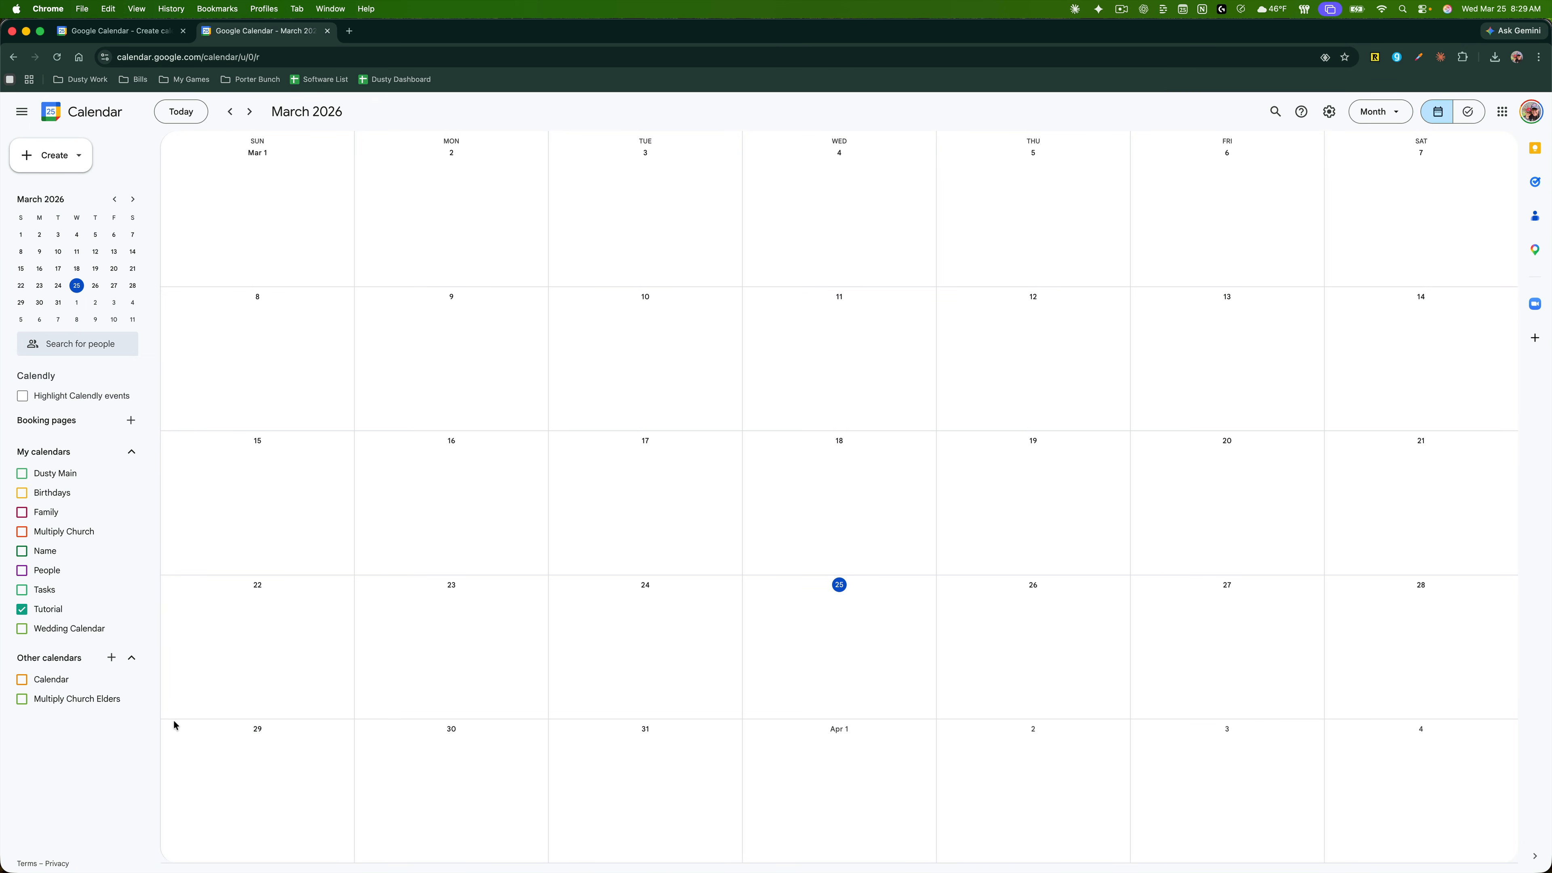
Step: Open the page for browsing calendars of interest to add
{"action": "left_click", "coordinate": [111, 659]}
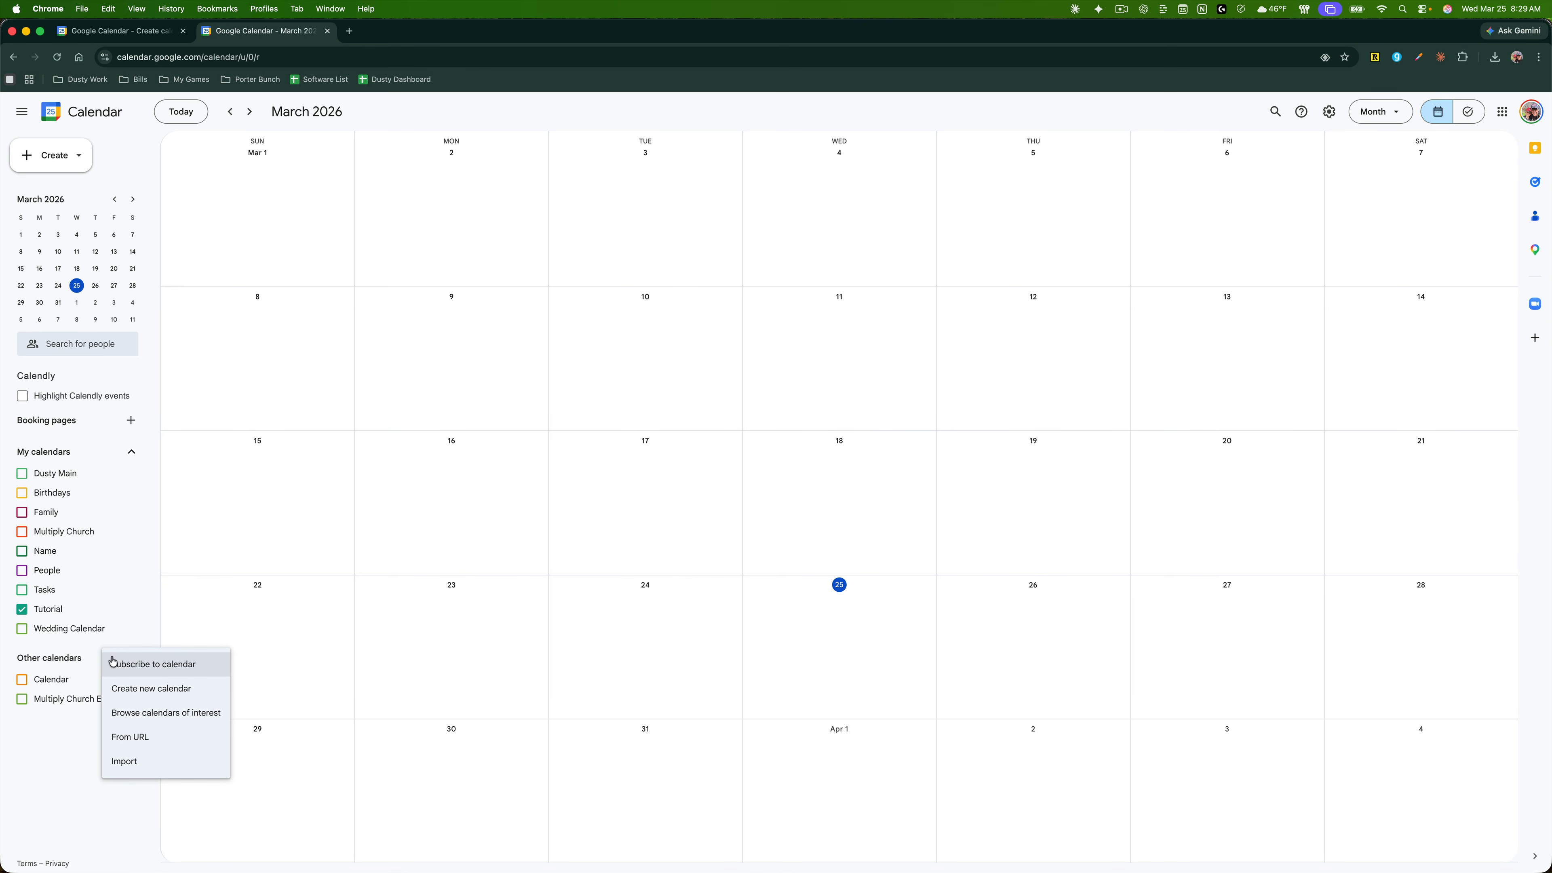
{"action": "left_click", "coordinate": [154, 714]}
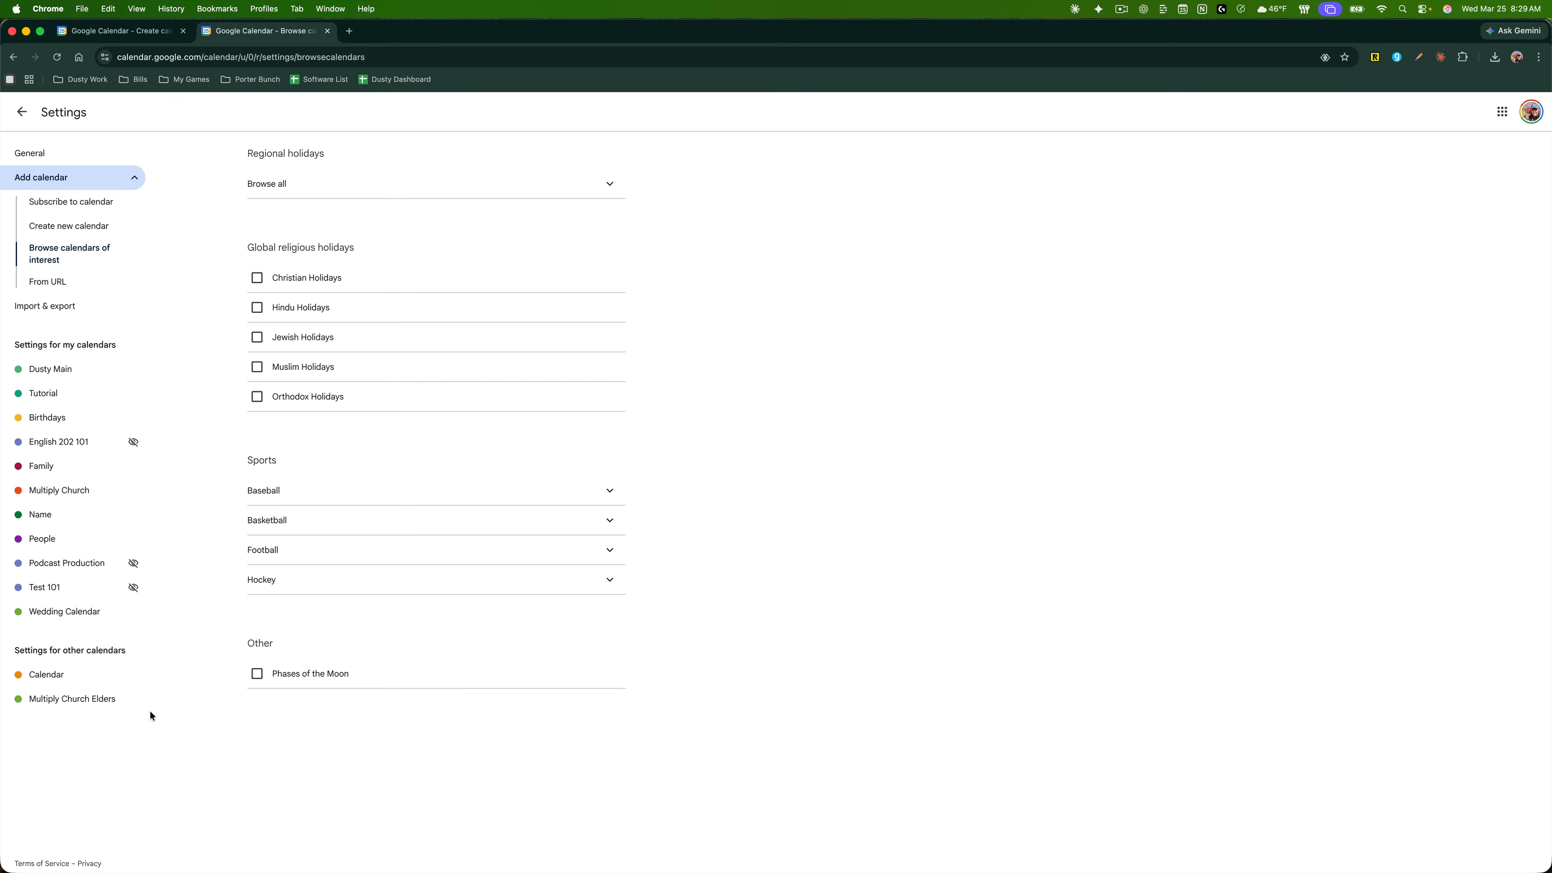
Step: Subscribe to the Atlanta Braves calendar under Major League Baseball - MLB, preview its schedule, and return to the main calendar
{"action": "left_click", "coordinate": [269, 491]}
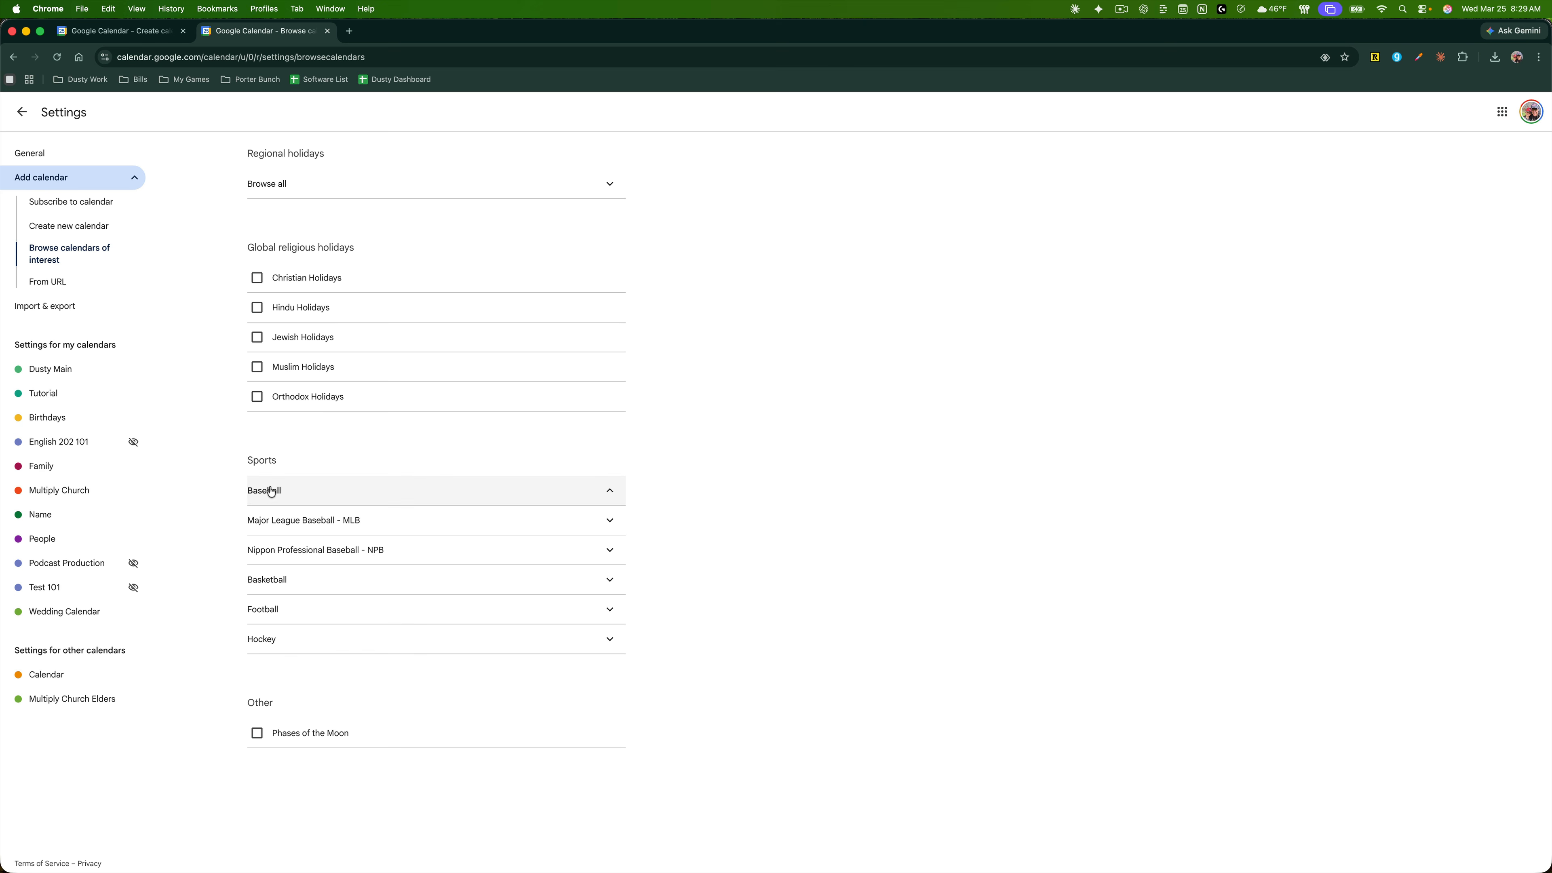
{"action": "left_click", "coordinate": [346, 520]}
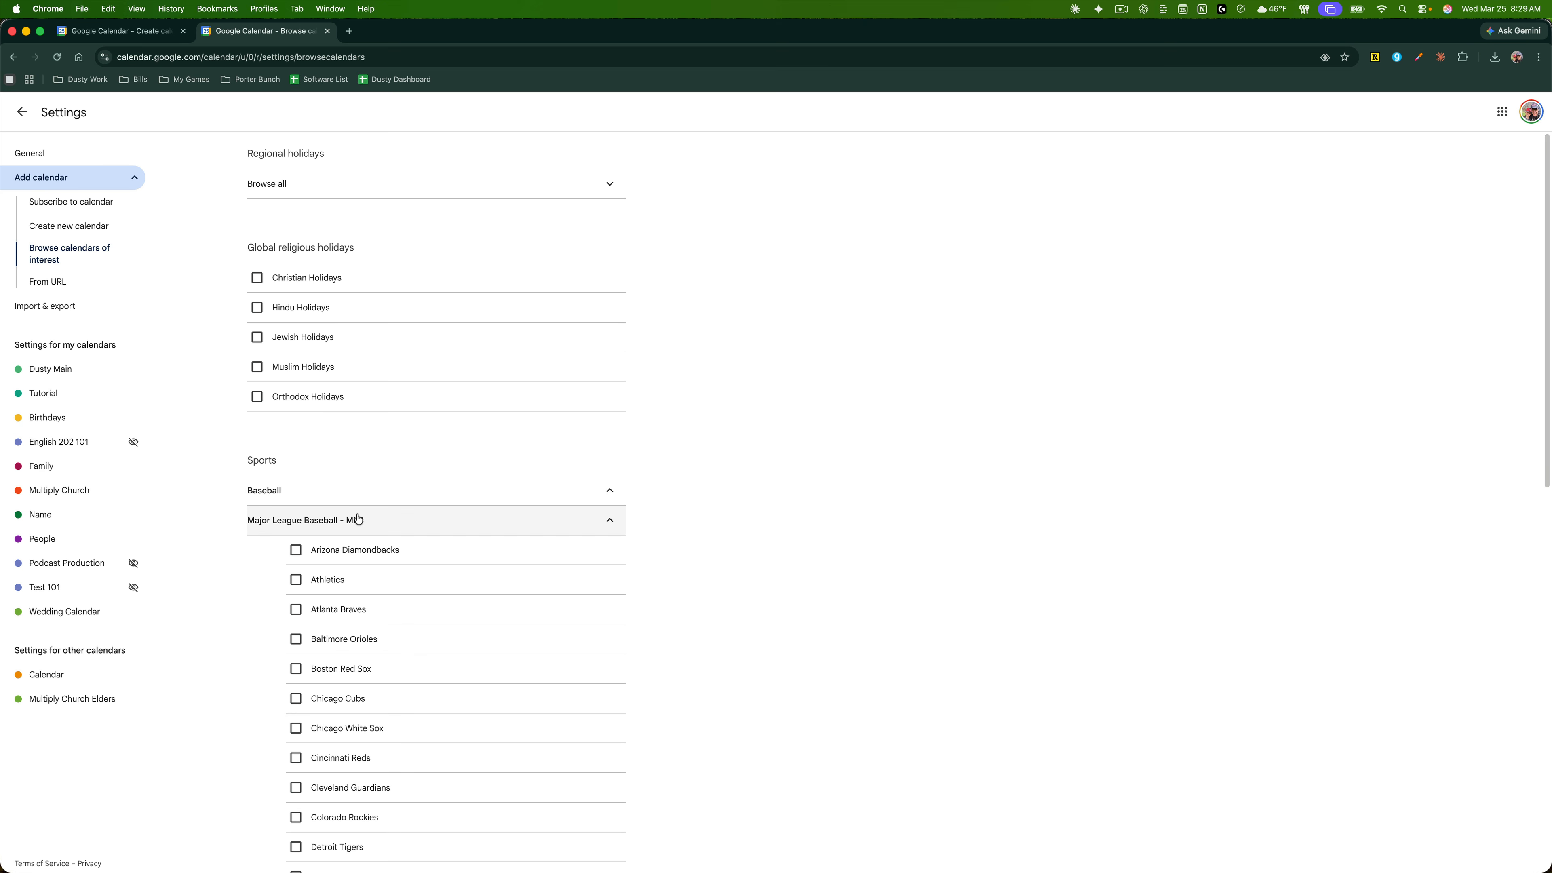
{"action": "left_click", "coordinate": [295, 610]}
{"action": "left_click", "coordinate": [608, 610]}
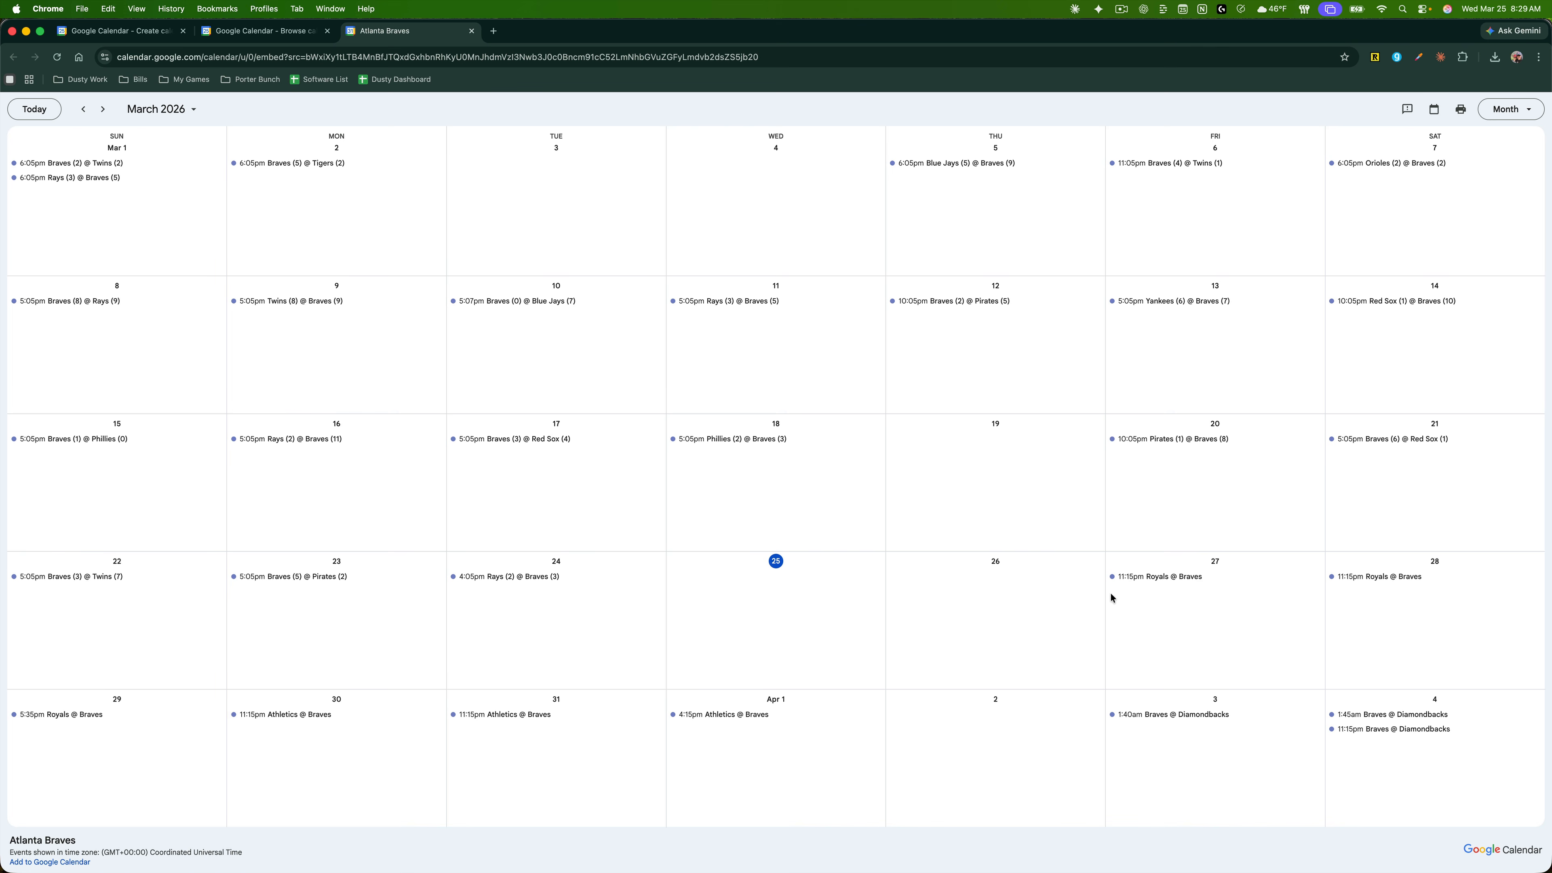
{"action": "left_click", "coordinate": [252, 31]}
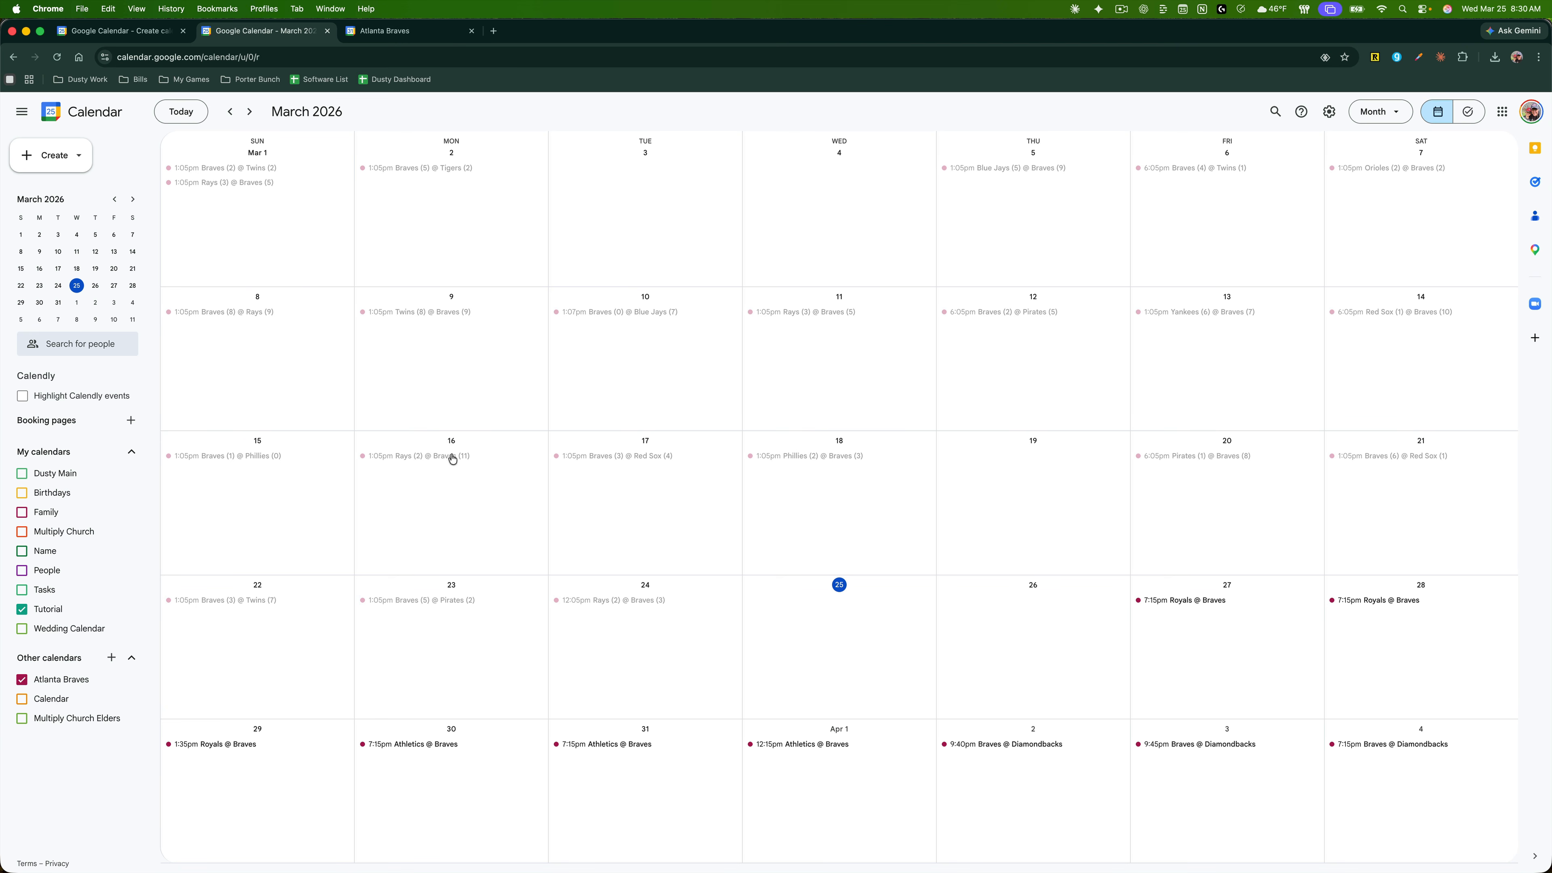
Step: Hide the Atlanta Braves events and remove the subscribed calendar named Calendar from the other calendars
{"action": "left_click", "coordinate": [22, 681]}
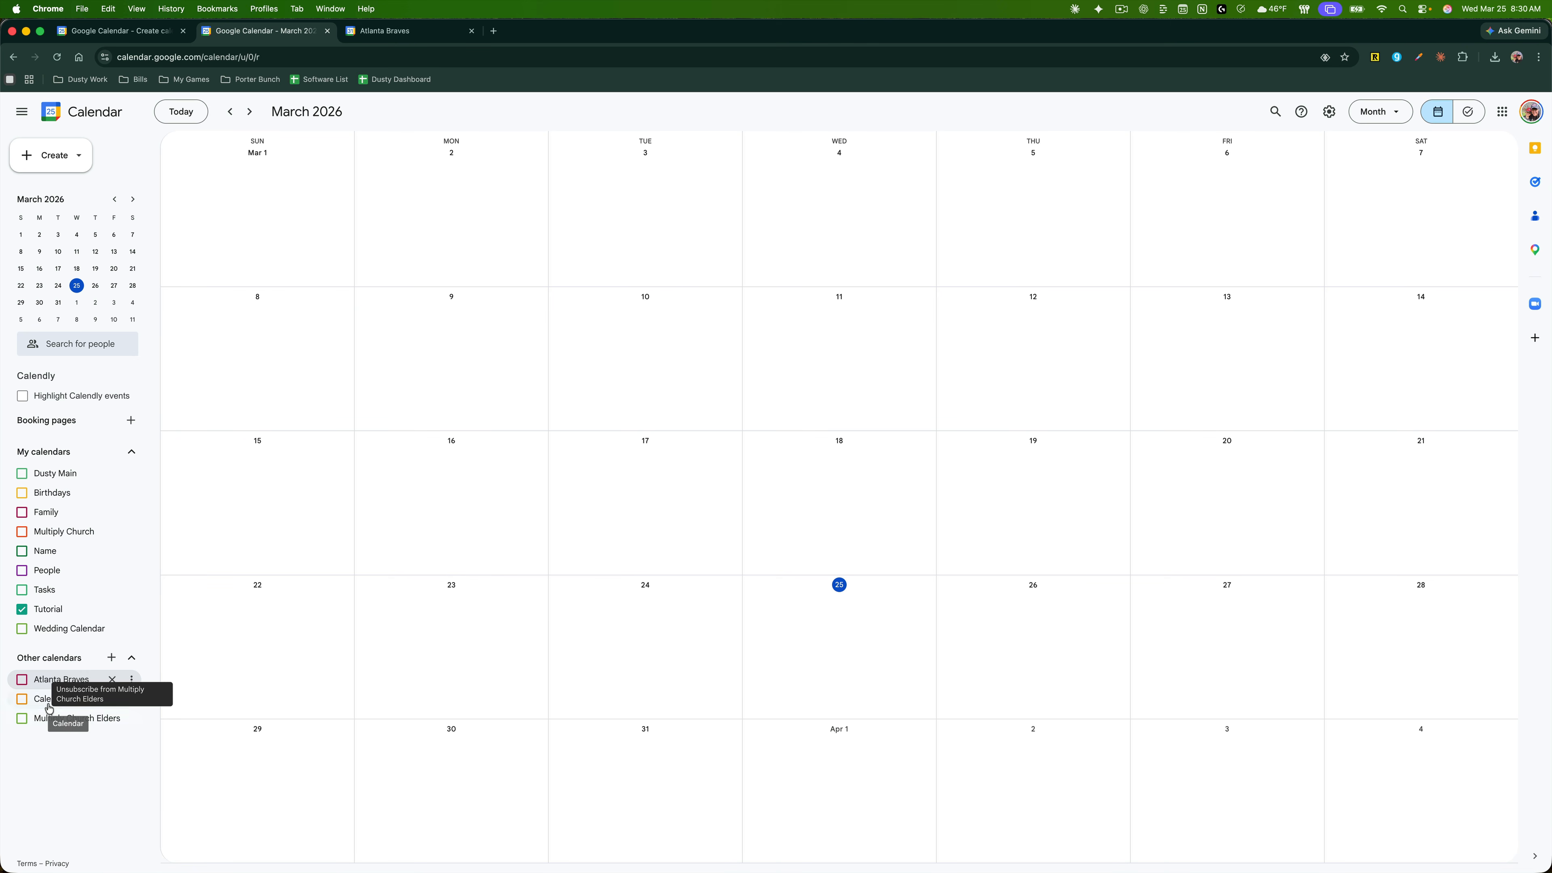
{"action": "left_click", "coordinate": [112, 699]}
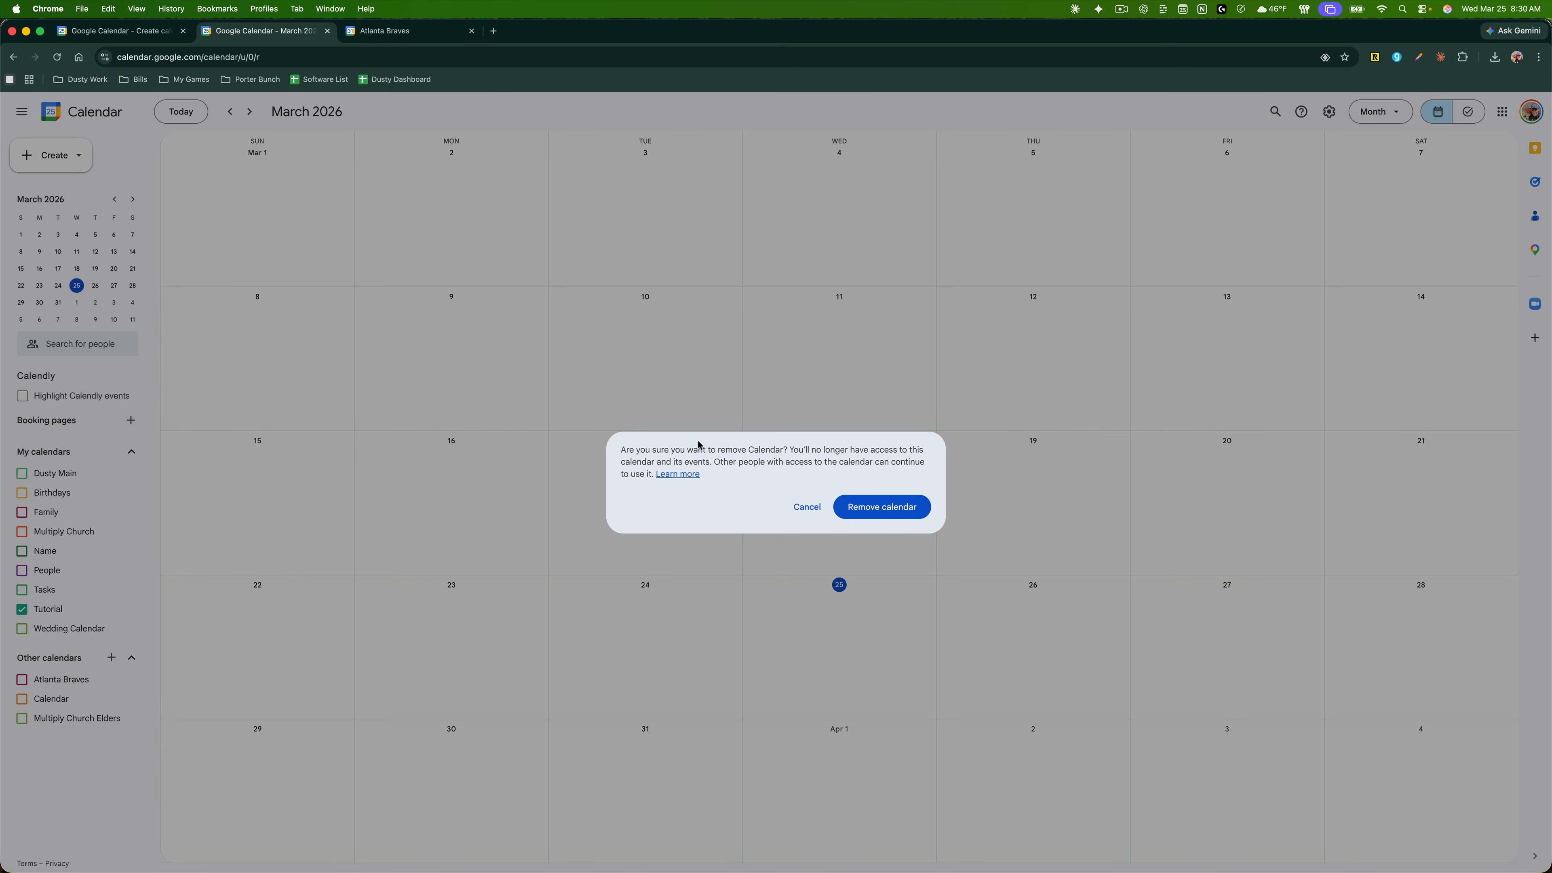
{"action": "left_click", "coordinate": [880, 508]}
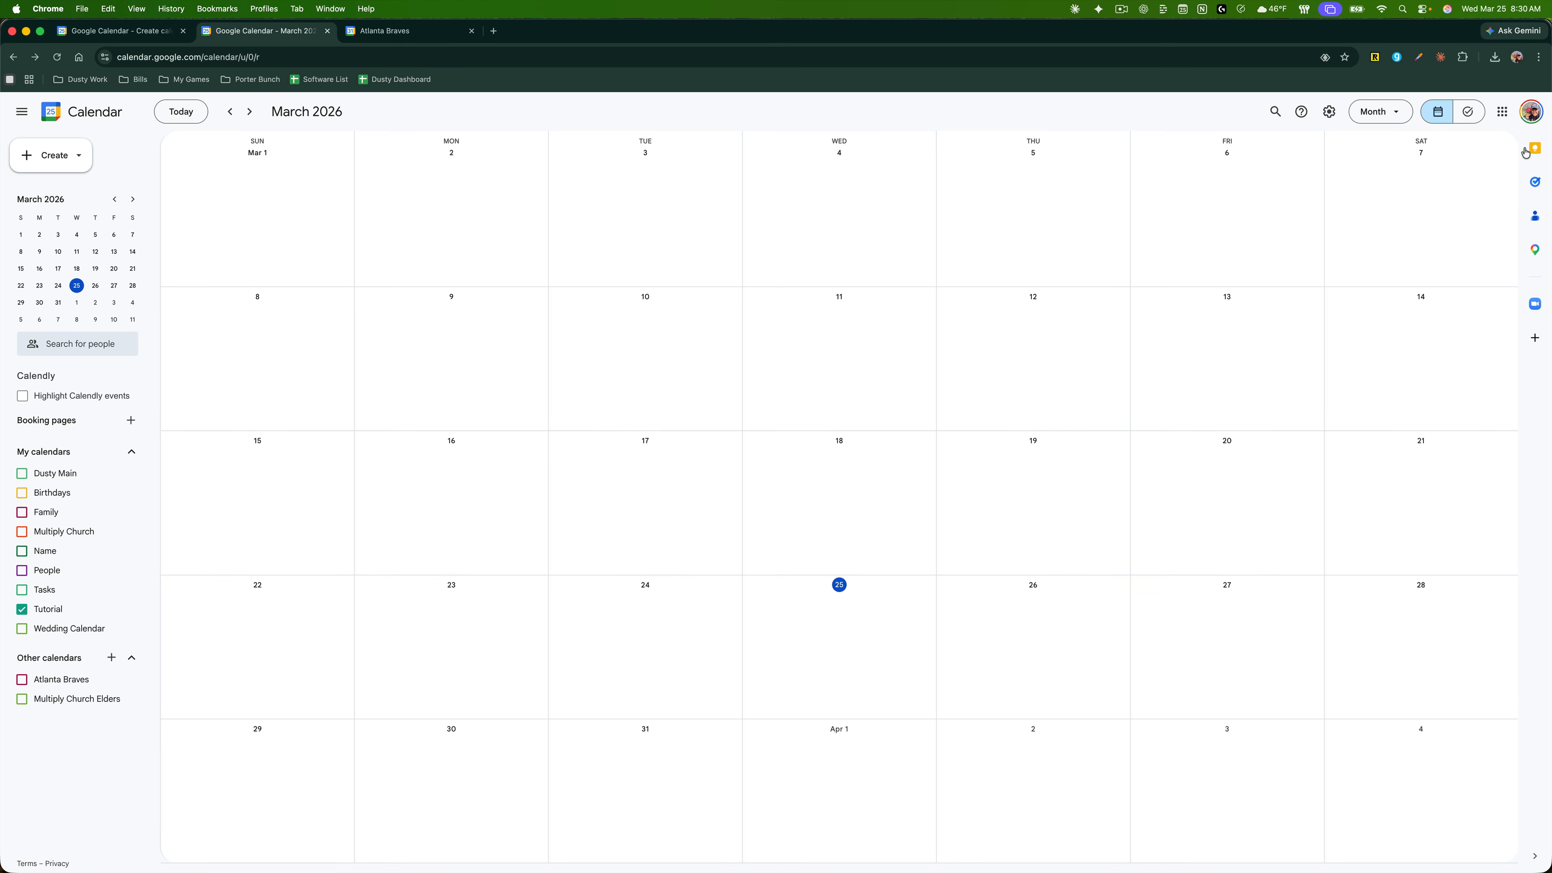
Step: Open Google Tasks beside the calendar and review the available task lists, keeping the Youtube list selected
{"action": "left_click", "coordinate": [1535, 185]}
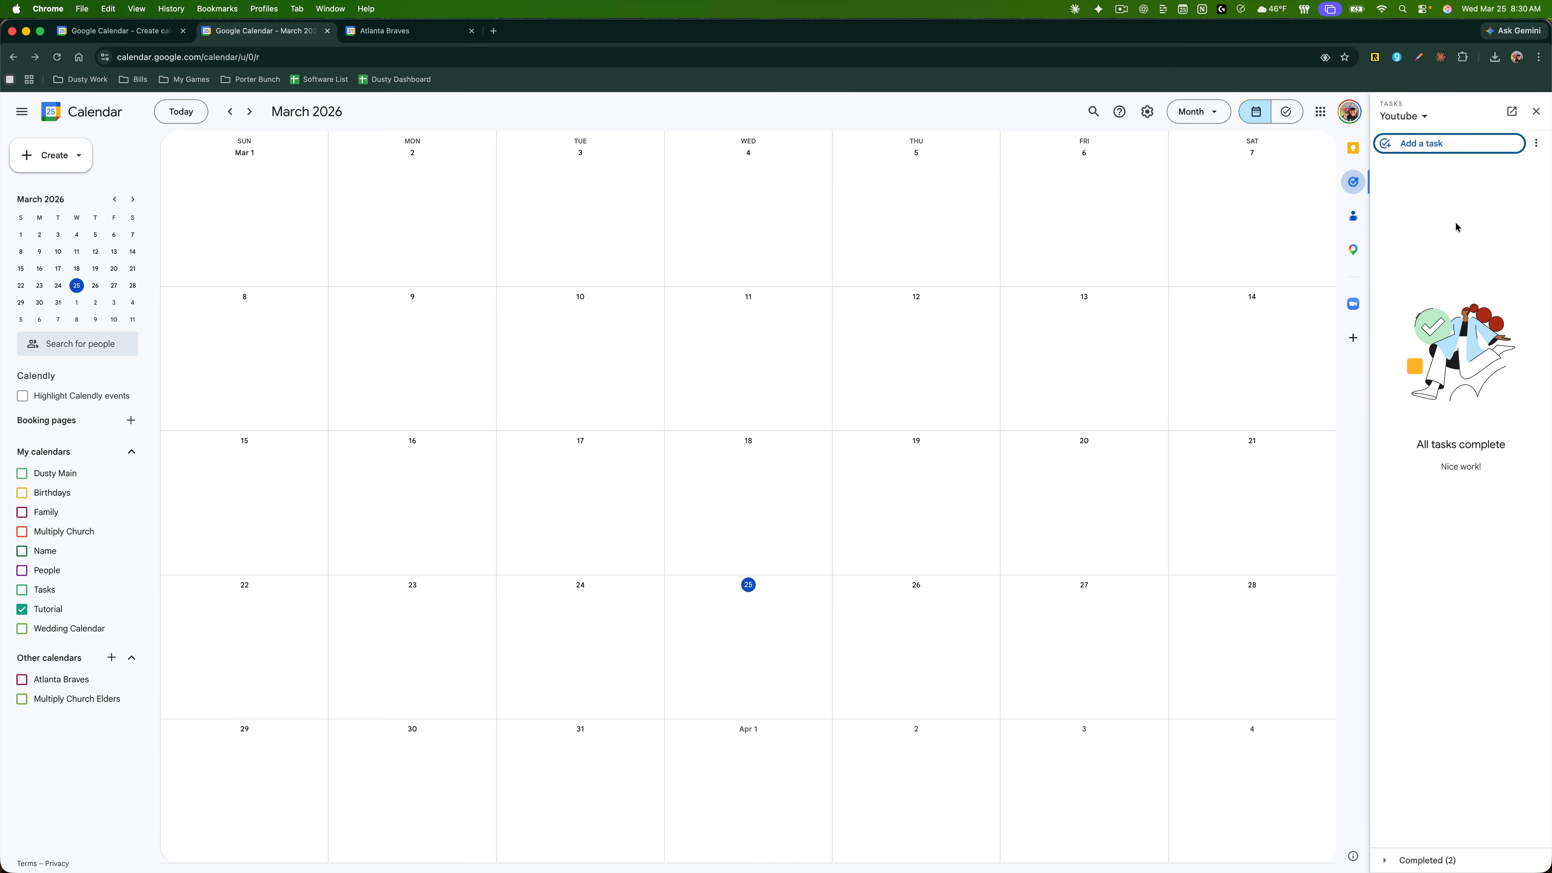
{"action": "left_click", "coordinate": [1514, 116]}
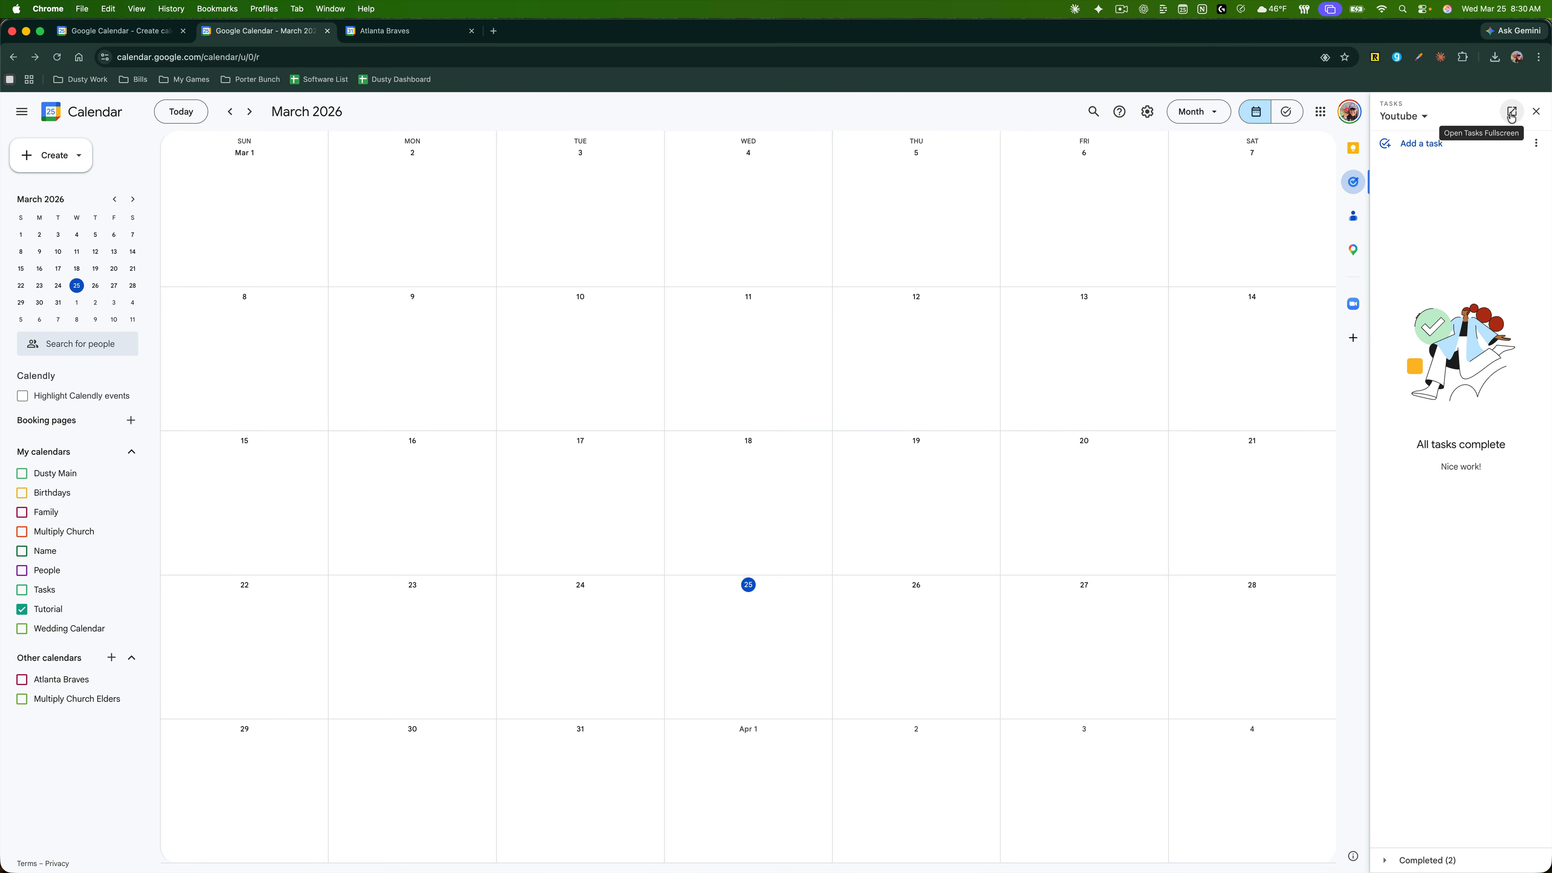
{"action": "middle_click", "coordinate": [409, 39]}
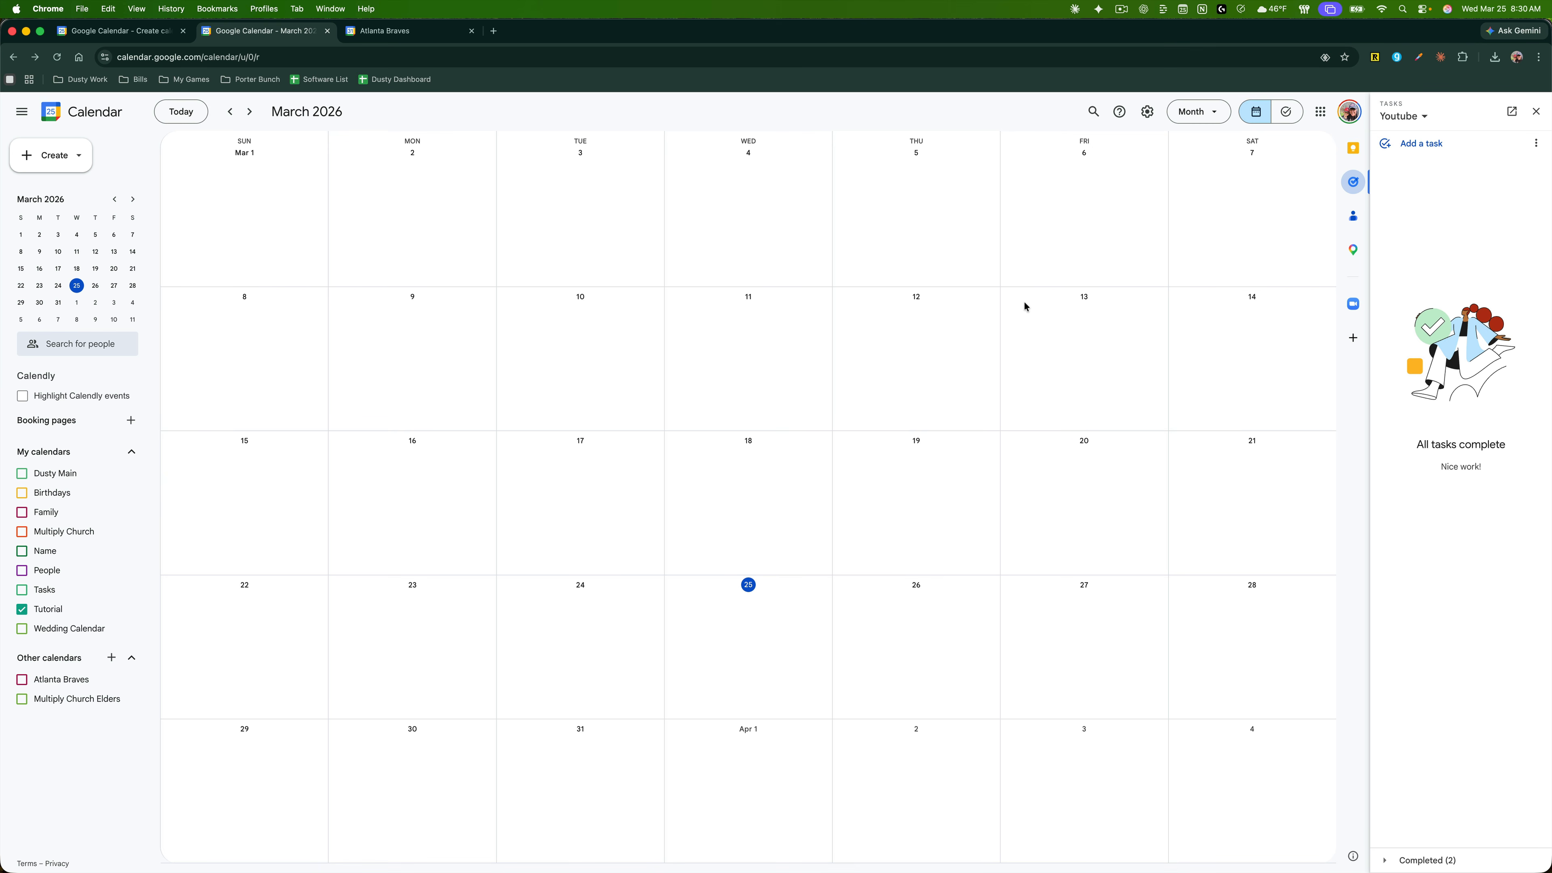
{"action": "left_click", "coordinate": [1423, 118]}
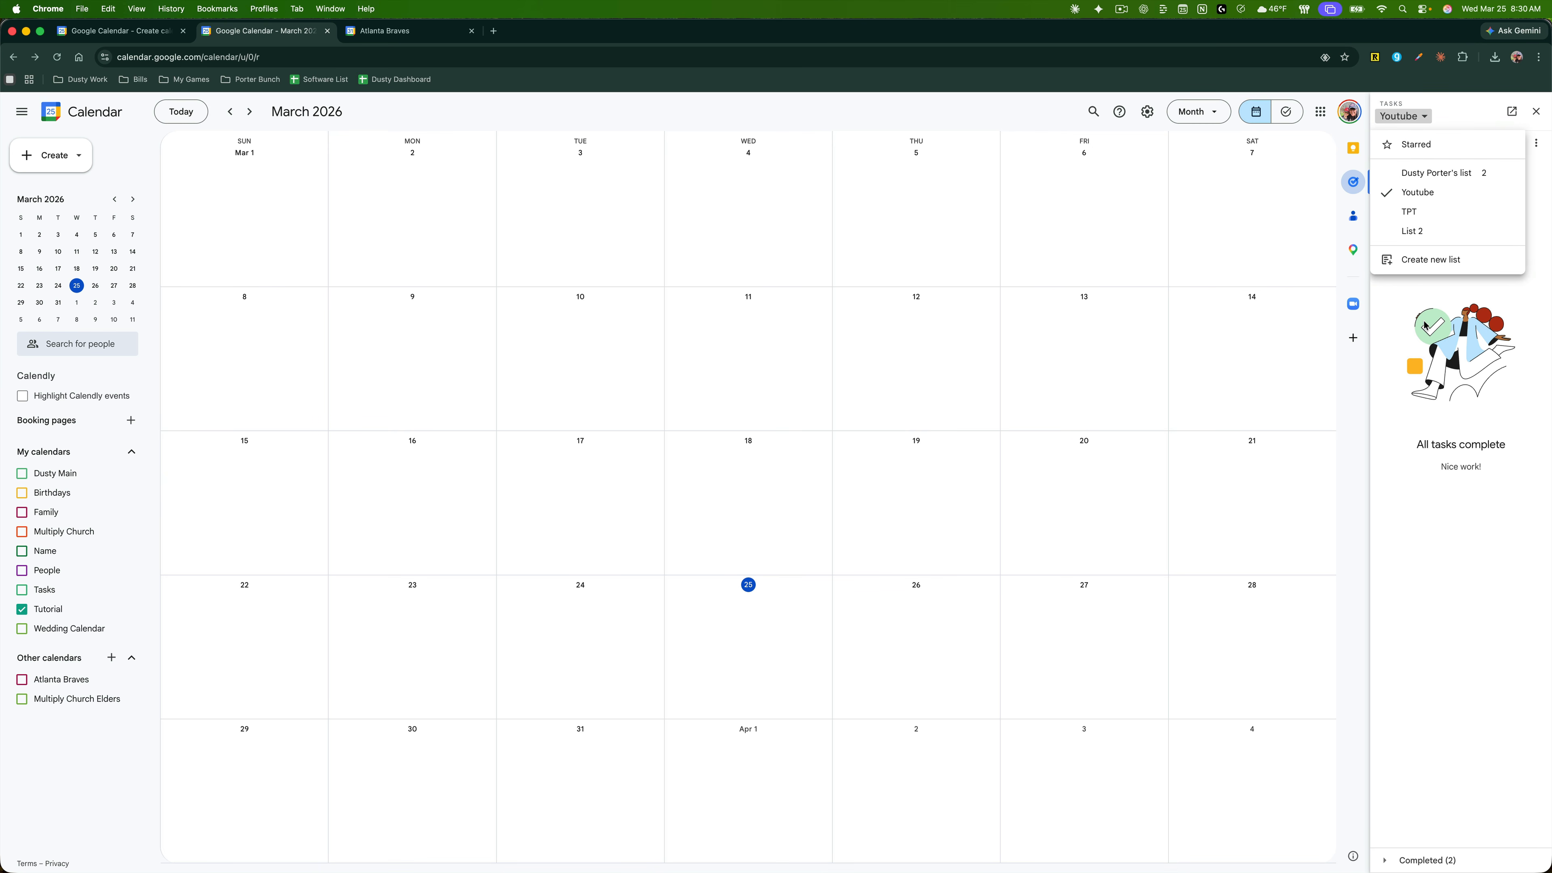
{"action": "left_click", "coordinate": [1402, 315]}
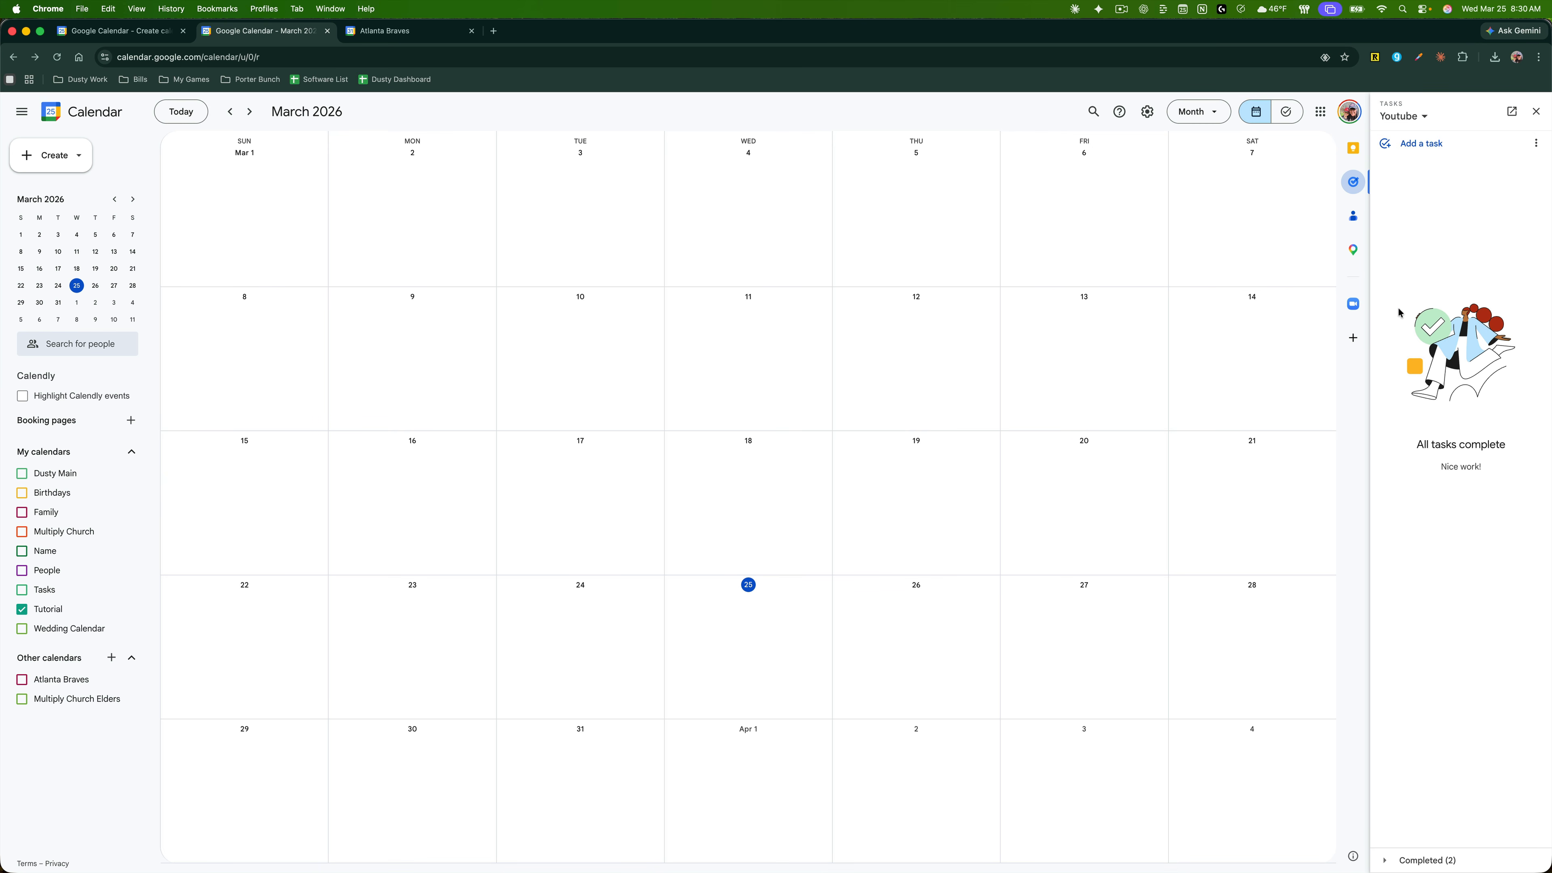
Step: Add a task titled Task to the Youtube list with today as its date
{"action": "left_click", "coordinate": [1419, 144]}
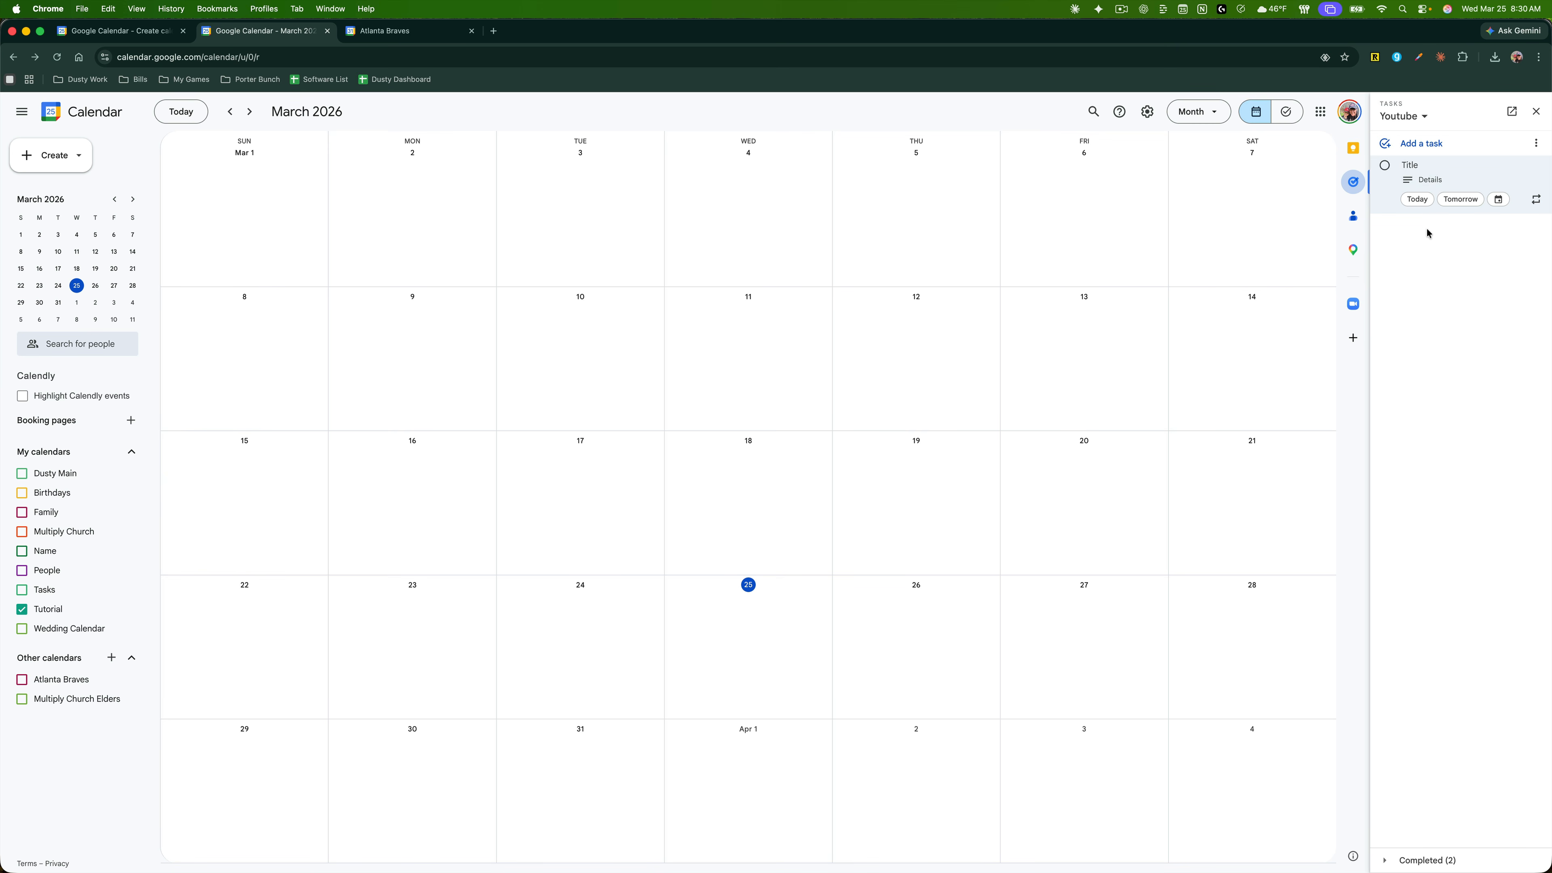
{"action": "type", "text": "Task"}
{"action": "left_click", "coordinate": [1416, 200]}
{"action": "left_click", "coordinate": [1457, 313]}
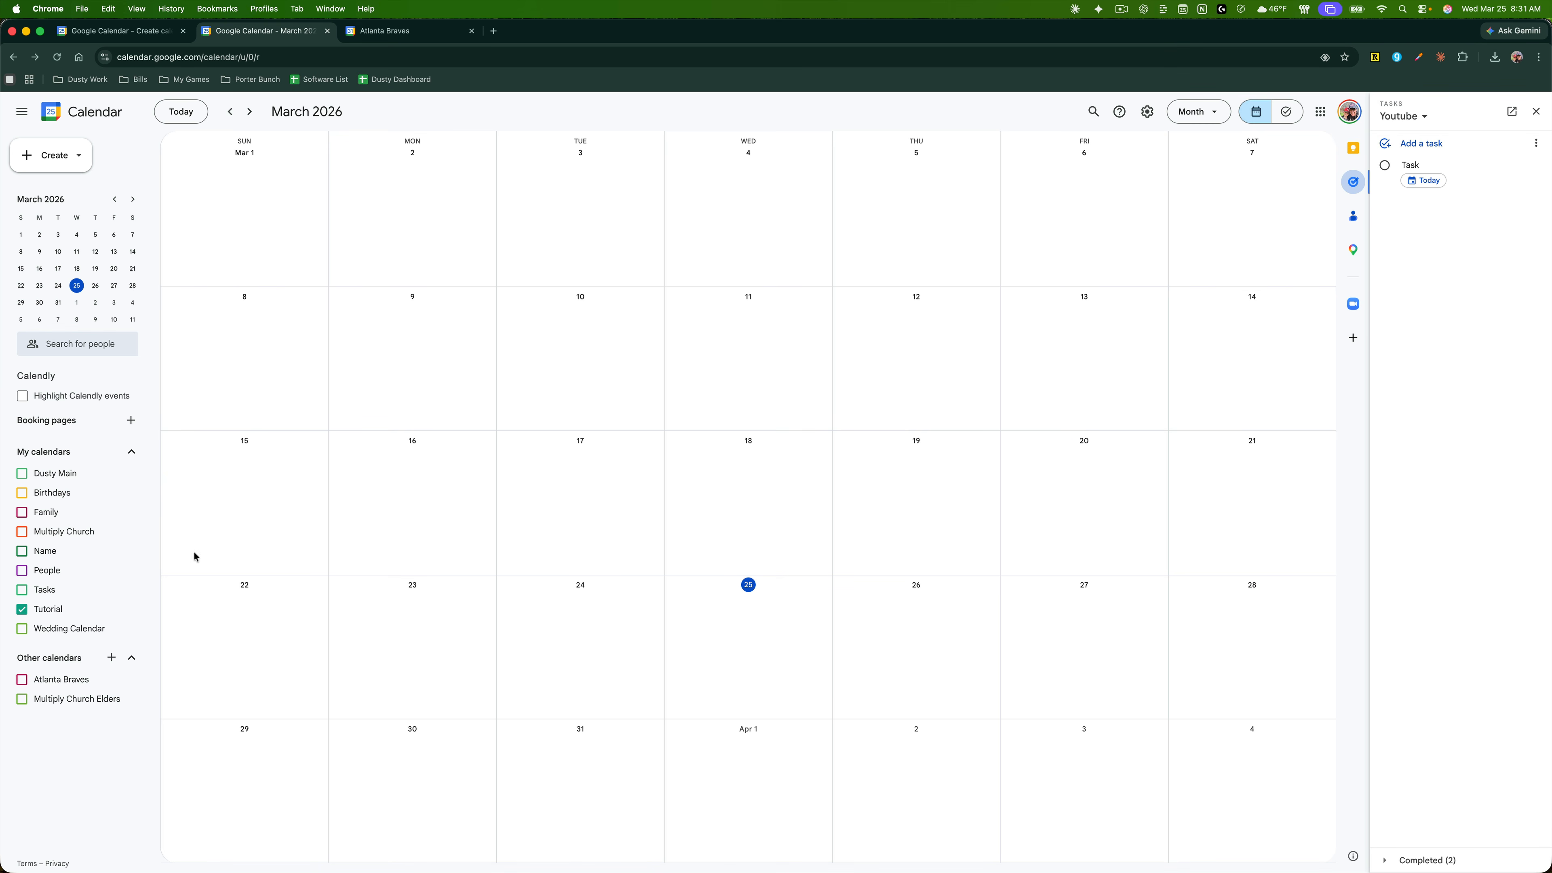
Step: Show the Tasks calendar, dismiss the tip about blocking off time, and switch to Day view
{"action": "left_click", "coordinate": [22, 592]}
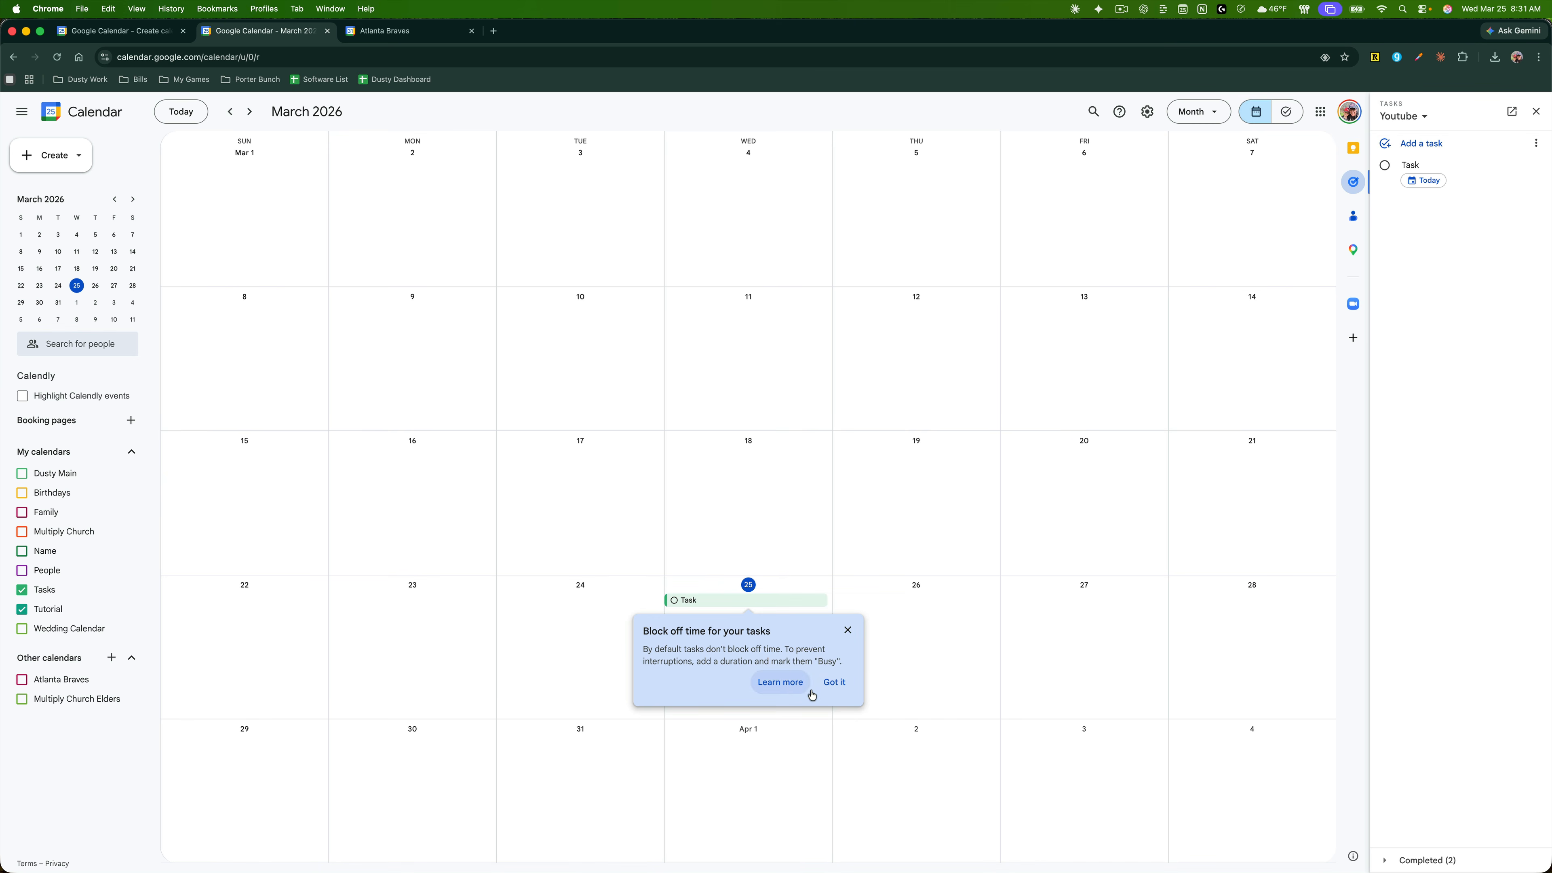
{"action": "left_click", "coordinate": [835, 682]}
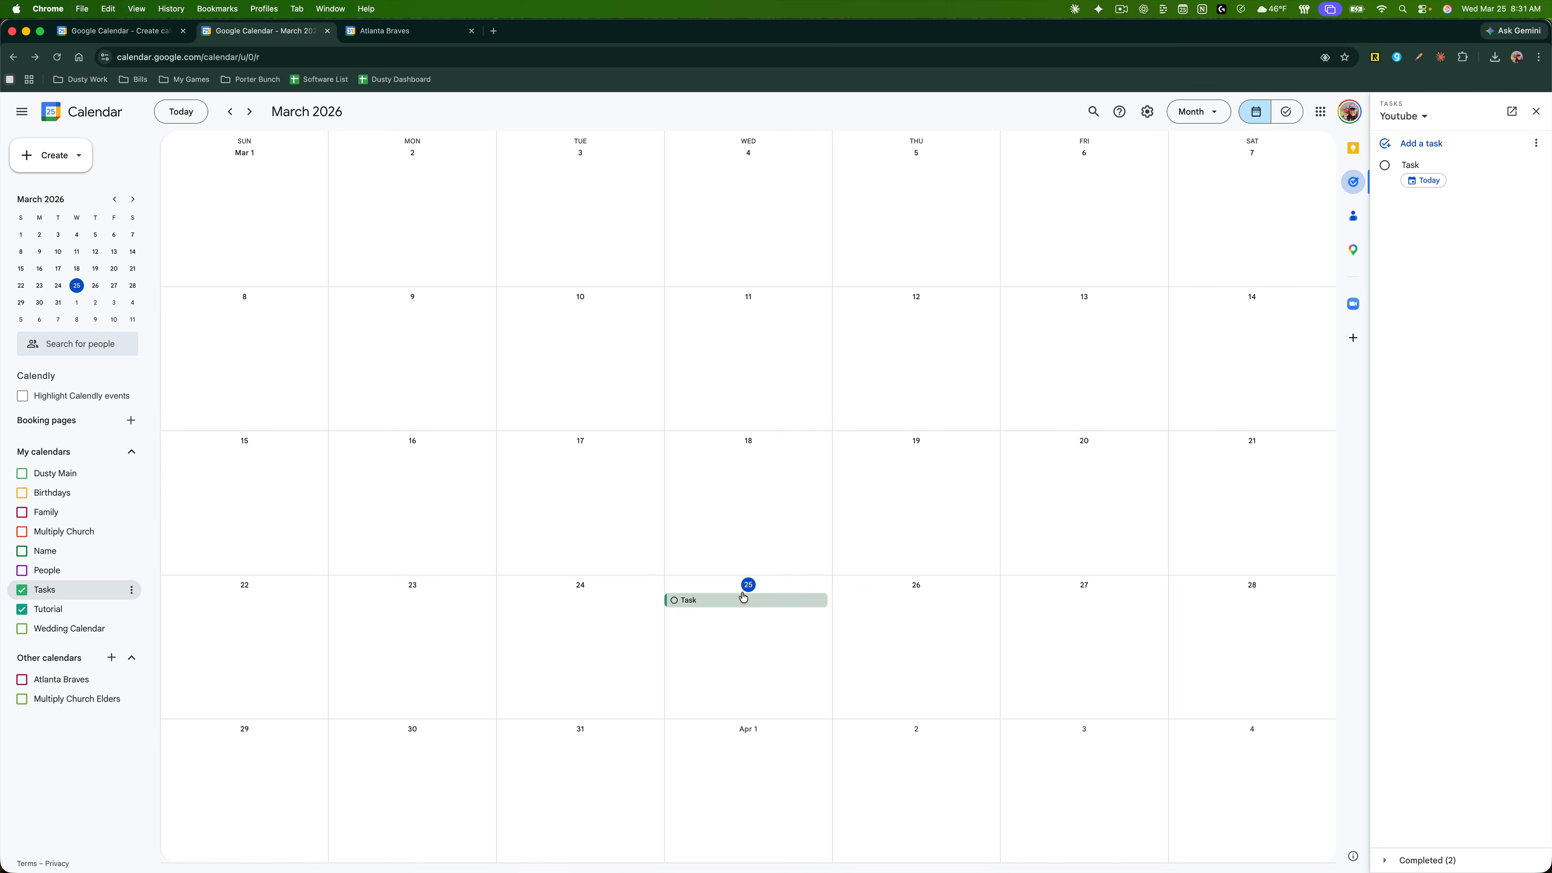
{"action": "left_click", "coordinate": [1199, 112]}
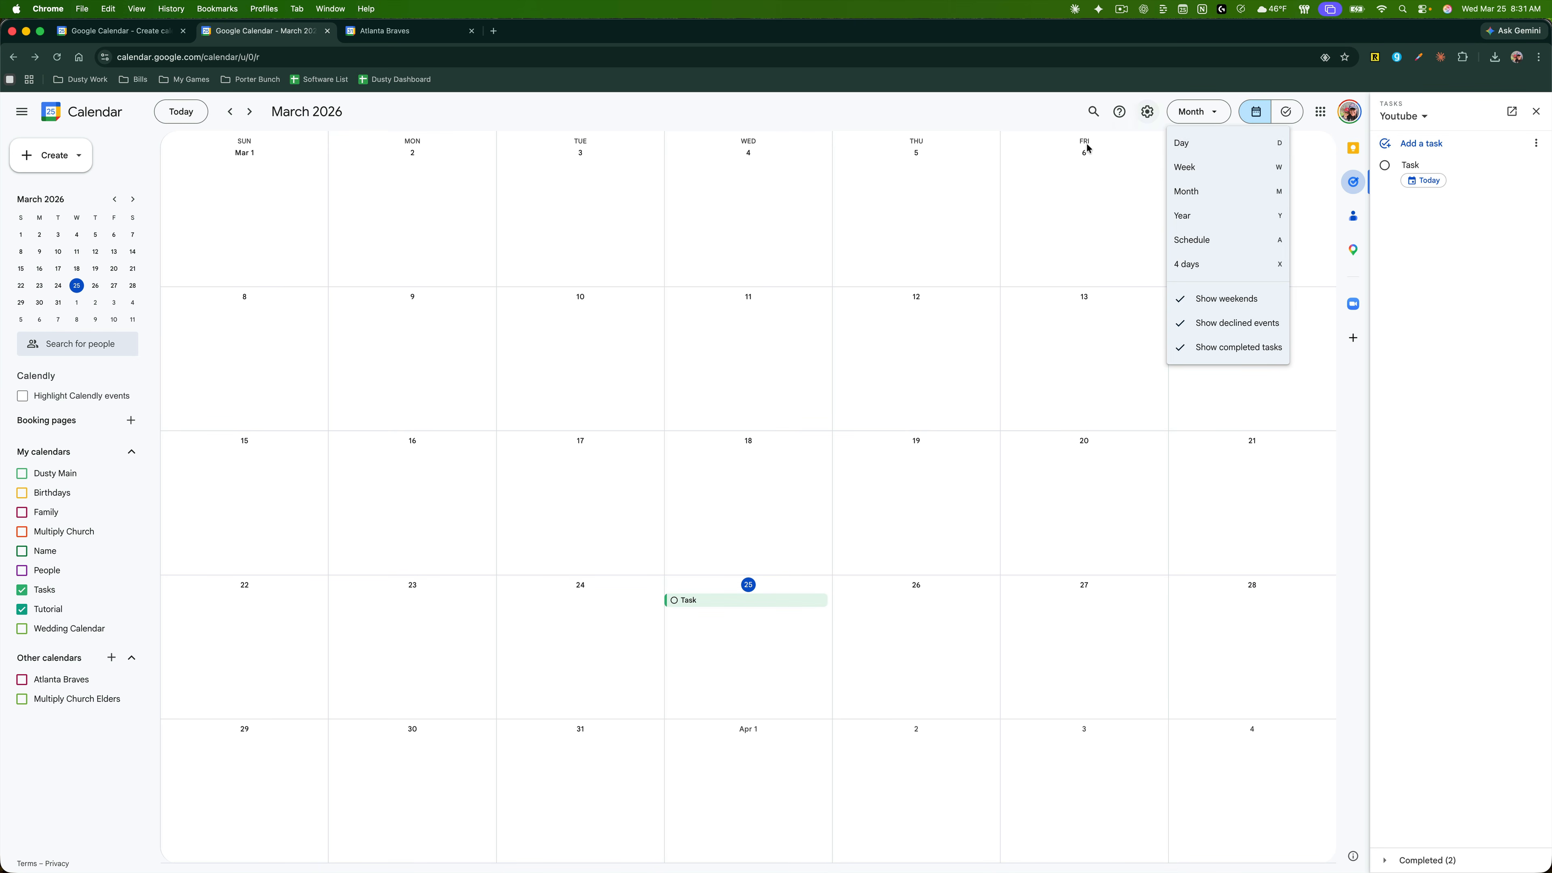
{"action": "left_click", "coordinate": [1207, 144]}
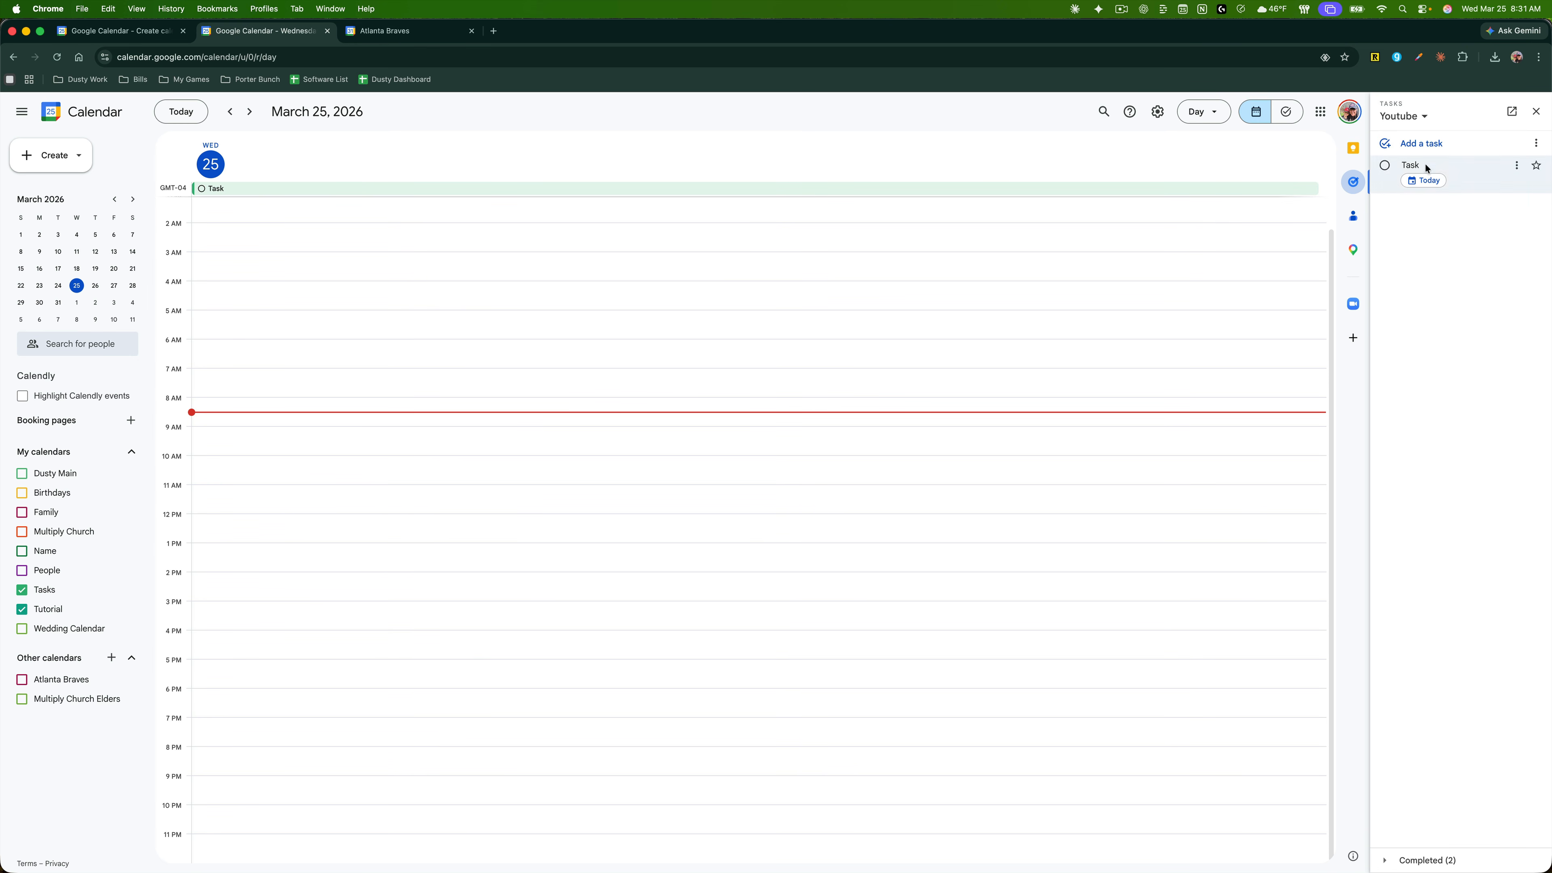
Step: Add a second task titled Task 2 to the Youtube list and date it today
{"action": "left_click", "coordinate": [1417, 147]}
{"action": "type", "text": "Task 2"}
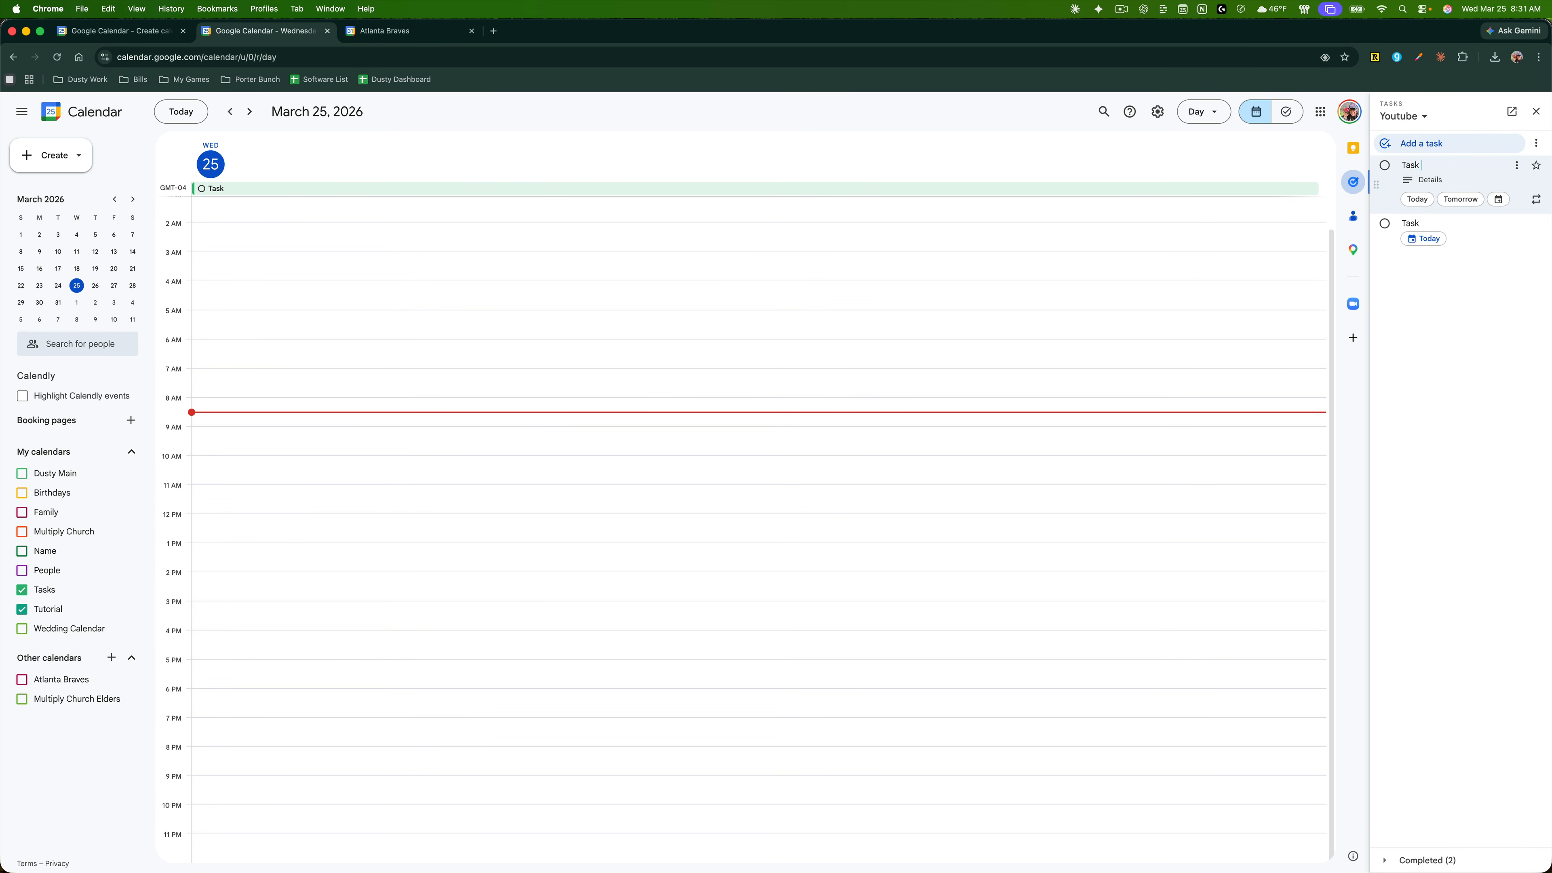
{"action": "key", "text": "Return"}
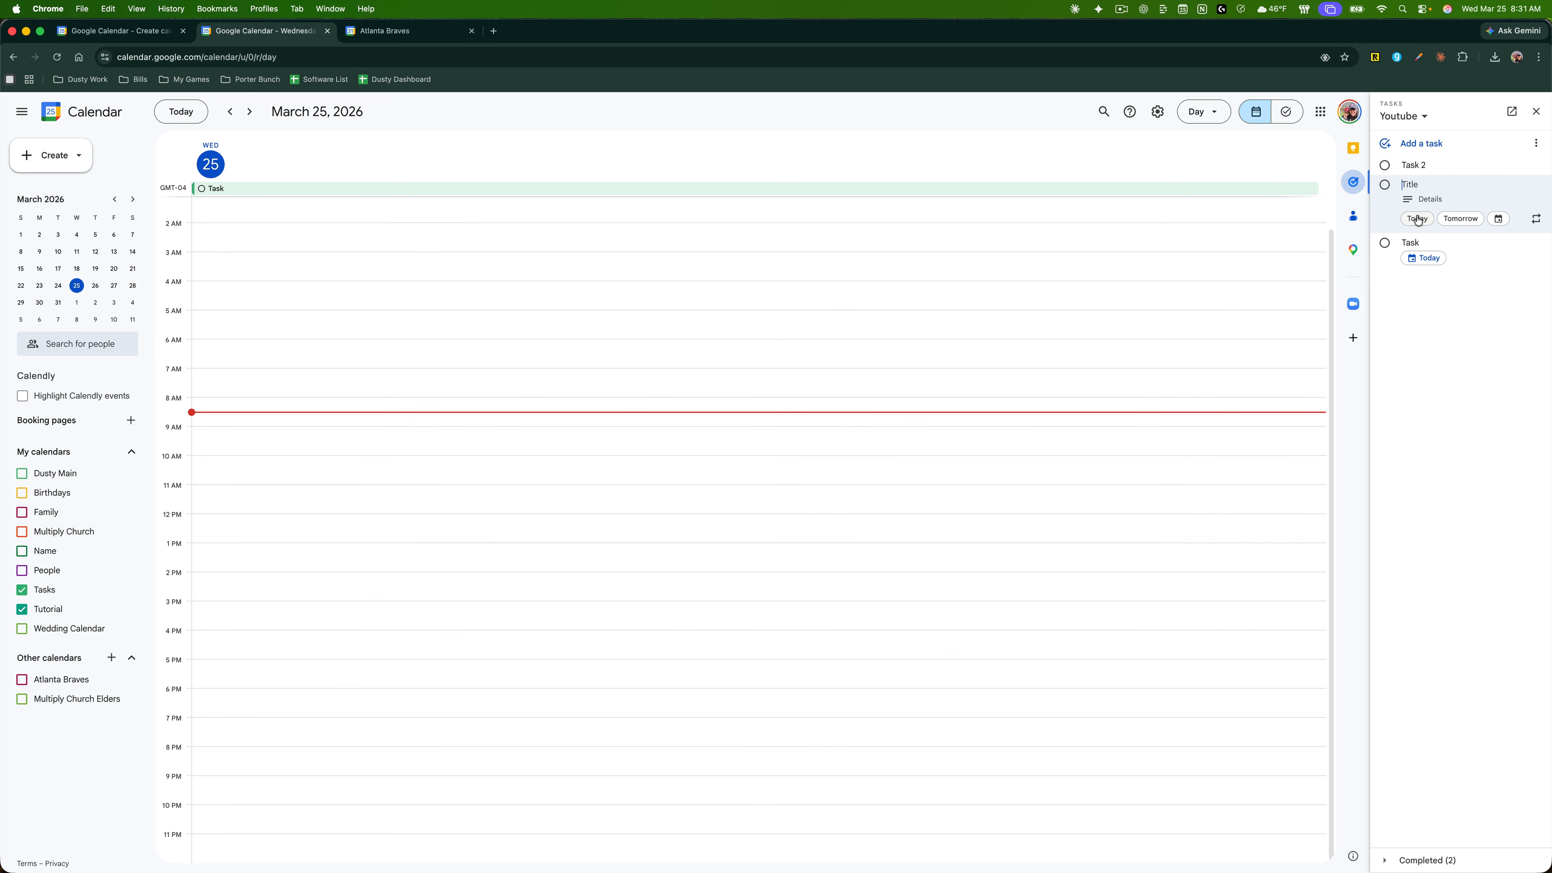
{"action": "left_click", "coordinate": [1434, 171]}
{"action": "left_click", "coordinate": [1415, 201]}
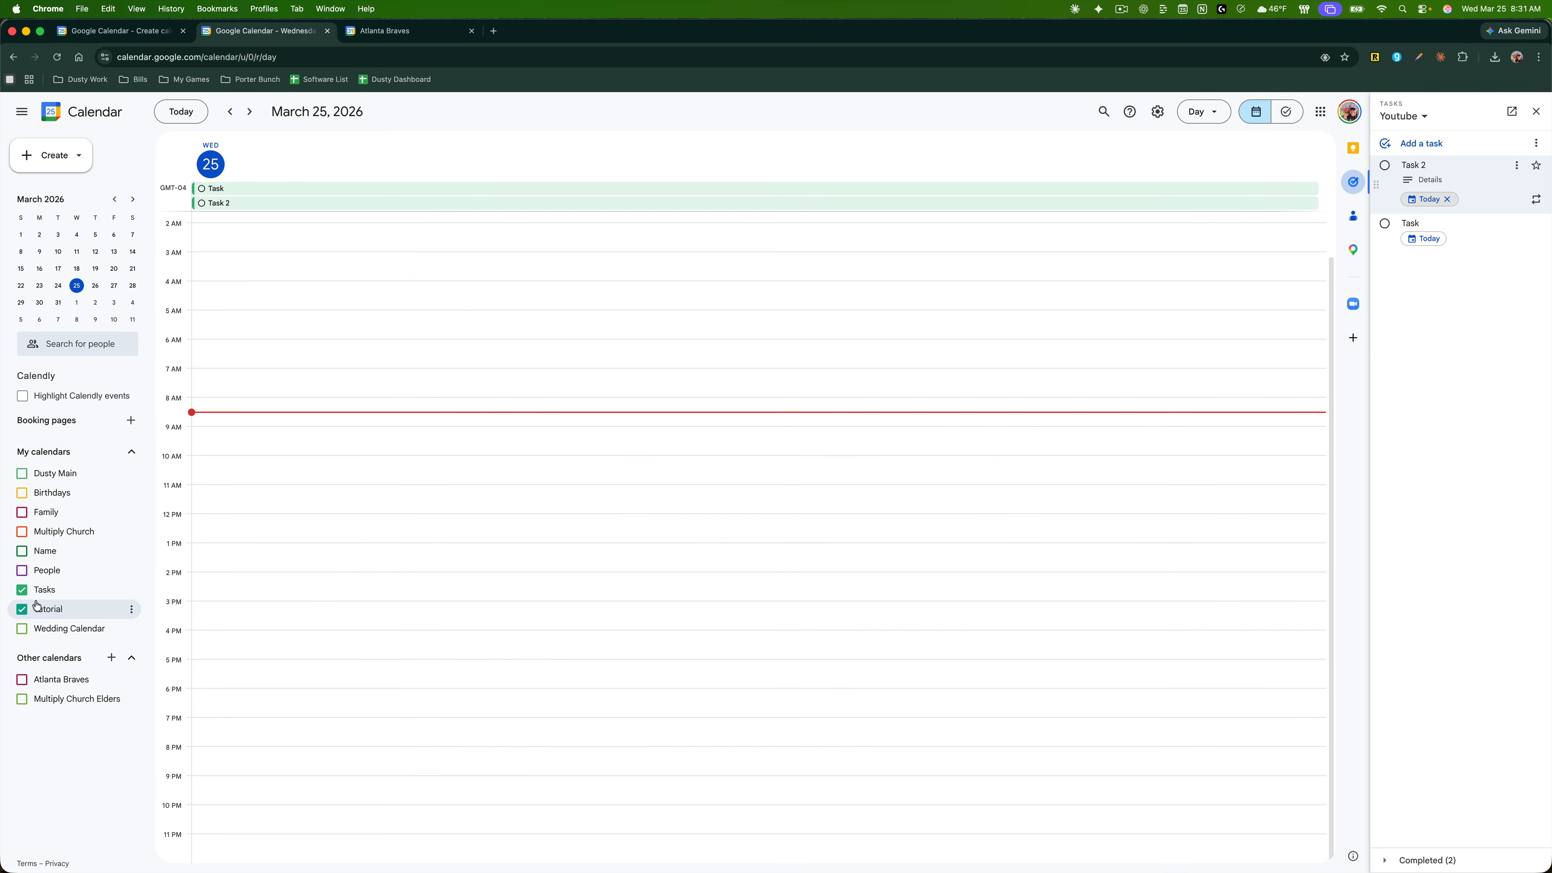
Step: Hide the Tasks calendar from the day view and close Google Tasks
{"action": "left_click", "coordinate": [23, 592]}
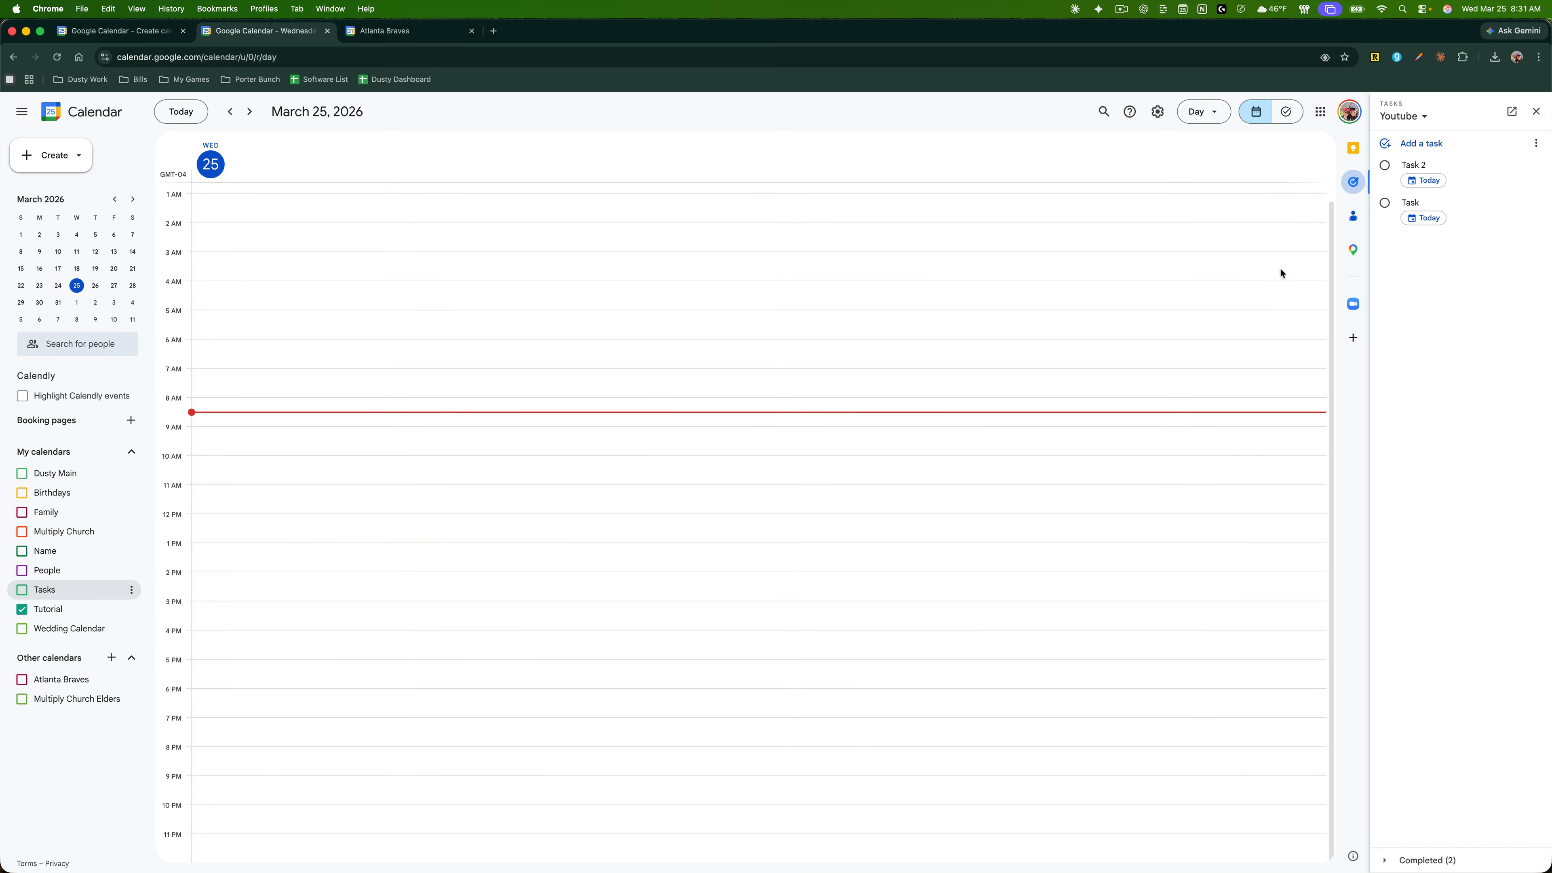
{"action": "left_click", "coordinate": [1536, 111]}
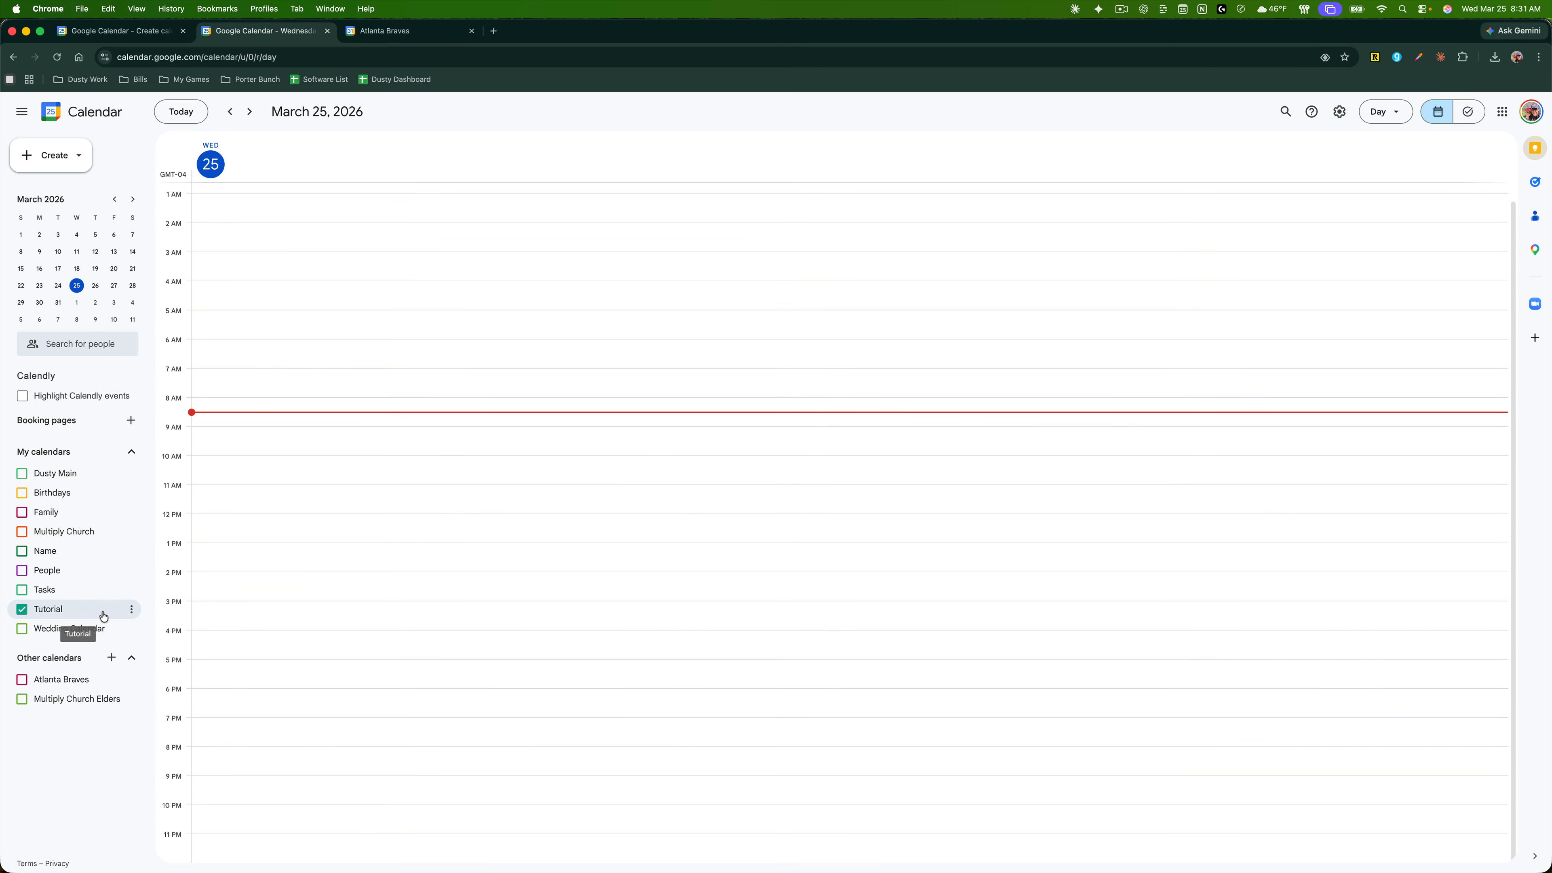
Step: Open the settings and sharing page of the Tutorial calendar
{"action": "left_click", "coordinate": [131, 610]}
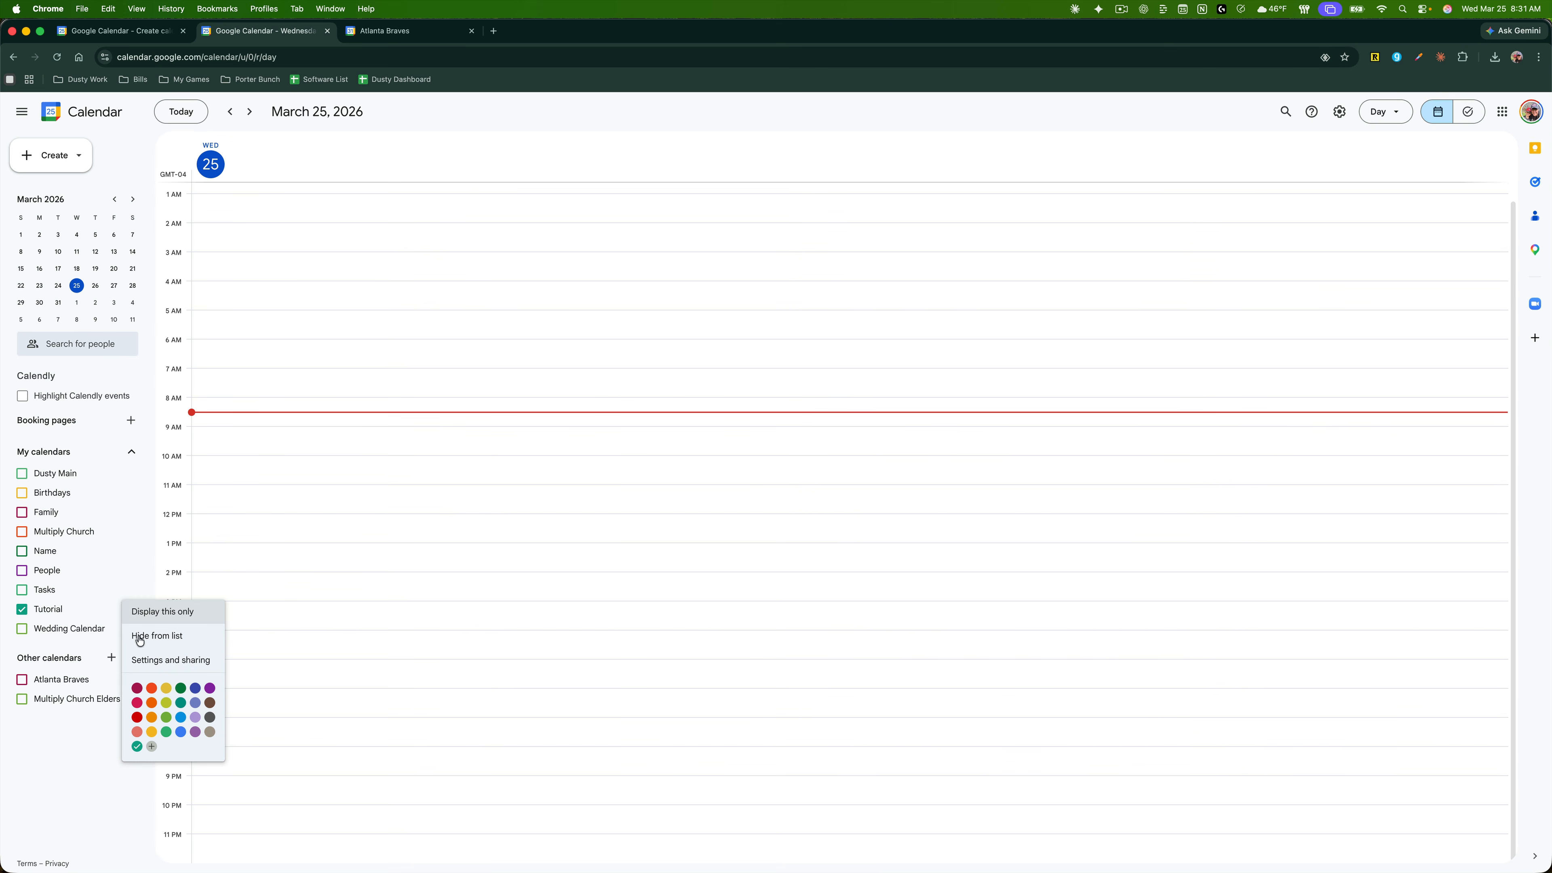
{"action": "left_click", "coordinate": [149, 660]}
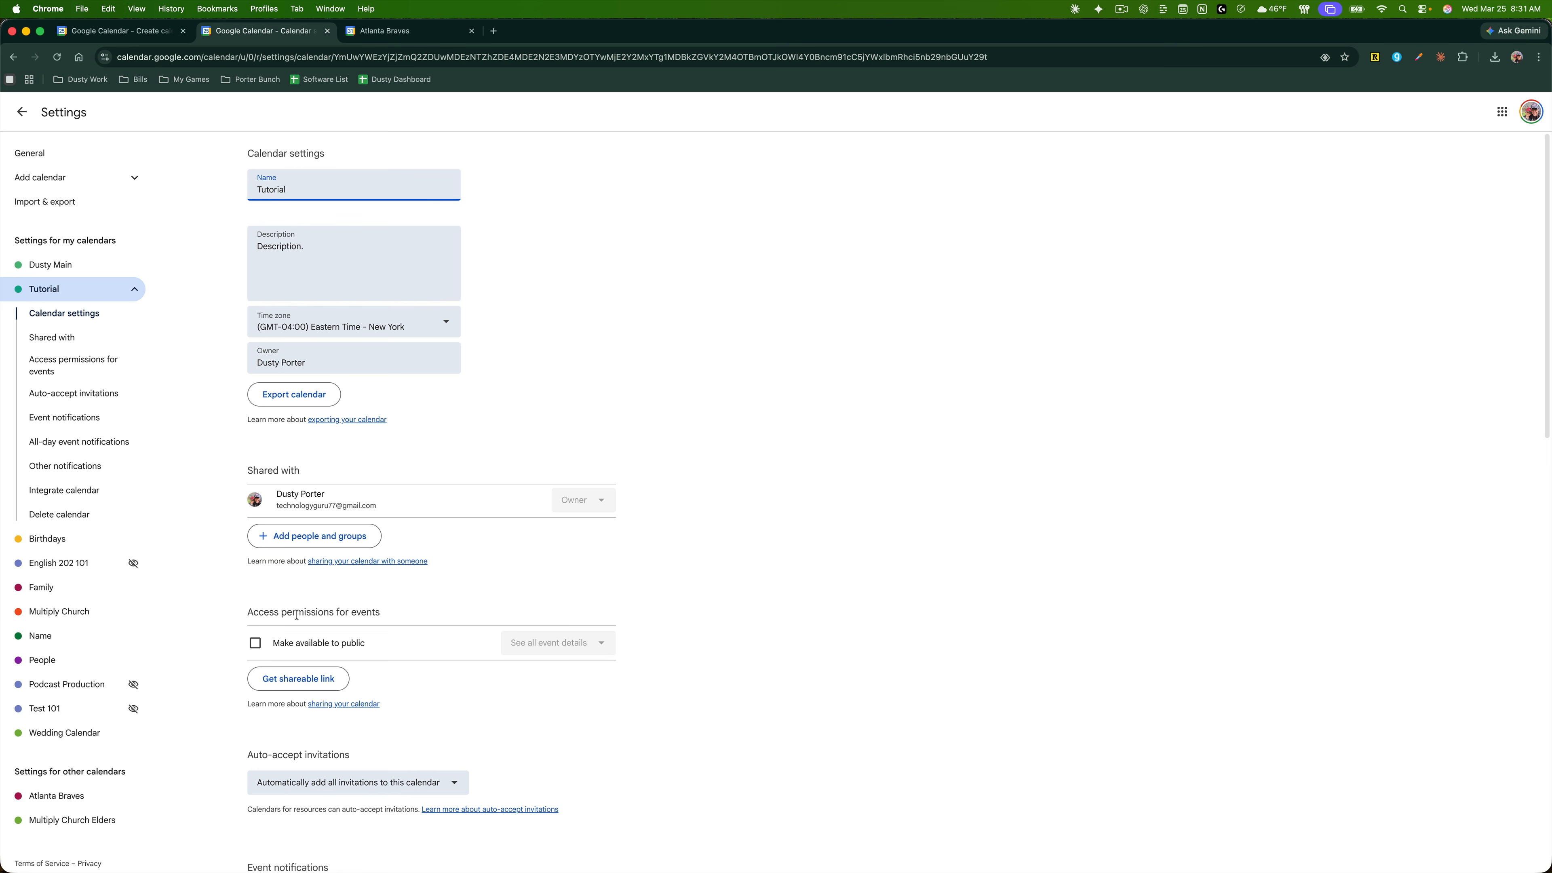
{"action": "left_click", "coordinate": [295, 541]}
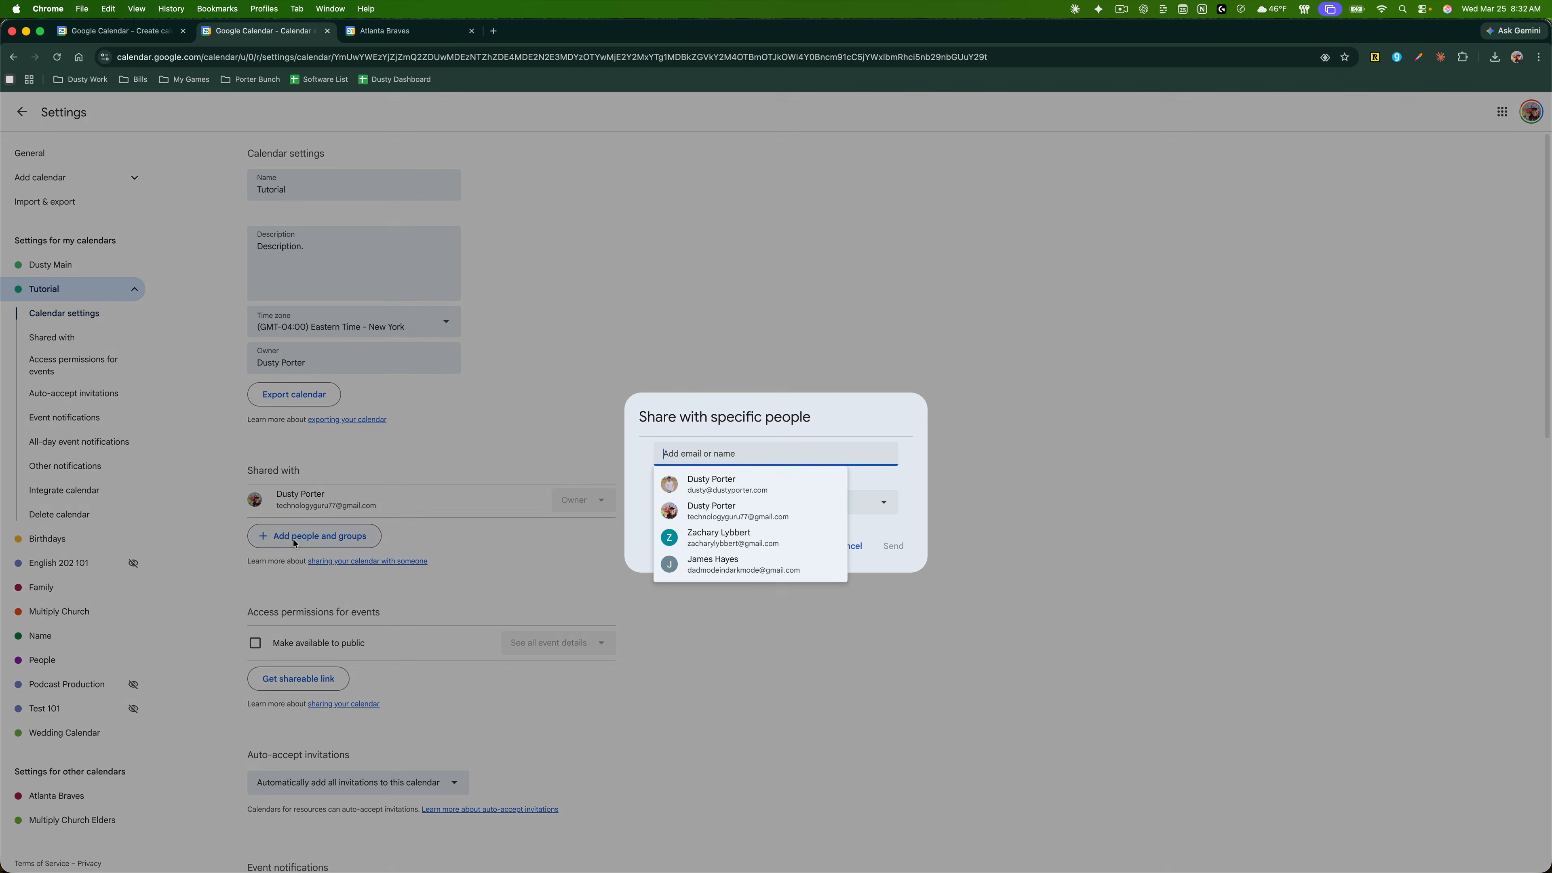
{"action": "type", "text": "kalen"}
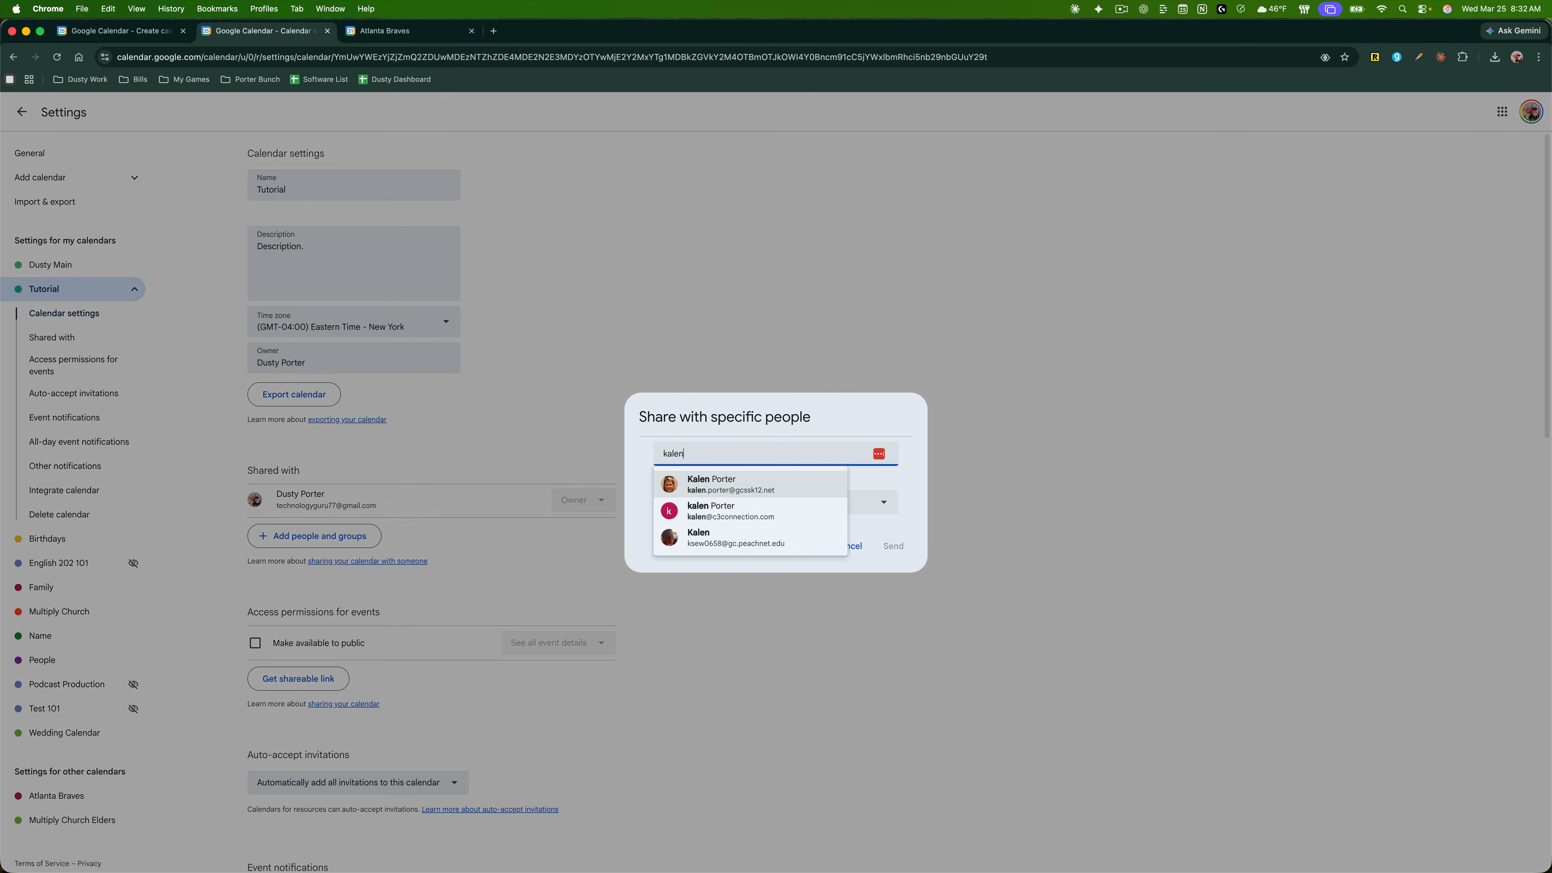
{"action": "key", "text": "Return"}
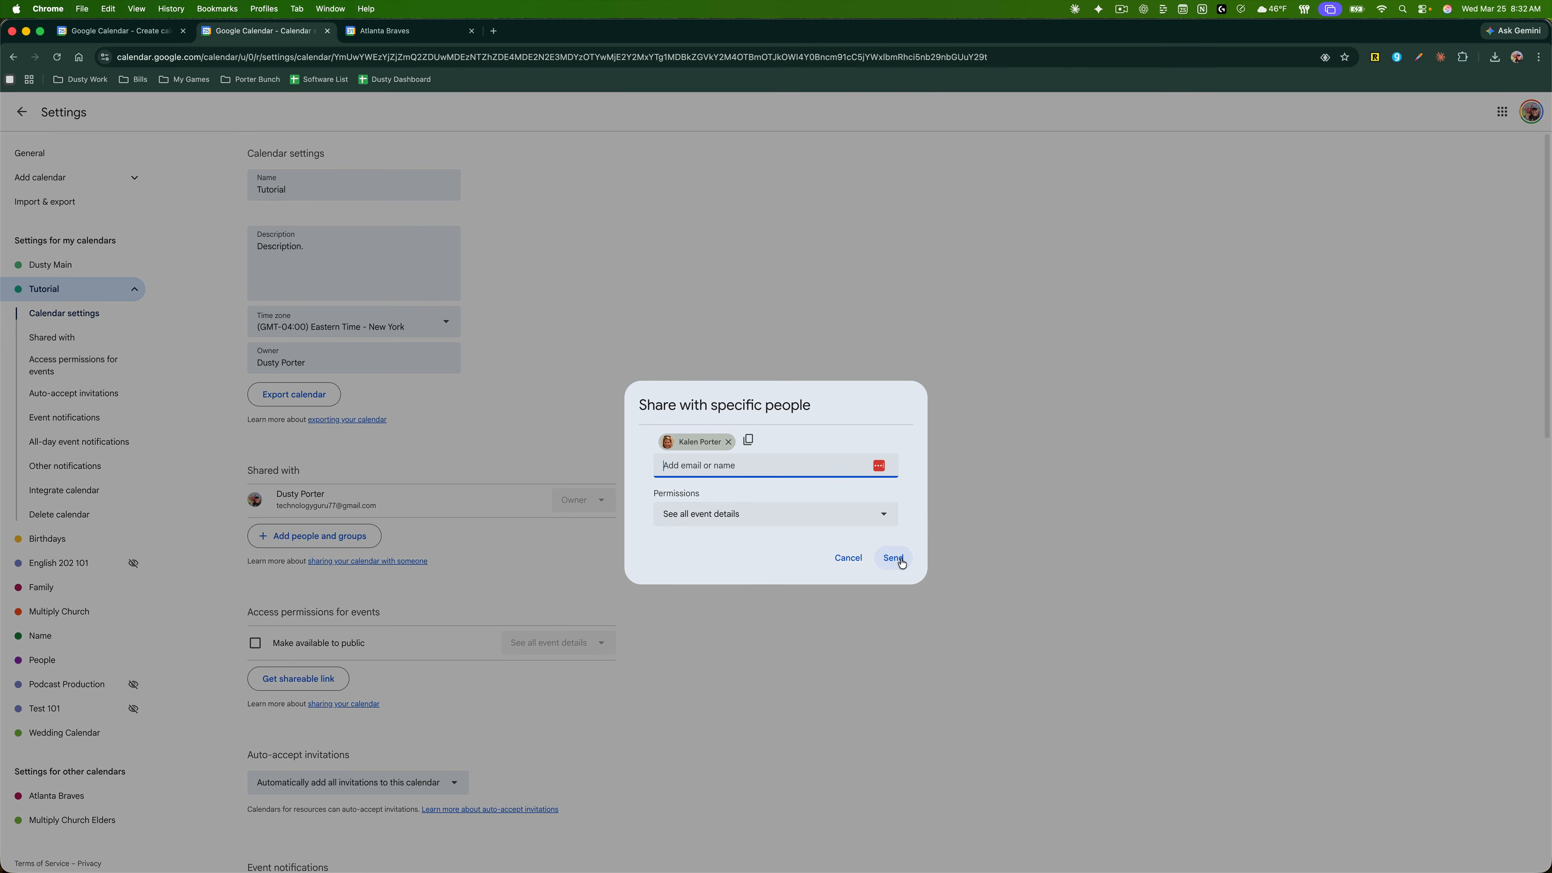
{"action": "left_click", "coordinate": [849, 558]}
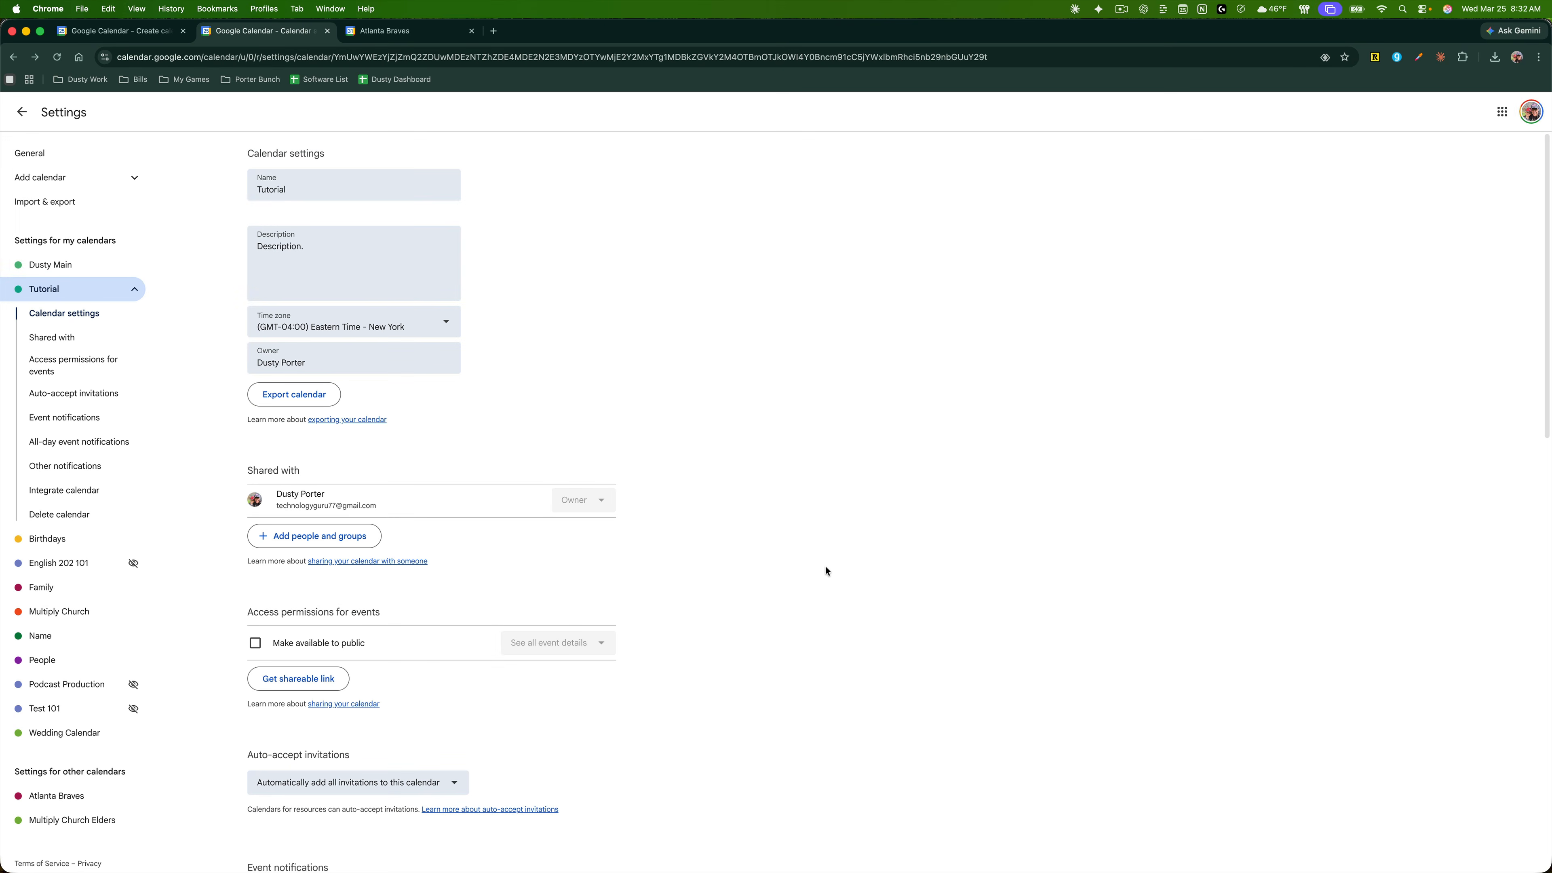
Step: Try sharing the Tutorial calendar with specific people using the Make changes to events permission, and cancel the invitation
{"action": "left_click", "coordinate": [380, 536]}
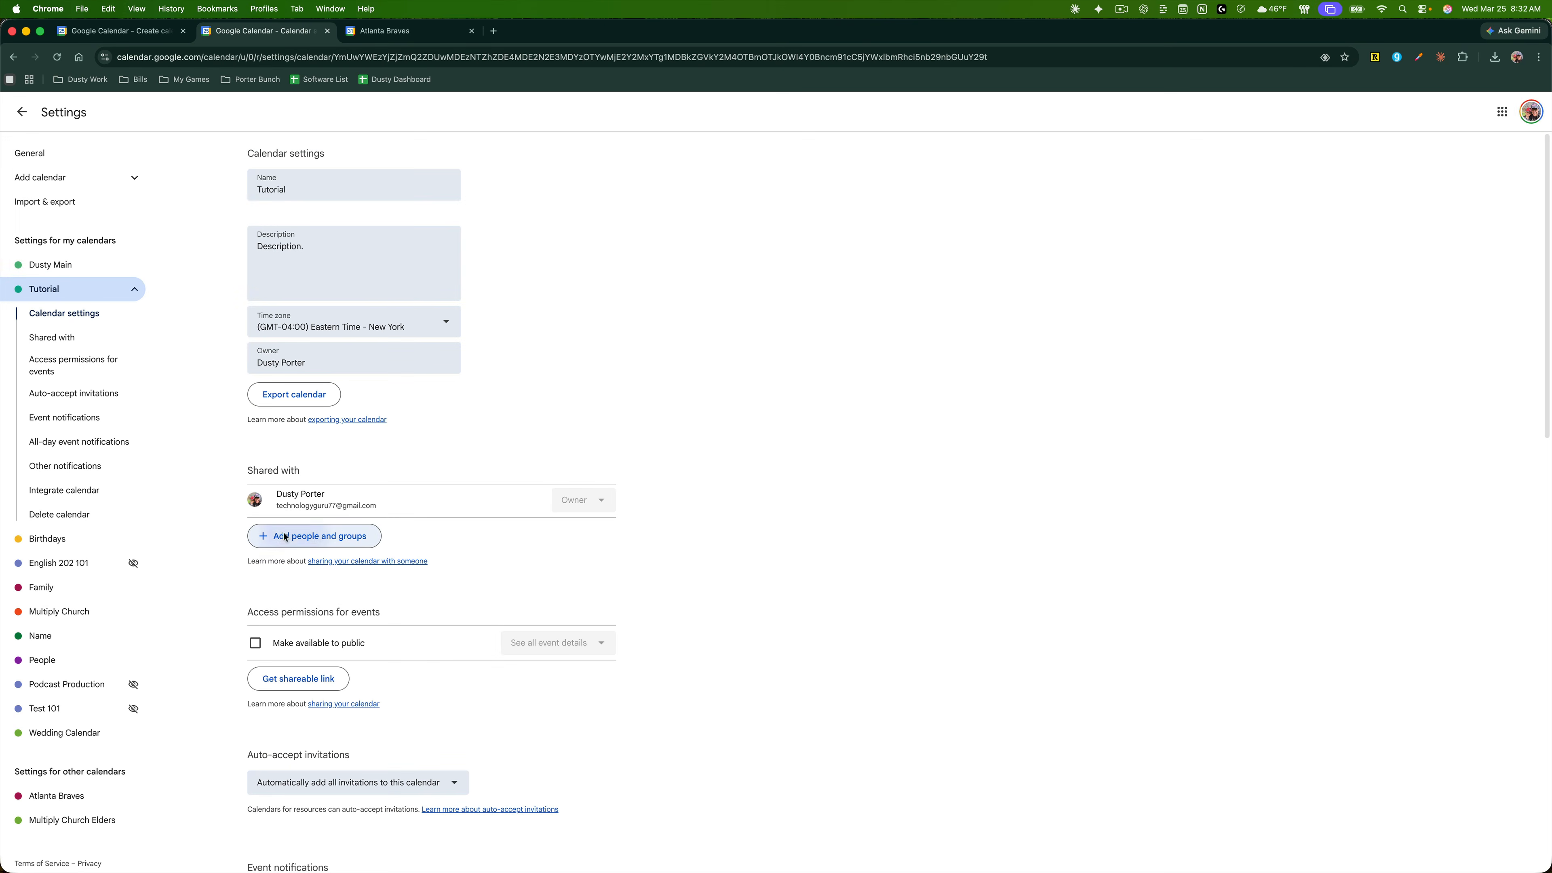
{"action": "left_click", "coordinate": [794, 493]}
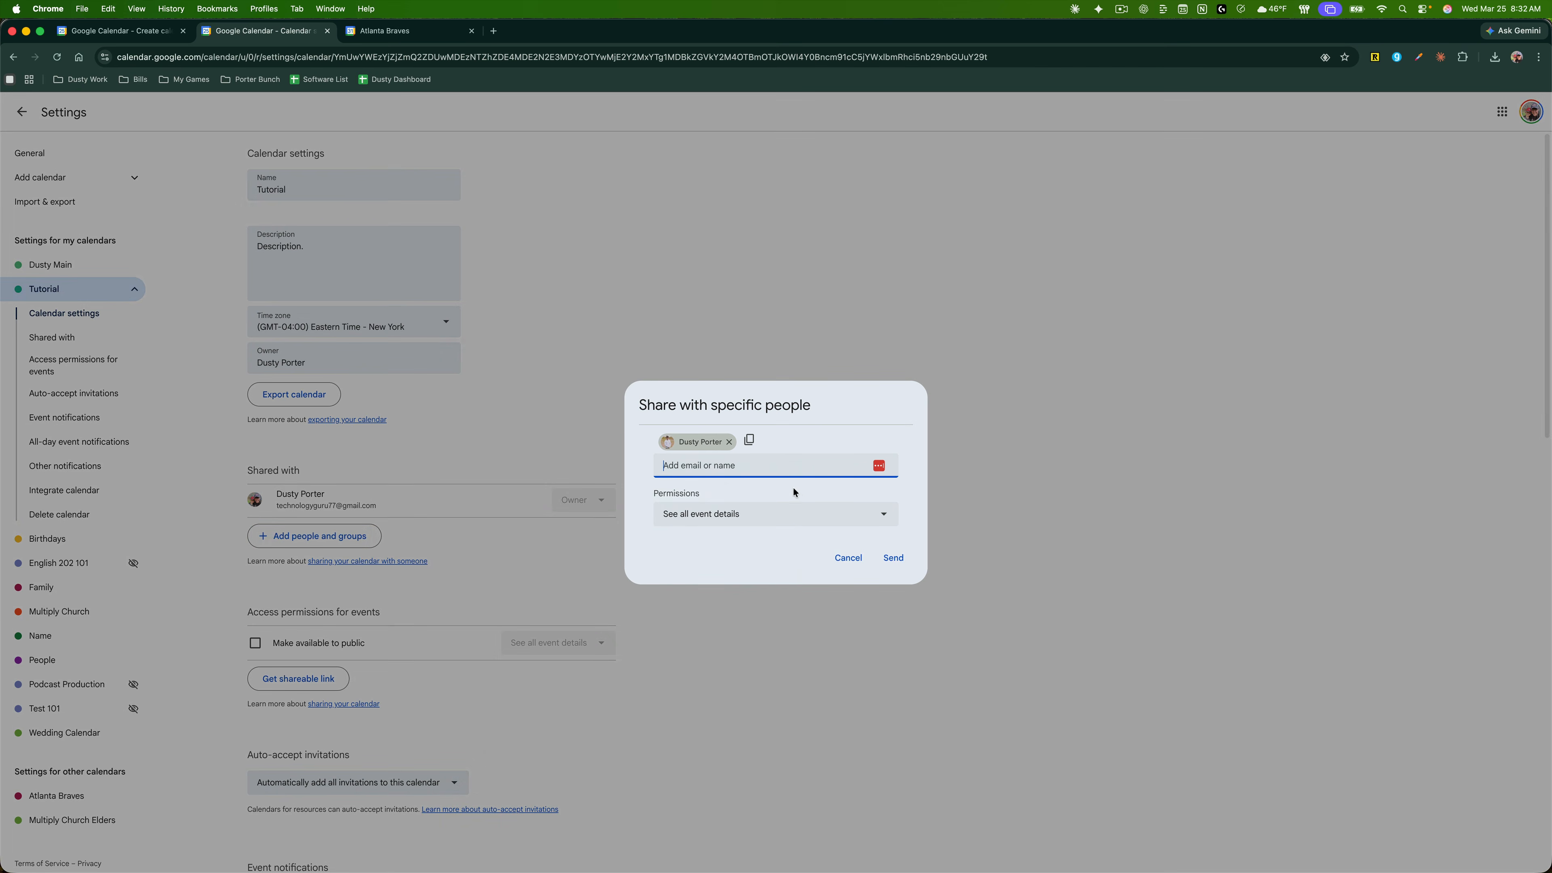
{"action": "left_click", "coordinate": [790, 518]}
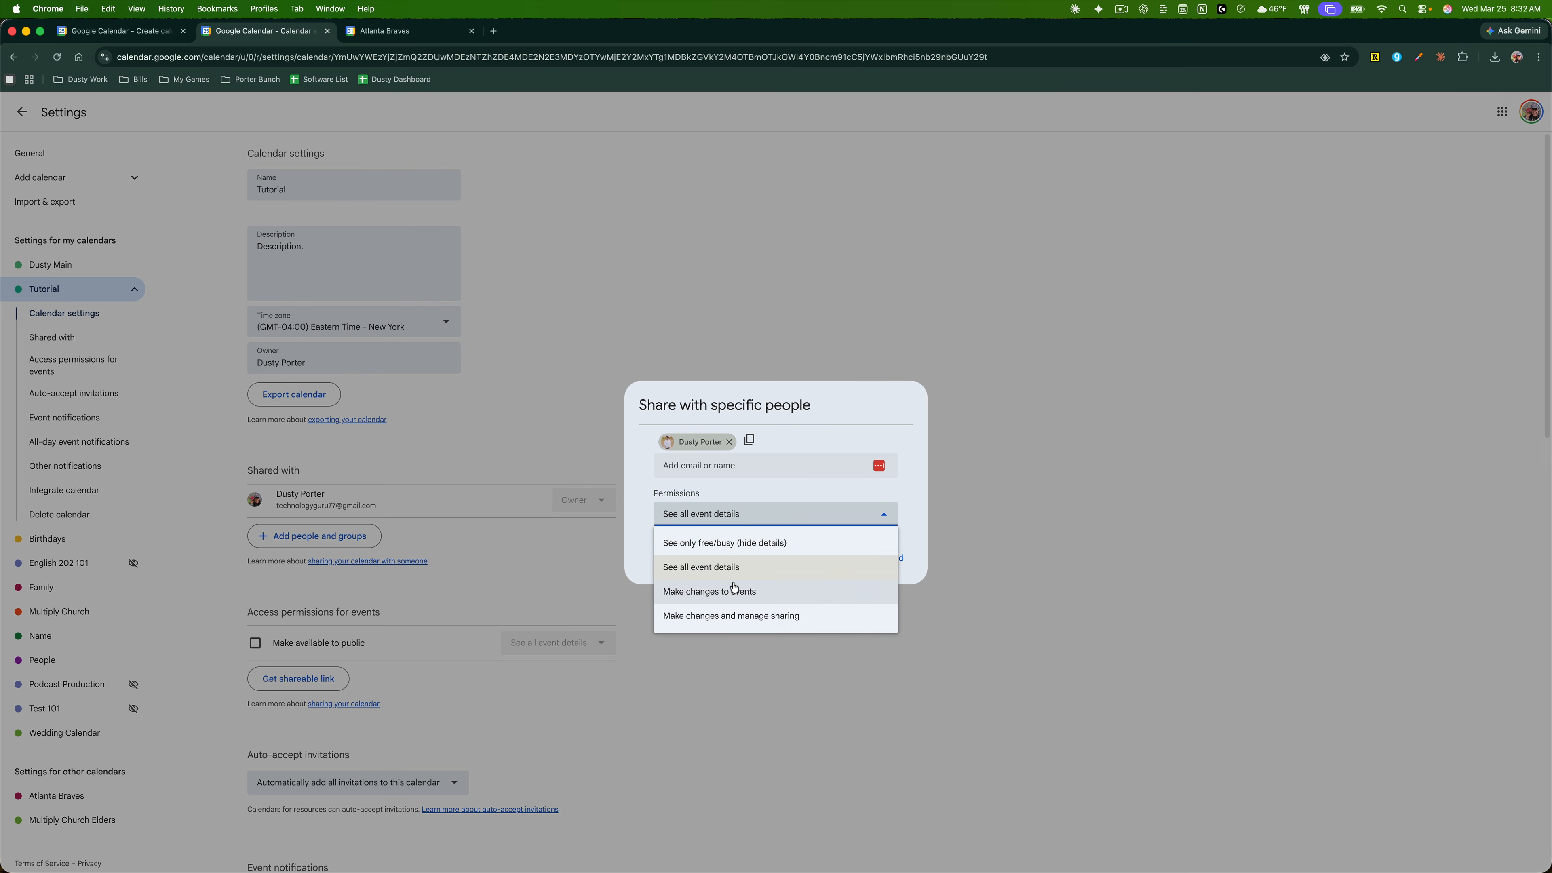
{"action": "left_click", "coordinate": [715, 601]}
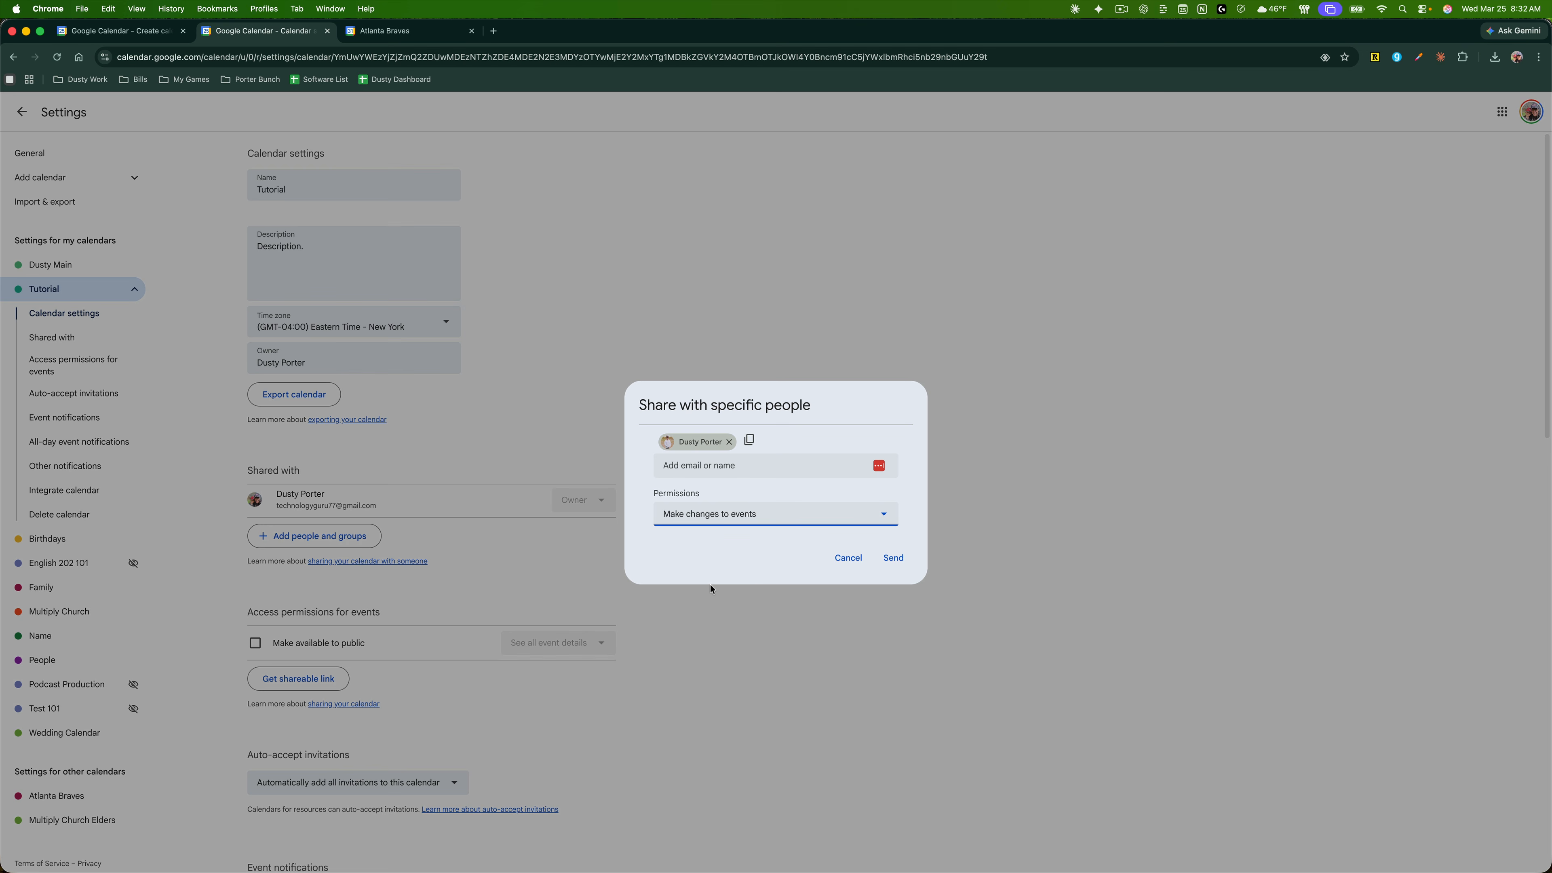
{"action": "left_click", "coordinate": [716, 511]}
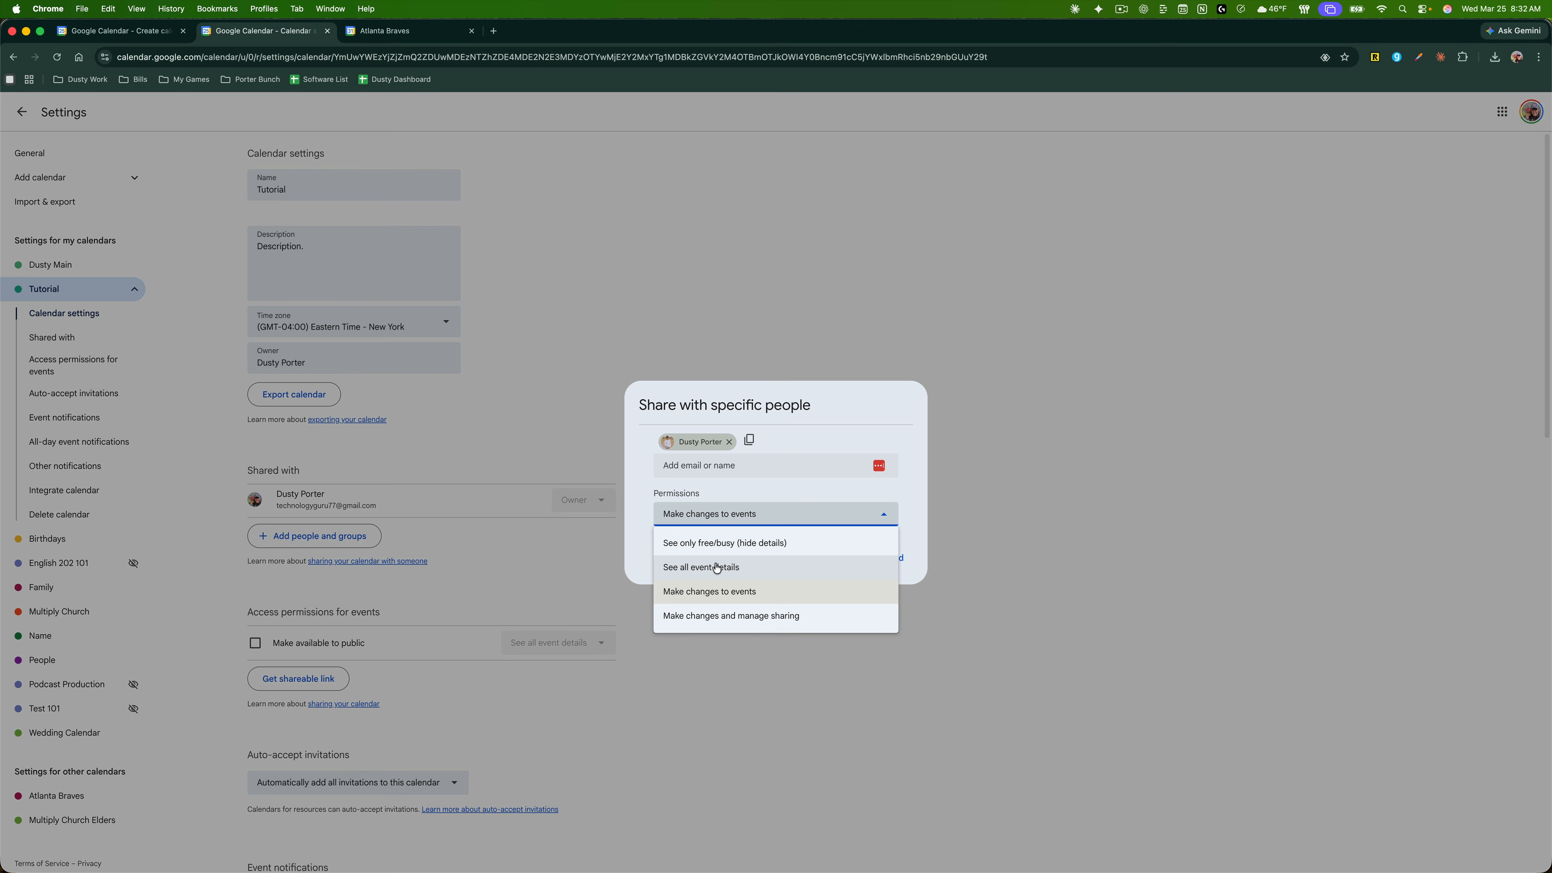
{"action": "left_click", "coordinate": [638, 560]}
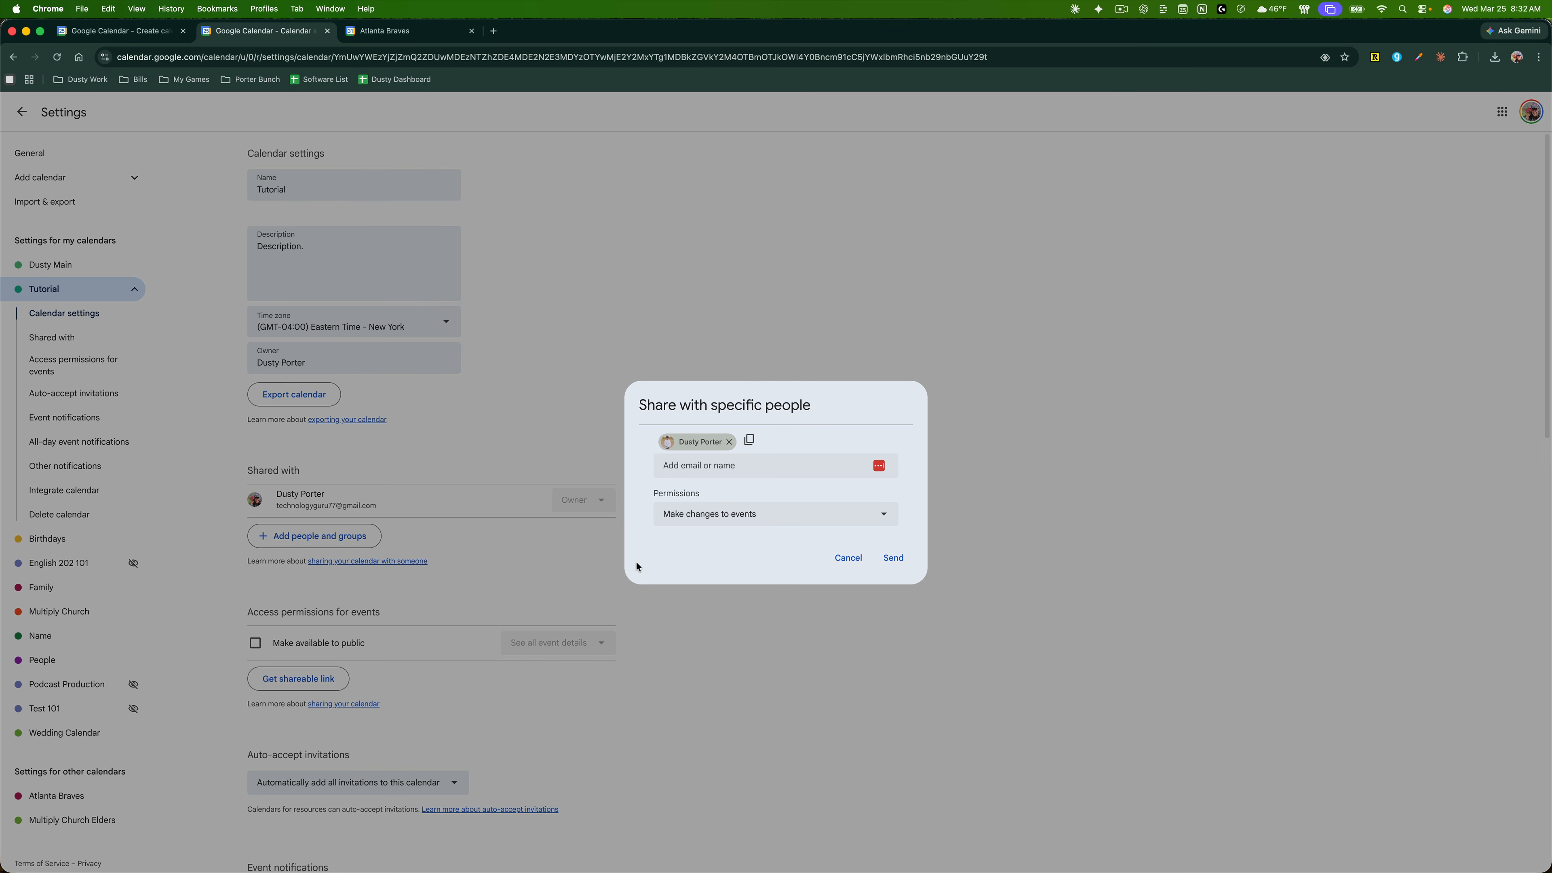
{"action": "left_click", "coordinate": [848, 559]}
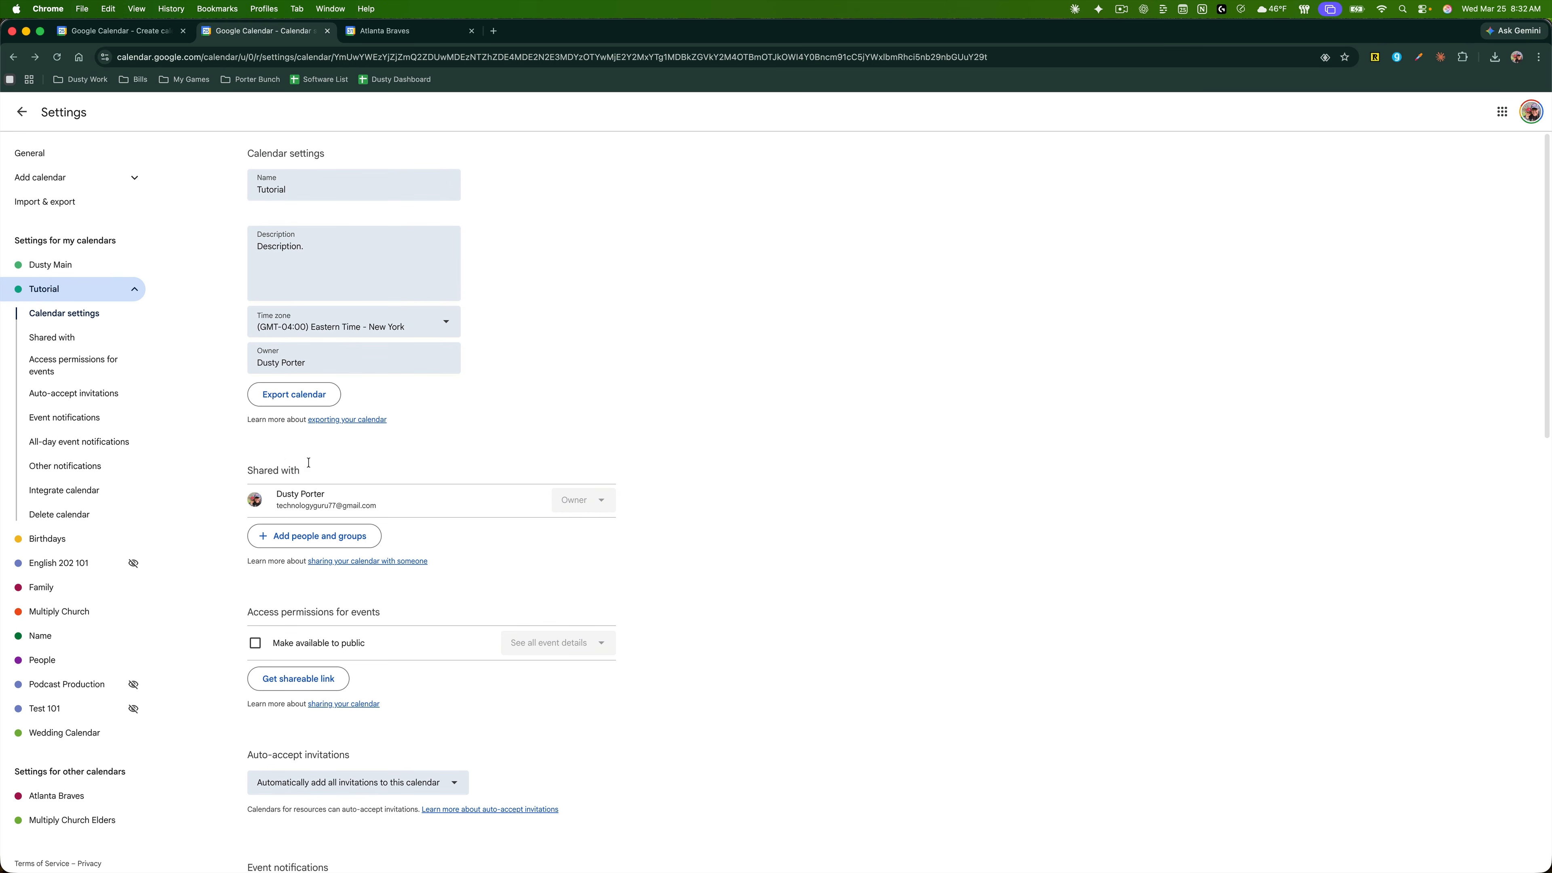
Step: Look through the Tutorial calendar's access permissions, invitation, notification and integration settings
{"action": "scroll", "coordinate": [440, 679], "scroll_direction": "down", "scroll_amount": 3}
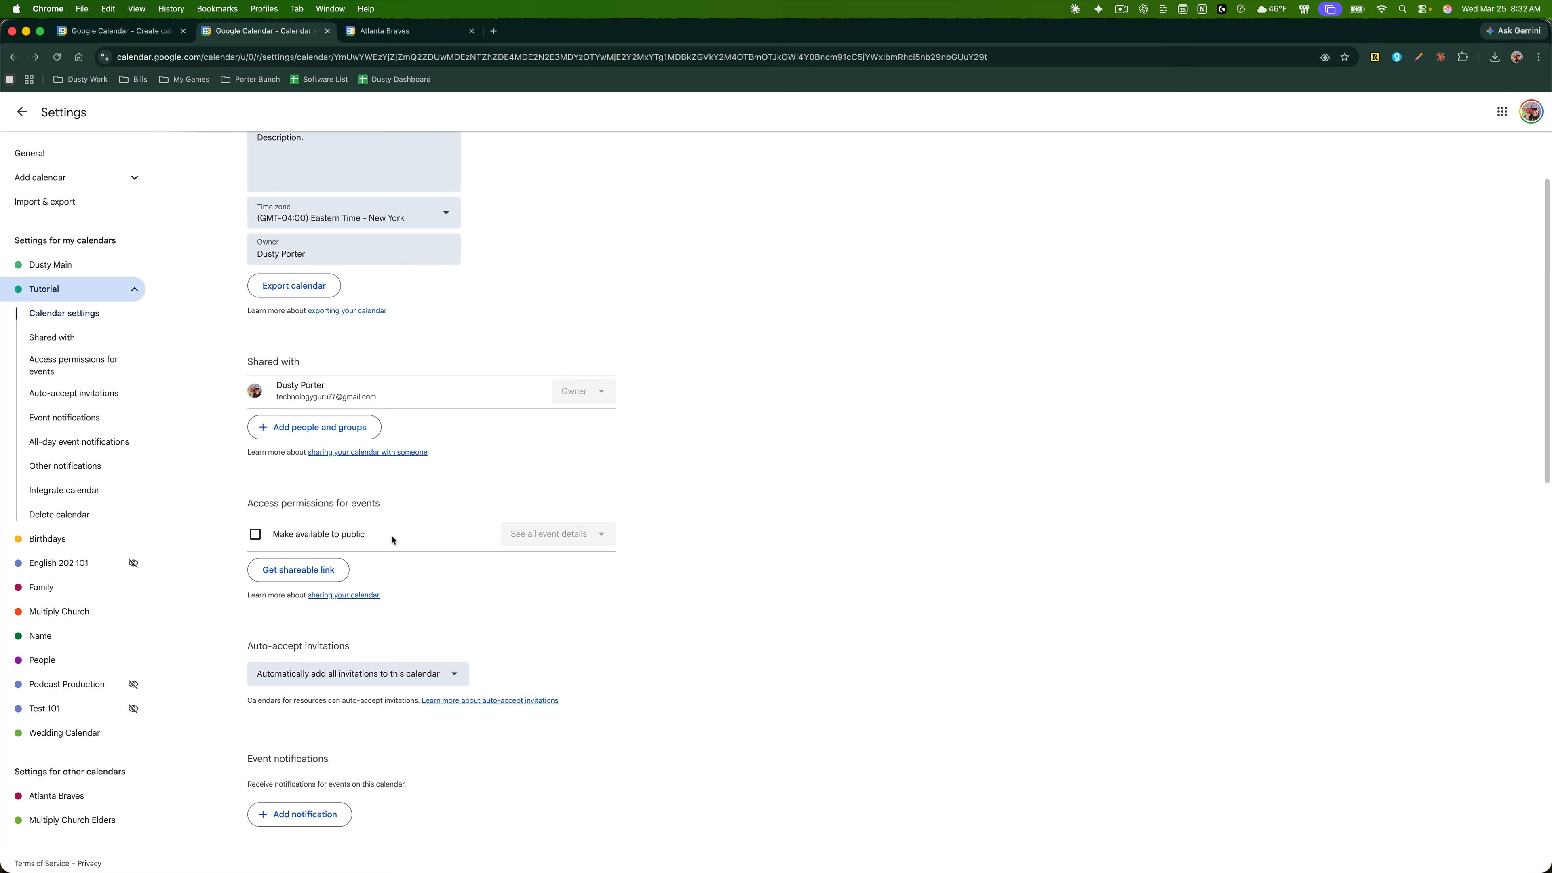
{"action": "scroll", "coordinate": [397, 561], "scroll_direction": "down", "scroll_amount": 5}
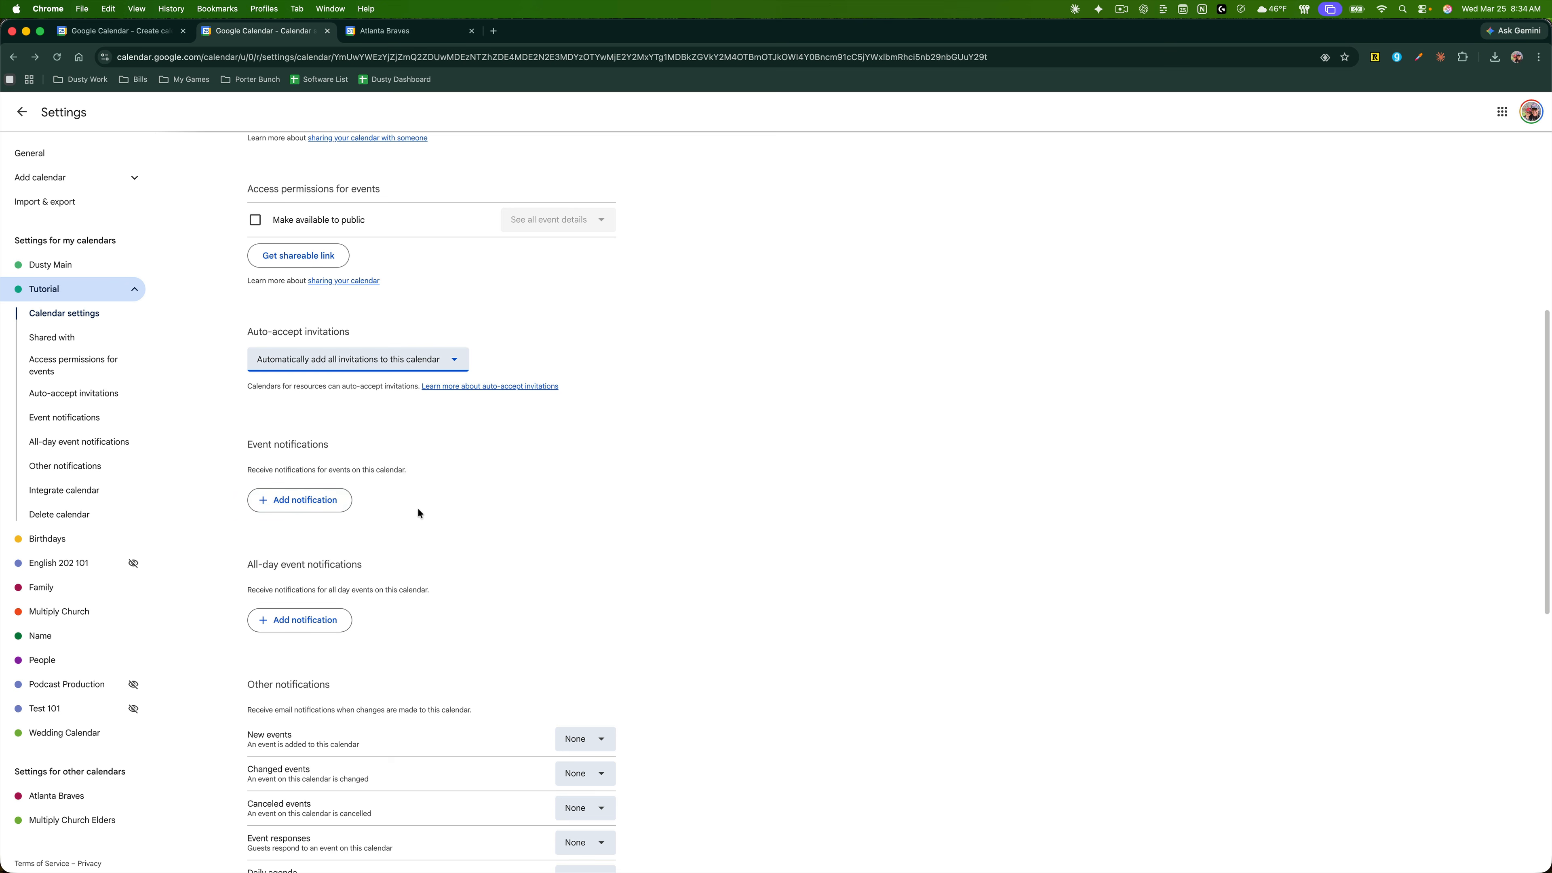
{"action": "scroll", "coordinate": [419, 513], "scroll_direction": "down", "scroll_amount": 3}
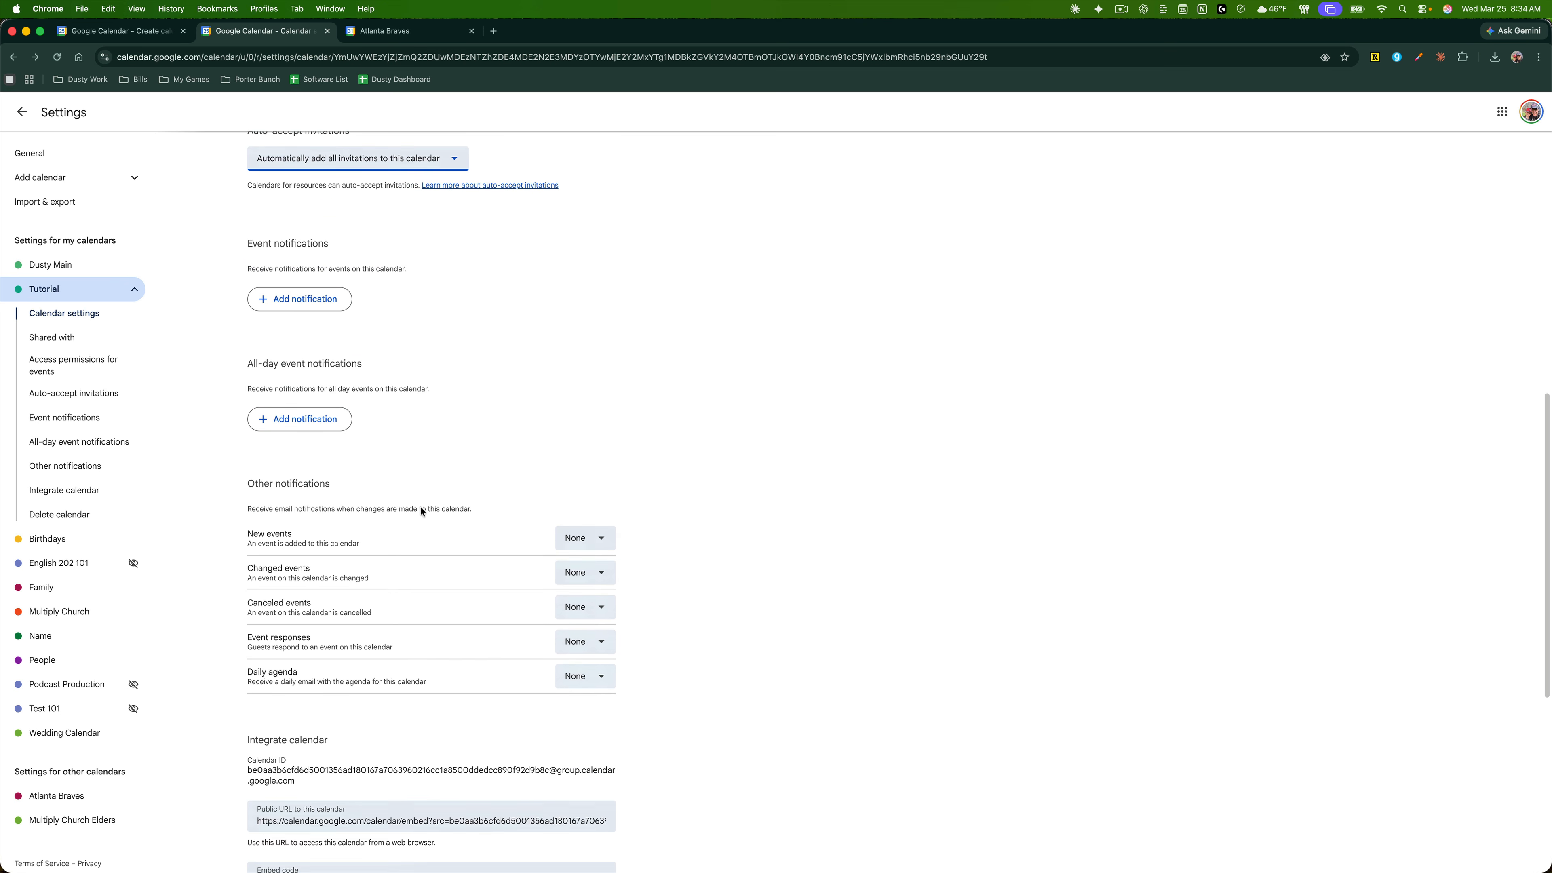
{"action": "scroll", "coordinate": [411, 561], "scroll_direction": "down", "scroll_amount": 1}
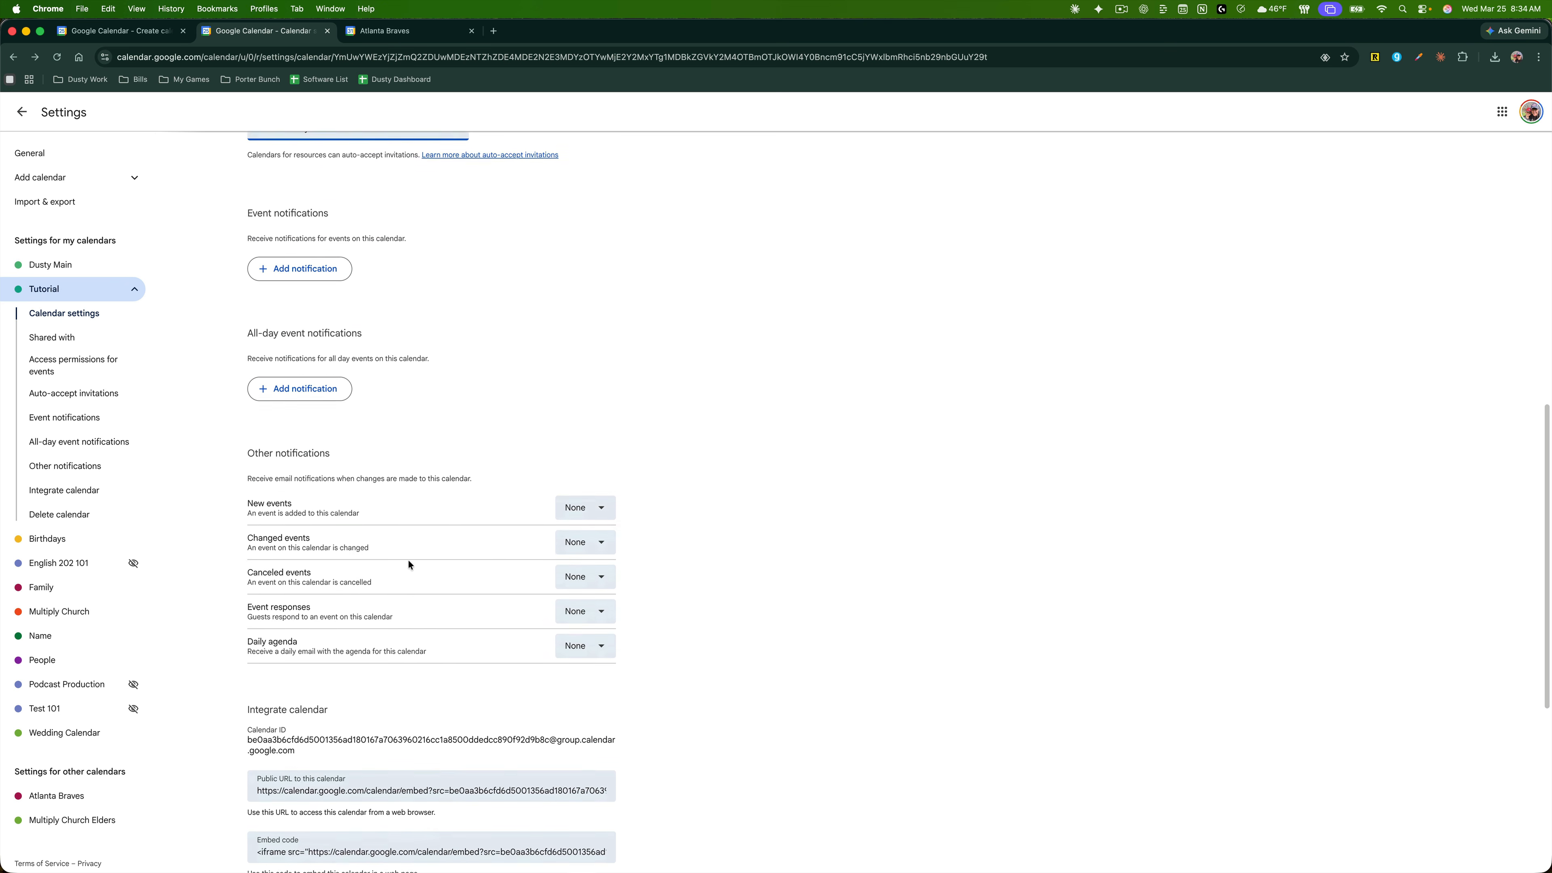
{"action": "scroll", "coordinate": [404, 562], "scroll_direction": "down", "scroll_amount": 5}
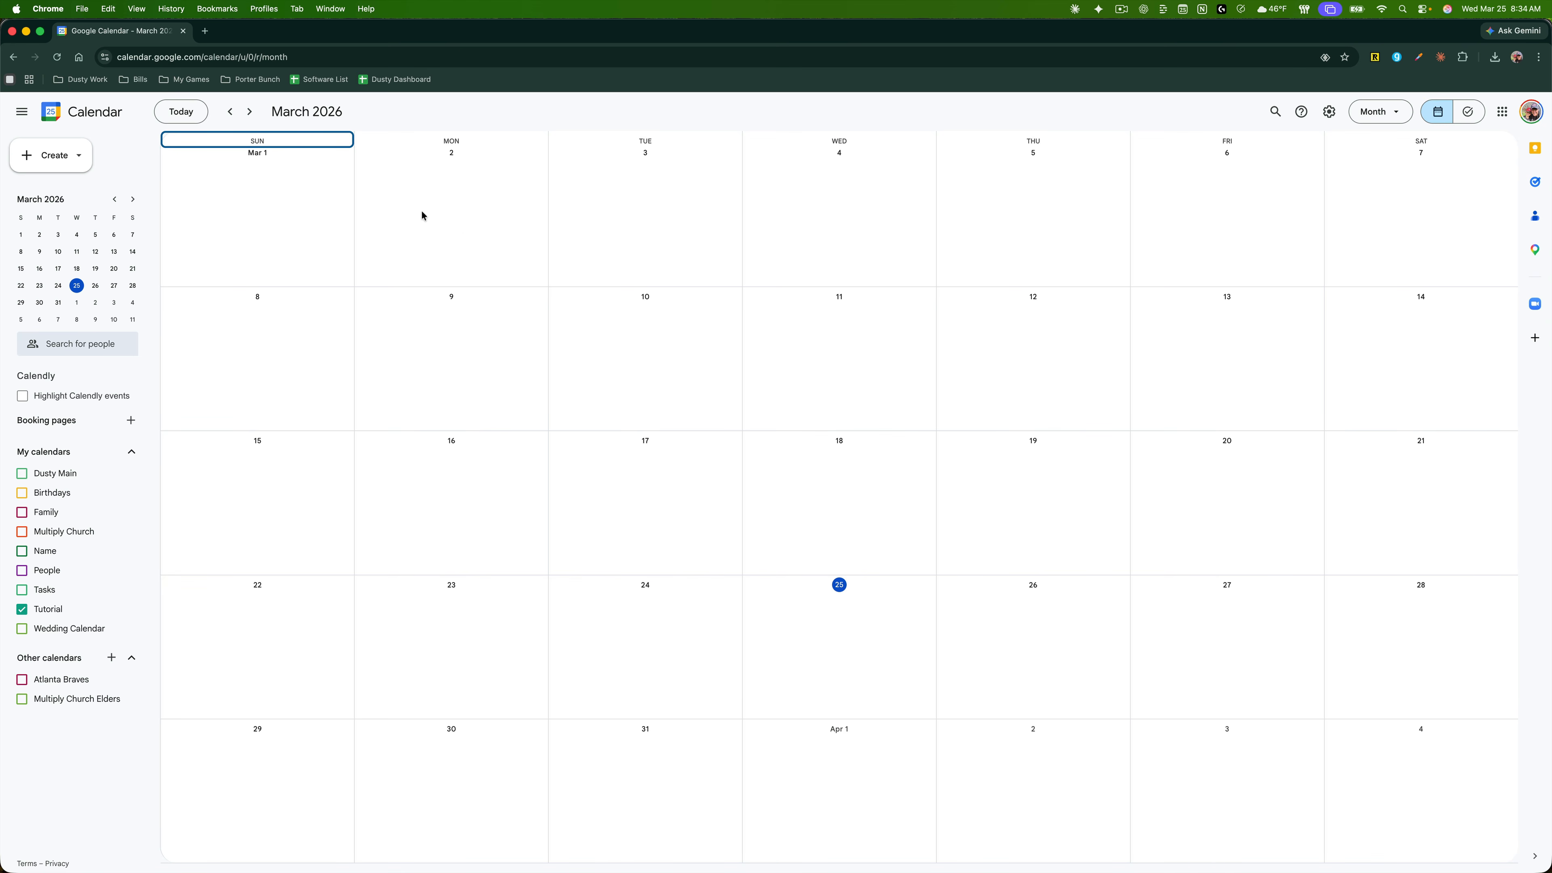
Step: Start a new bookable appointment schedule from the month view and title it Coaching
{"action": "left_click", "coordinate": [121, 170]}
{"action": "left_click", "coordinate": [72, 160]}
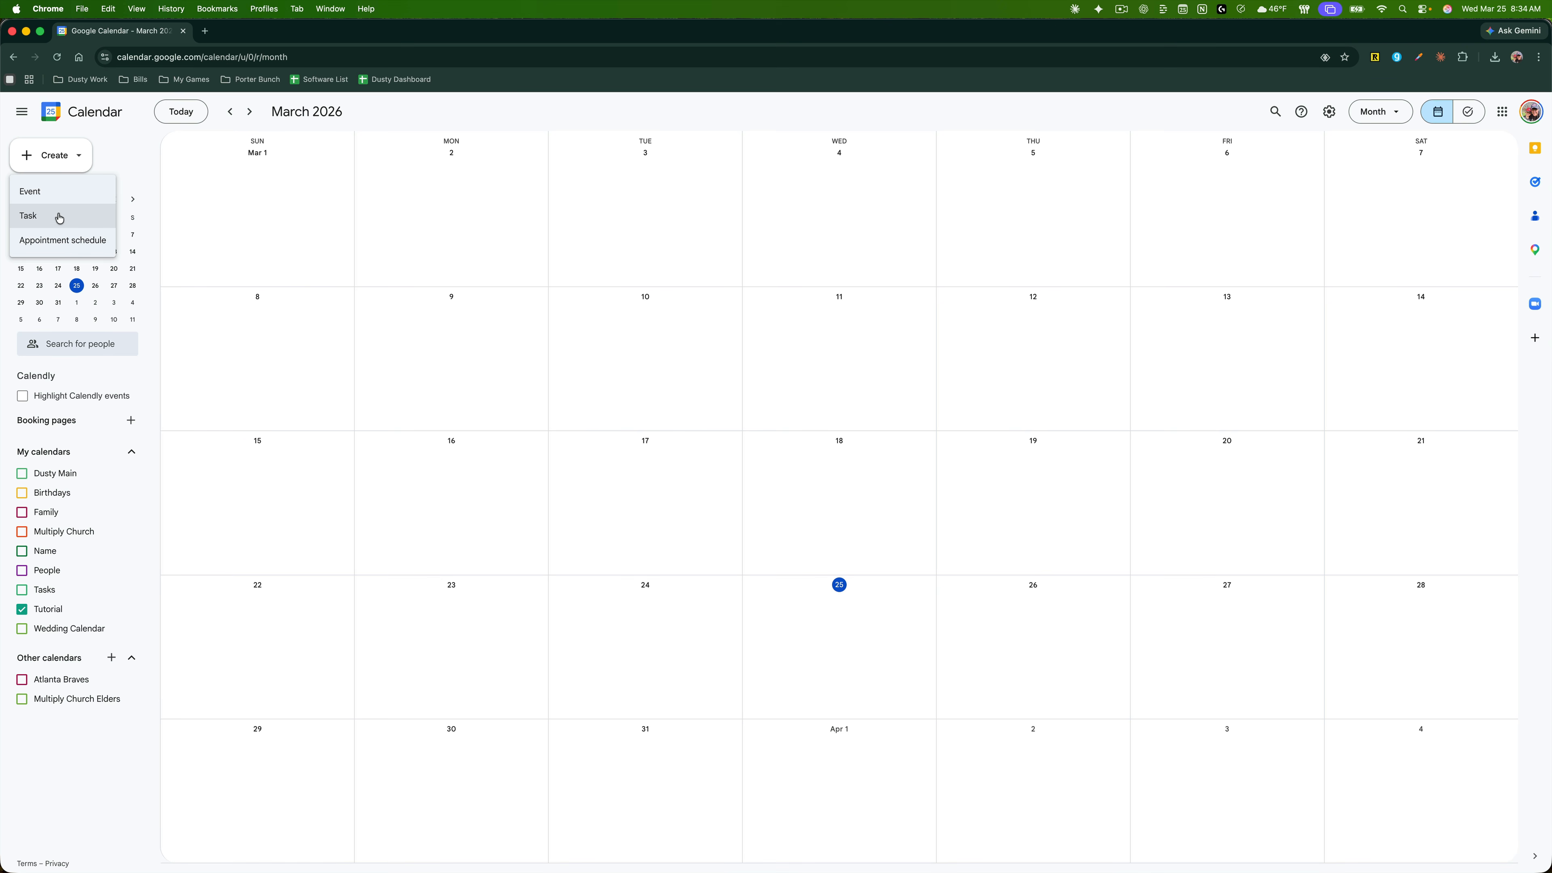
{"action": "left_click", "coordinate": [53, 246]}
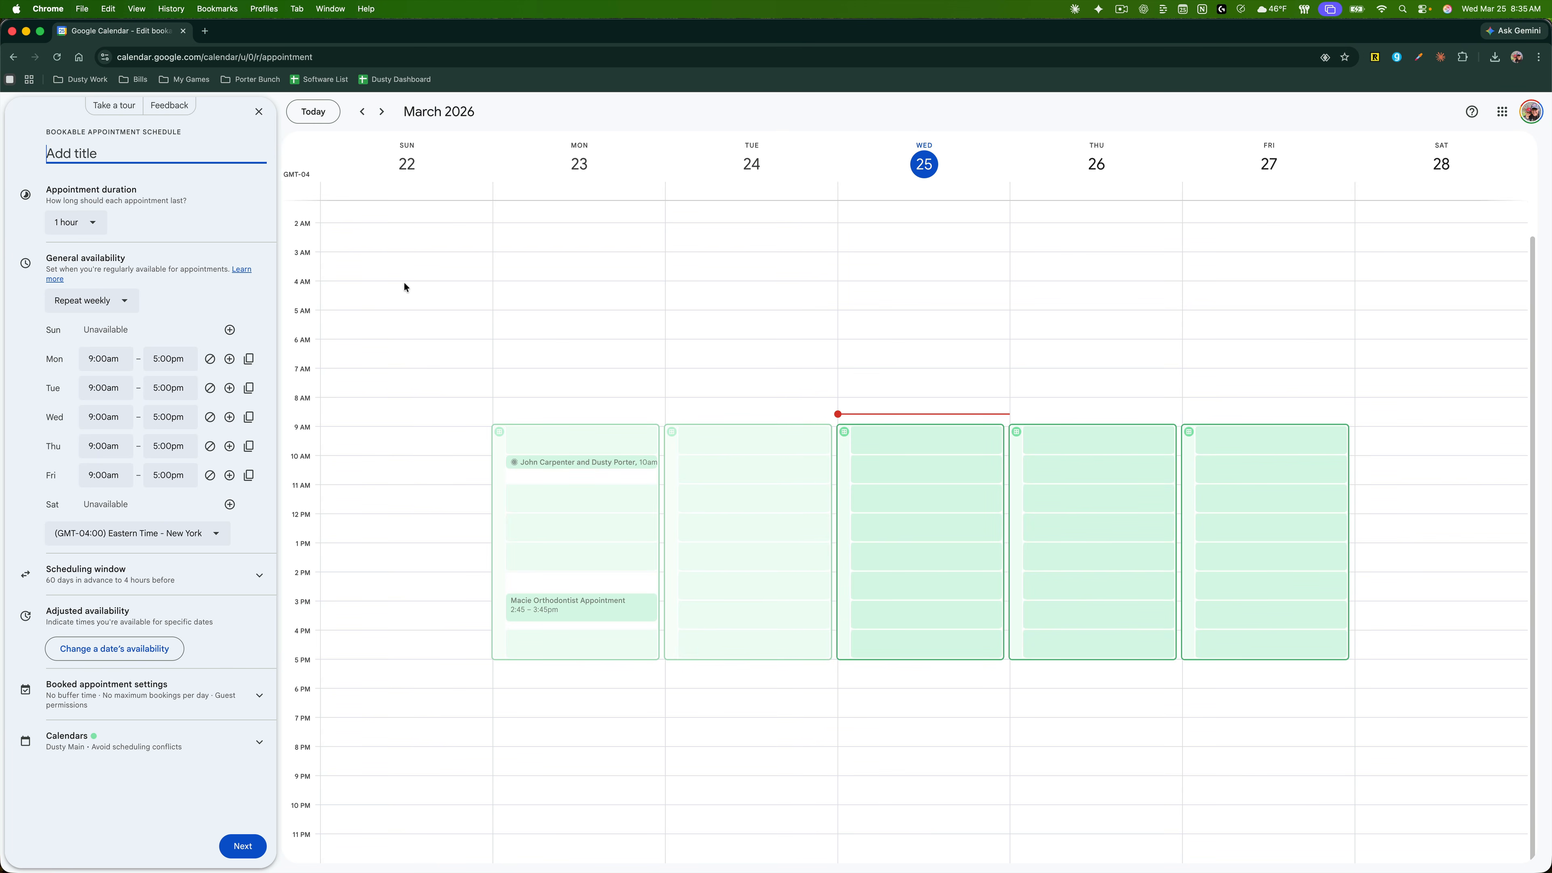
{"action": "type", "text": "Coaching"}
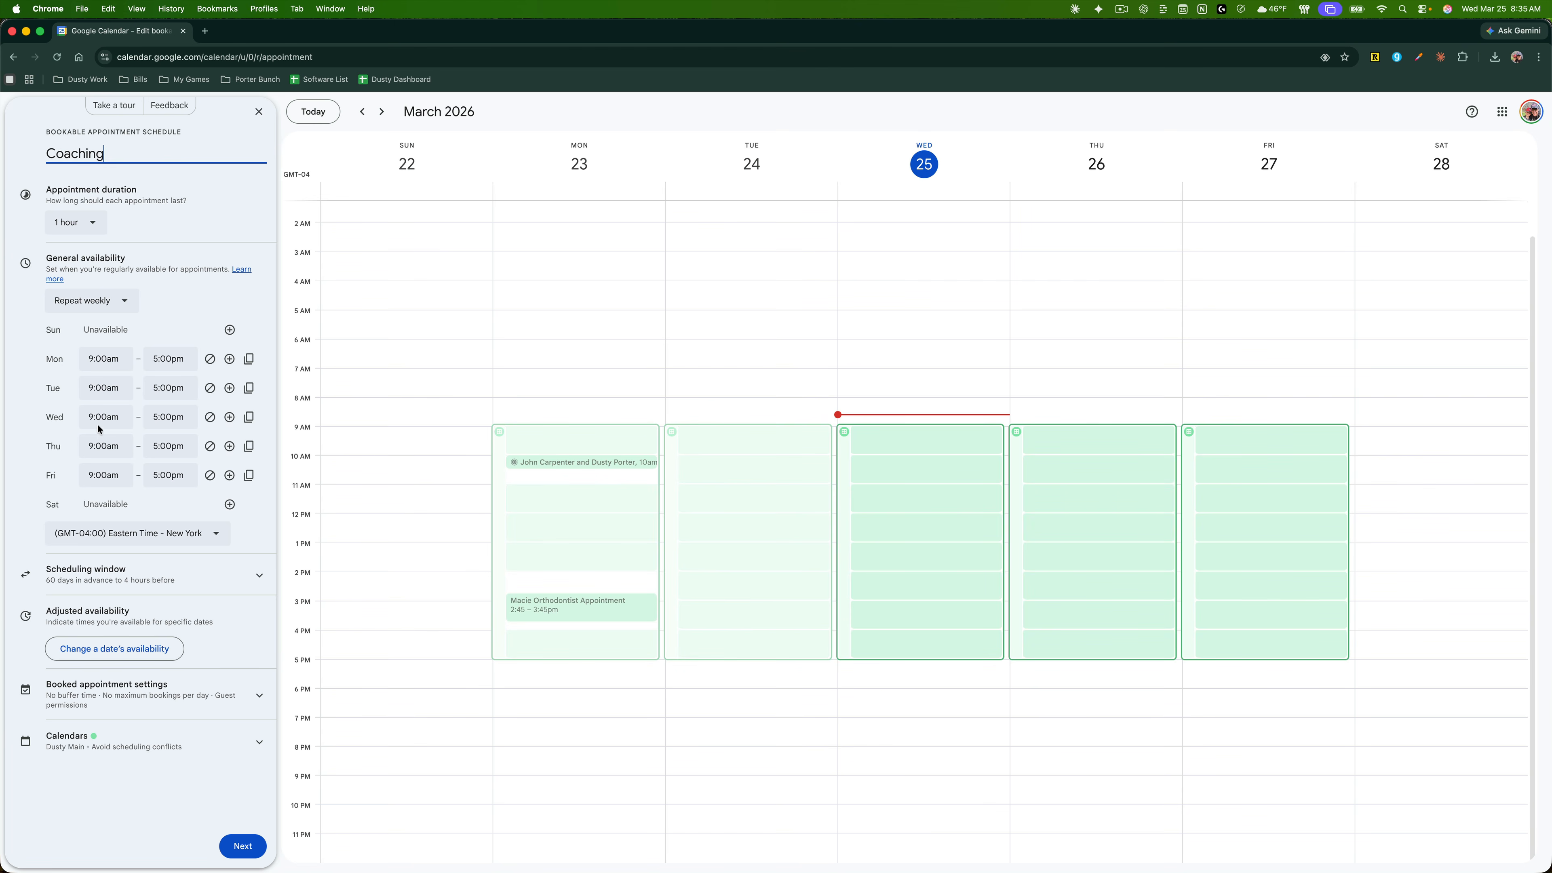
Step: Set Monday's general availability to start at 8:00am, and mark Monday as unavailable
{"action": "left_click", "coordinate": [116, 358]}
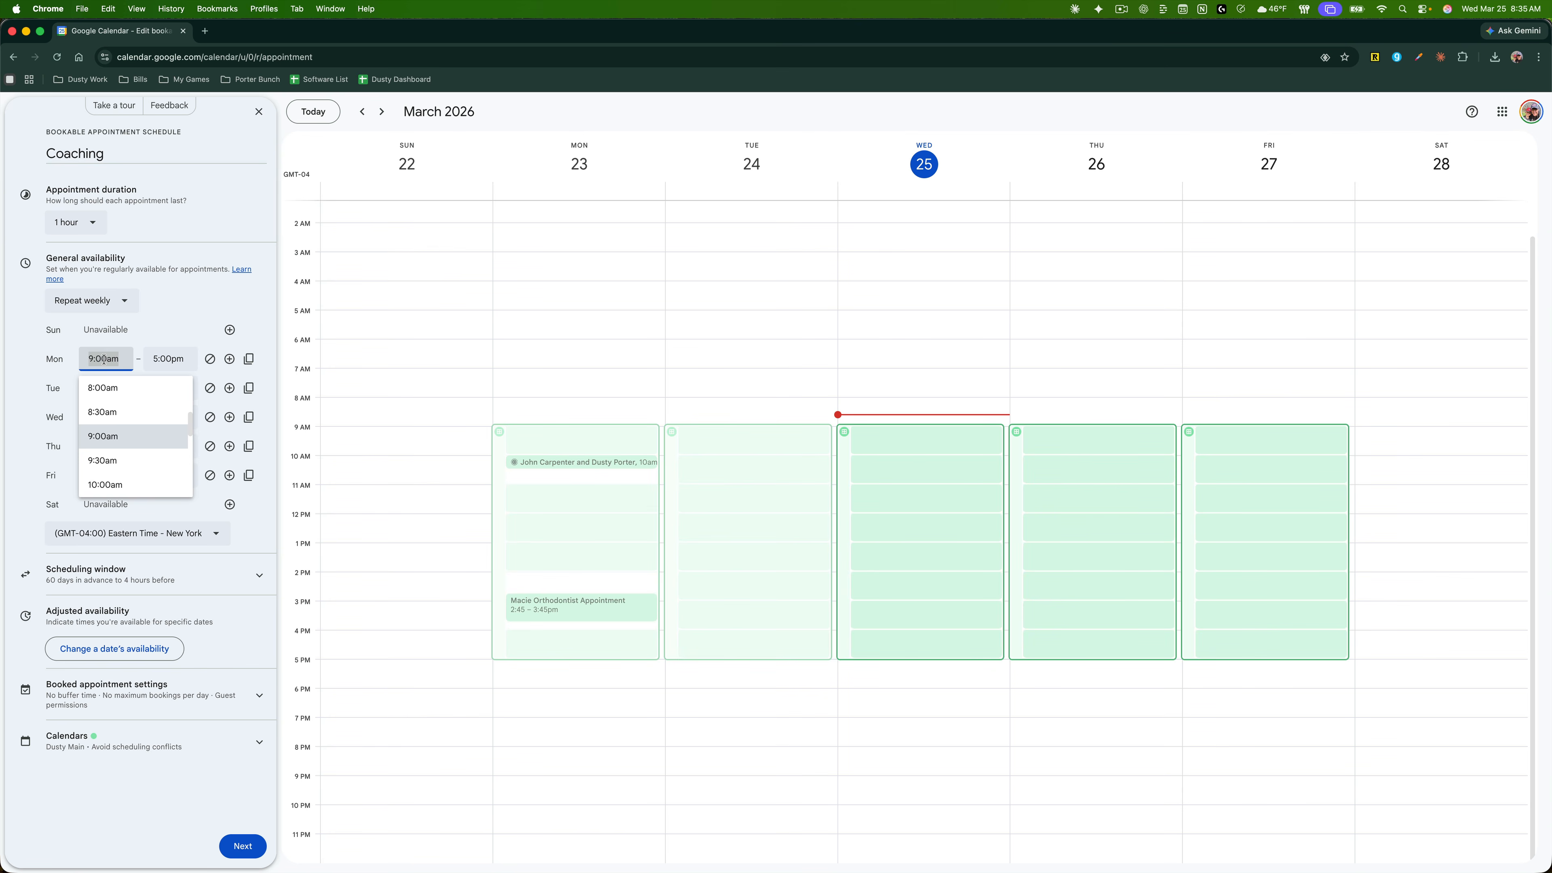
{"action": "left_click", "coordinate": [116, 400]}
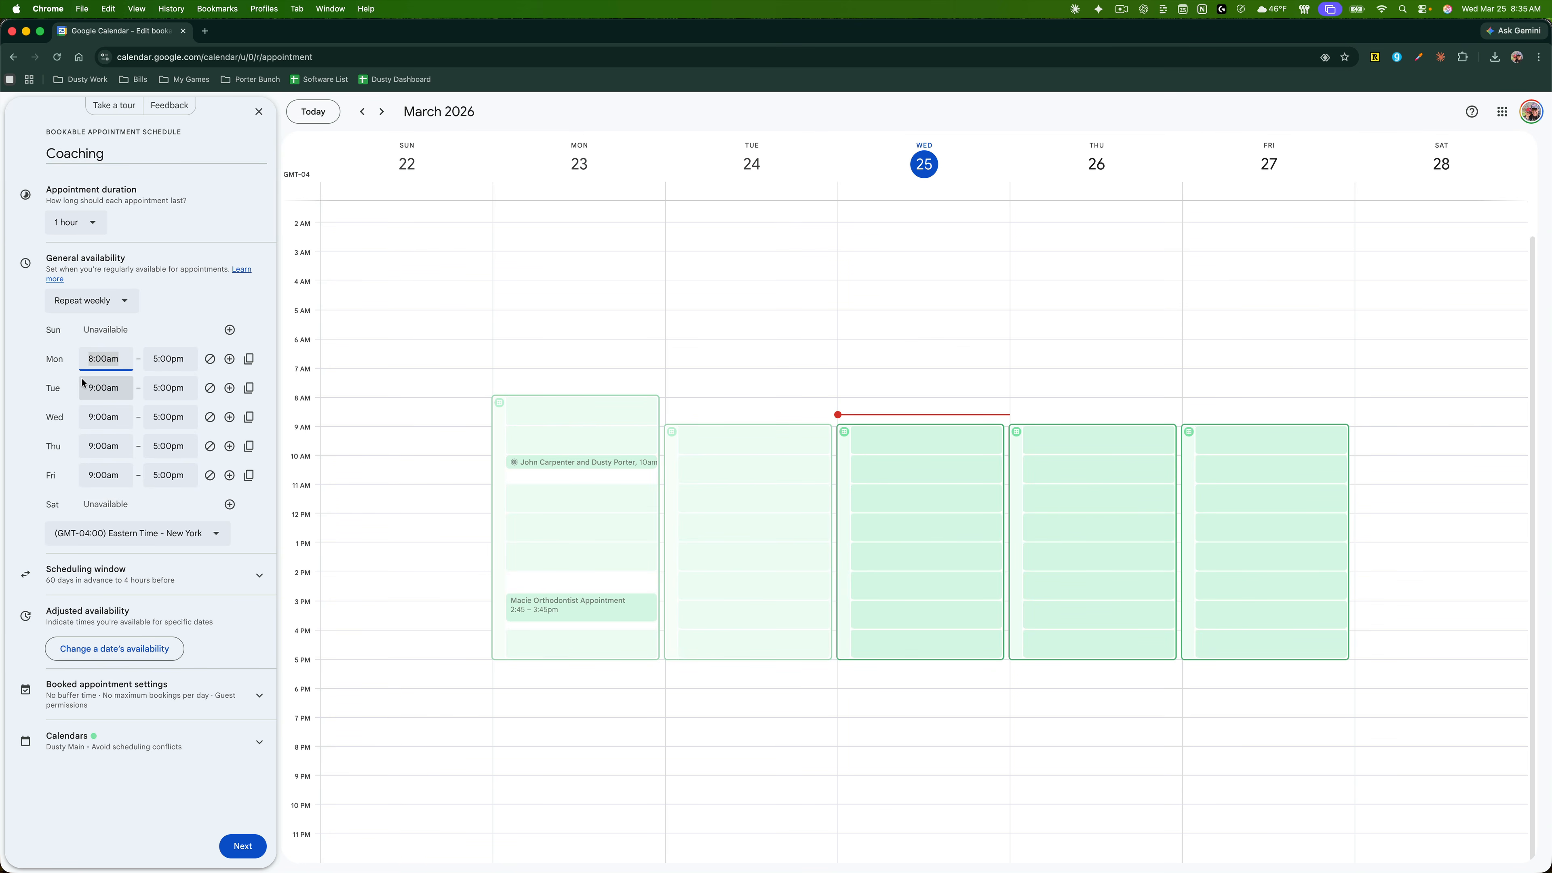
{"action": "left_click", "coordinate": [302, 404]}
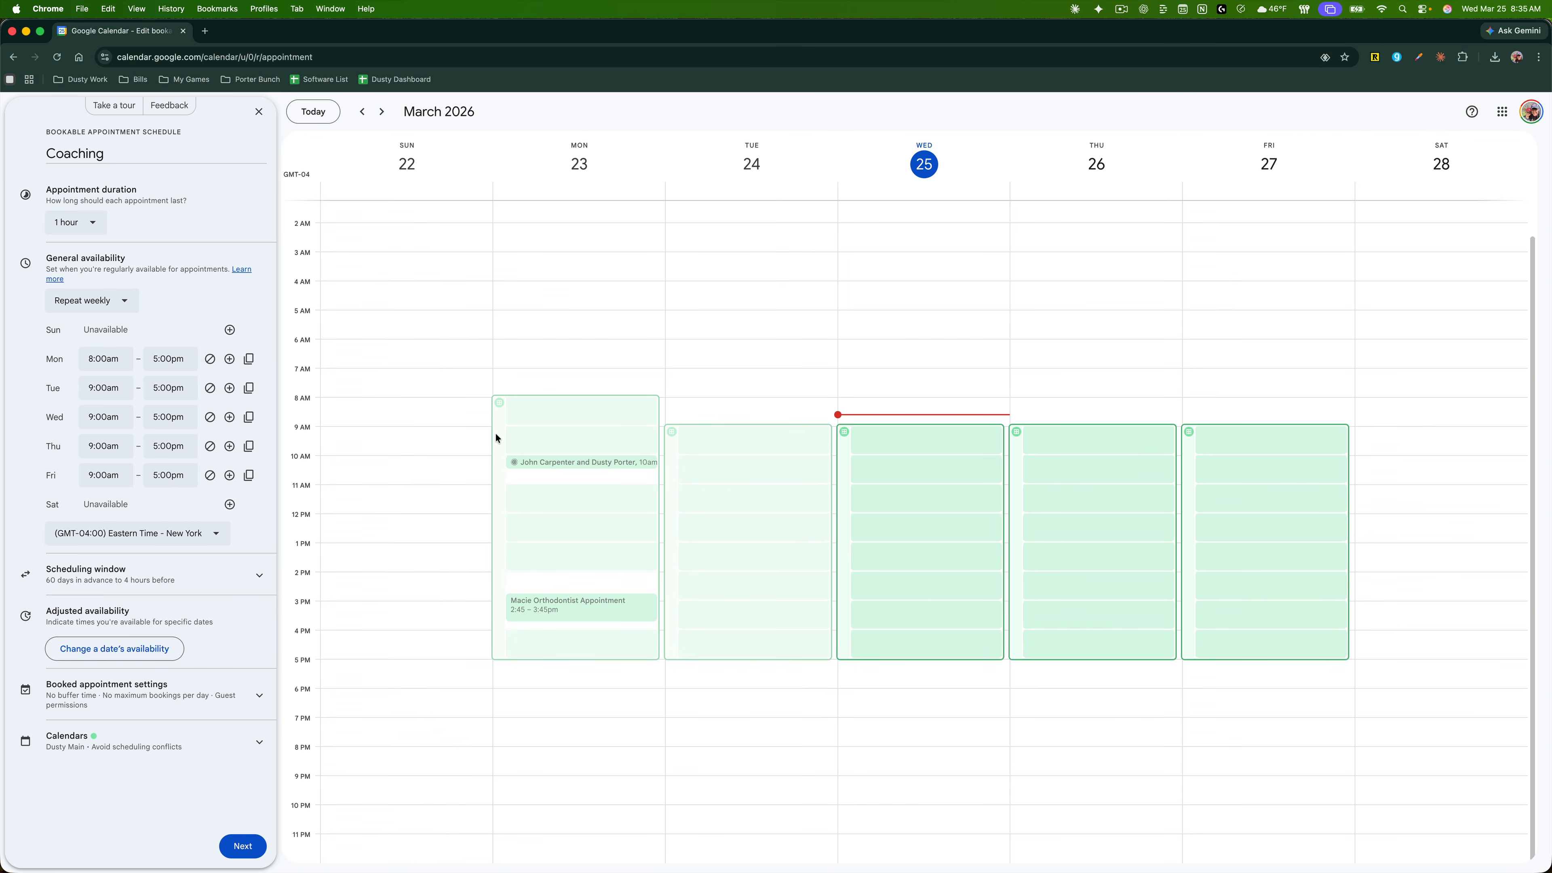
{"action": "left_click", "coordinate": [210, 360]}
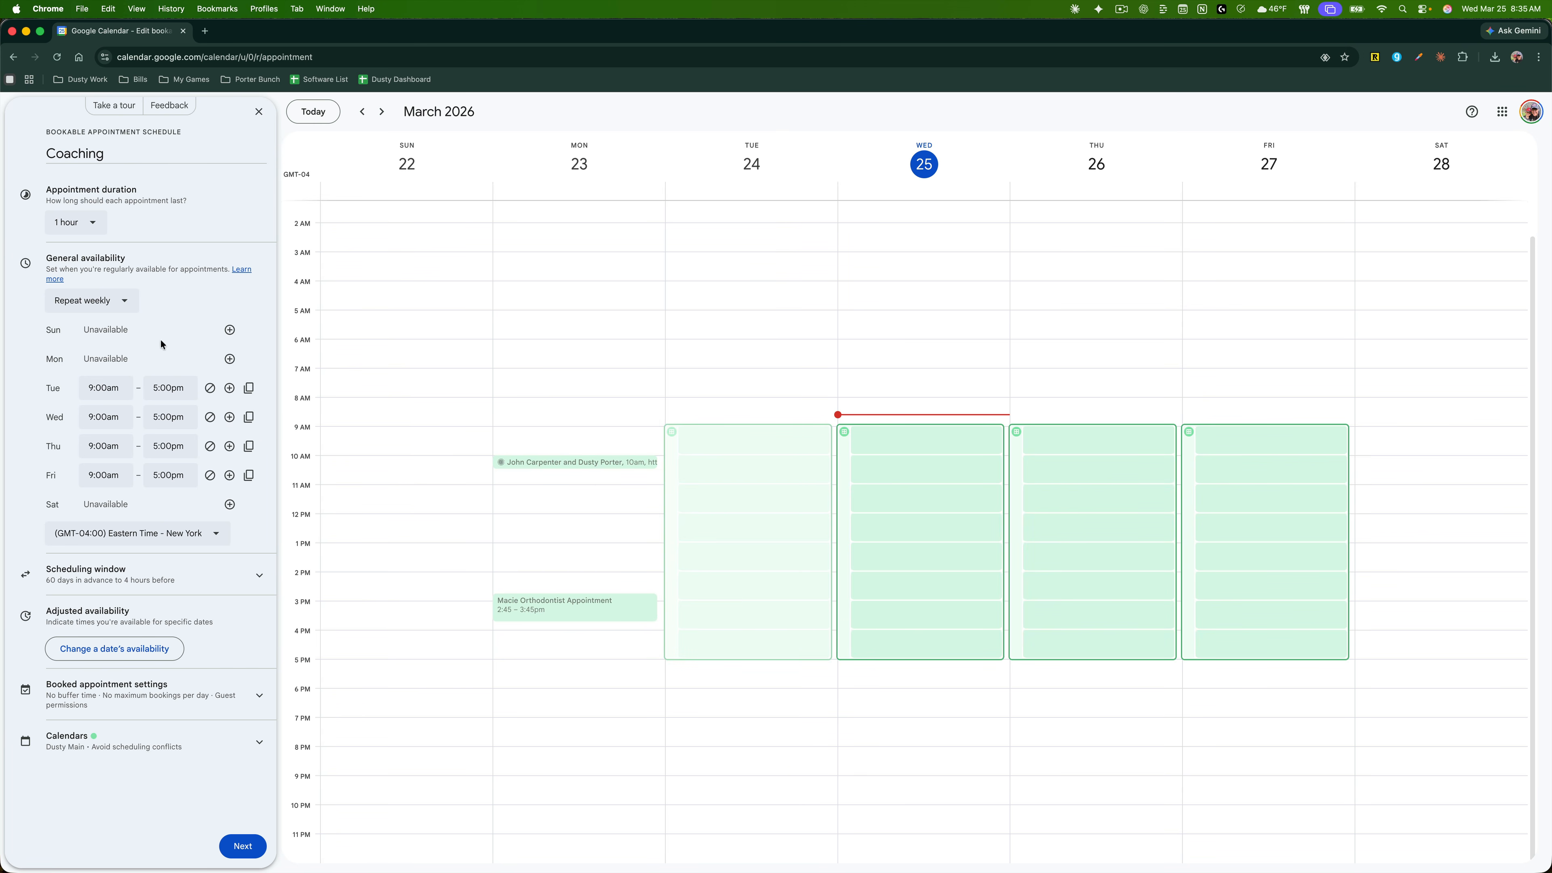
Step: Set the scheduling window's minimum time before an appointment can be booked to 24 hours
{"action": "left_click", "coordinate": [199, 574]}
{"action": "left_click", "coordinate": [208, 574]}
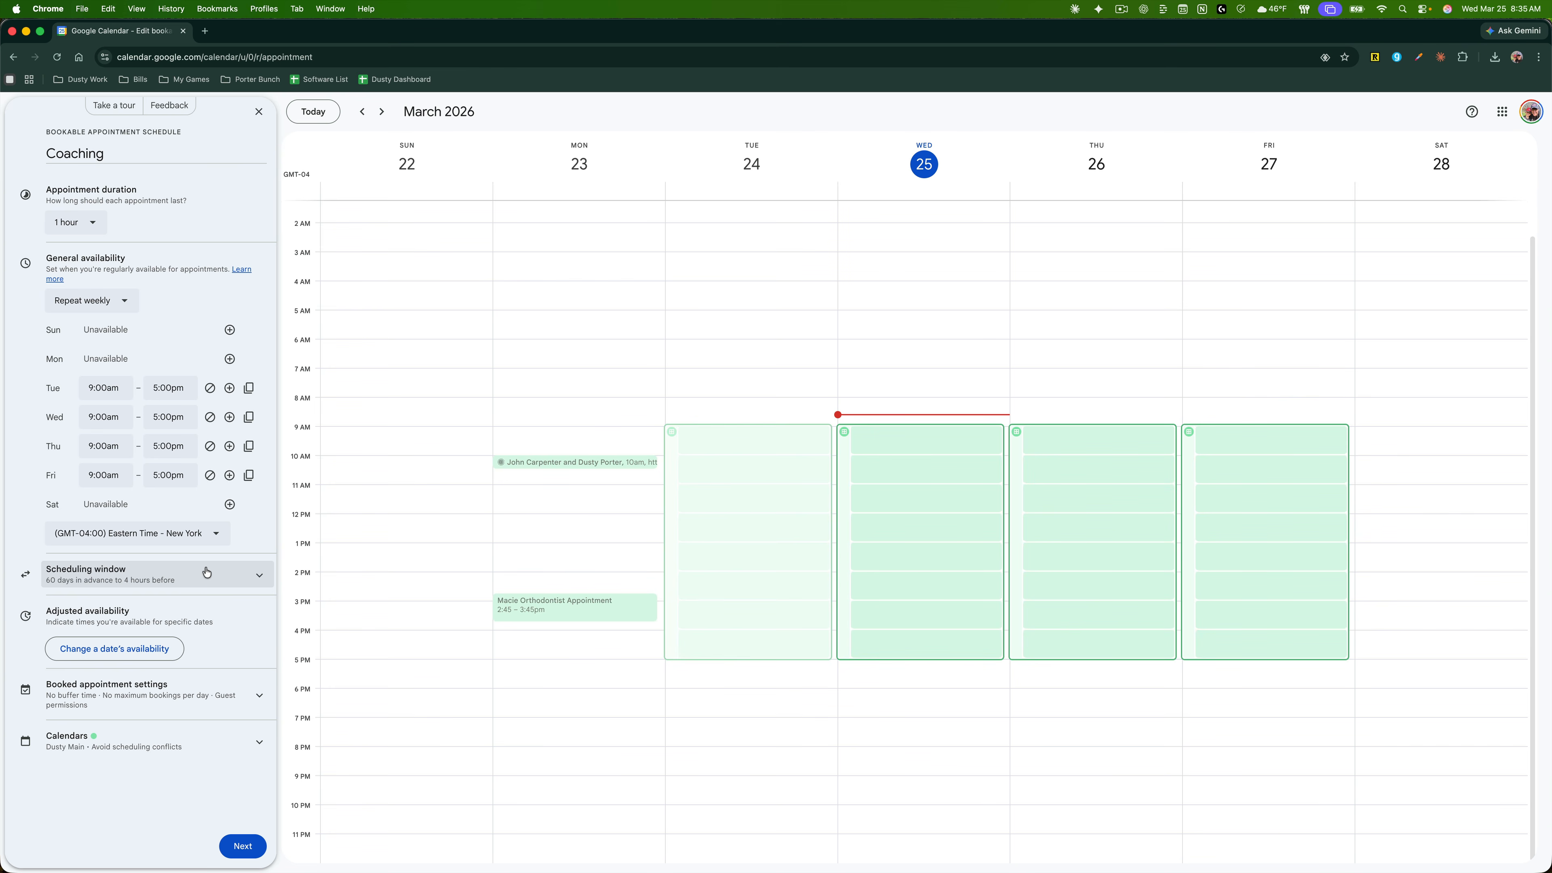
{"action": "left_click", "coordinate": [206, 572]}
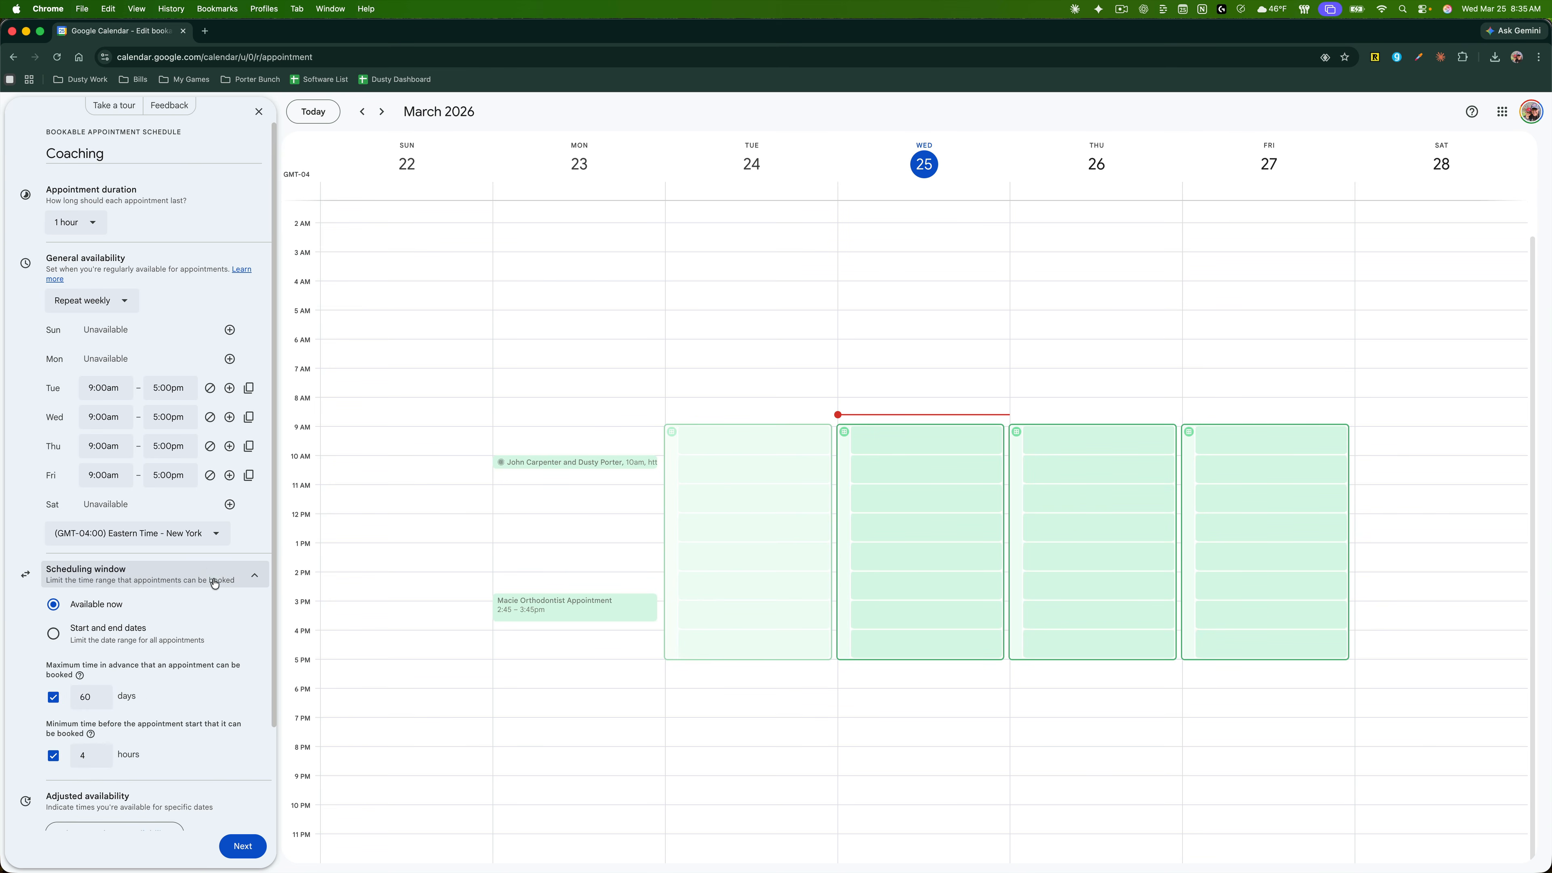
{"action": "scroll", "coordinate": [192, 569], "scroll_direction": "down", "scroll_amount": 3}
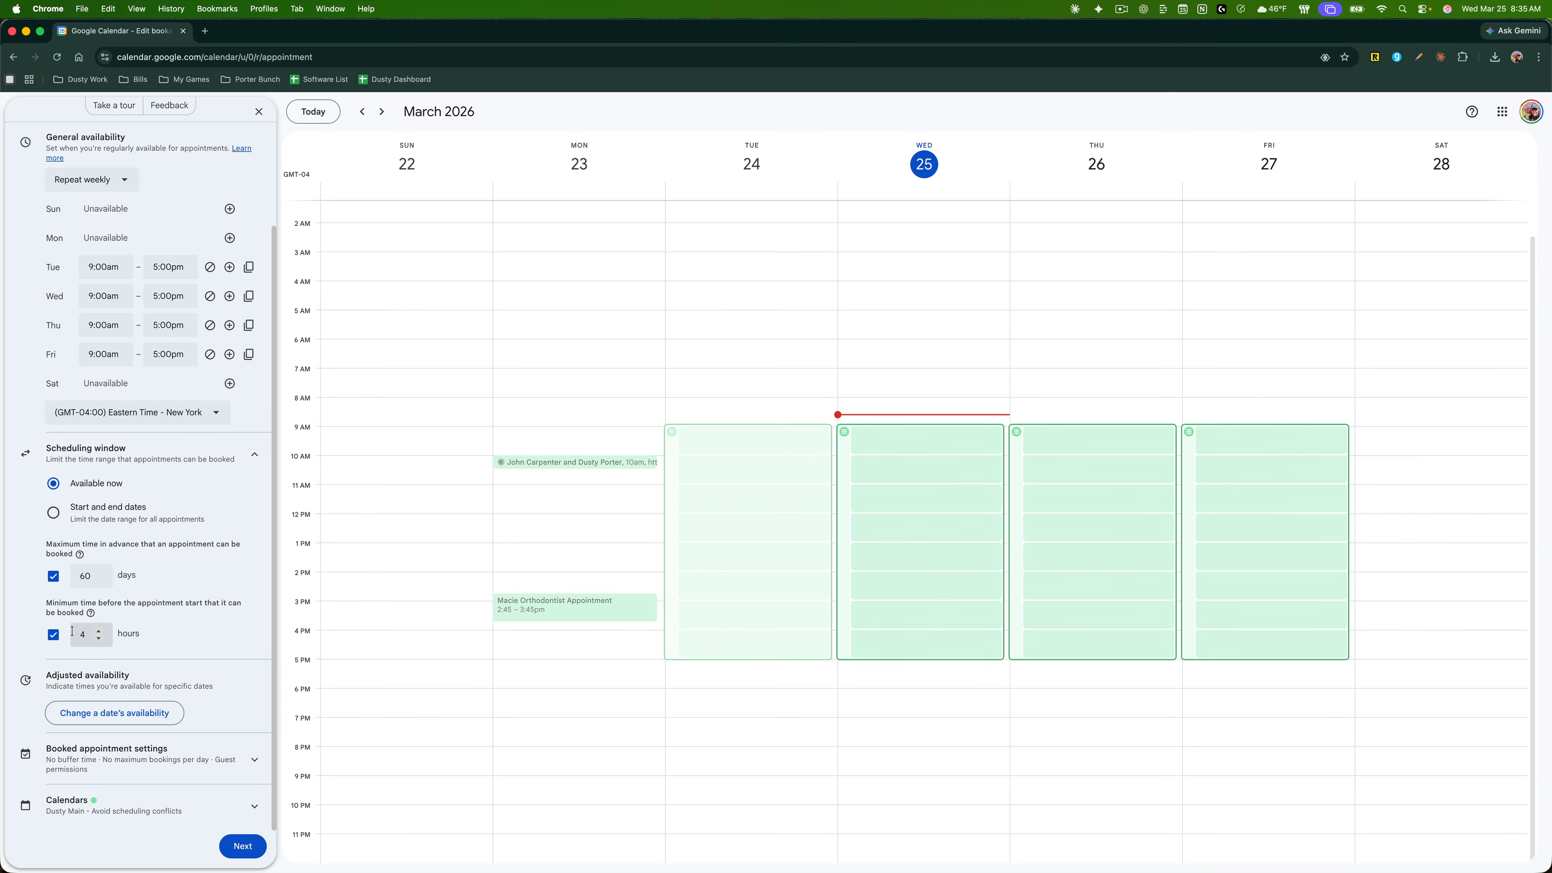
{"action": "left_click", "coordinate": [53, 634]}
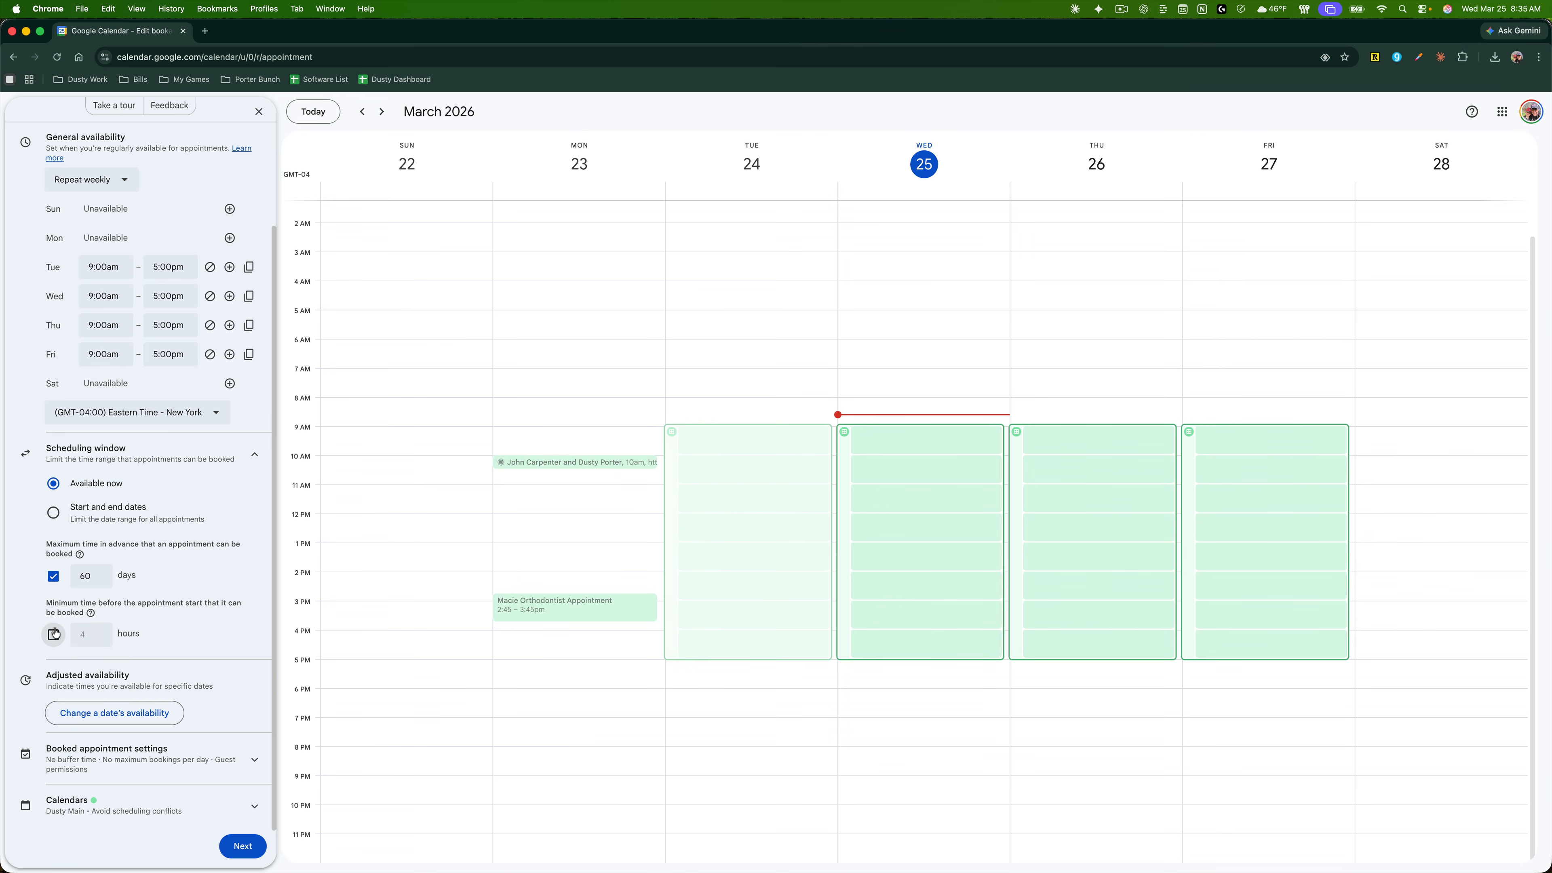
{"action": "left_click", "coordinate": [54, 634]}
{"action": "left_click", "coordinate": [81, 634]}
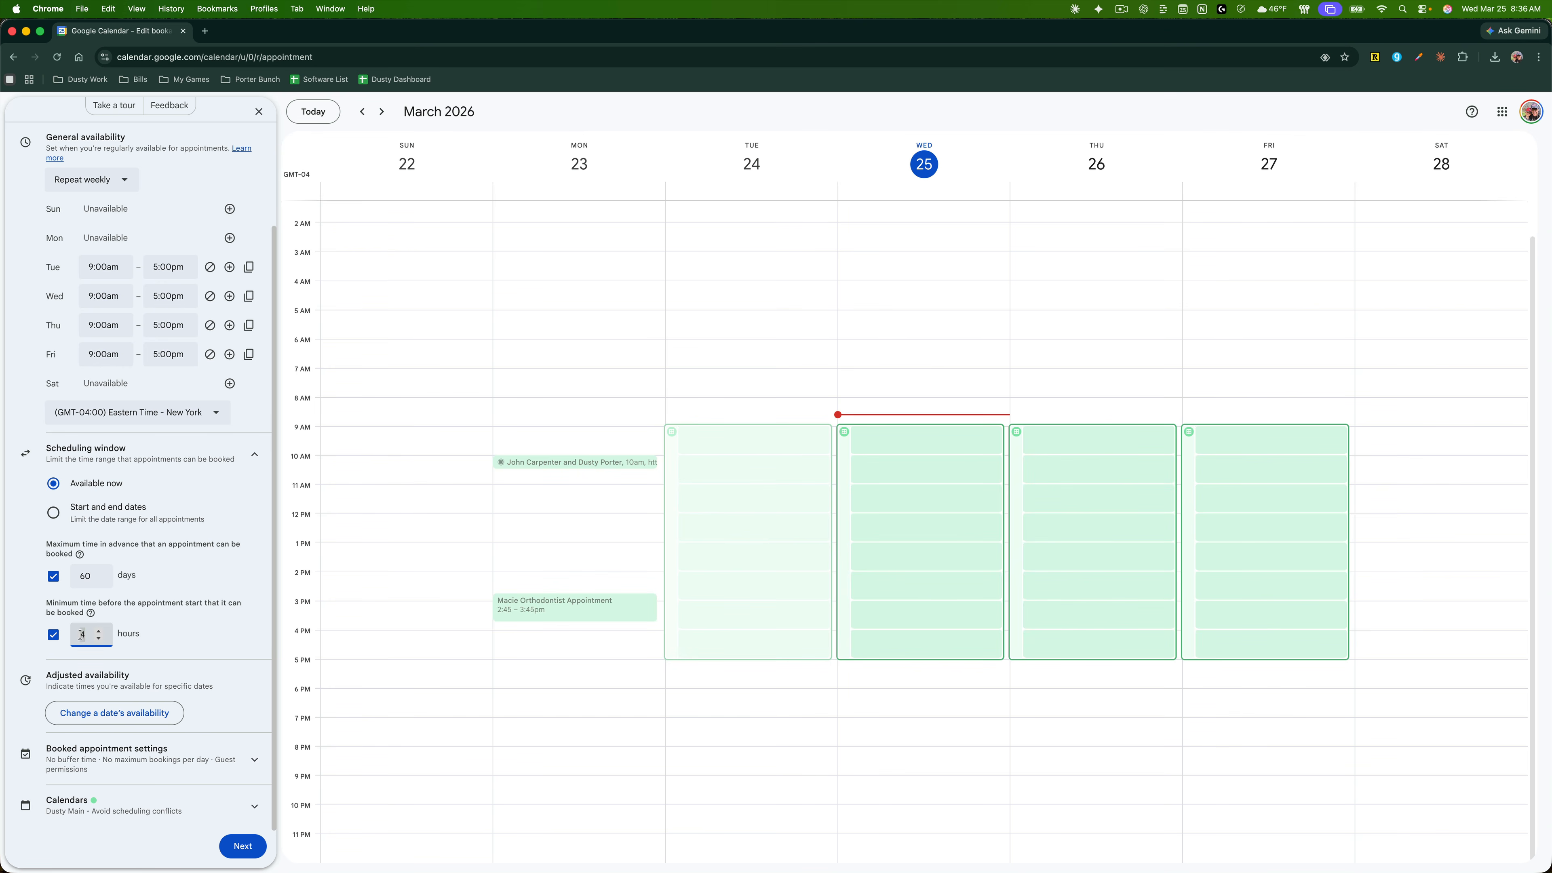
{"action": "type", "text": "24"}
Step: Adjust the schedule's availability for Apr 1, 2026 and mark that date as unavailable
{"action": "left_click", "coordinate": [116, 714]}
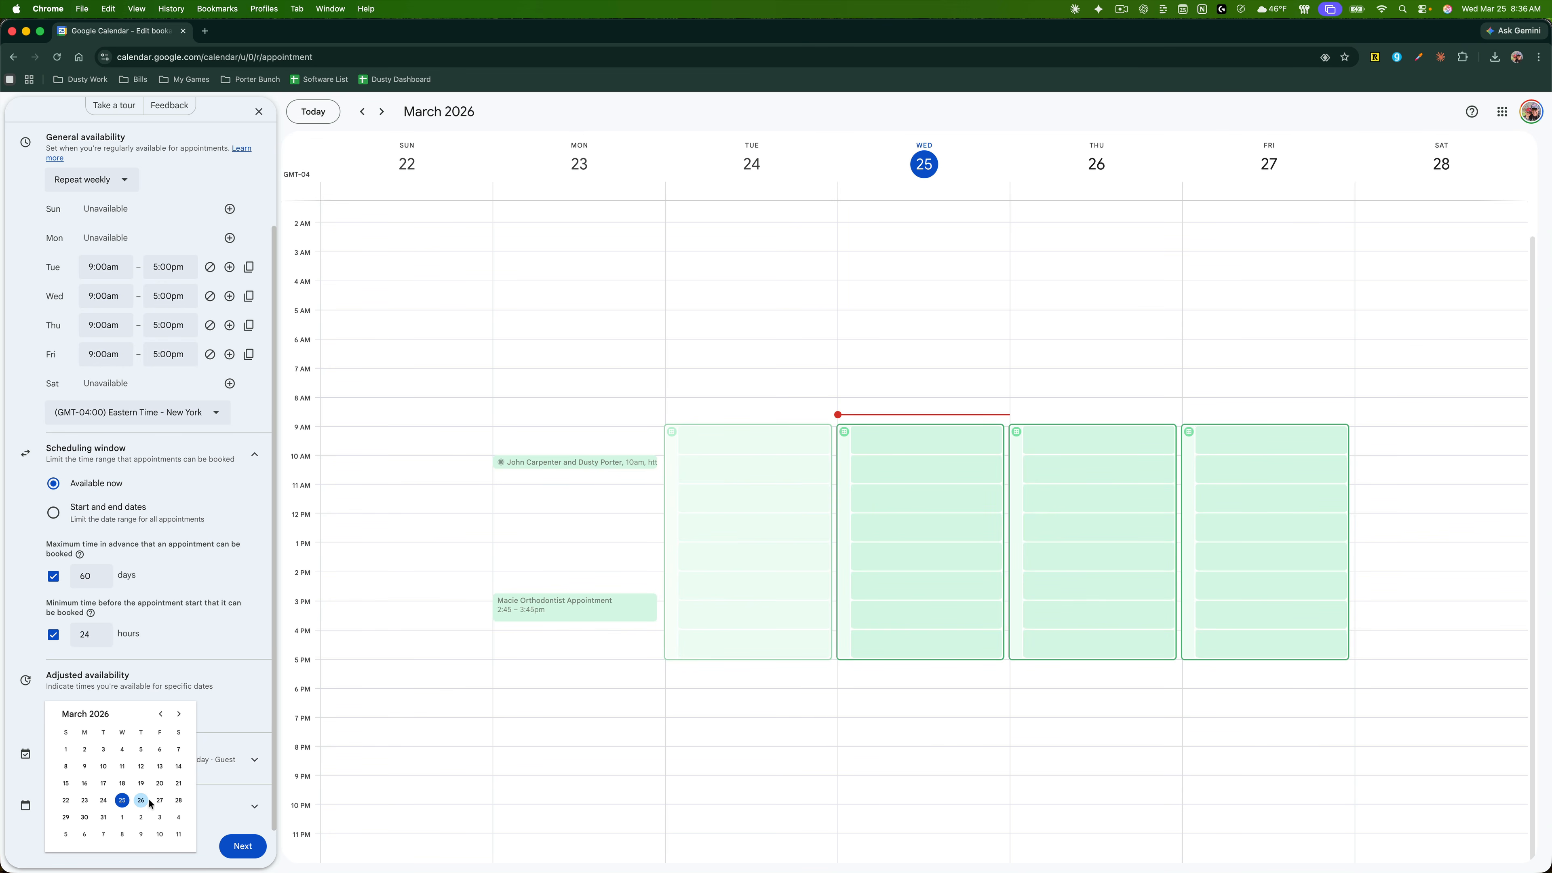
{"action": "left_click", "coordinate": [118, 821]}
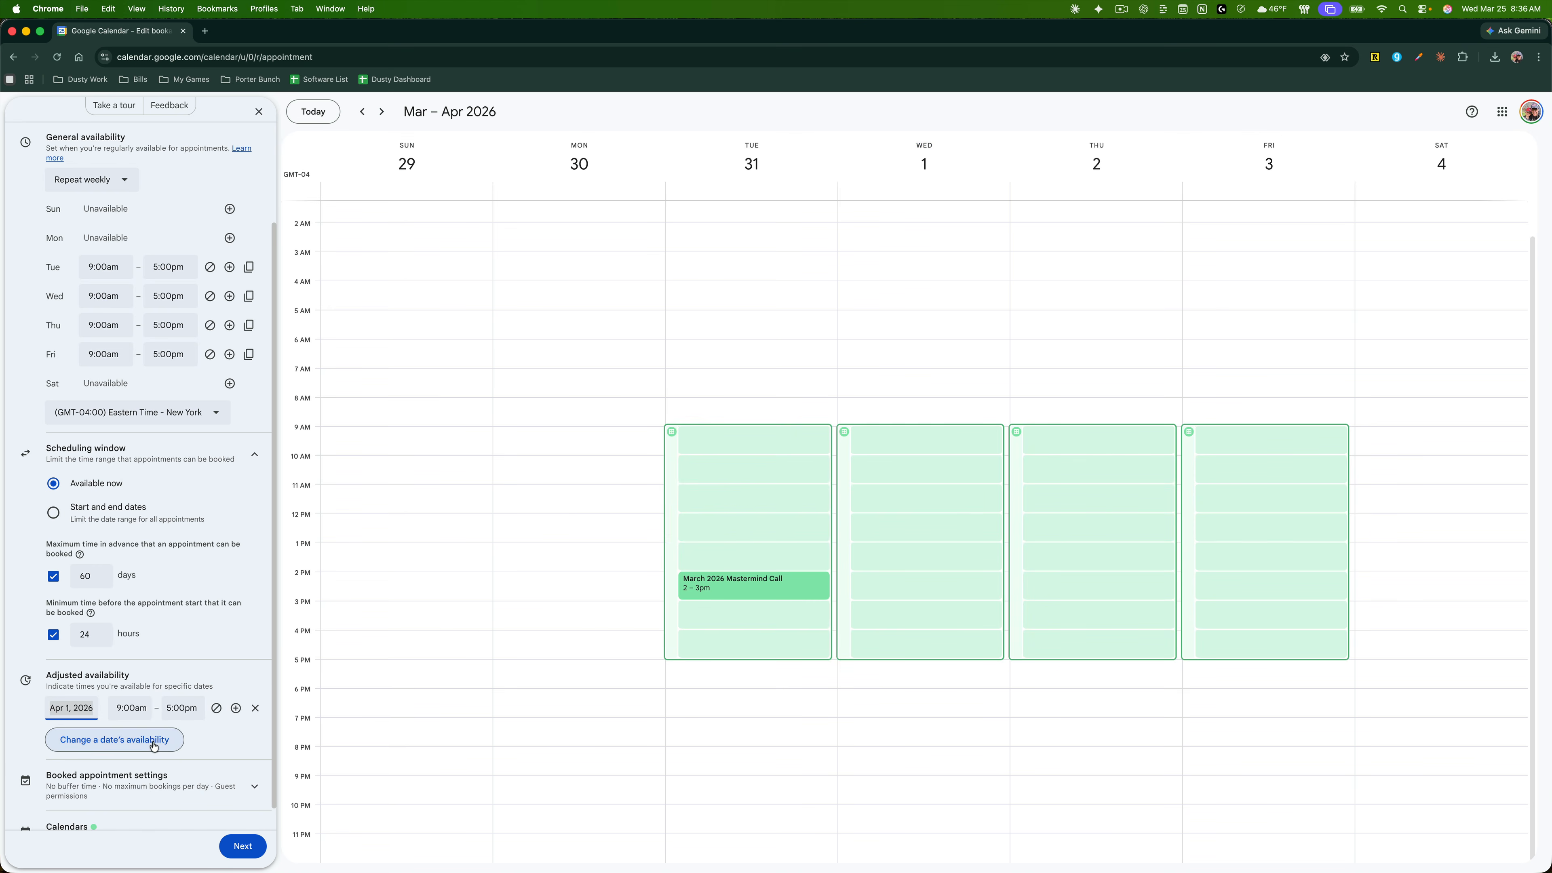
{"action": "left_click", "coordinate": [215, 708]}
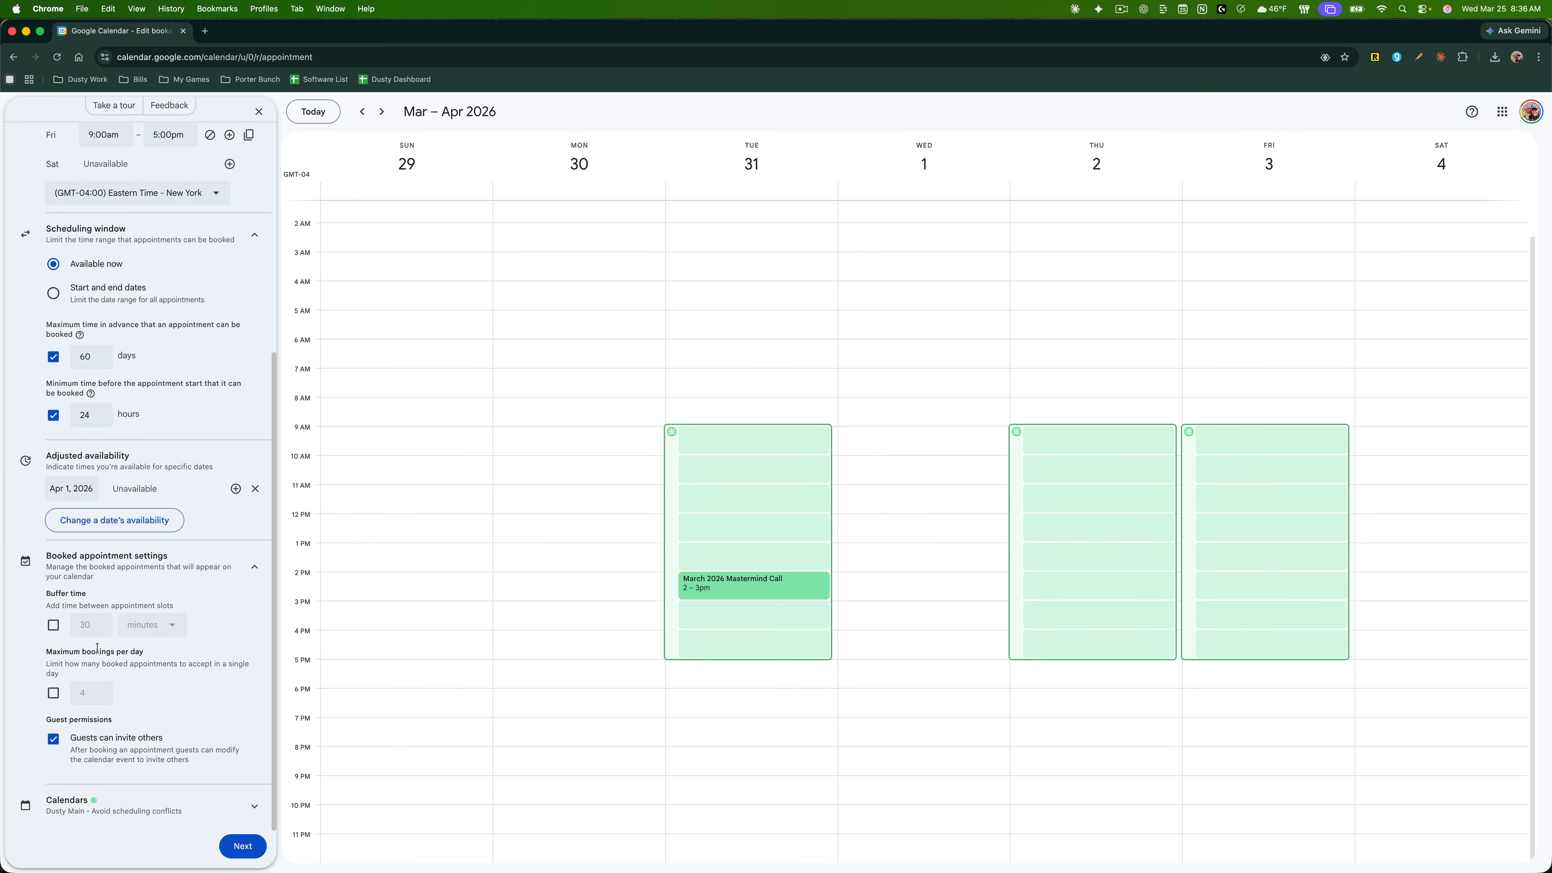
Step: Try a 30-minute buffer time, turn it off again, and limit the maximum bookings per day to 4
{"action": "left_click", "coordinate": [54, 624]}
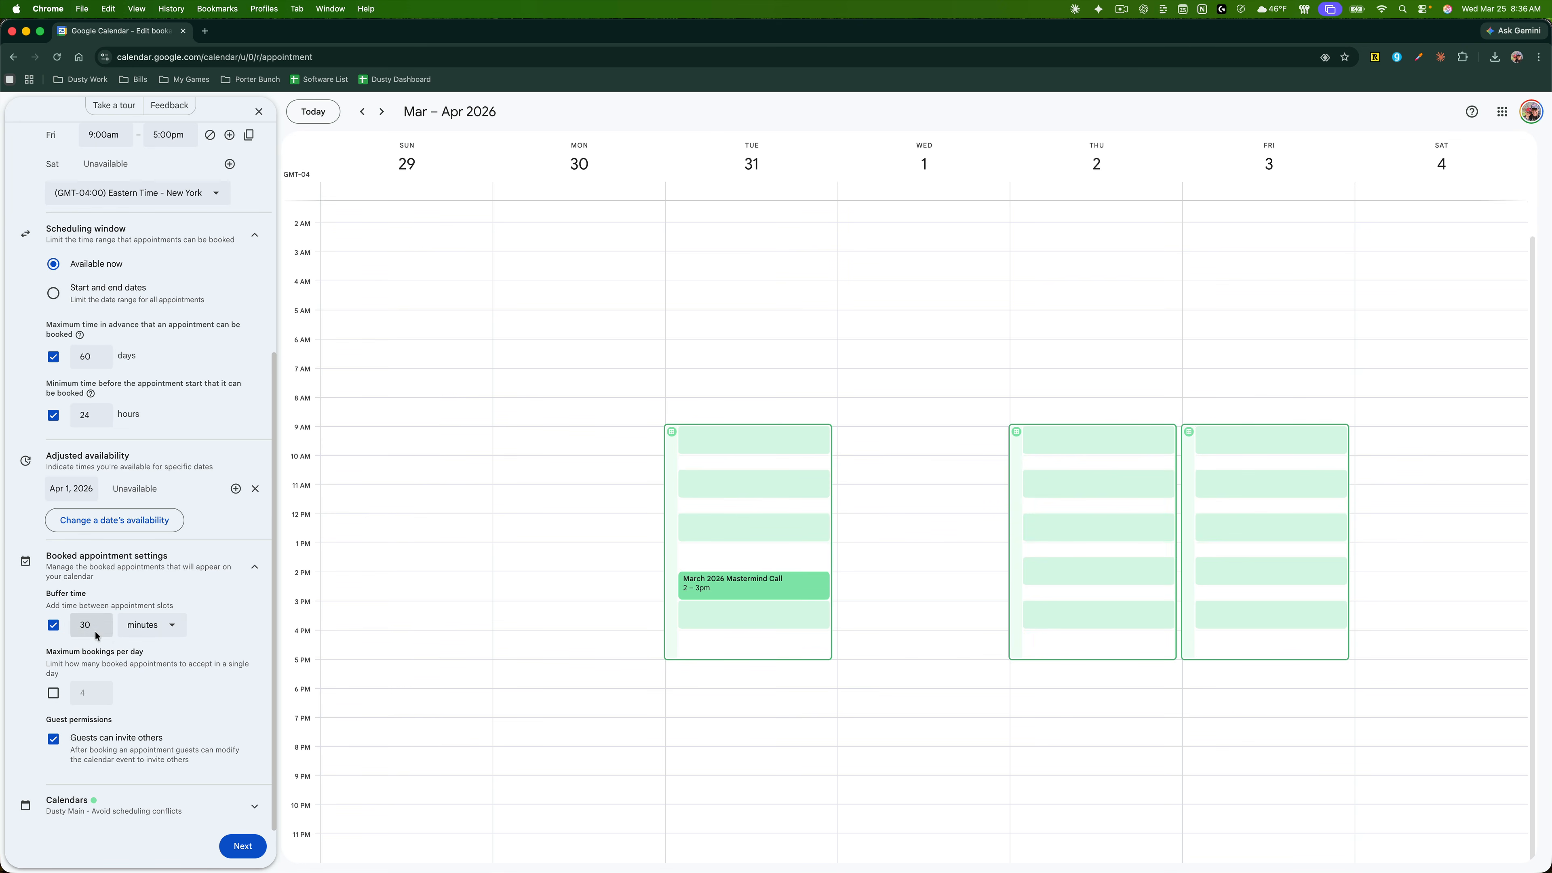
{"action": "left_click", "coordinate": [53, 624]}
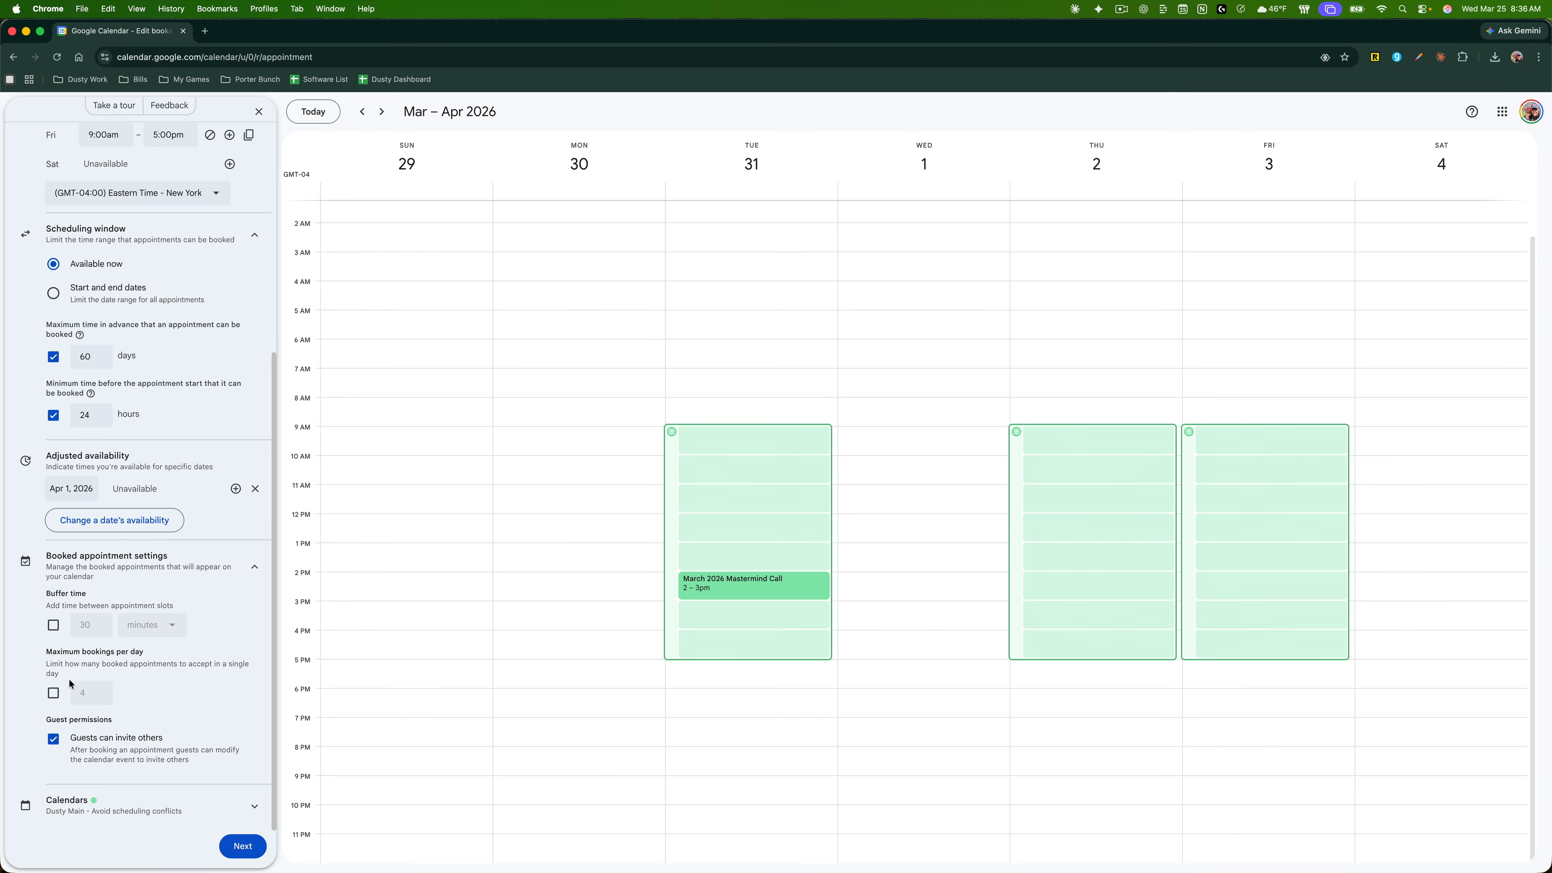
{"action": "left_click", "coordinate": [54, 693]}
Step: Include the Tutorial calendar in the availability check and continue to the booking page details
{"action": "left_click", "coordinate": [149, 807]}
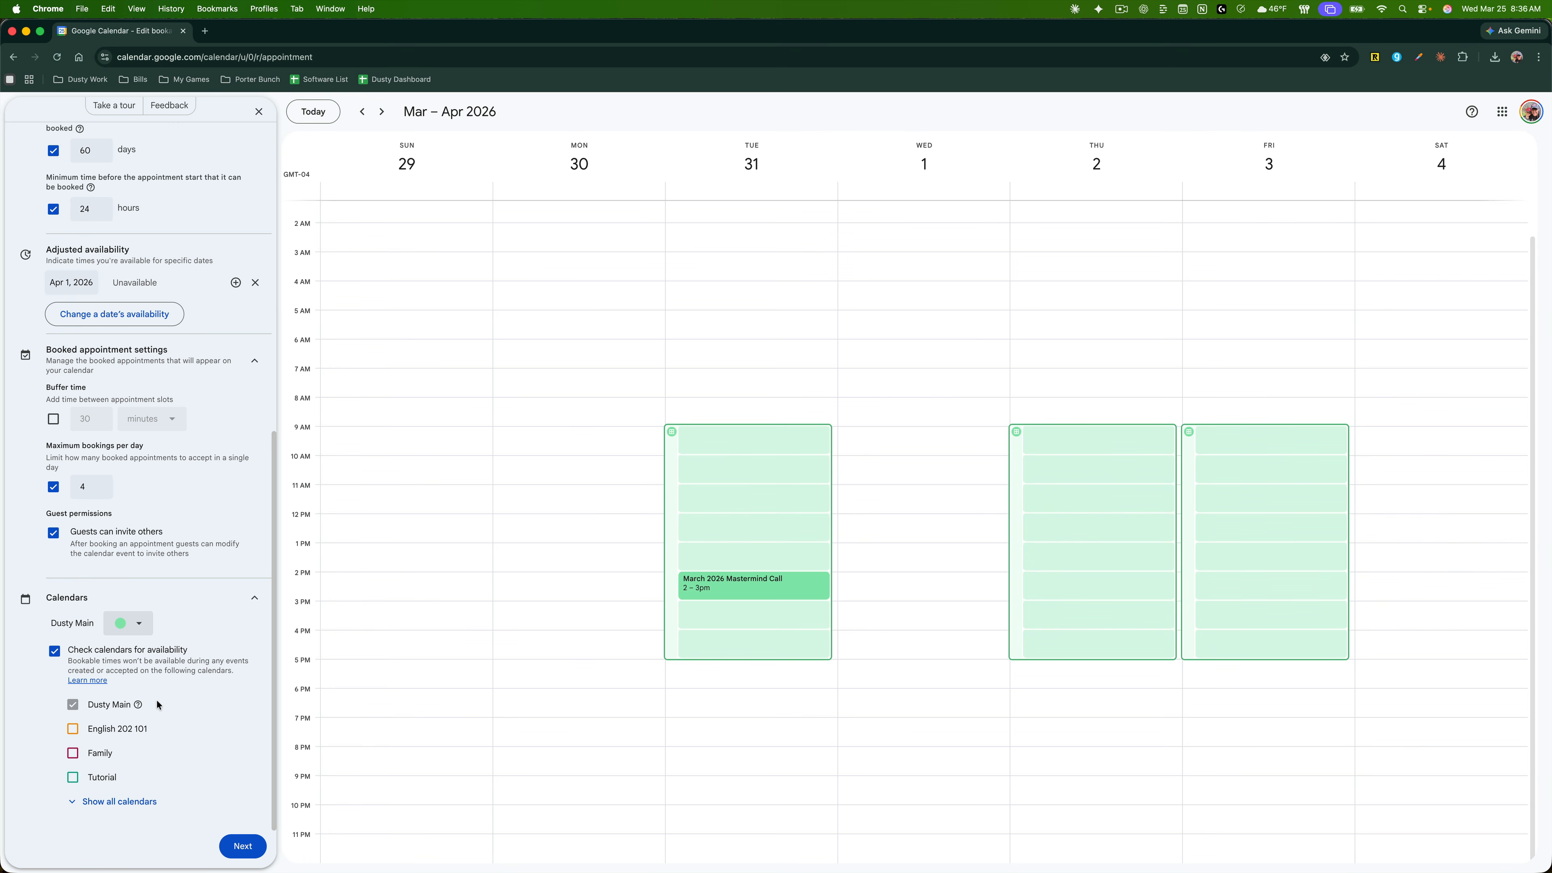
{"action": "left_click", "coordinate": [125, 801]}
{"action": "scroll", "coordinate": [86, 767], "scroll_direction": "down", "scroll_amount": 1}
{"action": "left_click", "coordinate": [100, 720]}
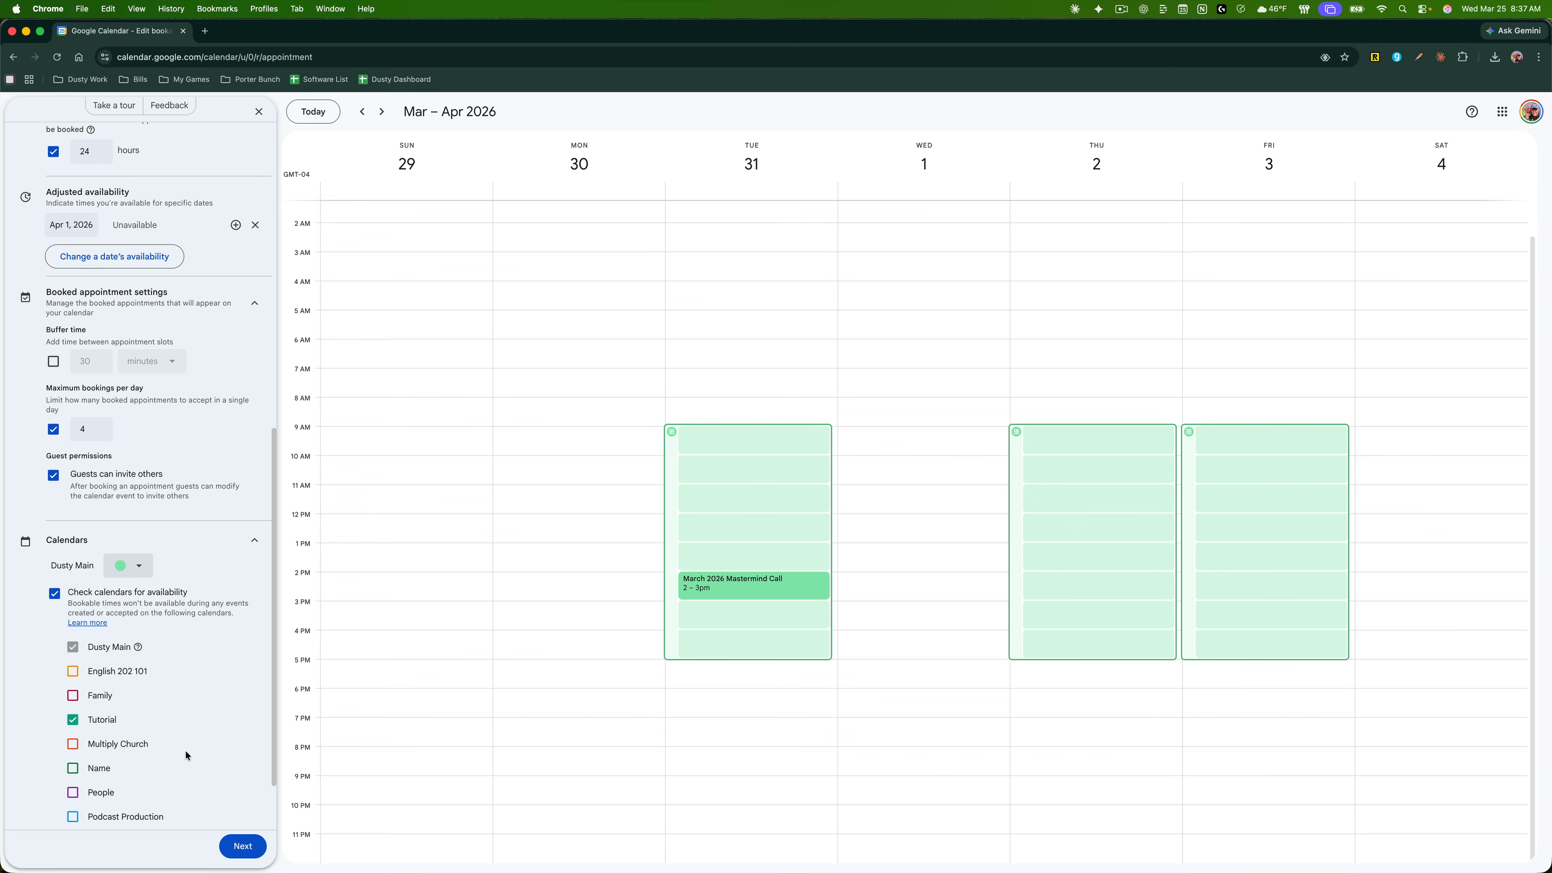
{"action": "left_click", "coordinate": [243, 846]}
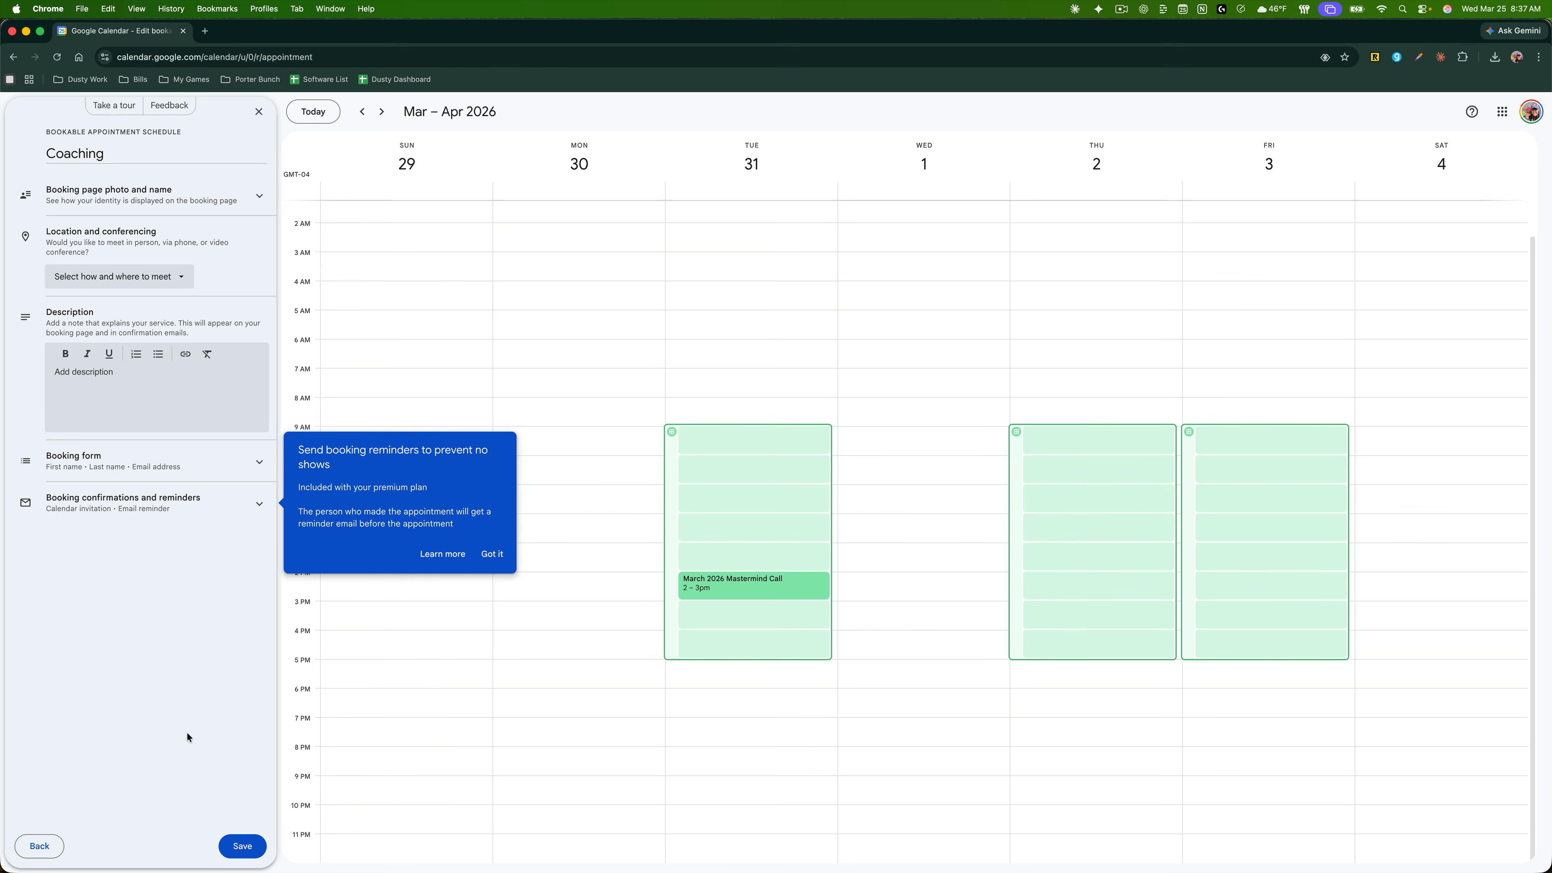
Step: Review the booking page photo and name and the options for how and where to meet
{"action": "left_click", "coordinate": [102, 209]}
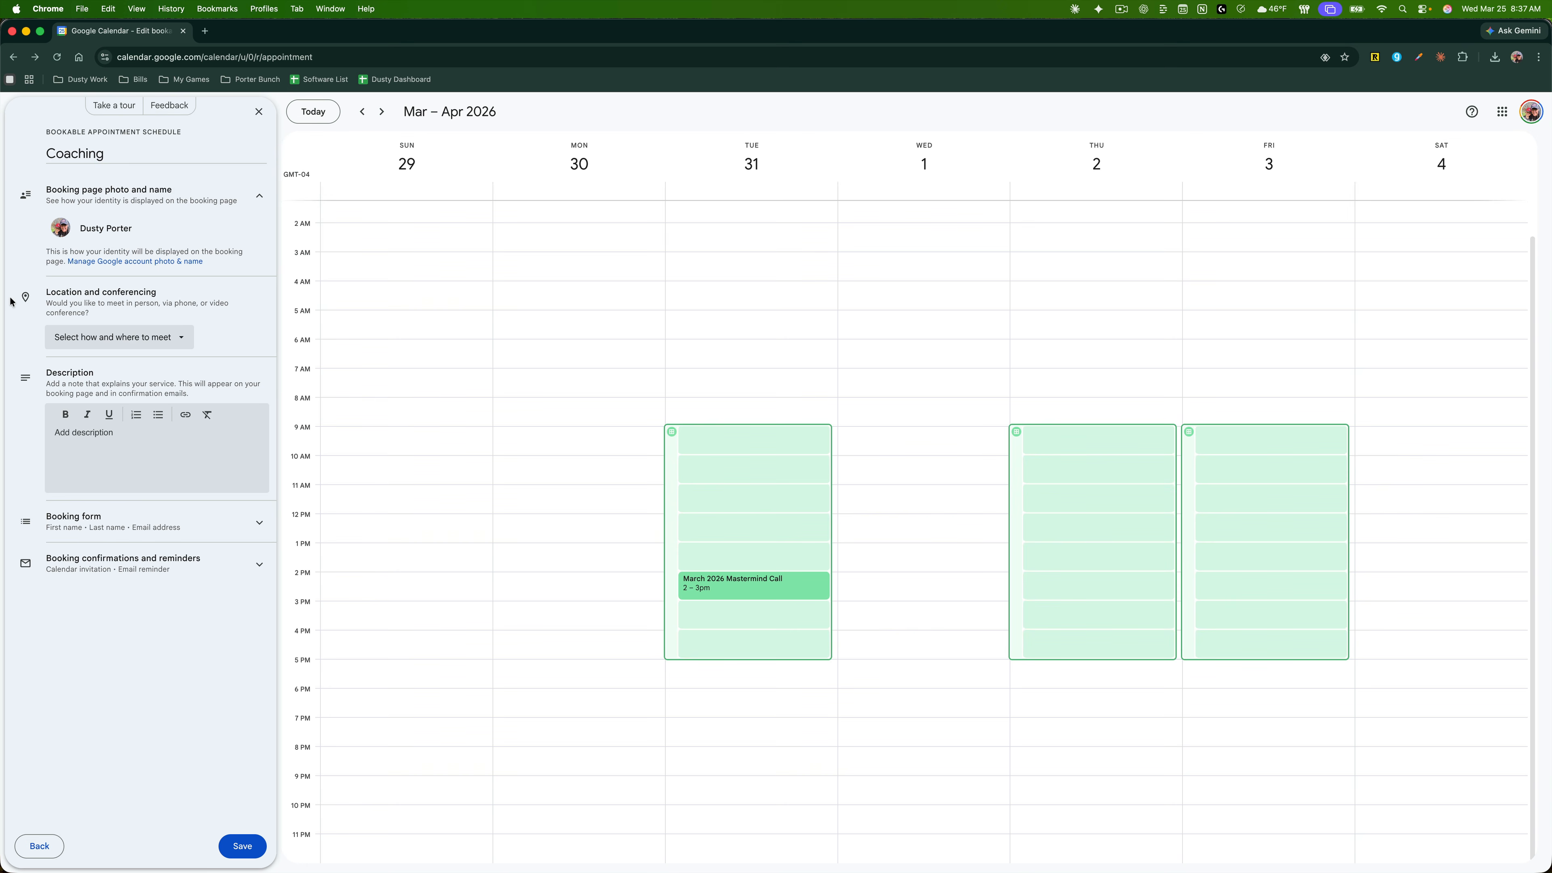
{"action": "left_click", "coordinate": [147, 340]}
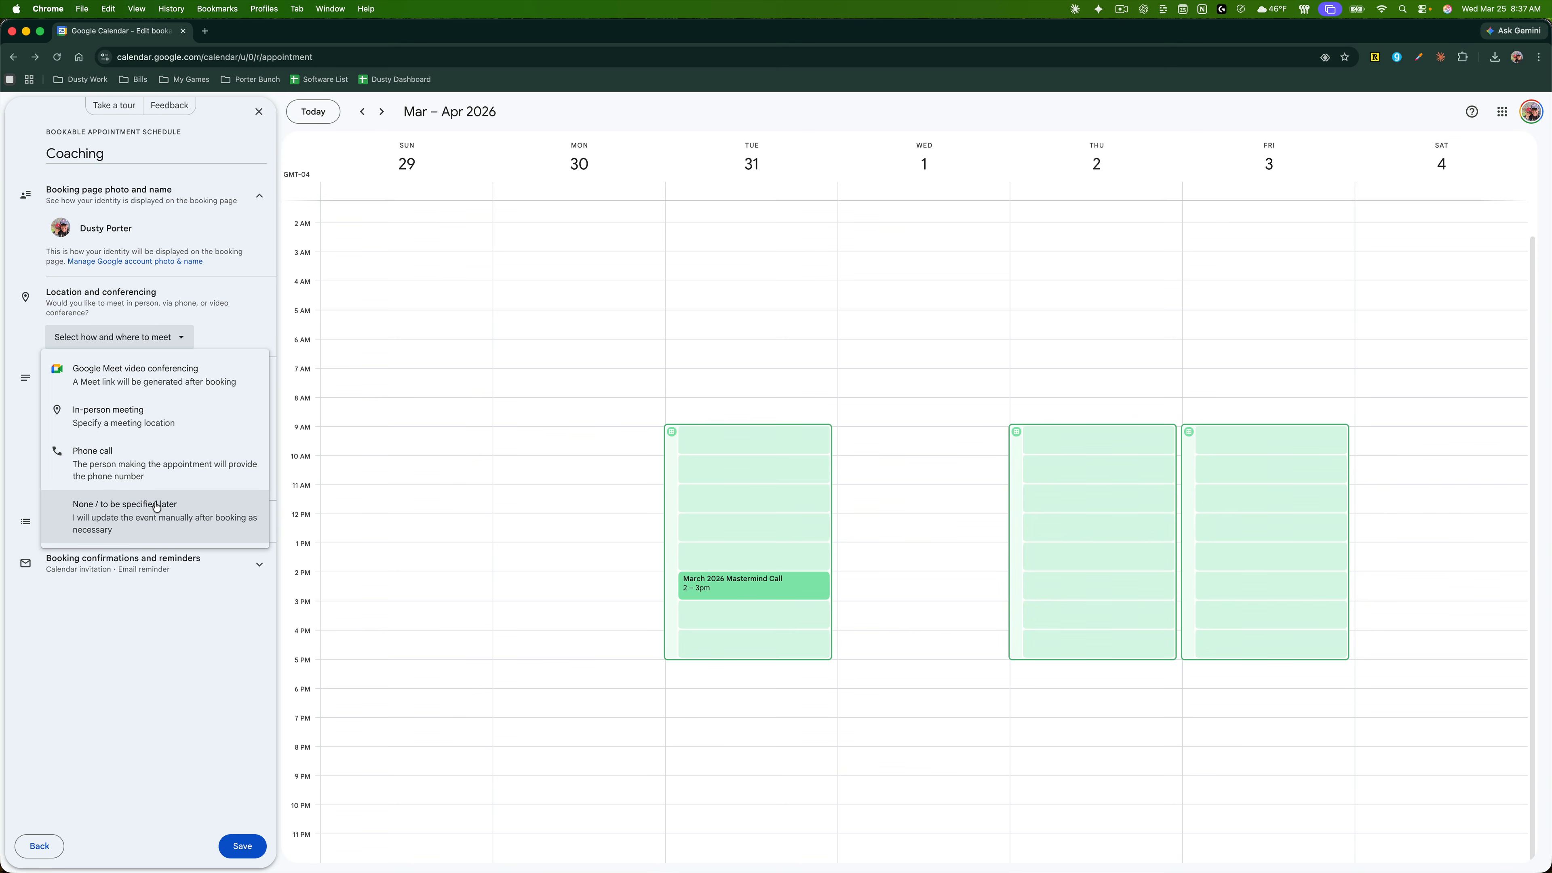
{"action": "left_click", "coordinate": [134, 691]}
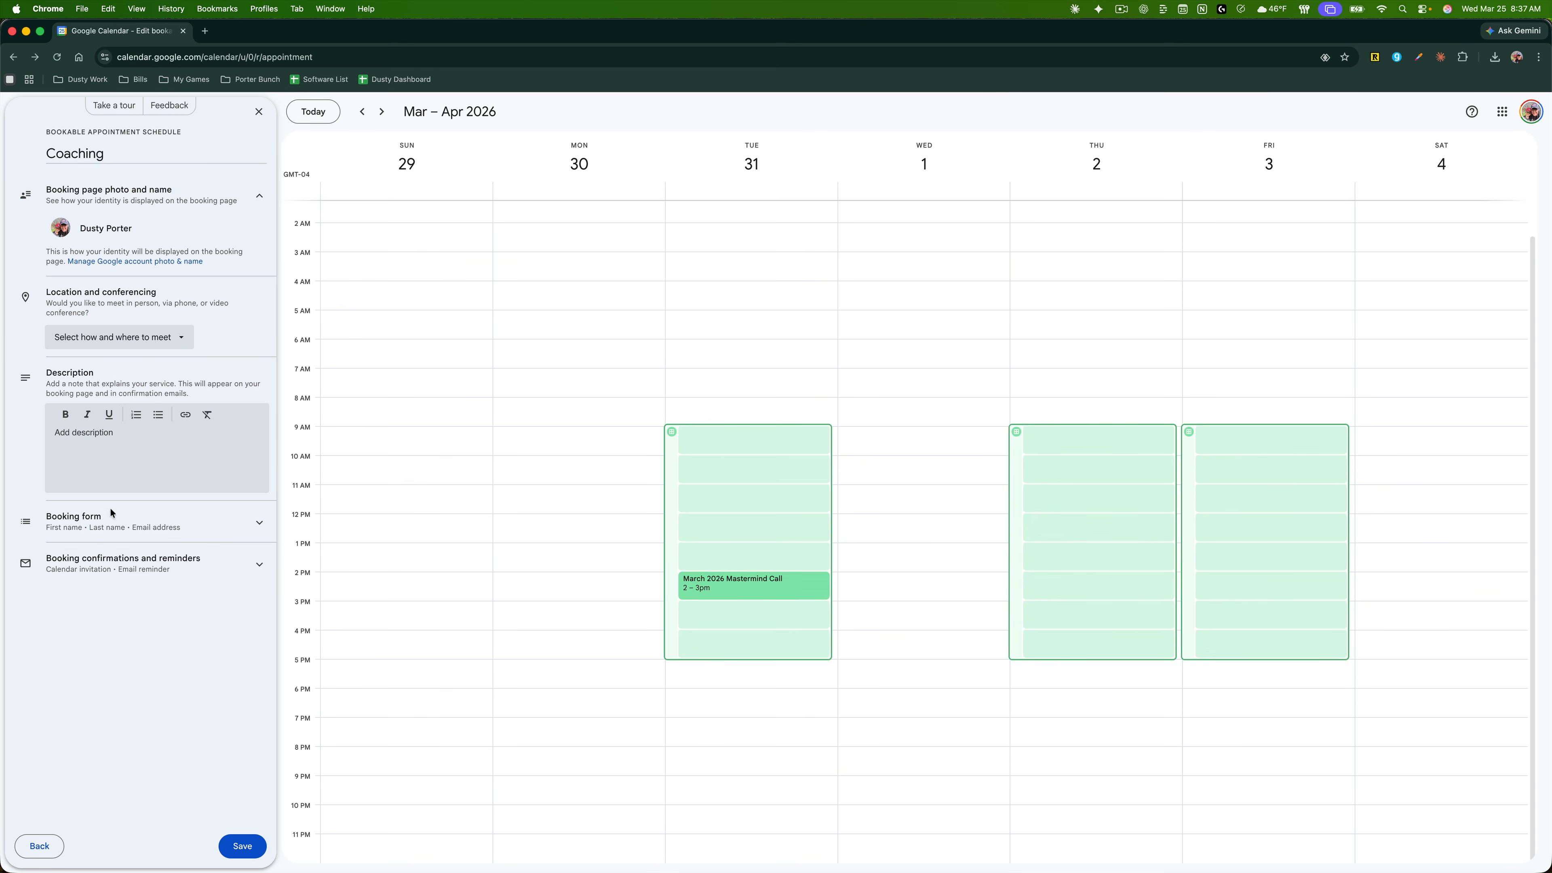
Step: Review the booking form fields, the options for adding a form item, and the booking confirmation and reminder settings
{"action": "left_click", "coordinate": [98, 517]}
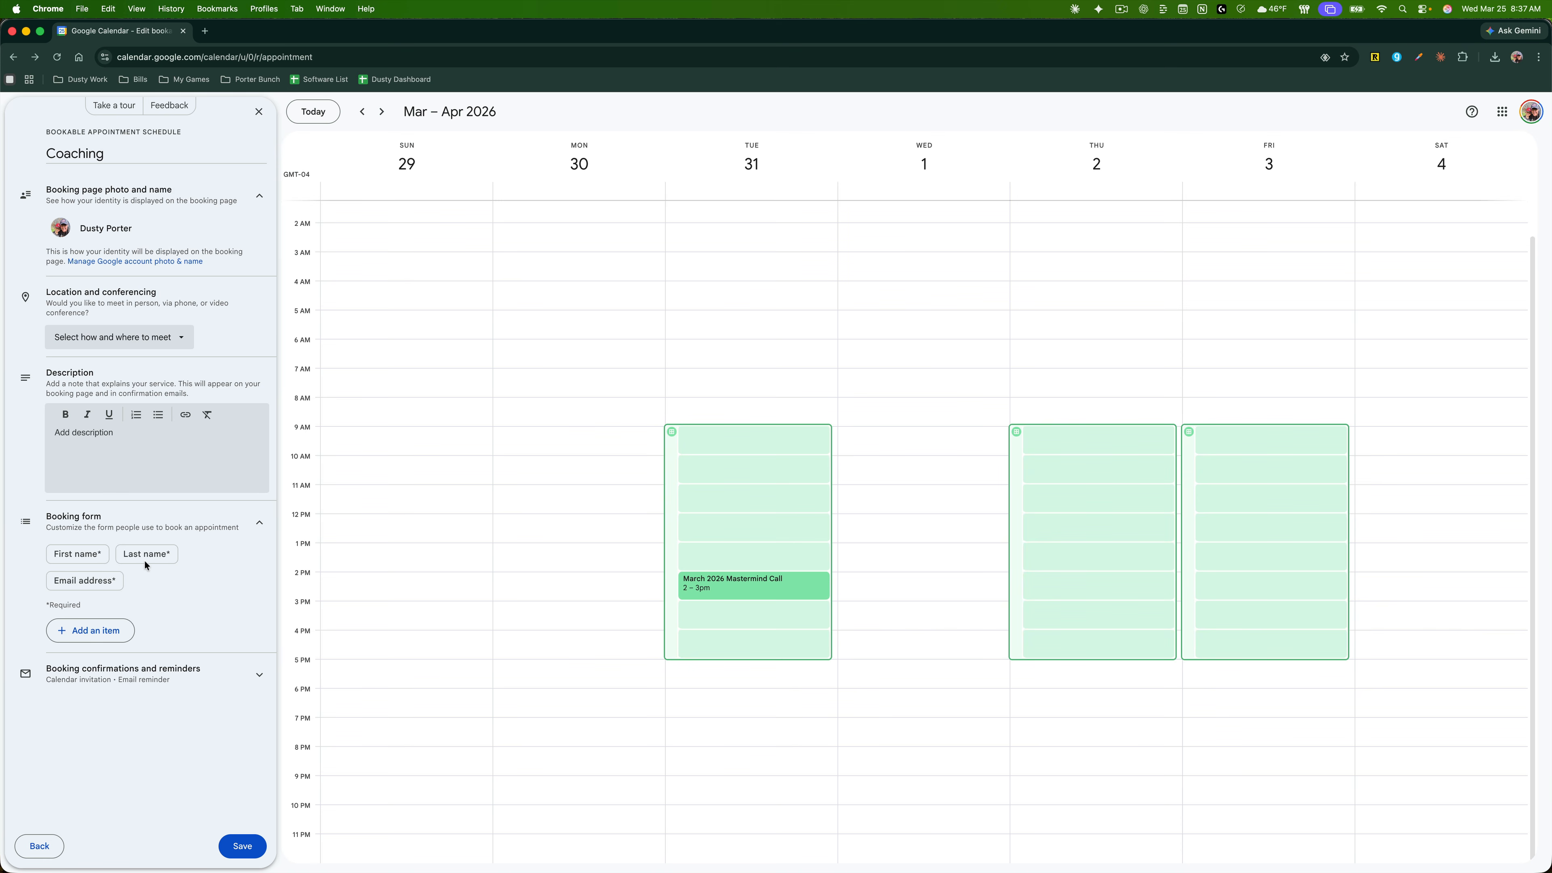
{"action": "left_click", "coordinate": [101, 636]}
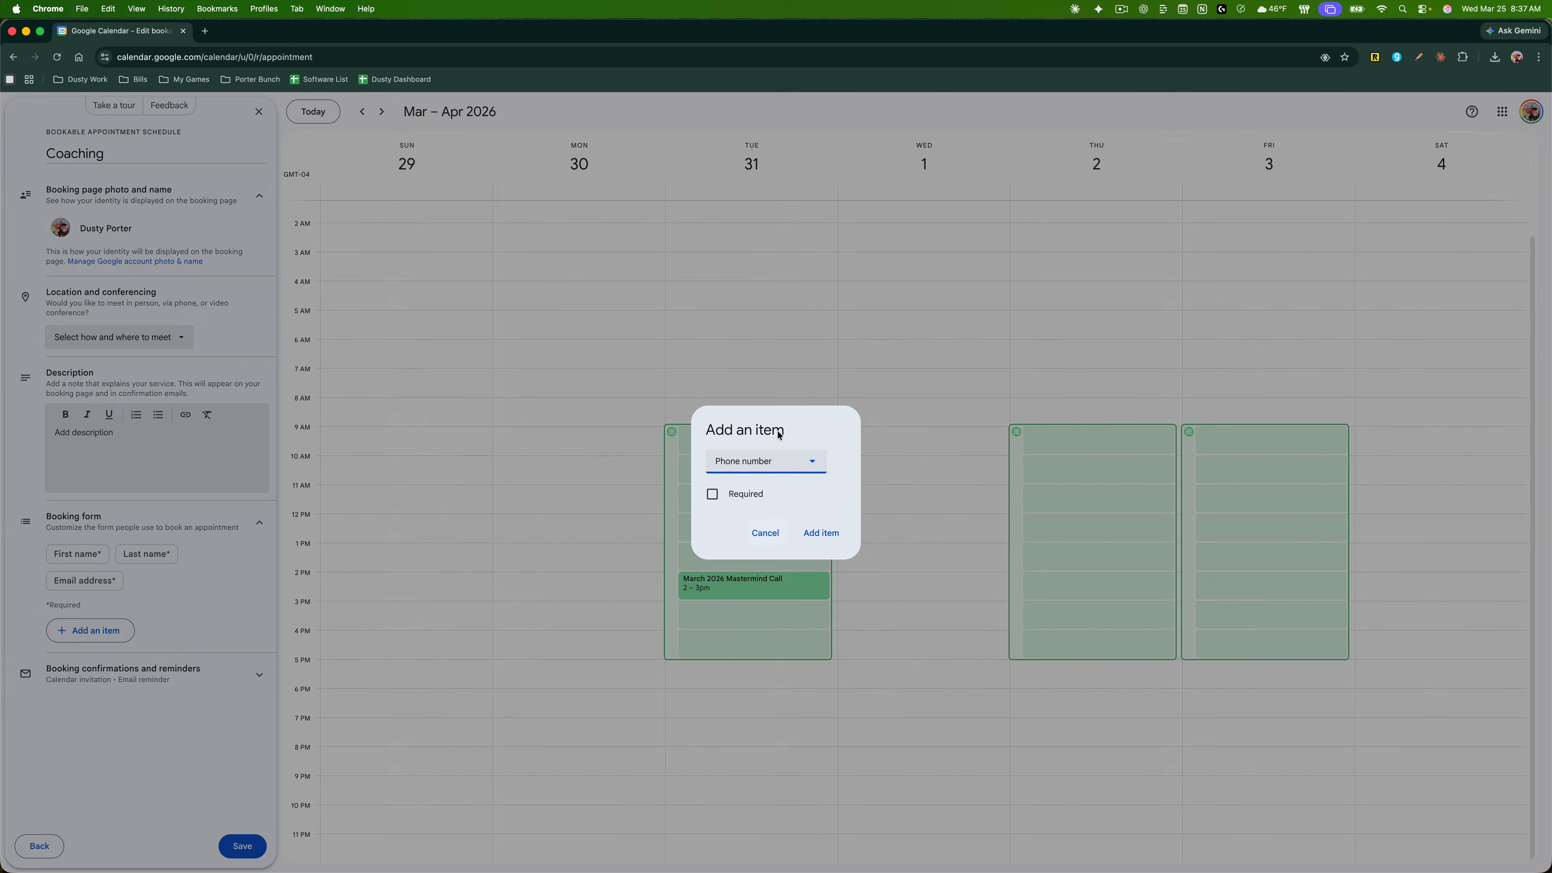
{"action": "left_click", "coordinate": [765, 532]}
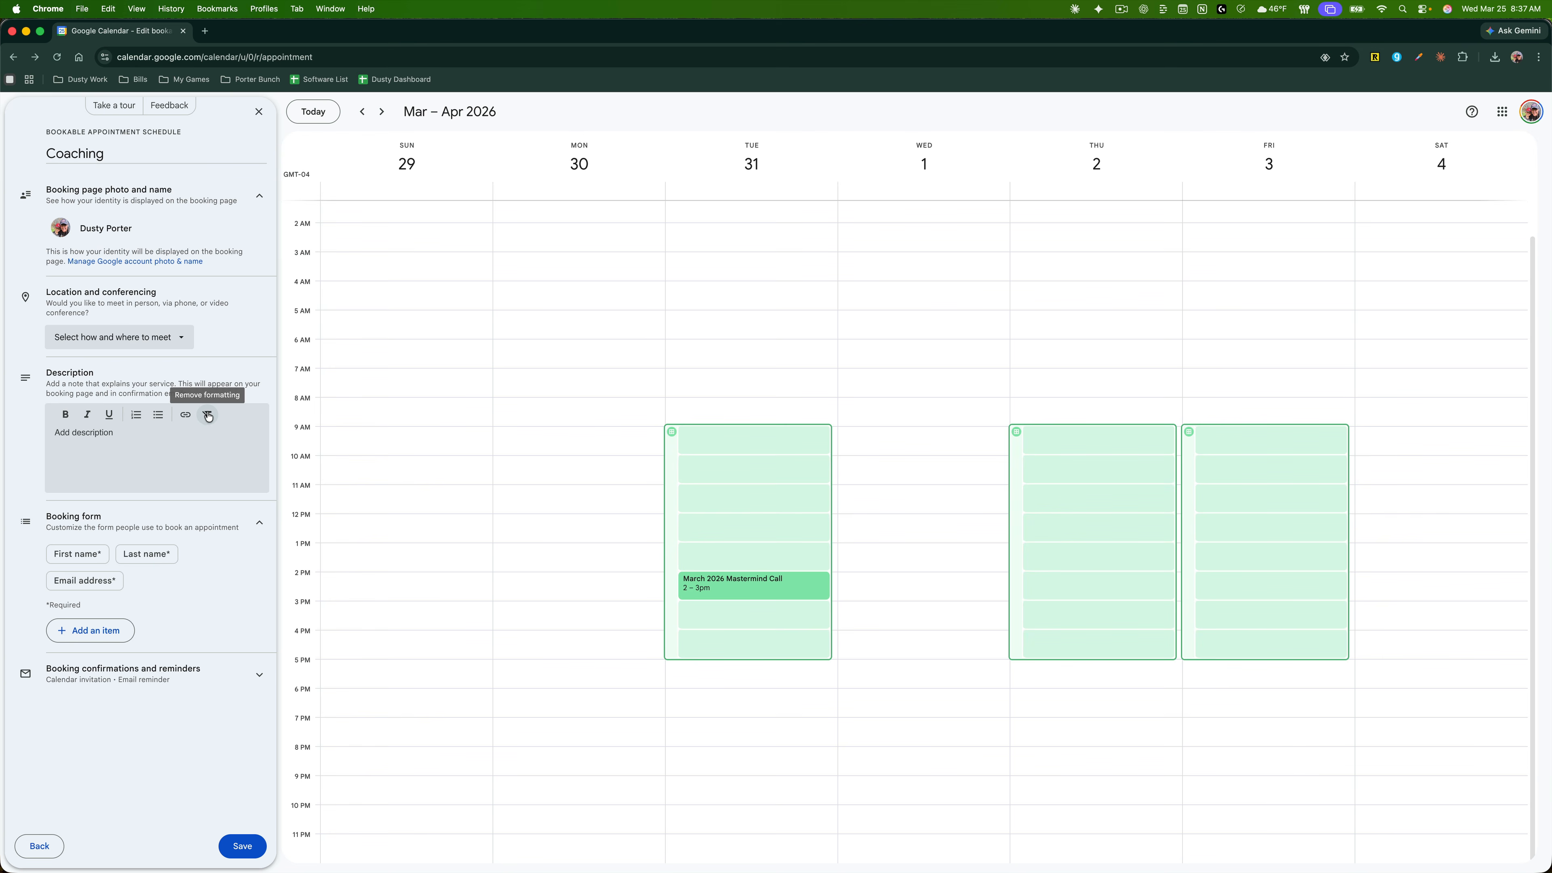
{"action": "left_click", "coordinate": [144, 673]}
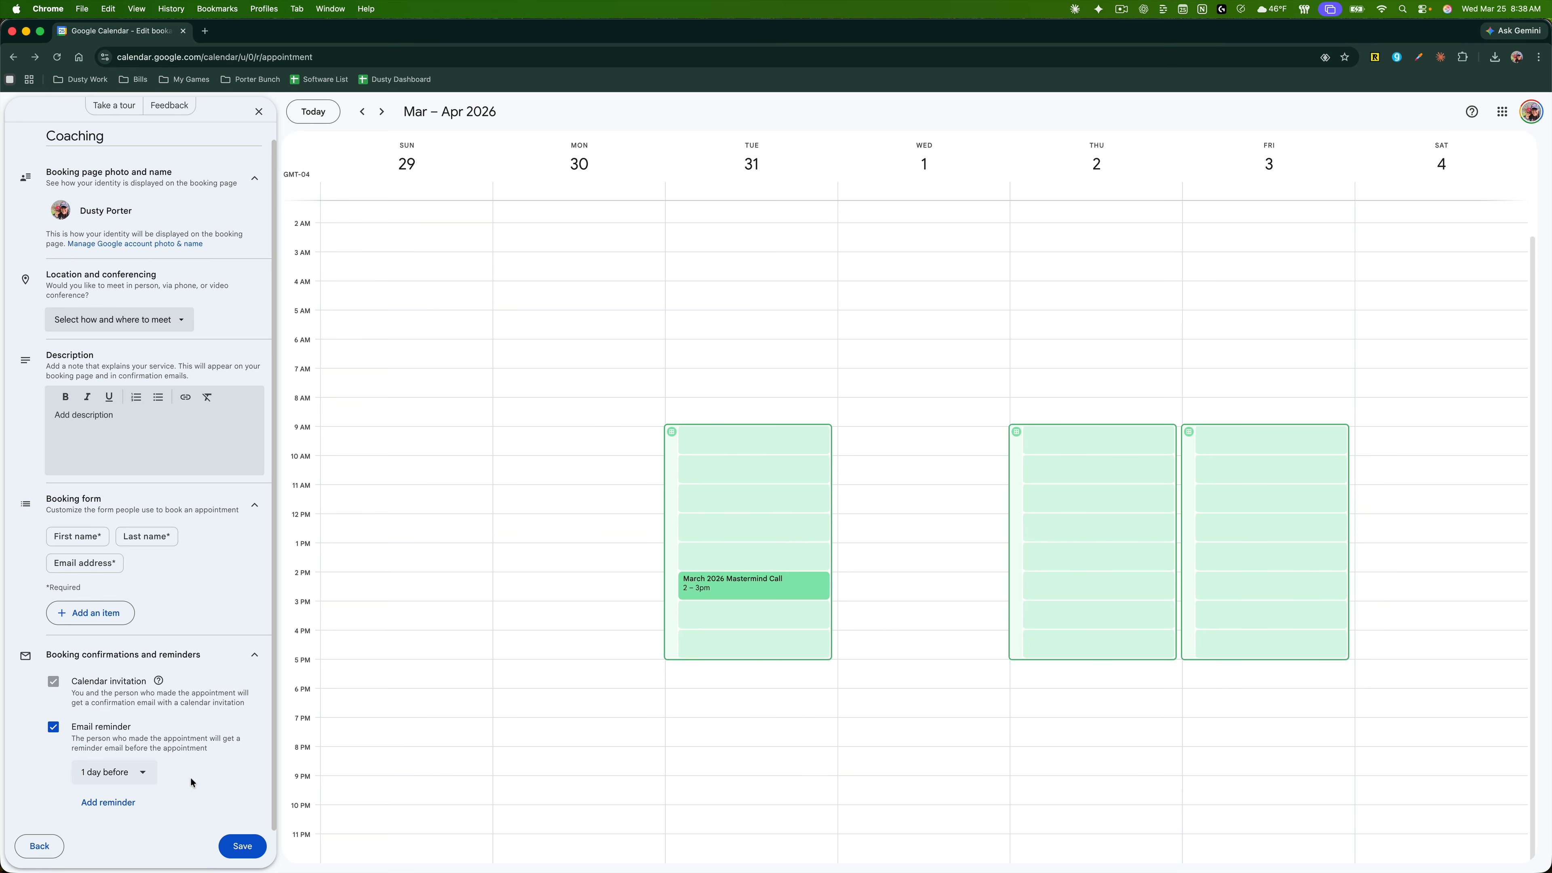
Step: Go back to the availability settings and leave the Coaching appointment schedule without saving it
{"action": "left_click", "coordinate": [39, 846]}
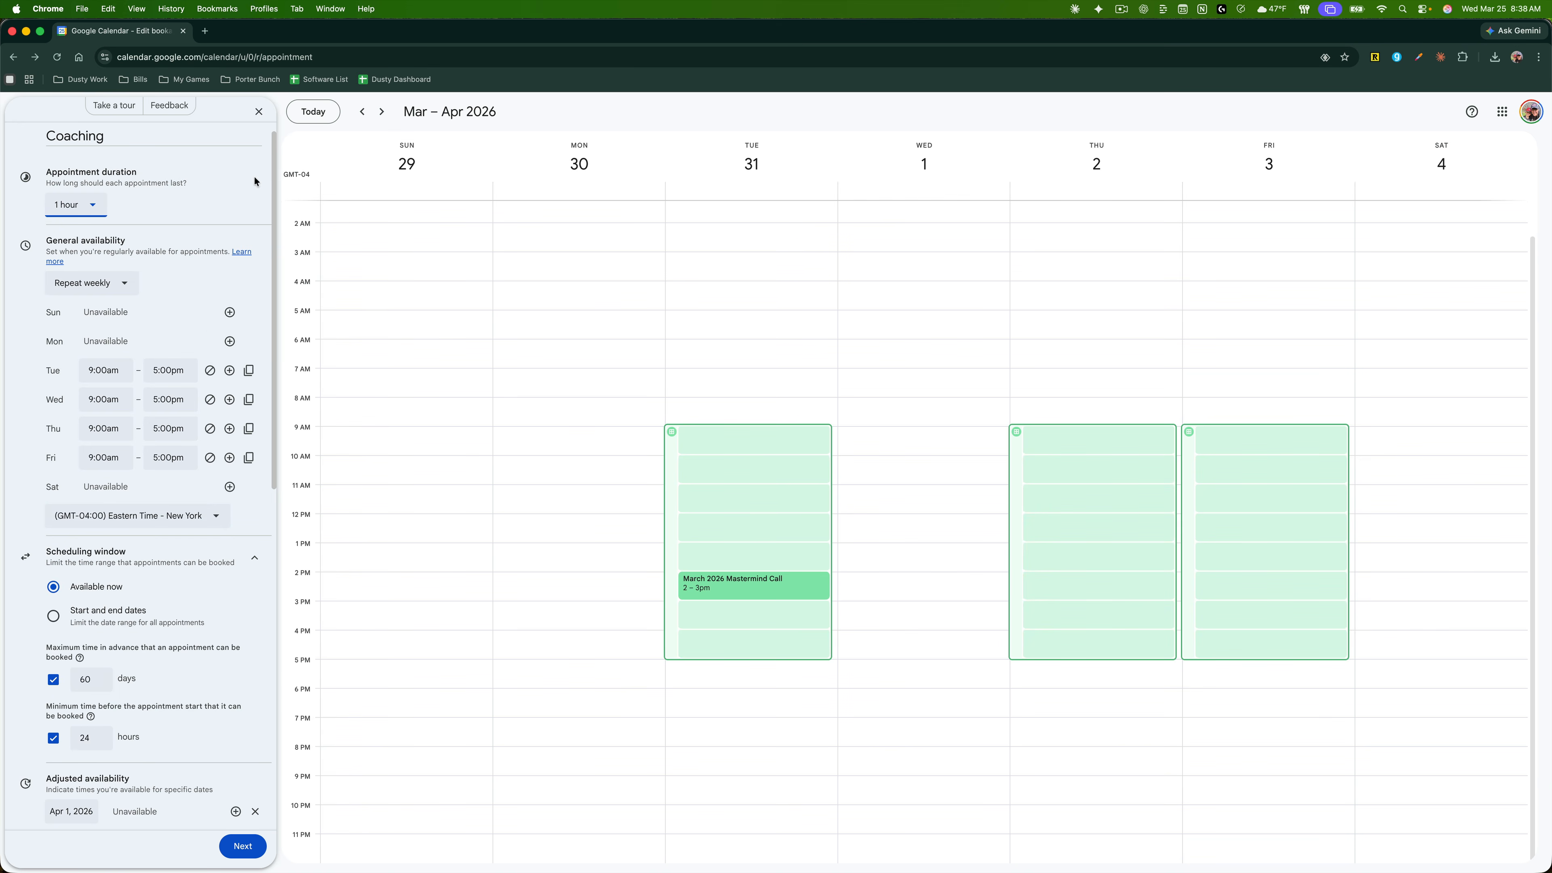
{"action": "left_click", "coordinate": [258, 112]}
{"action": "left_click", "coordinate": [833, 504]}
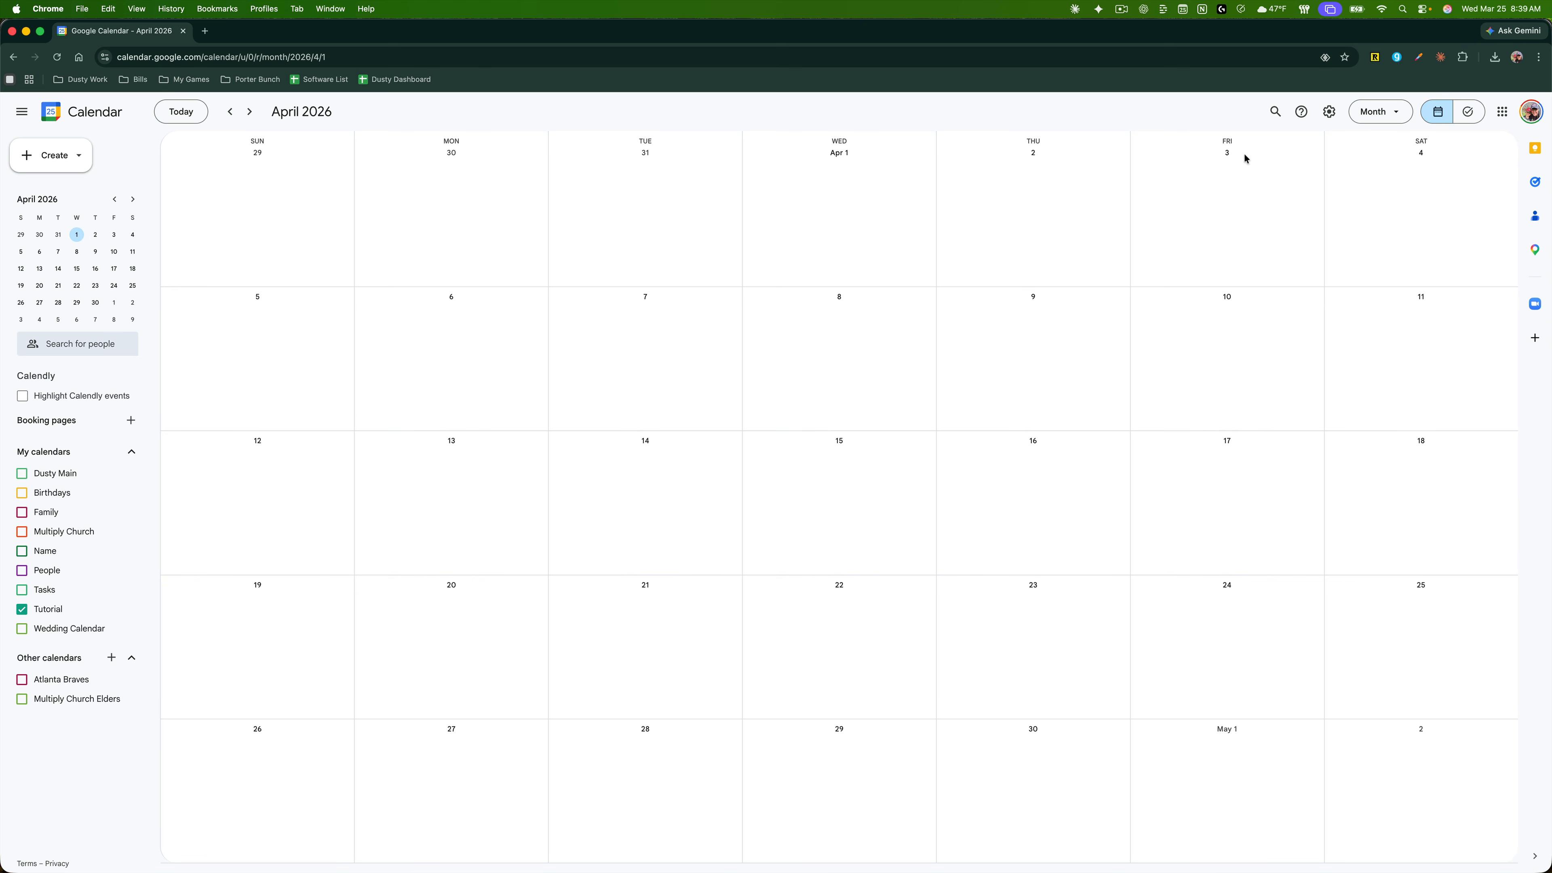
Step: Ask Gemini "Whats on my calendar this week?"
{"action": "left_click", "coordinate": [1512, 33]}
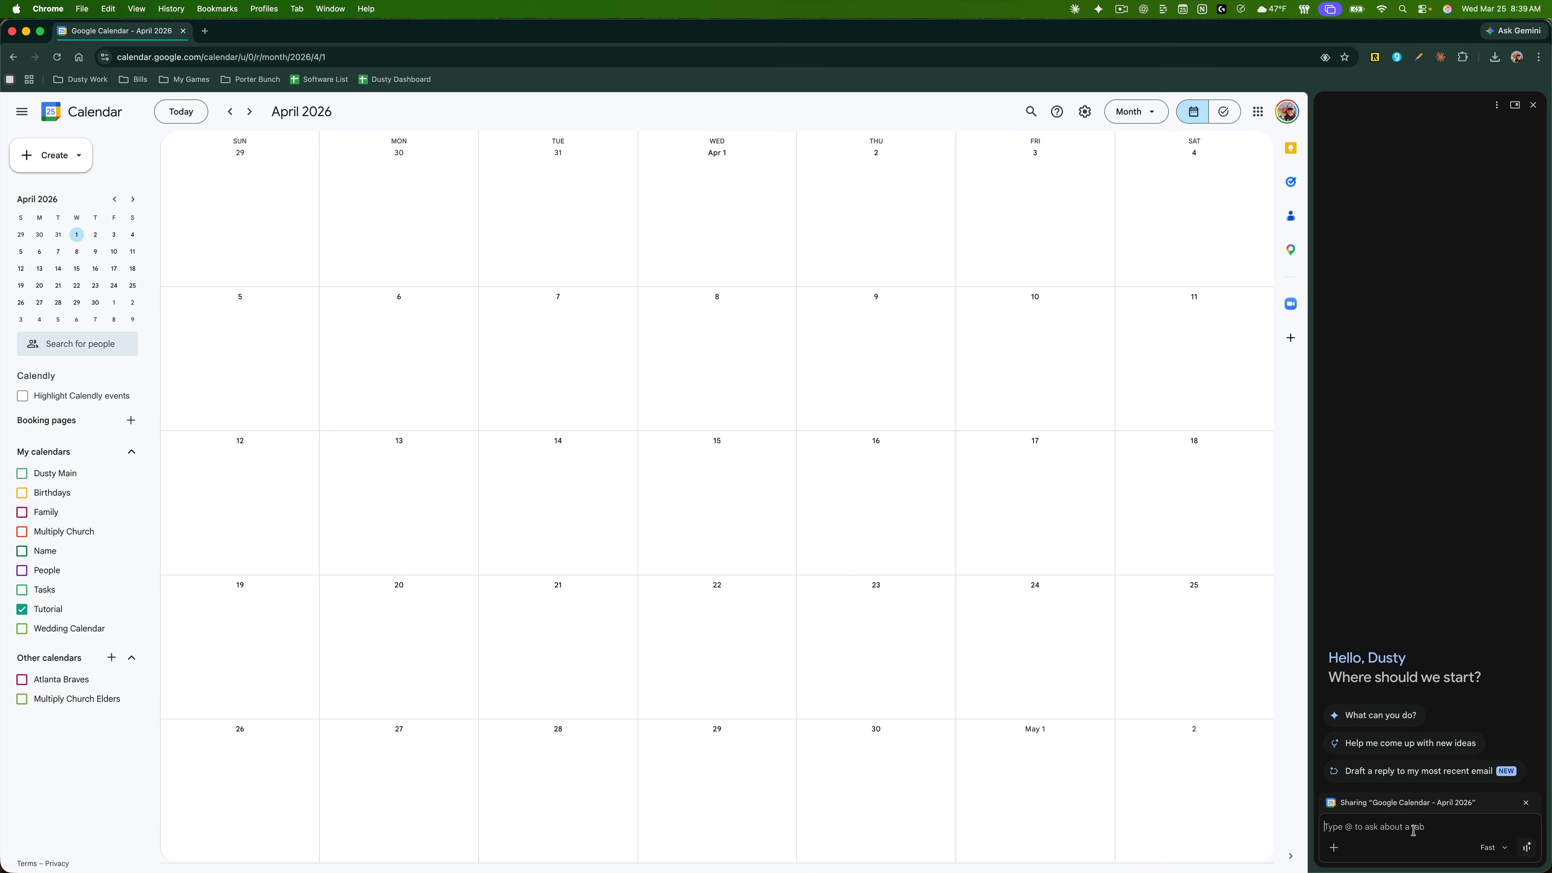
{"action": "type", "text": "Whats on my calendar this week?"}
{"action": "key", "text": "Return"}
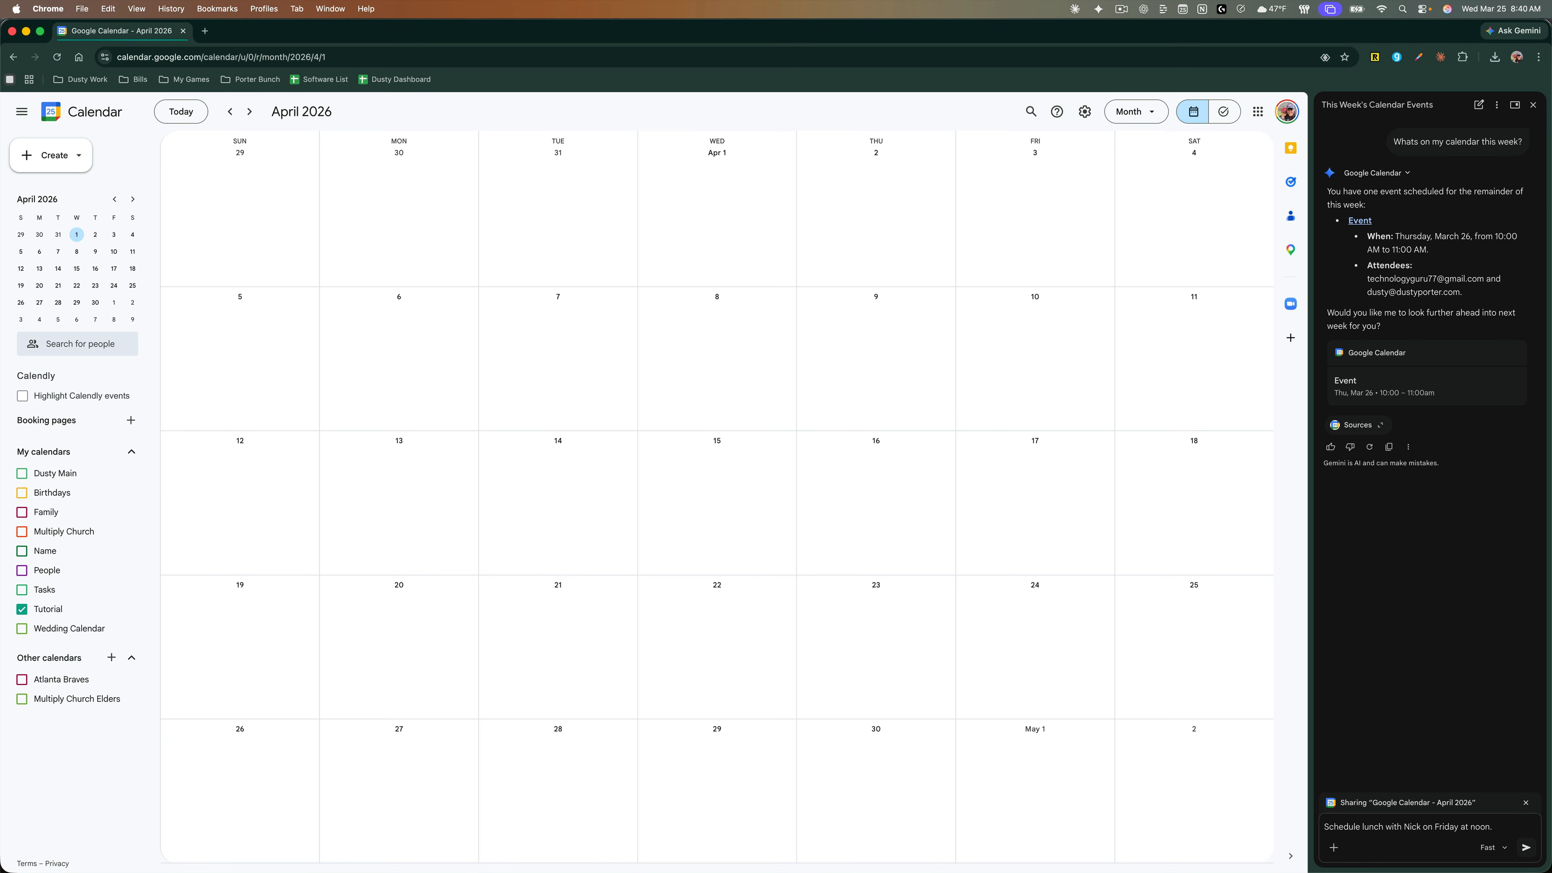
Step: Have Gemini schedule a lunch with a contact on Friday at noon, add the event, and delete it from the calendar
{"action": "key", "text": "Return"}
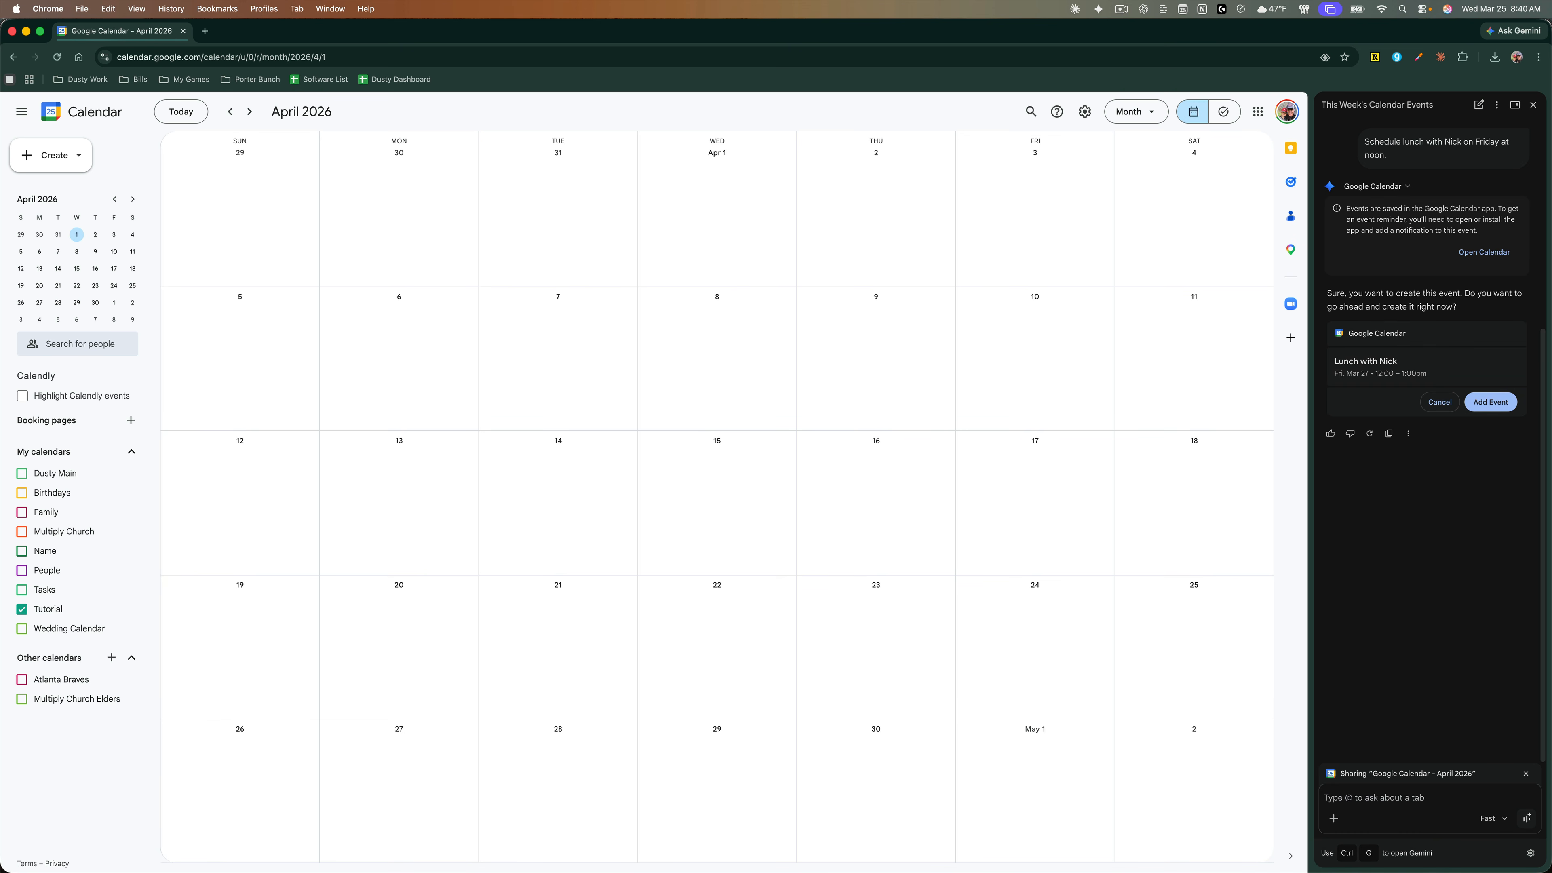
{"action": "left_click", "coordinate": [1491, 402]}
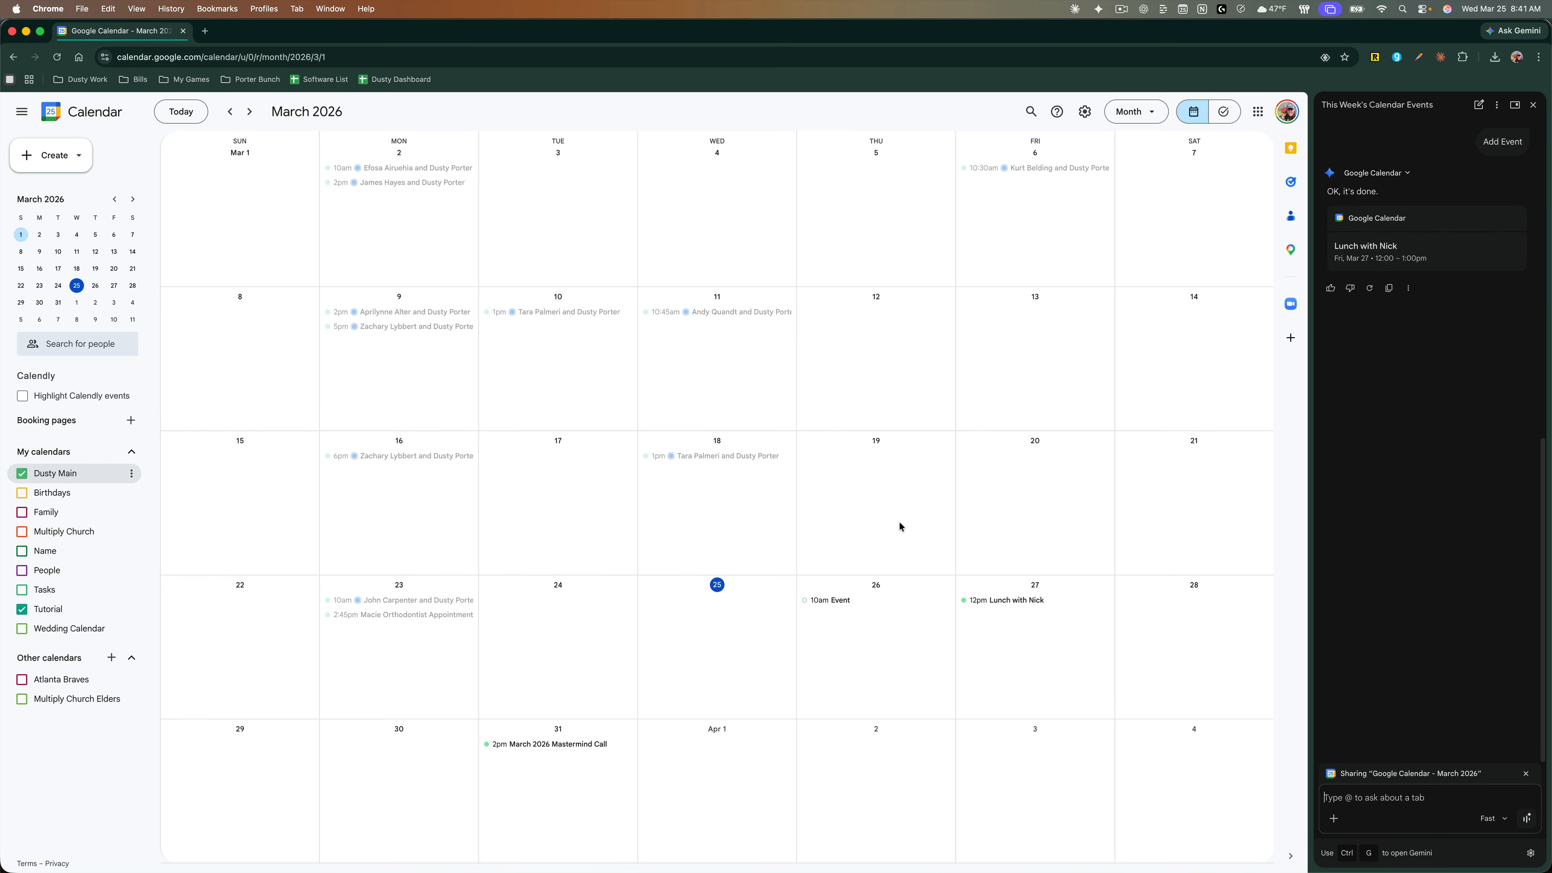
{"action": "right_click", "coordinate": [1003, 600]}
{"action": "left_click", "coordinate": [1044, 620]}
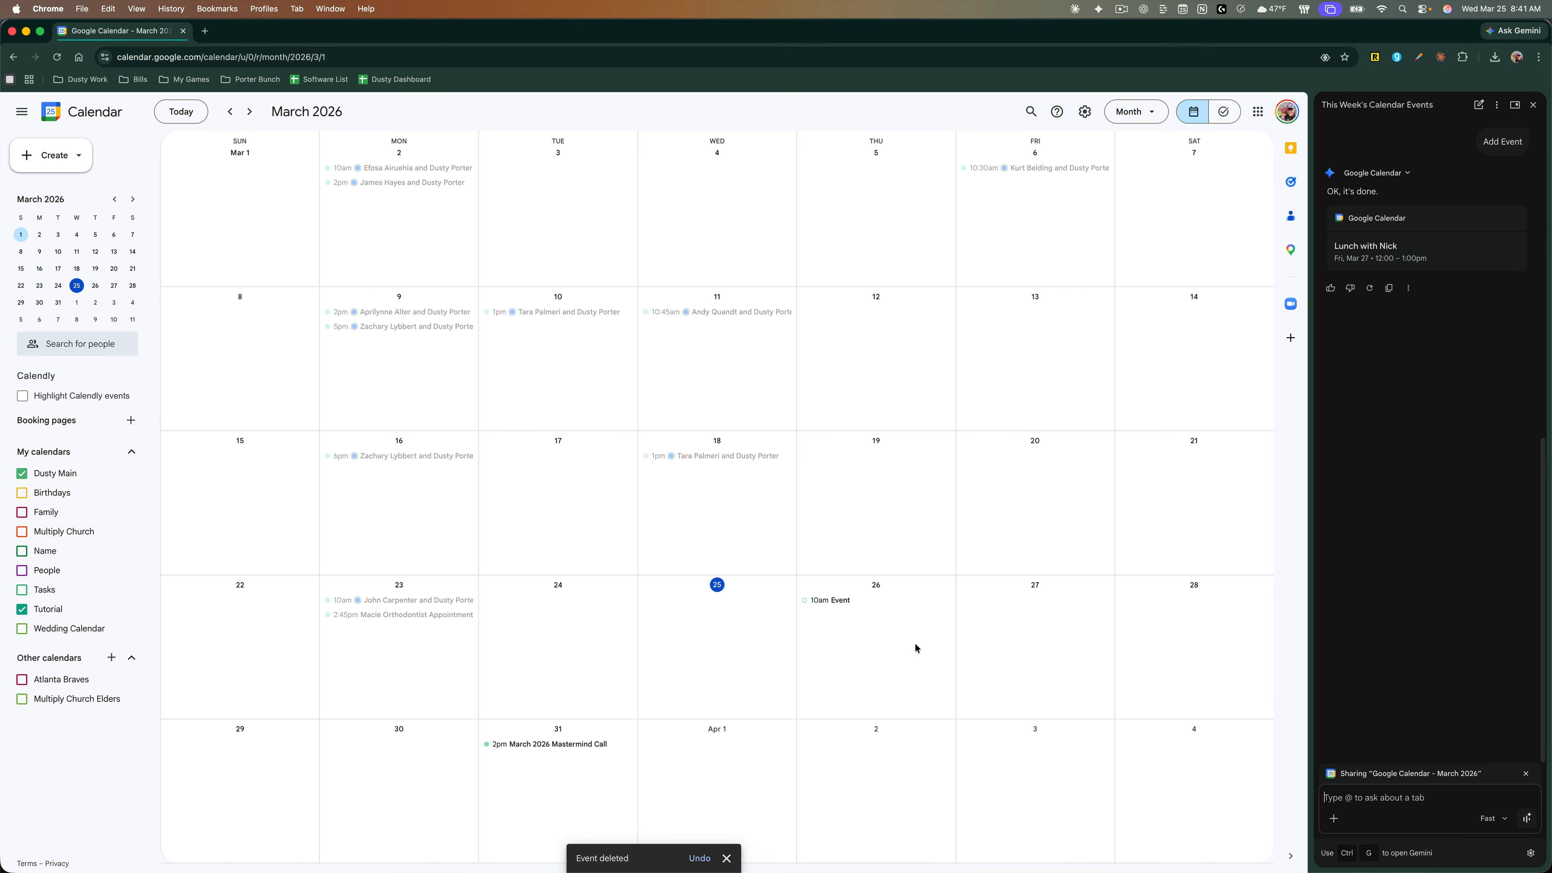
Step: Remove all occurrences of the recurring 10am Event on March 26
{"action": "right_click", "coordinate": [835, 600]}
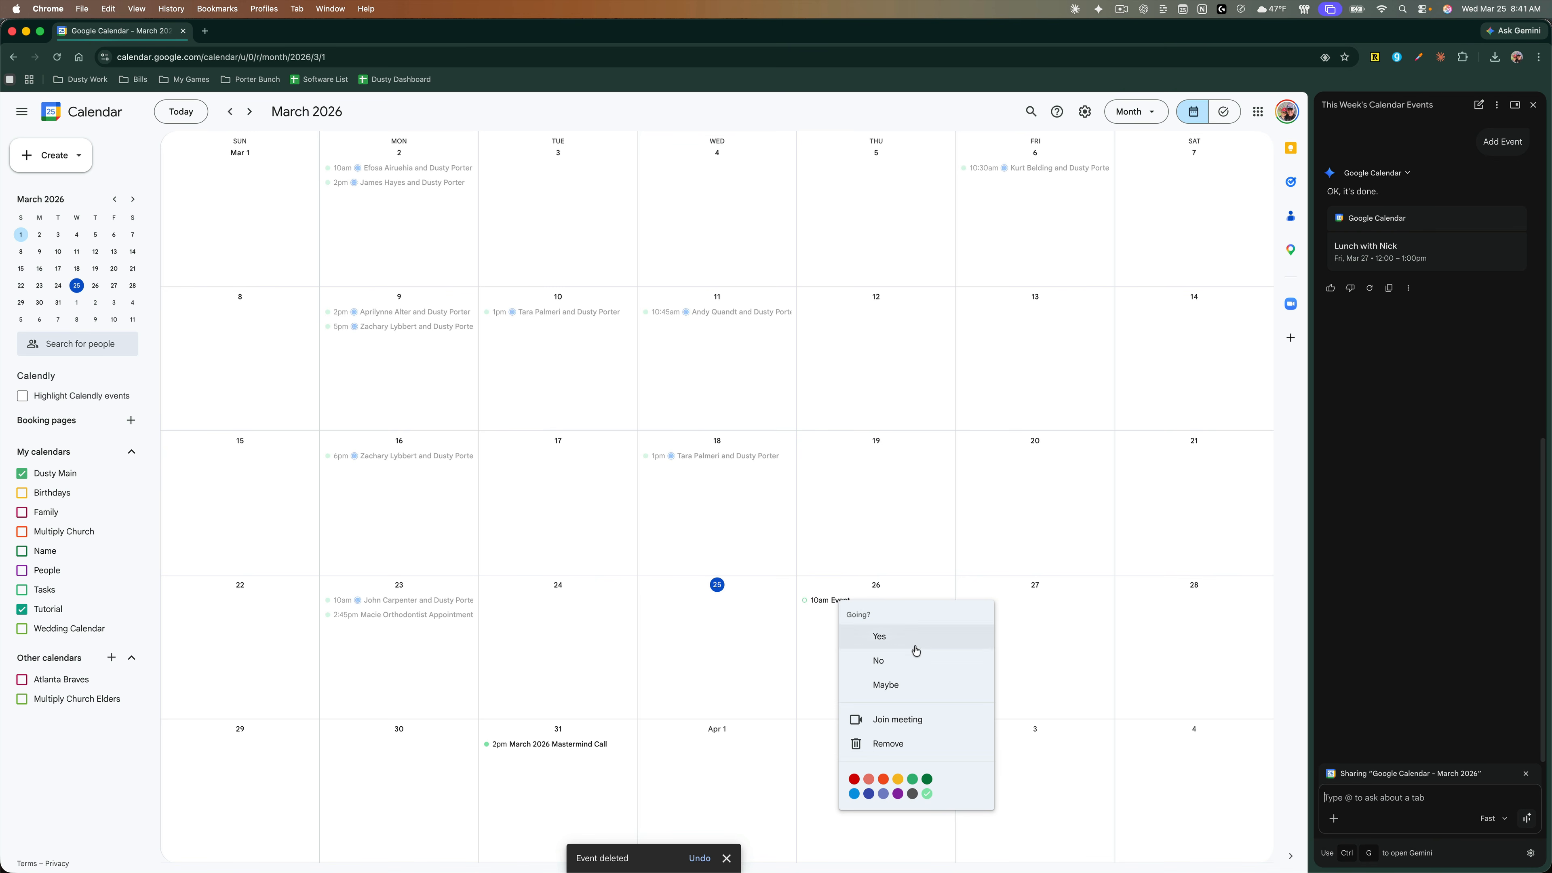
{"action": "left_click", "coordinate": [883, 745]}
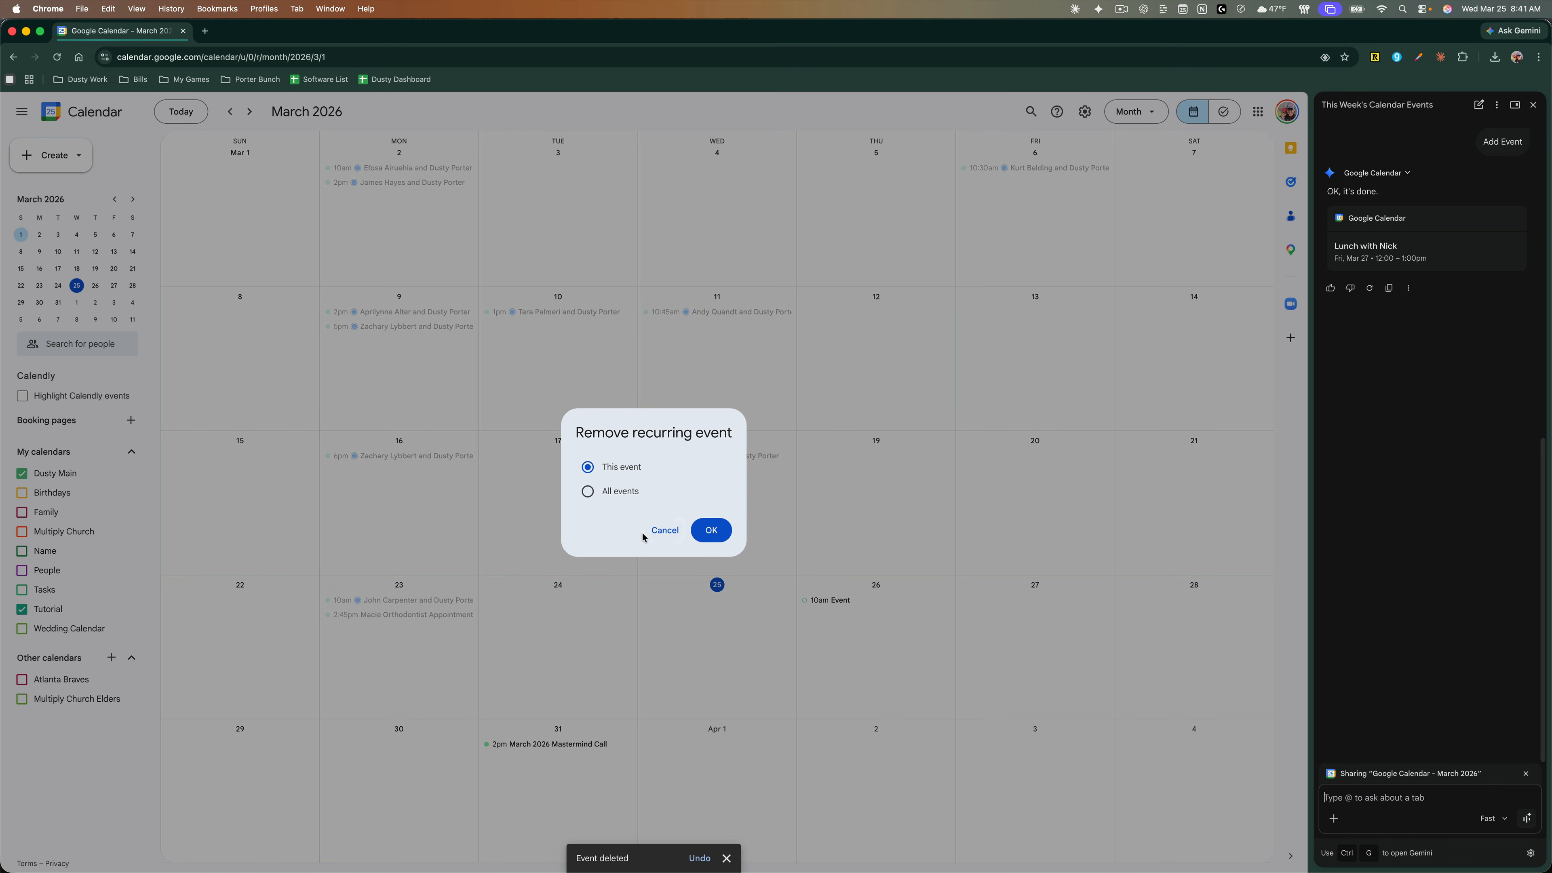
{"action": "left_click", "coordinate": [588, 493]}
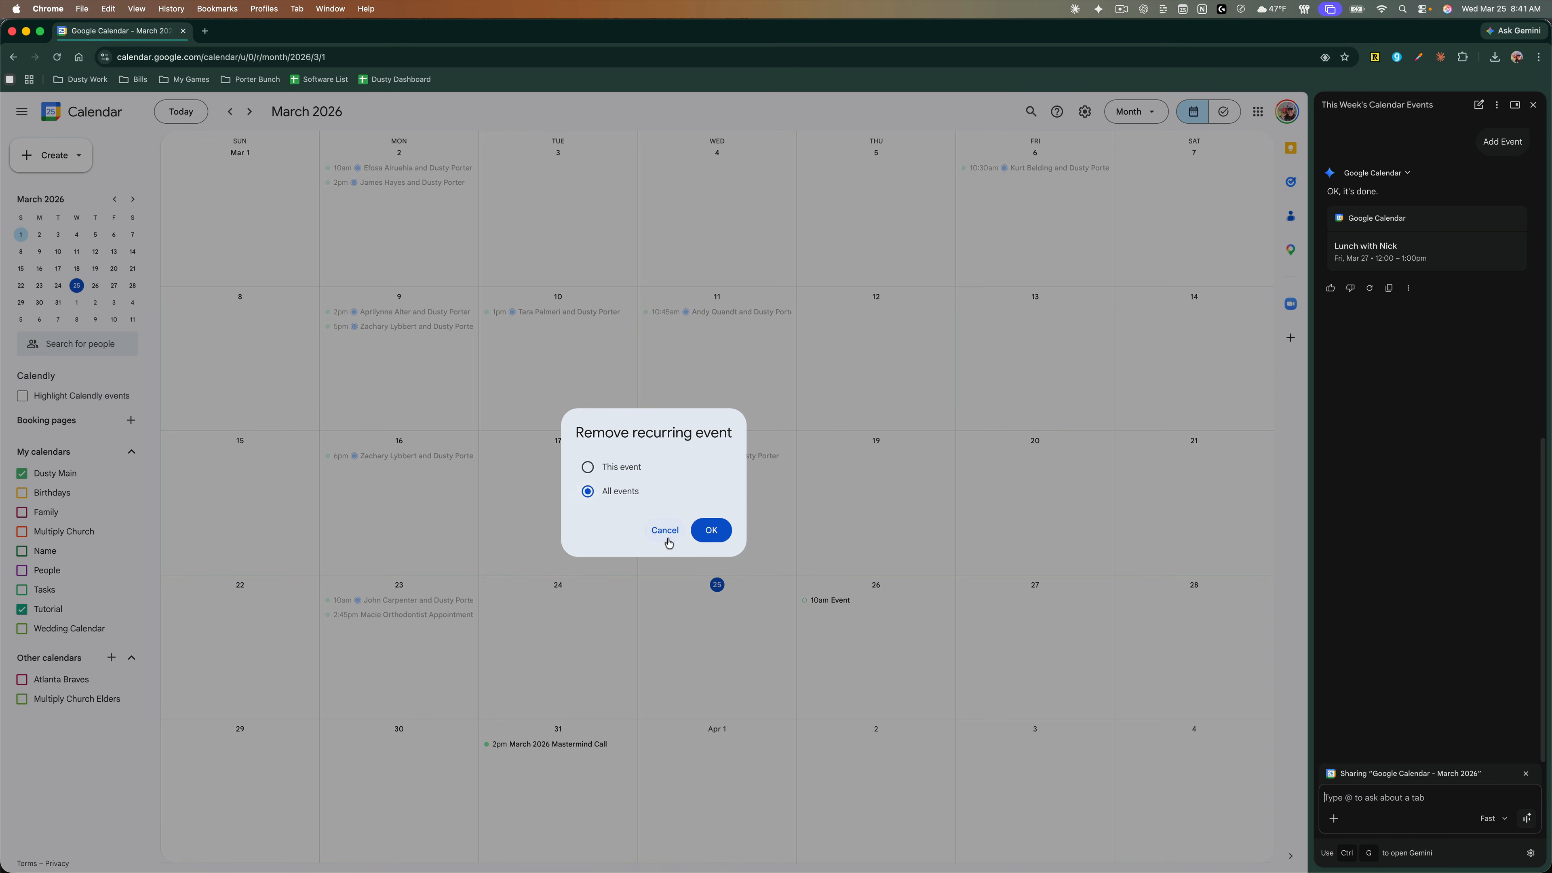
{"action": "left_click", "coordinate": [711, 530]}
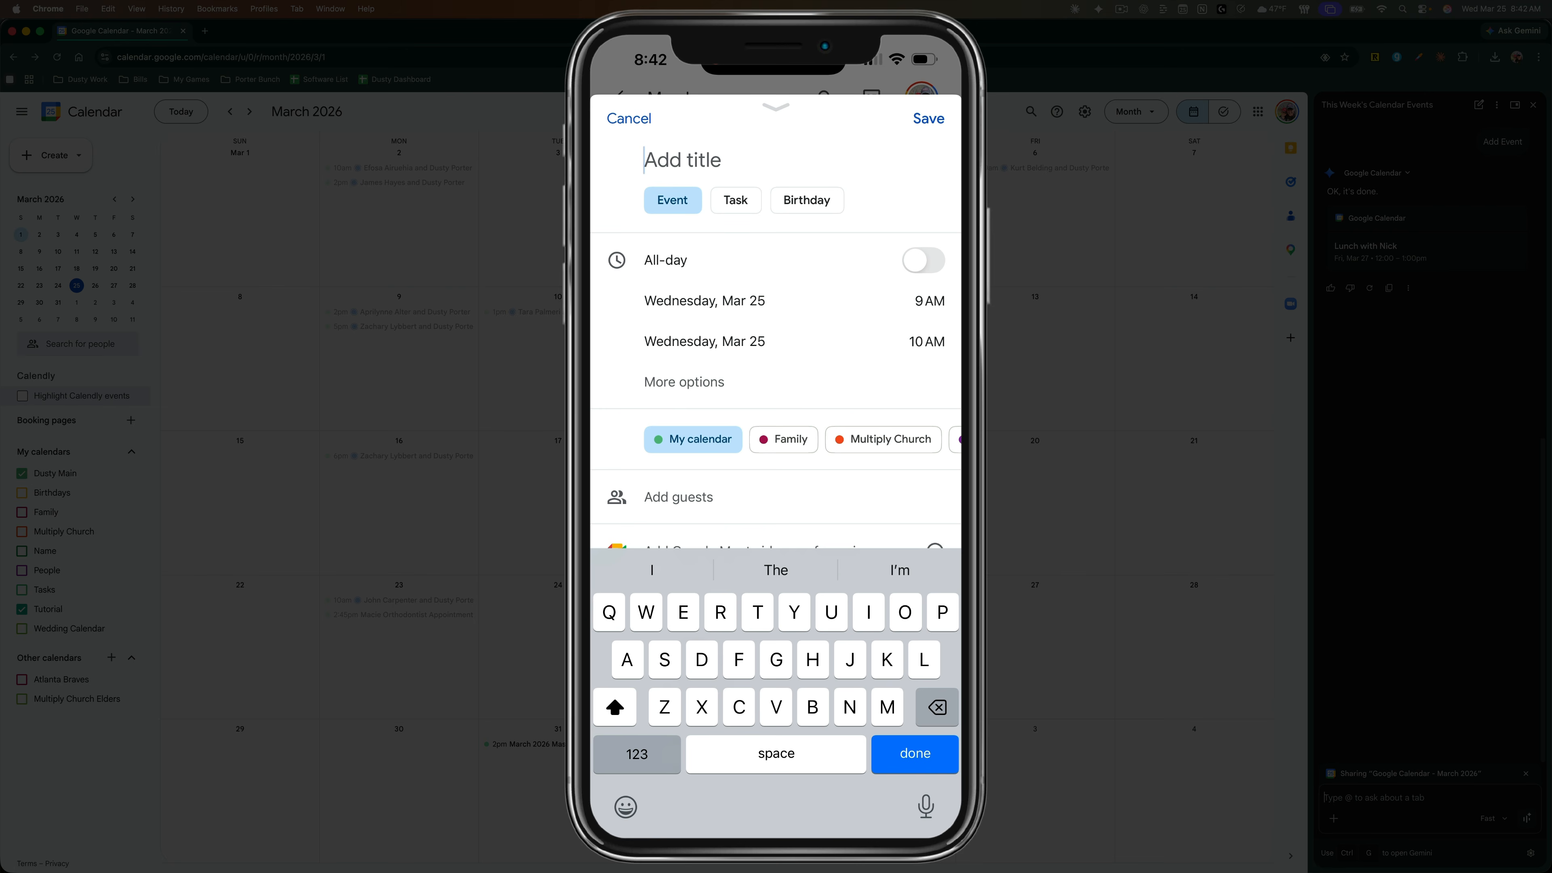
Step: In the mobile app's new event form, try the Family and Multiply Church calendars and return the selection to My calendar
{"action": "scroll", "coordinate": [776, 465], "scroll_direction": "down", "scroll_amount": 3}
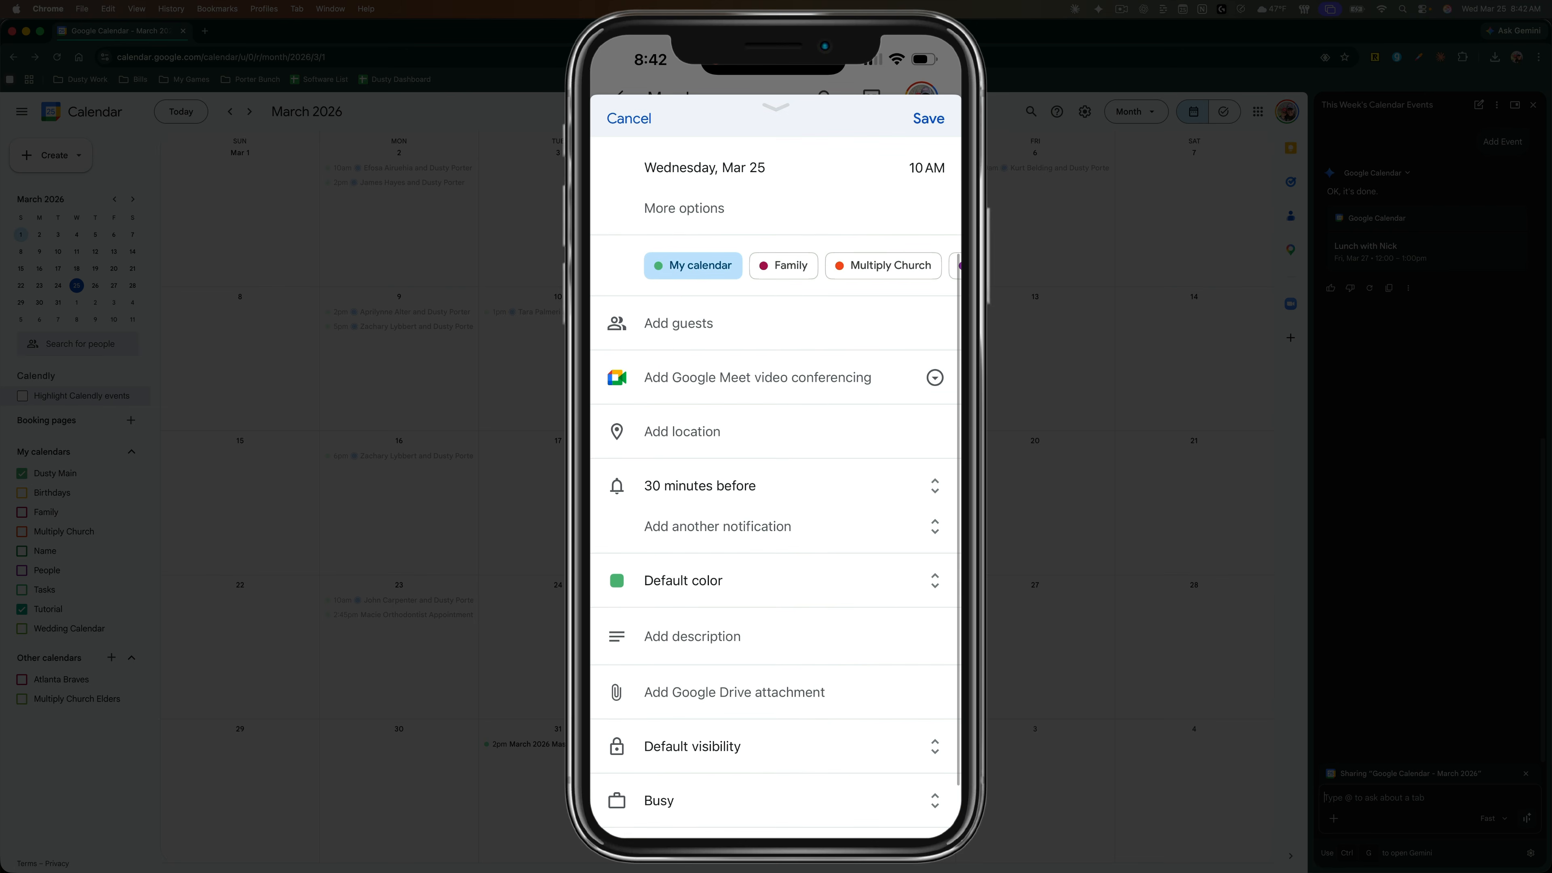
{"action": "left_click", "coordinate": [783, 265]}
{"action": "left_click", "coordinate": [884, 265]}
{"action": "scroll", "coordinate": [776, 282], "scroll_direction": "right", "scroll_amount": 3}
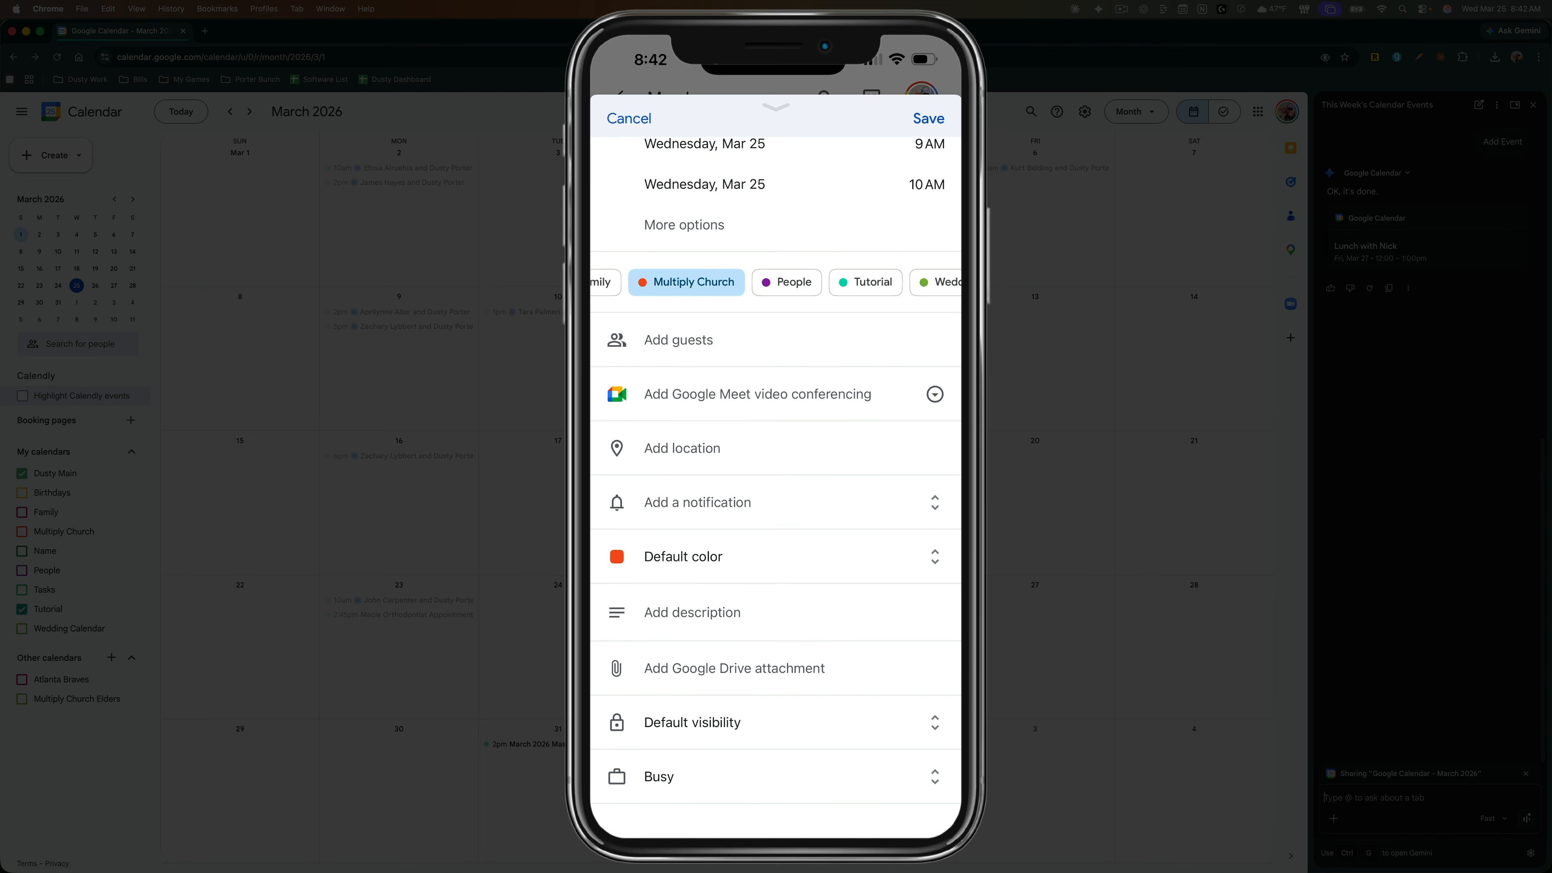
{"action": "scroll", "coordinate": [776, 282], "scroll_direction": "right", "scroll_amount": 3}
{"action": "scroll", "coordinate": [776, 282], "scroll_direction": "left", "scroll_amount": 5}
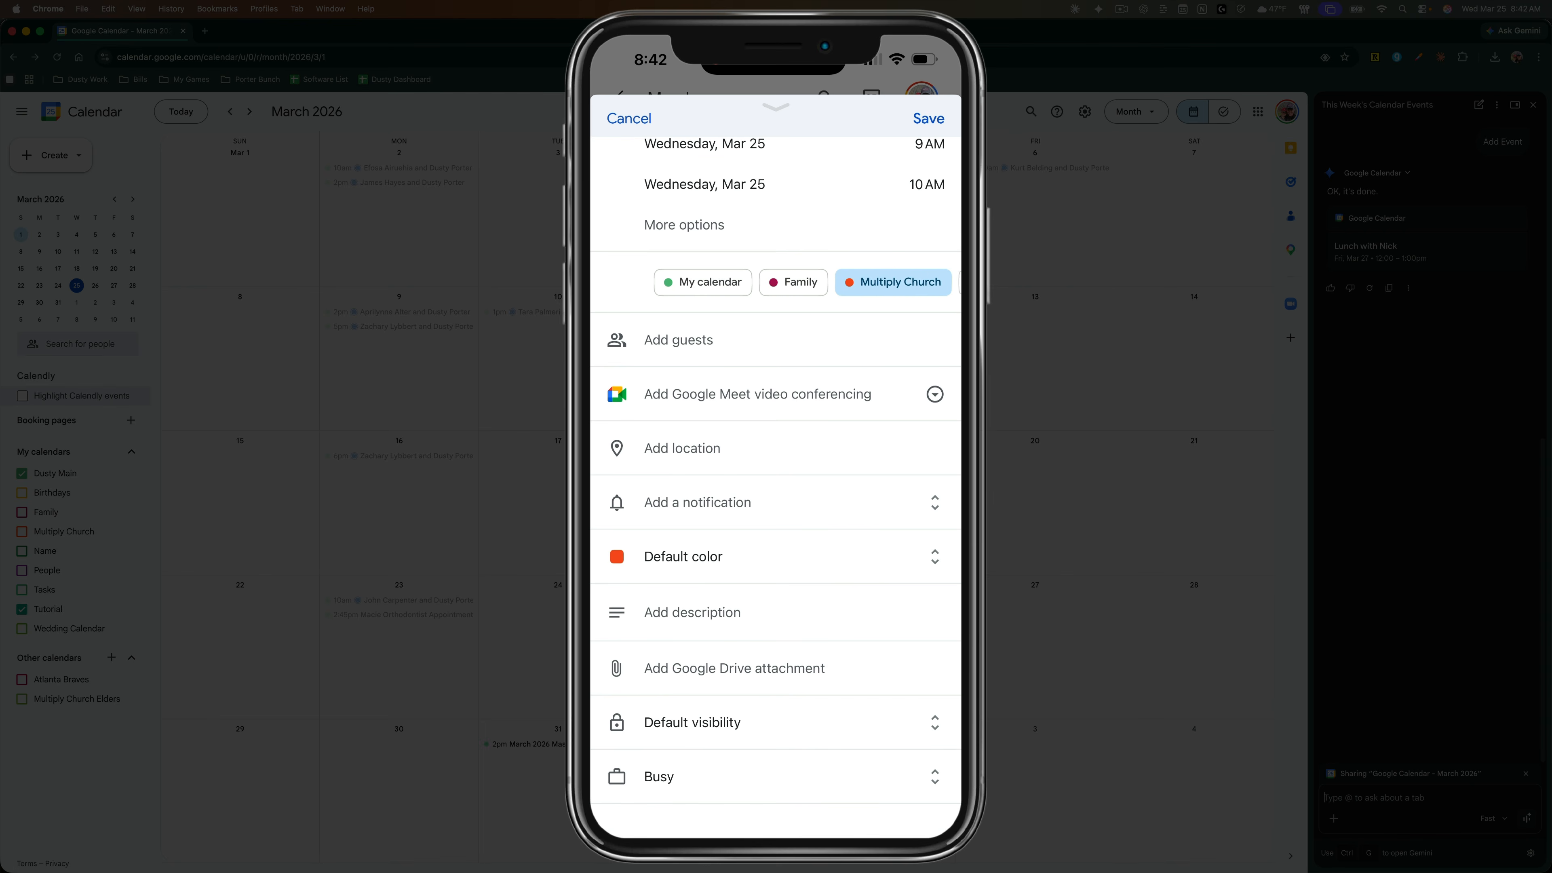
{"action": "scroll", "coordinate": [776, 465], "scroll_direction": "up", "scroll_amount": 2}
{"action": "left_click", "coordinate": [694, 391]}
{"action": "scroll", "coordinate": [776, 465], "scroll_direction": "down", "scroll_amount": 2}
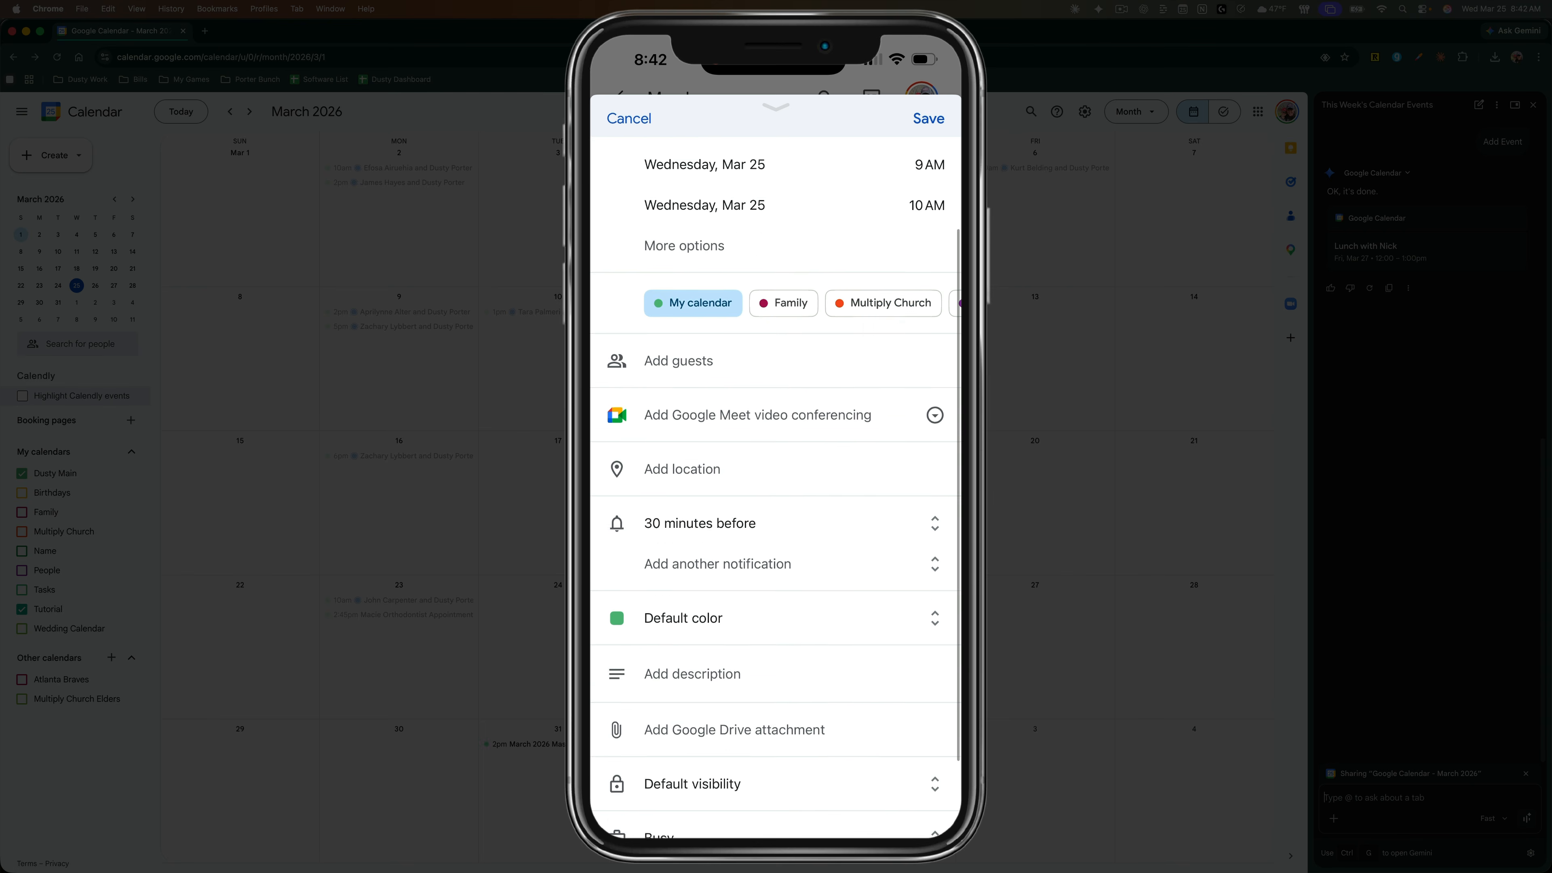
Step: View the guest picker and the remaining options of the new mobile event, and cancel the event without saving
{"action": "left_click", "coordinate": [679, 344]}
{"action": "left_click", "coordinate": [927, 118]}
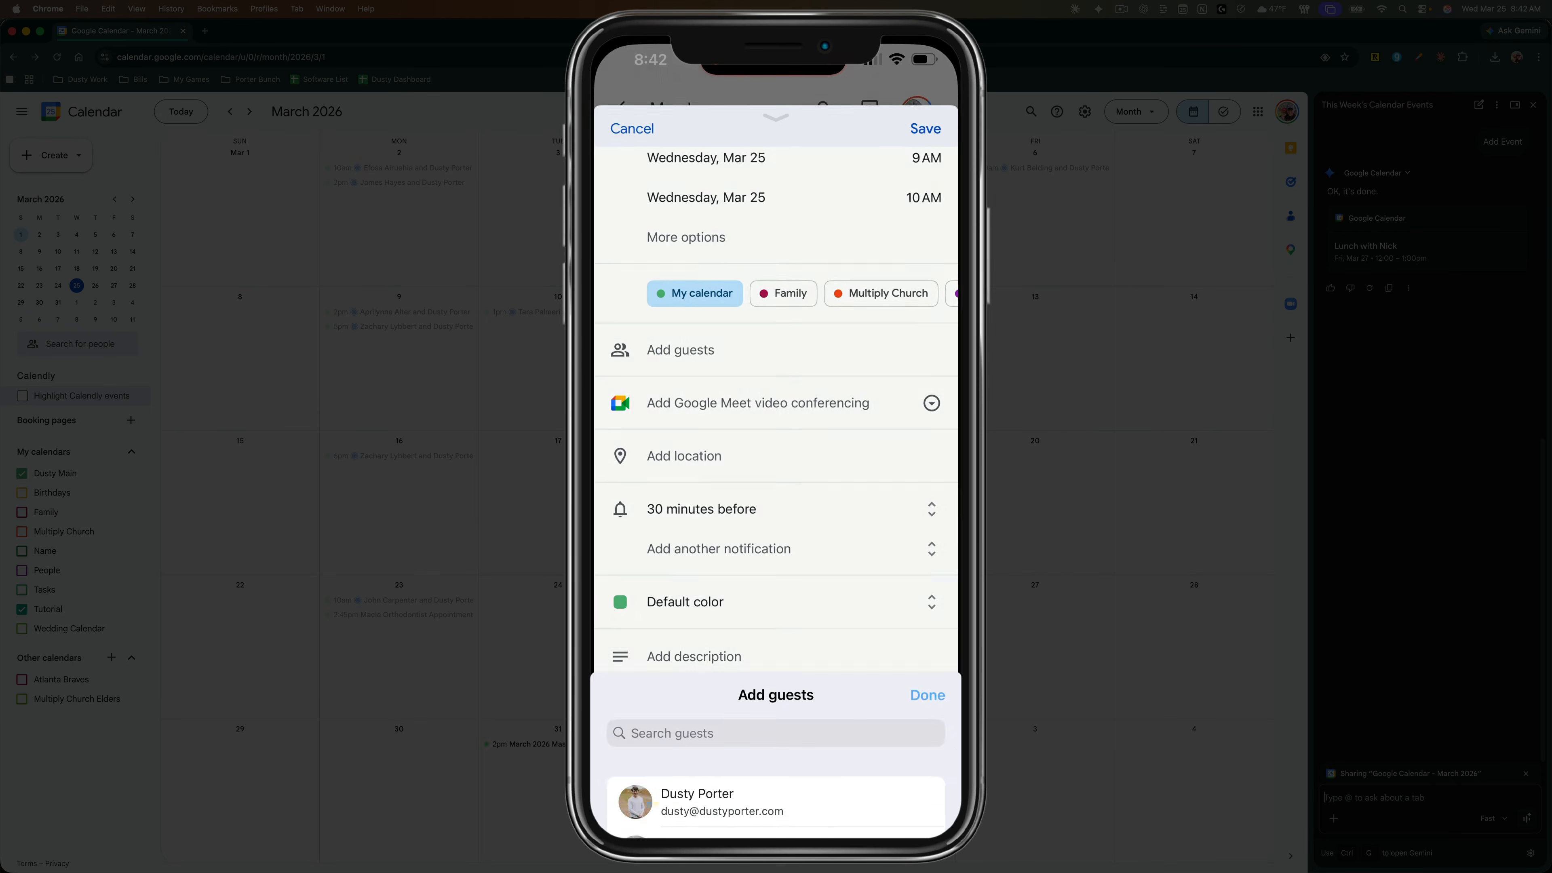
{"action": "scroll", "coordinate": [776, 465], "scroll_direction": "down", "scroll_amount": 3}
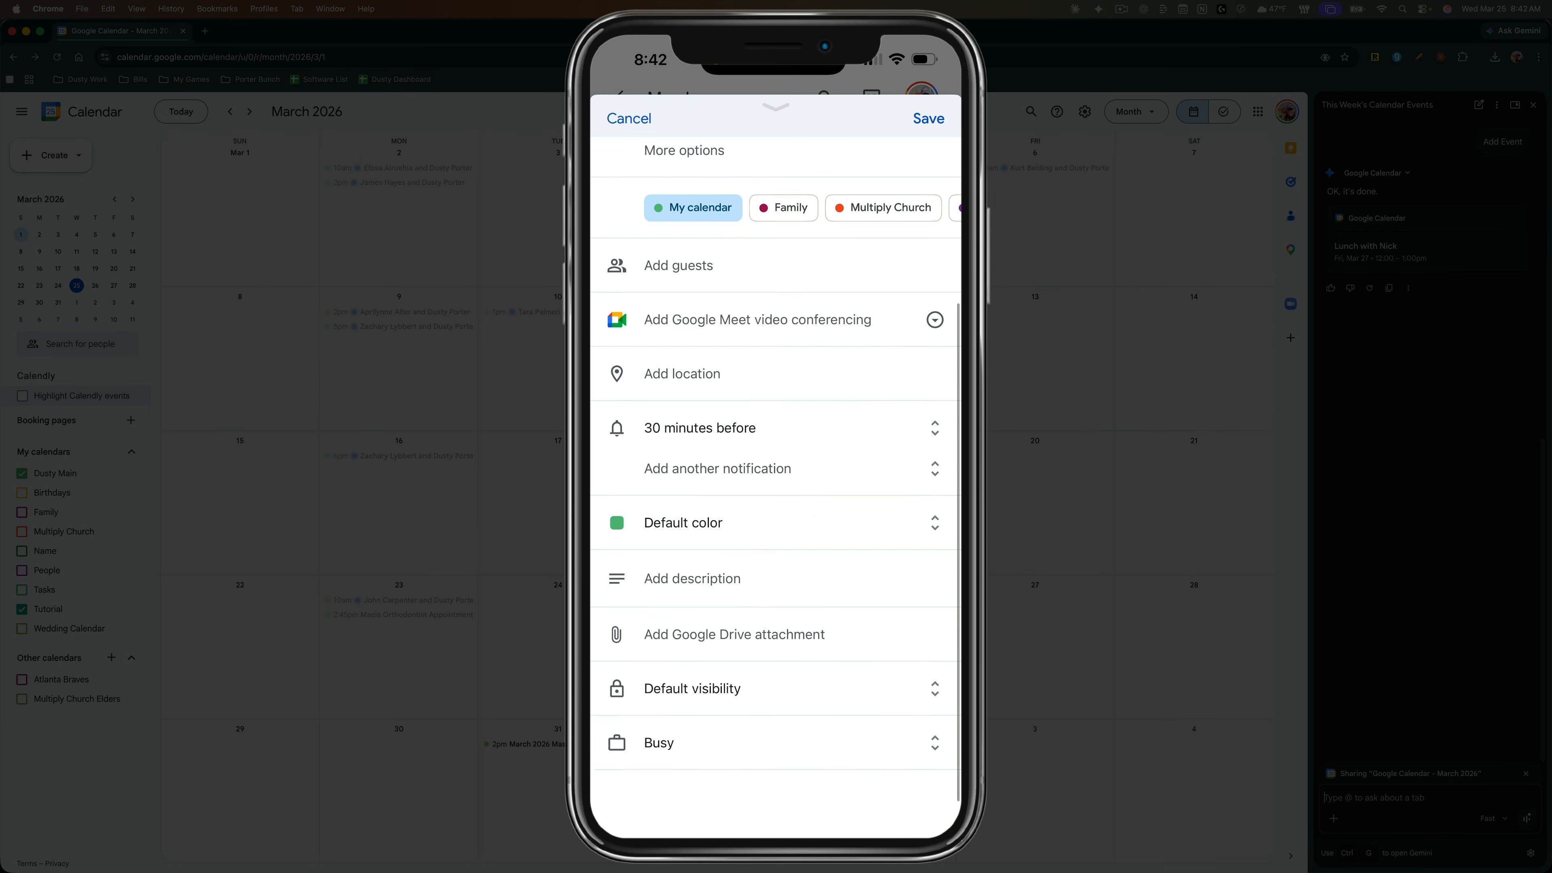
{"action": "scroll", "coordinate": [776, 403], "scroll_direction": "up", "scroll_amount": 5}
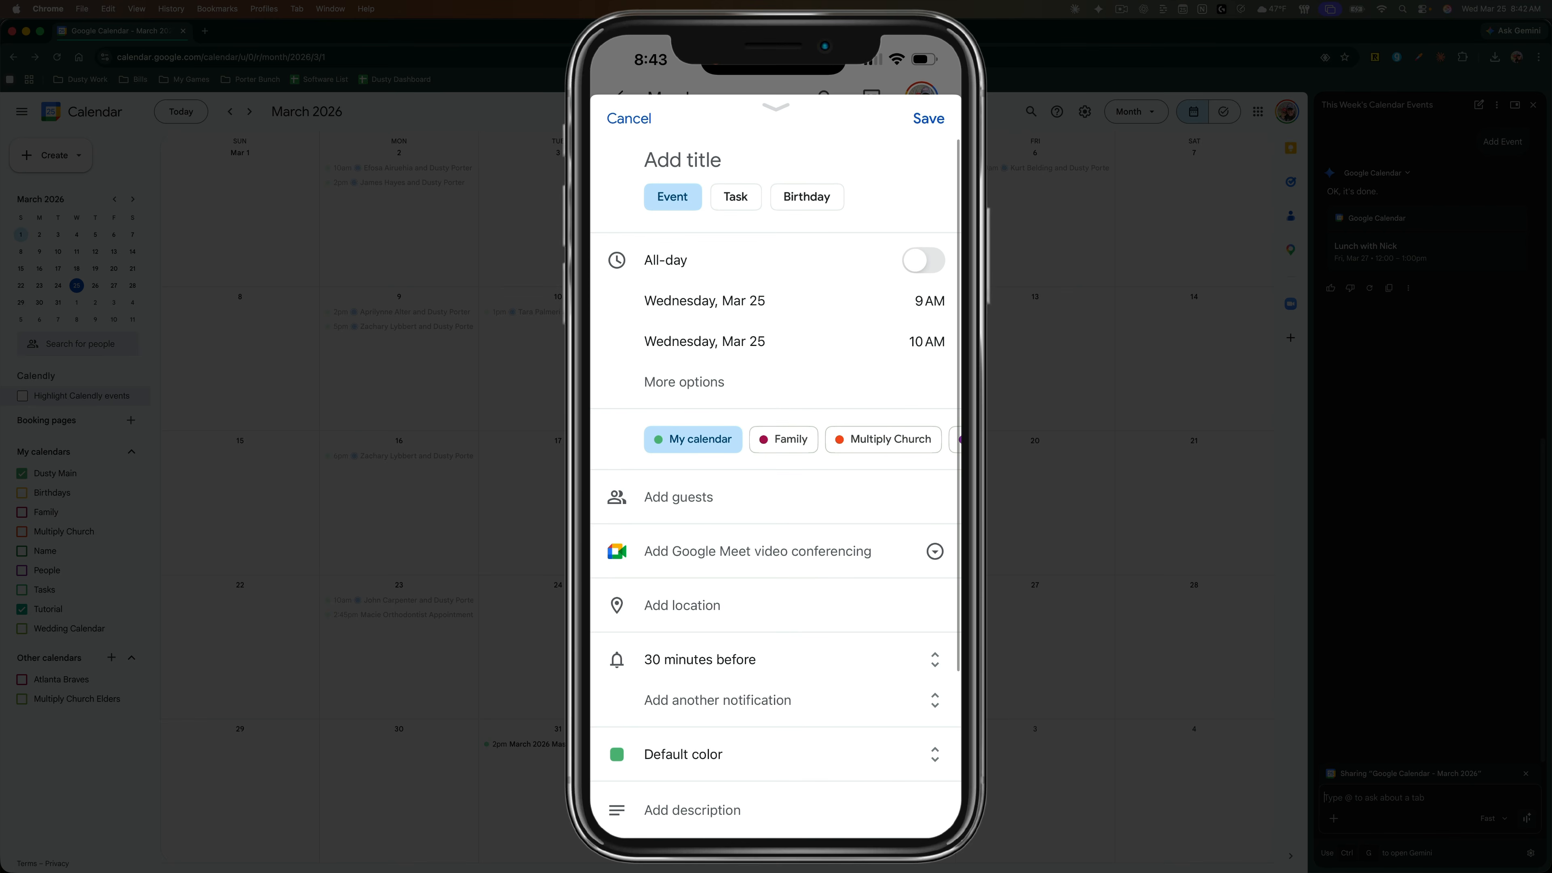
{"action": "left_click", "coordinate": [629, 118]}
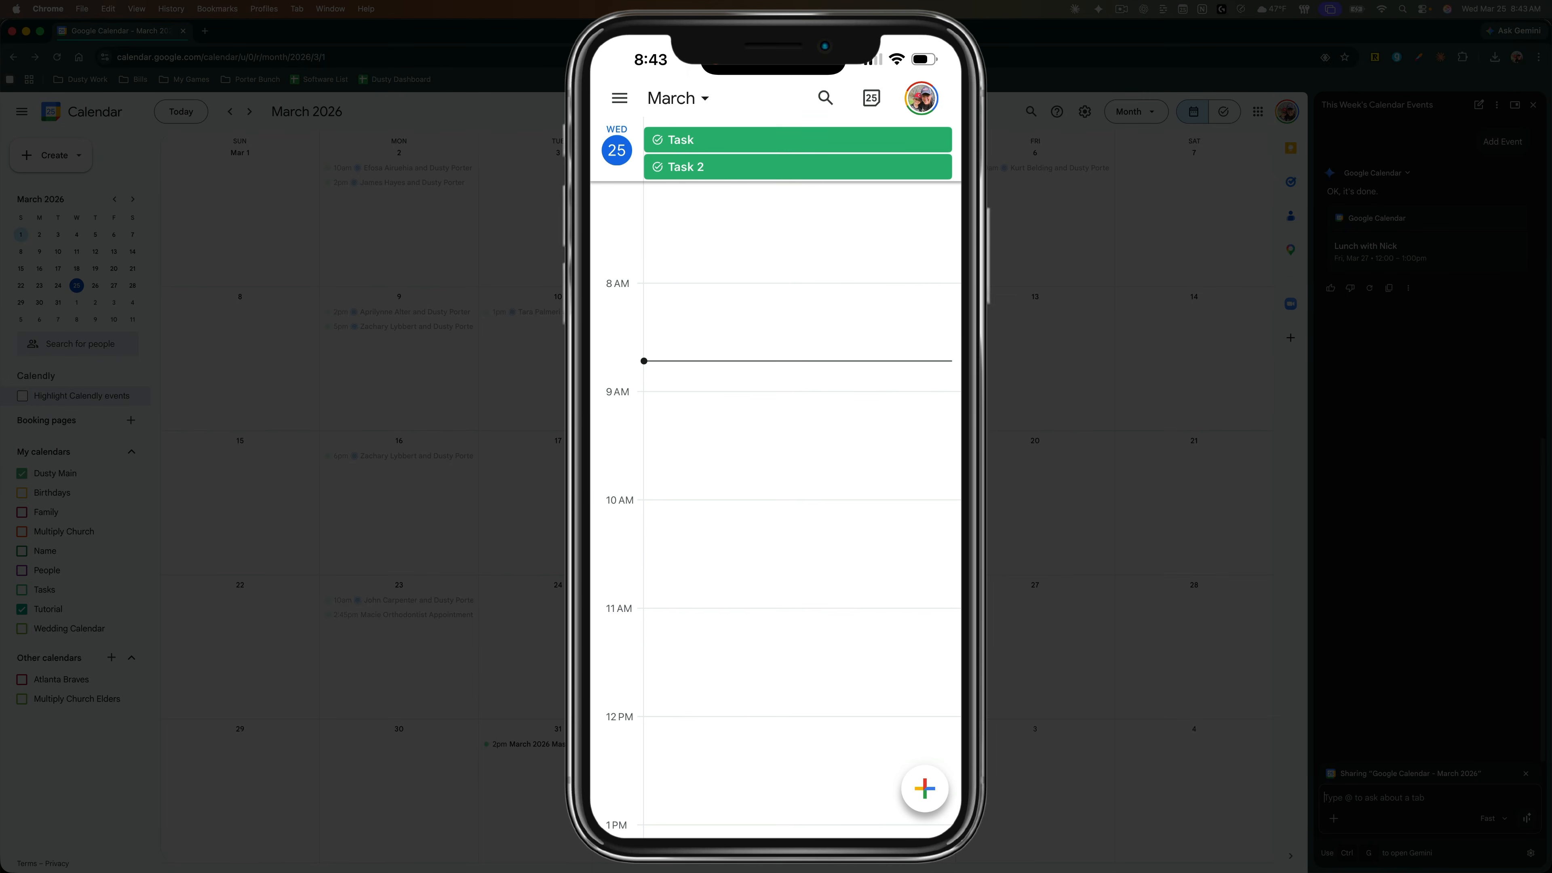
Step: Review the mobile app's available calendar views, calendar list and settings entries
{"action": "left_click", "coordinate": [619, 97]}
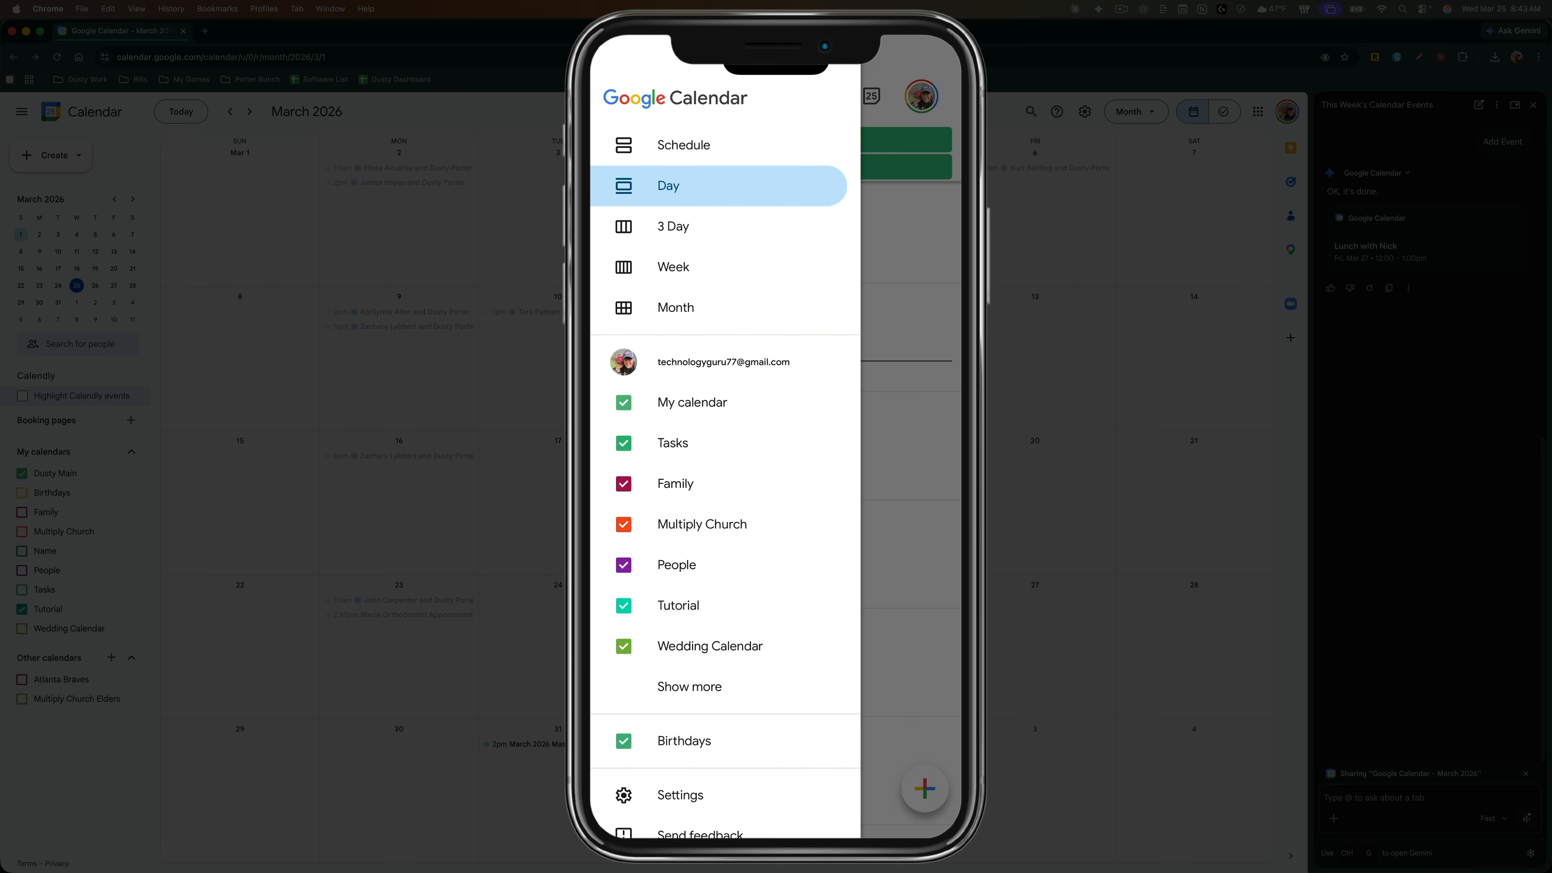
{"action": "scroll", "coordinate": [726, 428], "scroll_direction": "down", "scroll_amount": 3}
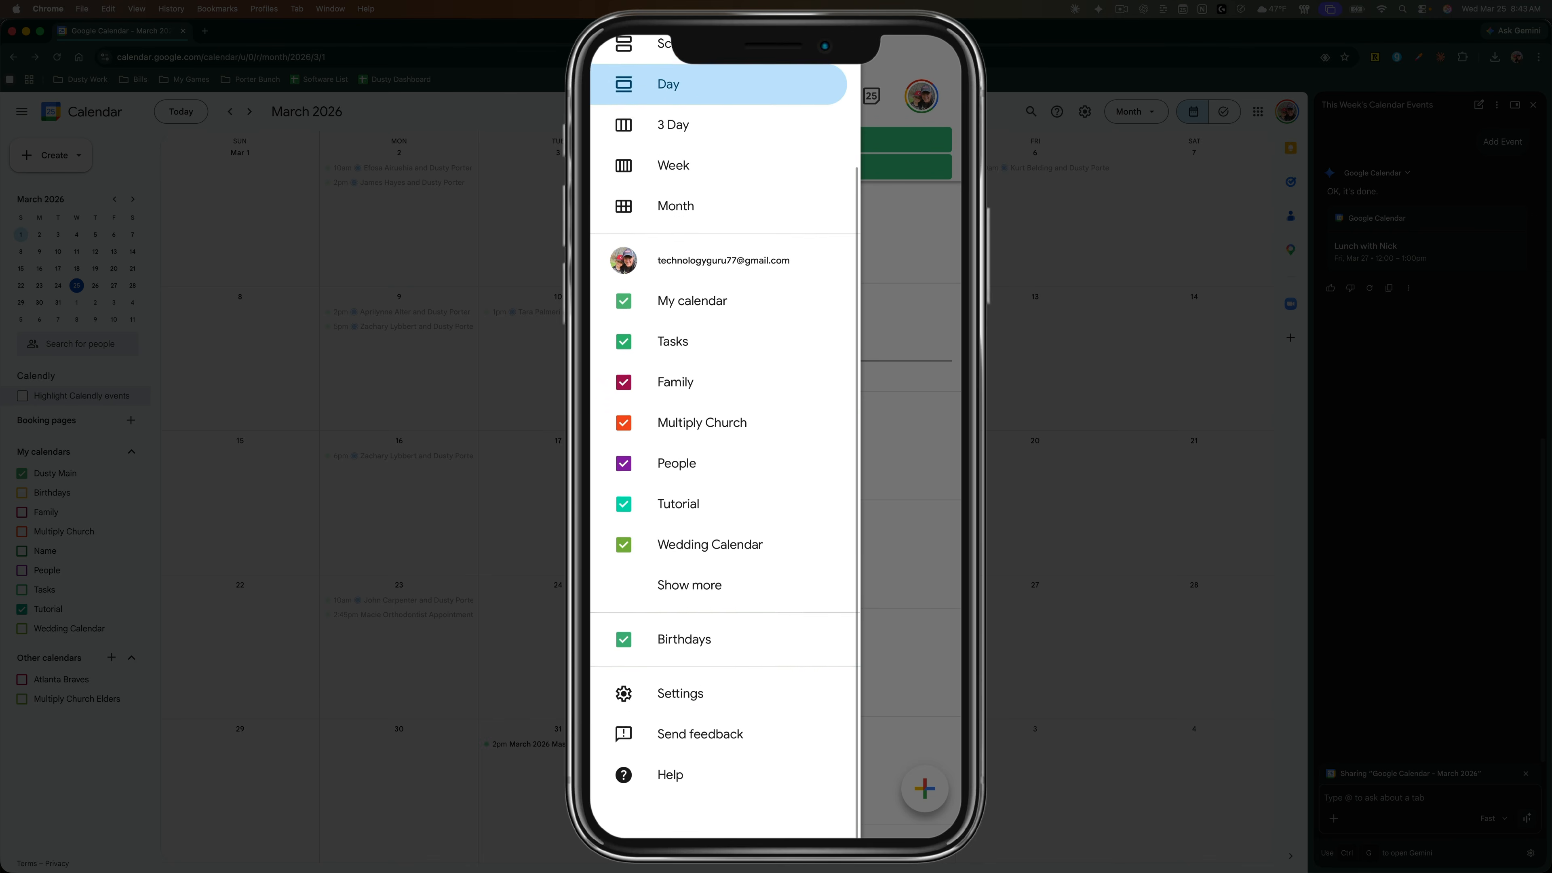
{"action": "left_click", "coordinate": [910, 428]}
Step: Switch the mobile calendar to the 3 Day view and look through its hours
{"action": "left_click", "coordinate": [619, 98]}
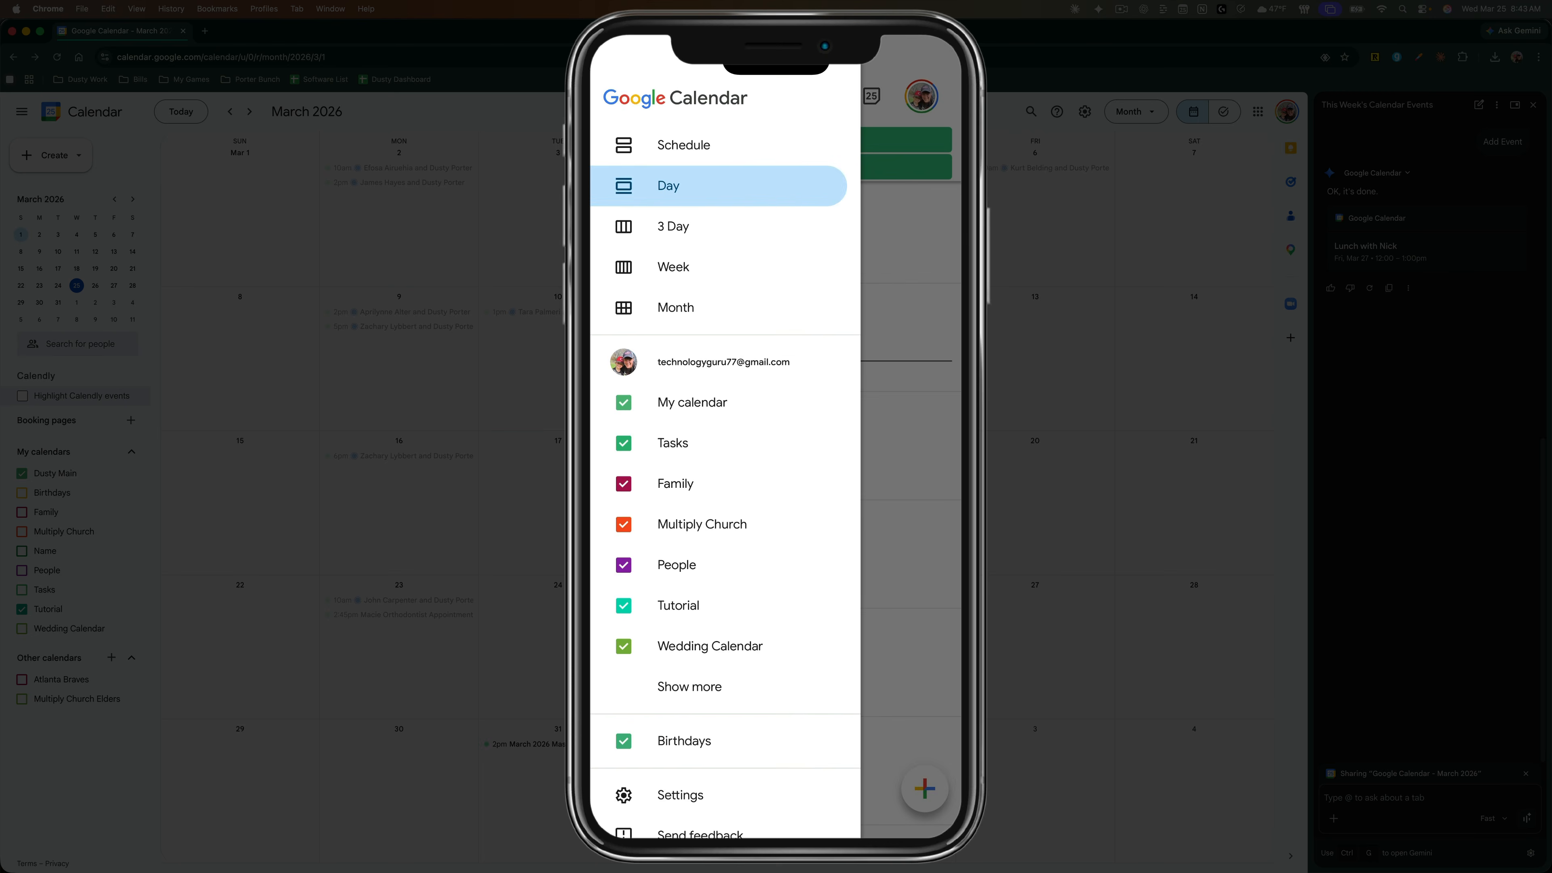
{"action": "left_click", "coordinate": [673, 227]}
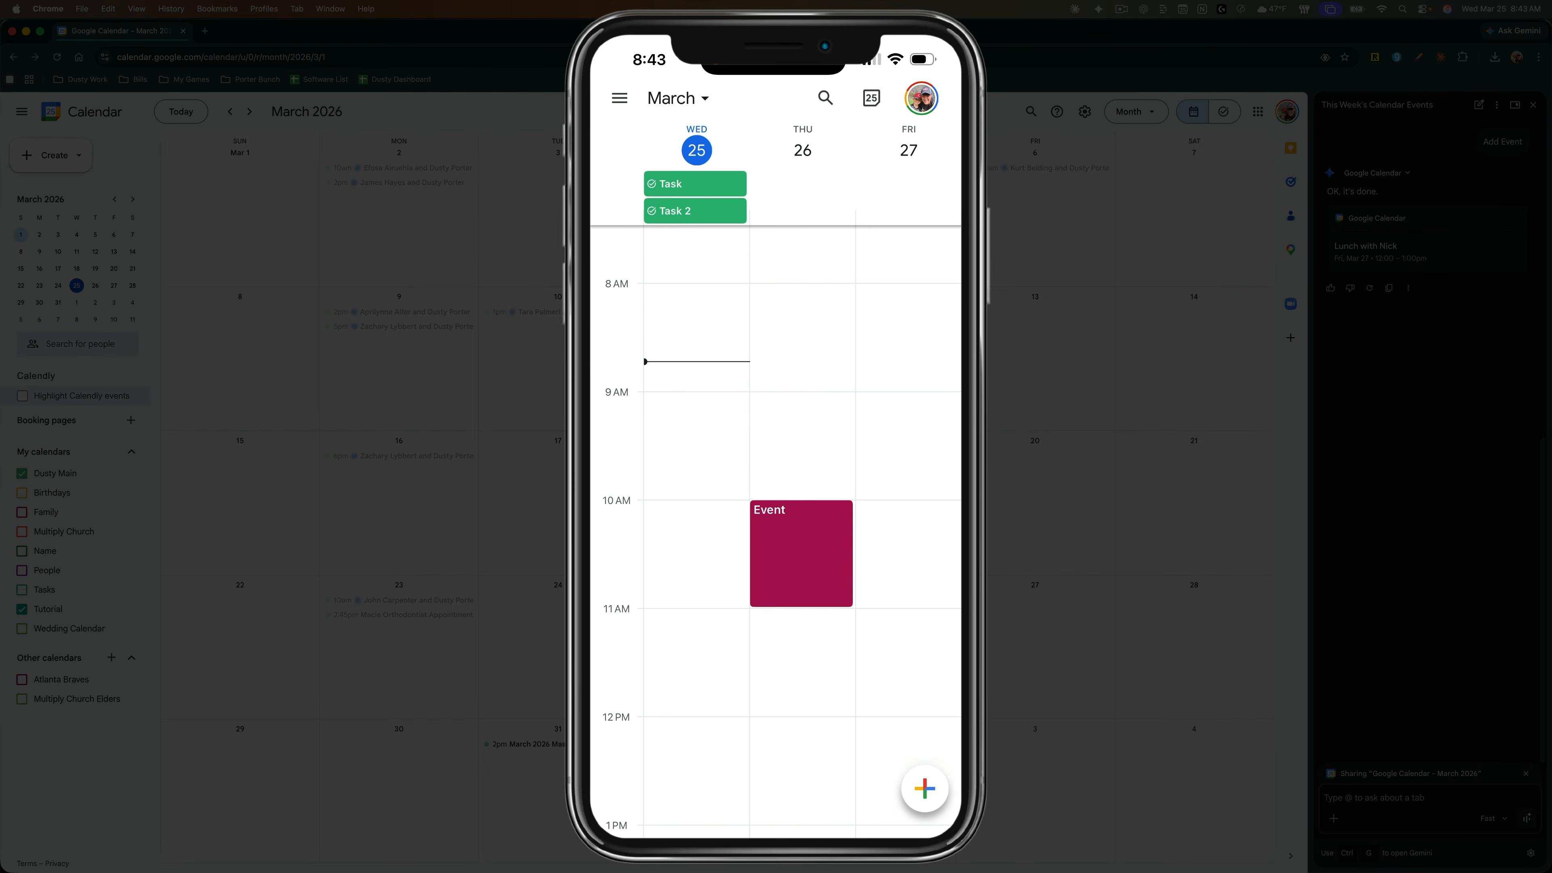
{"action": "scroll", "coordinate": [776, 526], "scroll_direction": "down", "scroll_amount": 4}
{"action": "scroll", "coordinate": [777, 526], "scroll_direction": "up", "scroll_amount": 4}
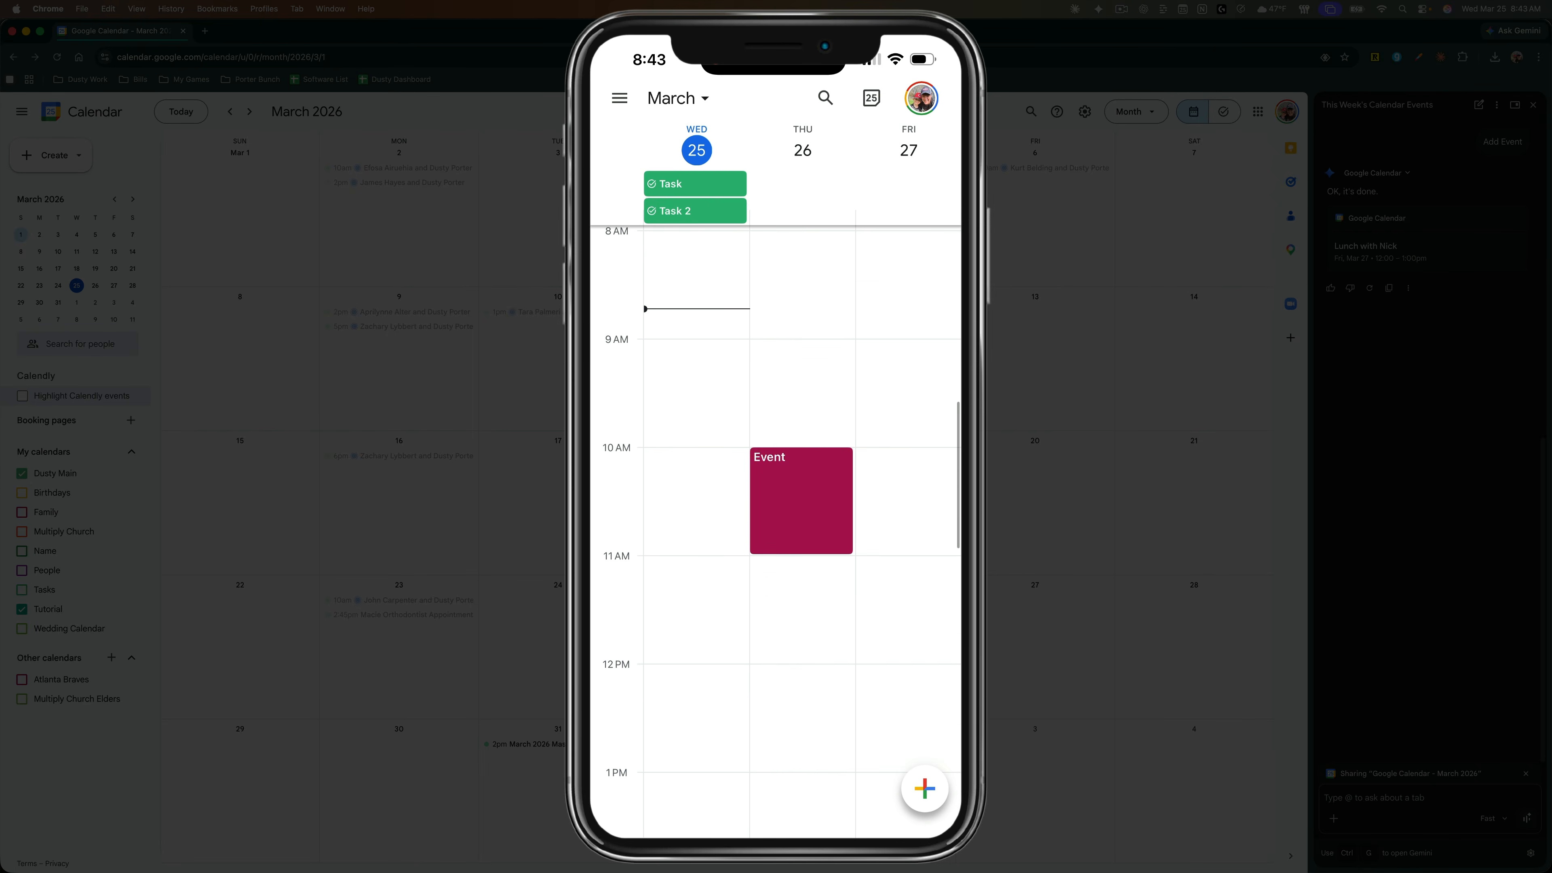